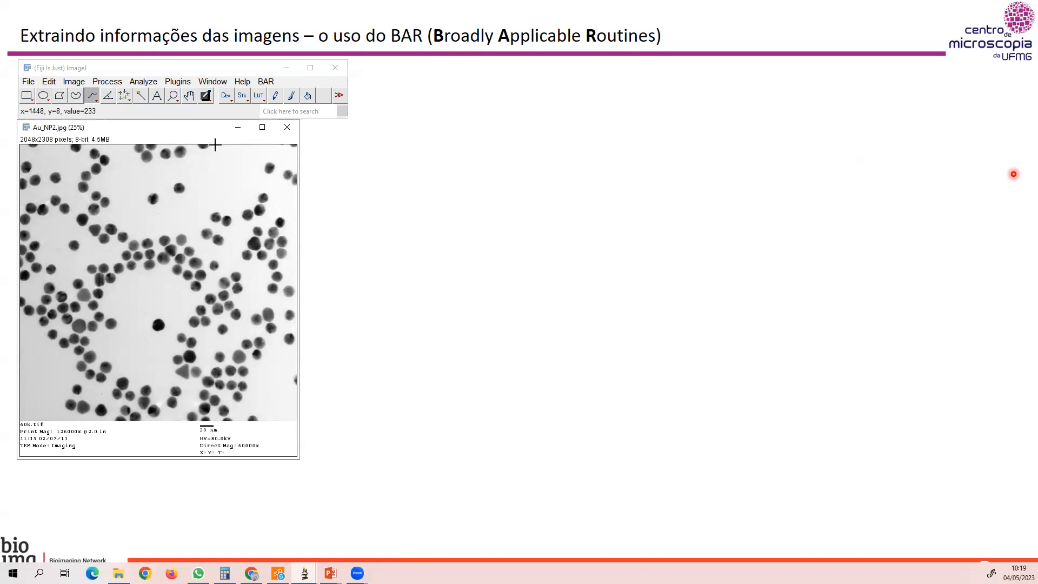
Draw a straight line along the full length of the 20 nm scale bar below the micrograph.
right_click(97, 104)
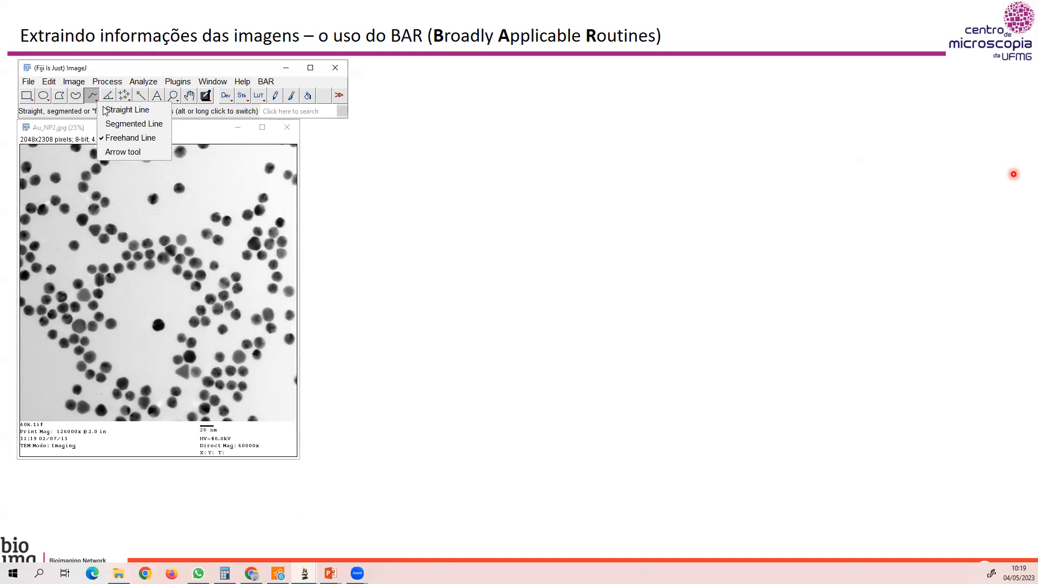
click(108, 109)
click(144, 137)
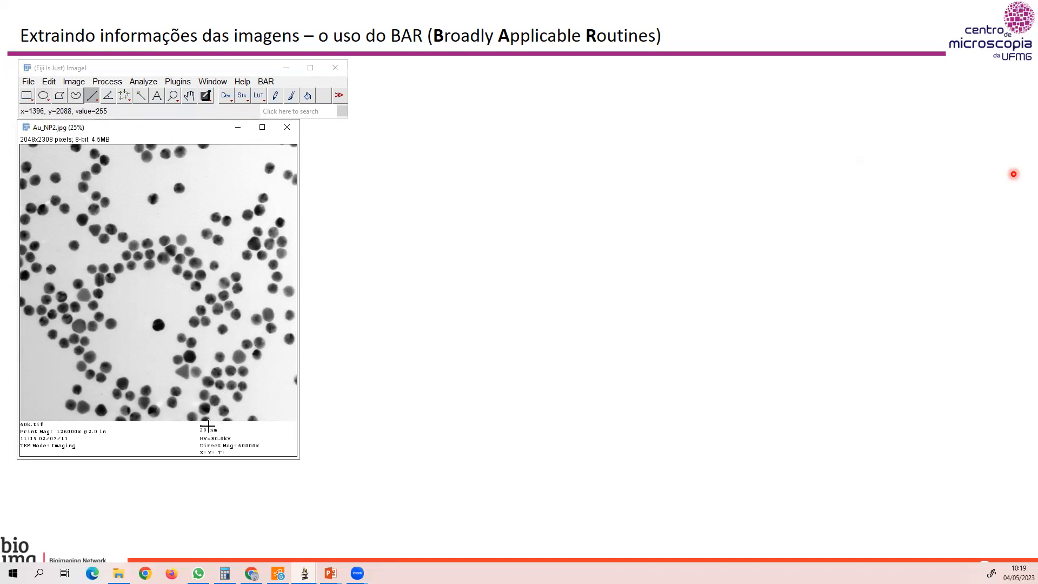
scroll(208, 426, up, 7)
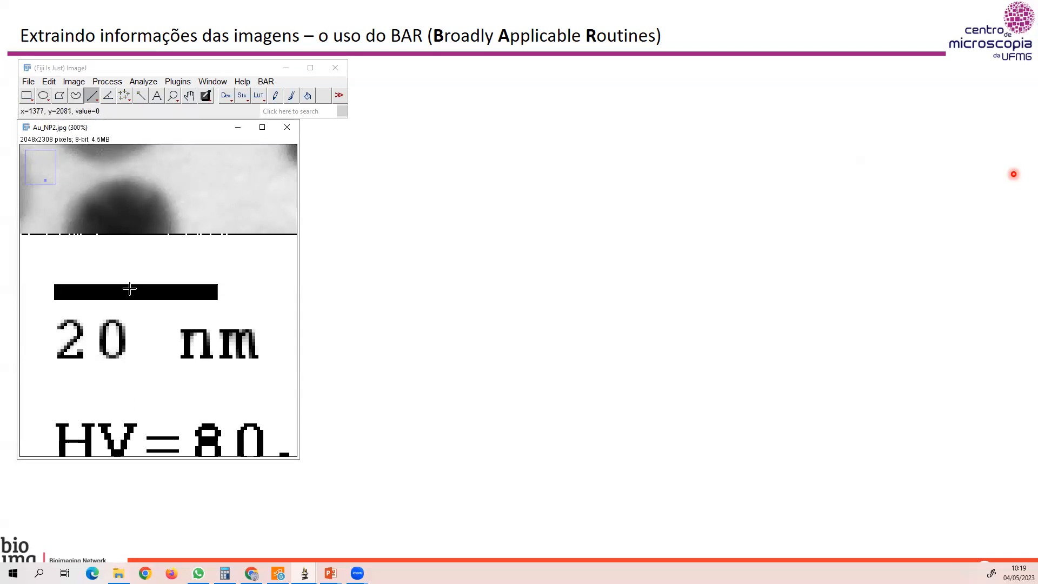
scroll(130, 289, up, 1)
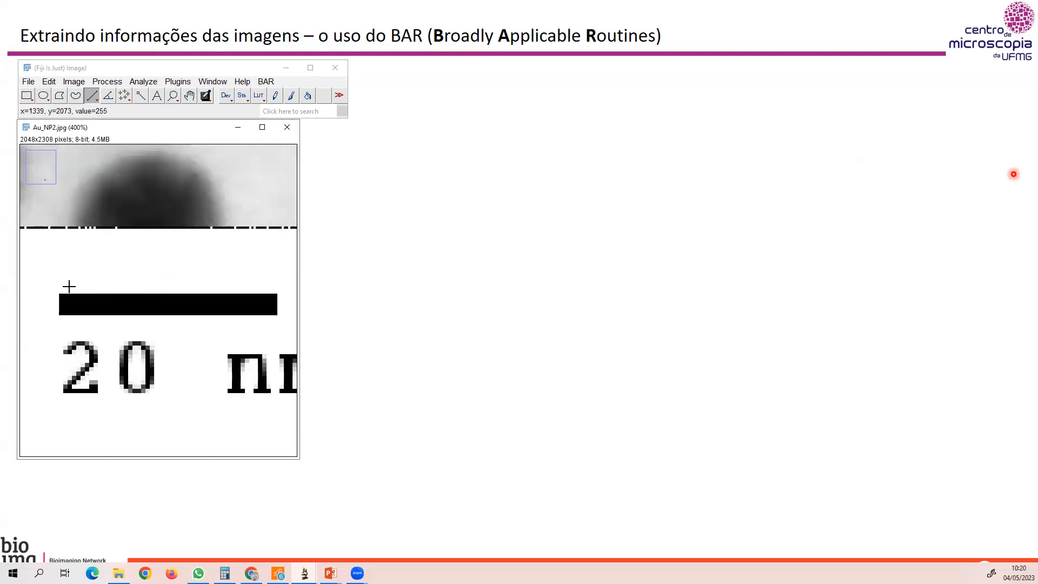
drag(59, 293, 277, 294)
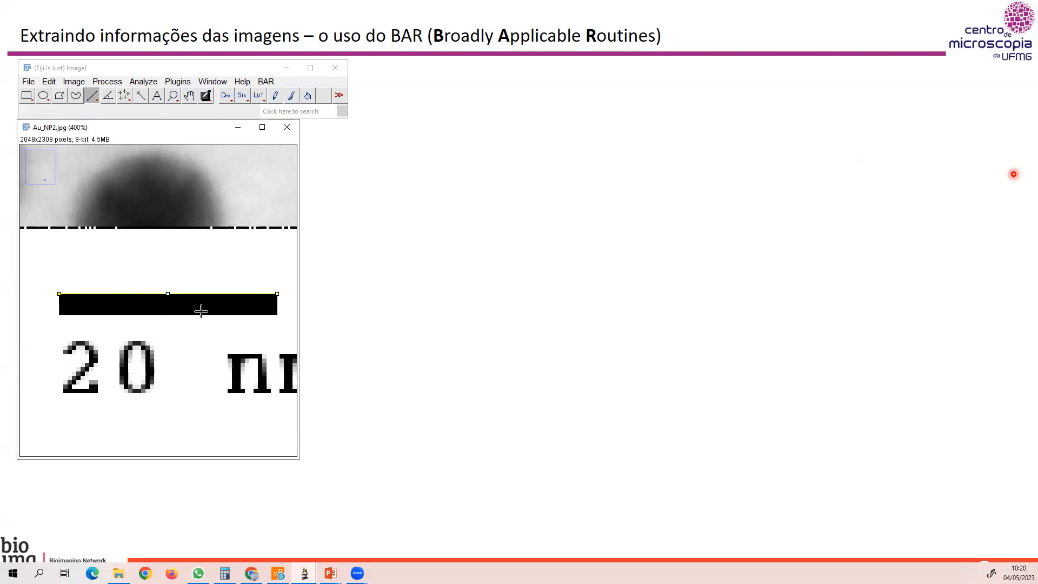
Set the image scale to a distance of 101 pixels for a known distance of 20 nm.
scroll(201, 307, down, 7)
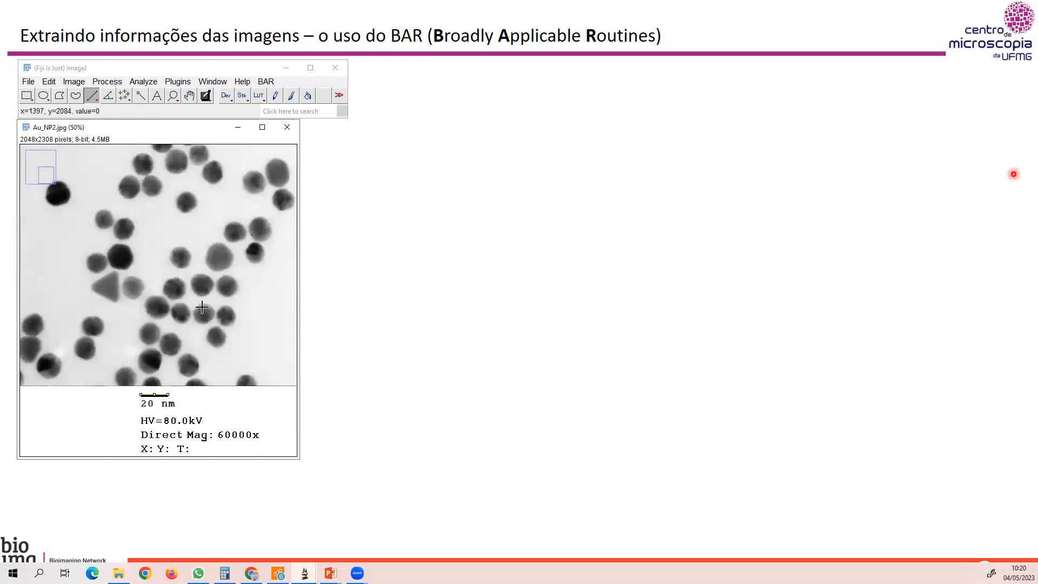
click(143, 81)
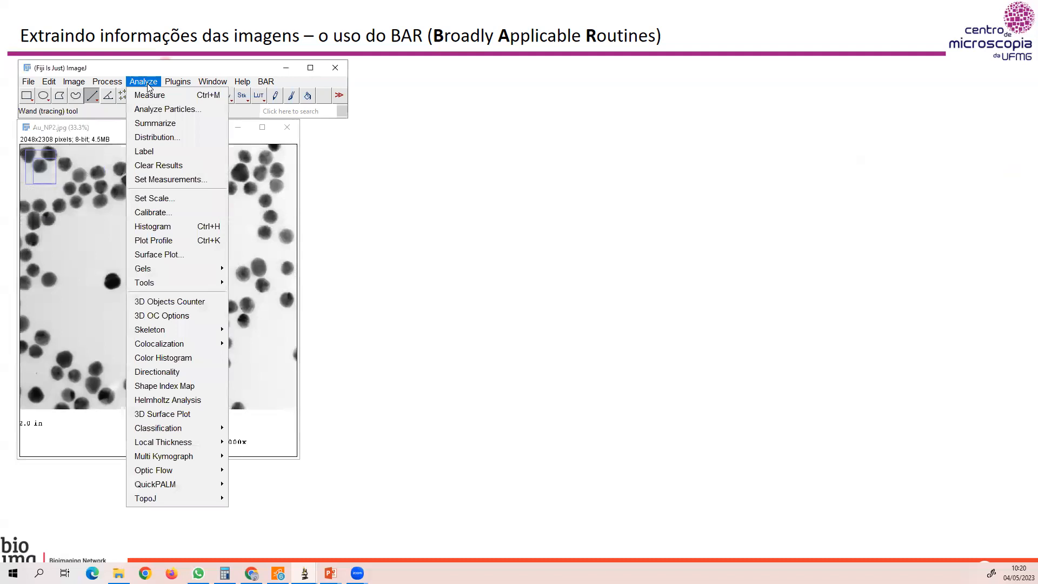
click(170, 199)
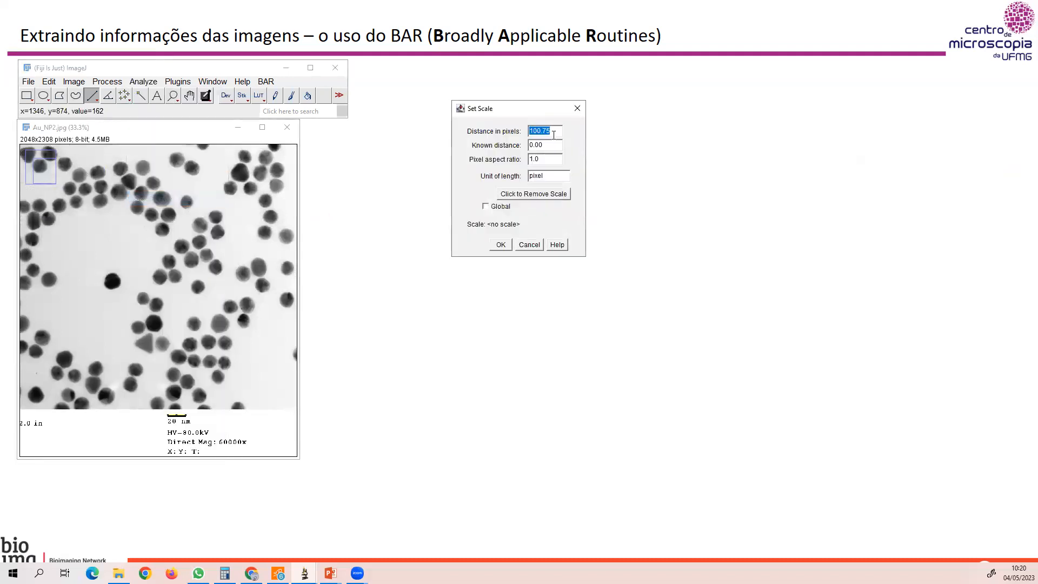
click(543, 130)
drag(537, 131, 561, 131)
text(101)
drag(547, 145, 525, 146)
text(20)
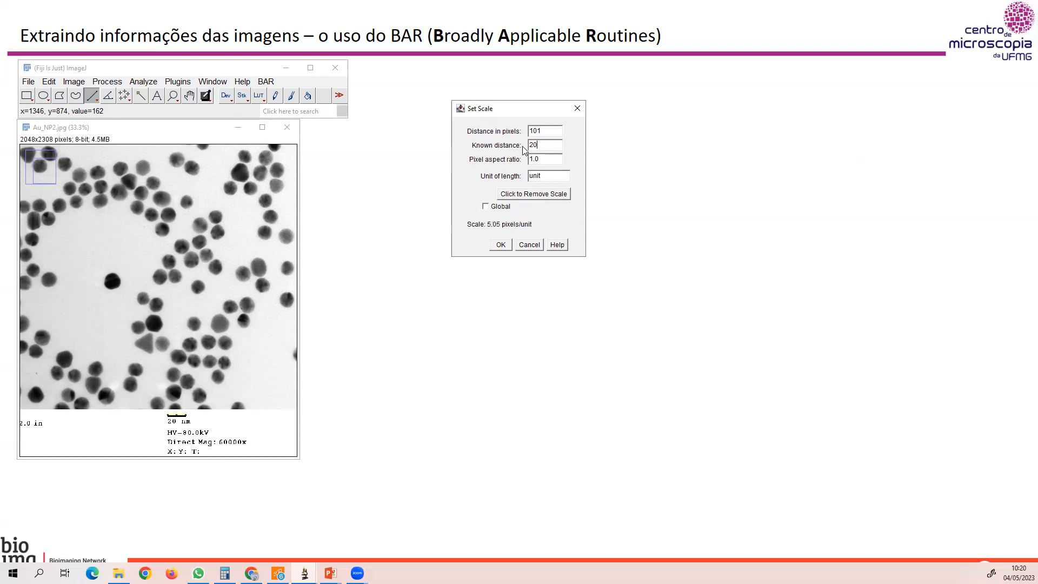
drag(550, 177, 516, 176)
text(nm)
click(500, 245)
Select the whole nanoparticle area of Au_NP2.jpg with a rectangle, excluding the caption strip beneath it.
click(186, 137)
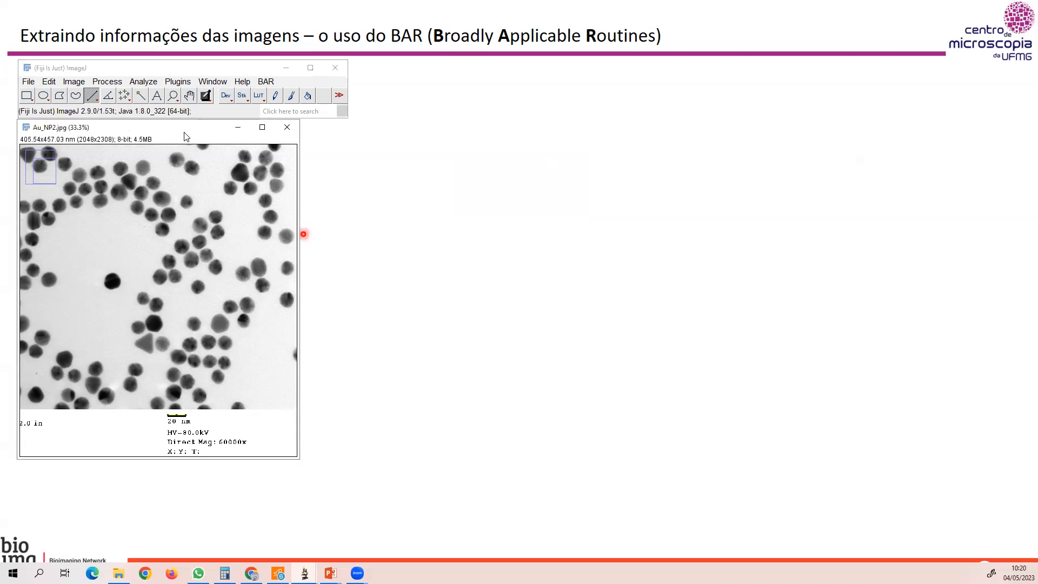
key(minus)
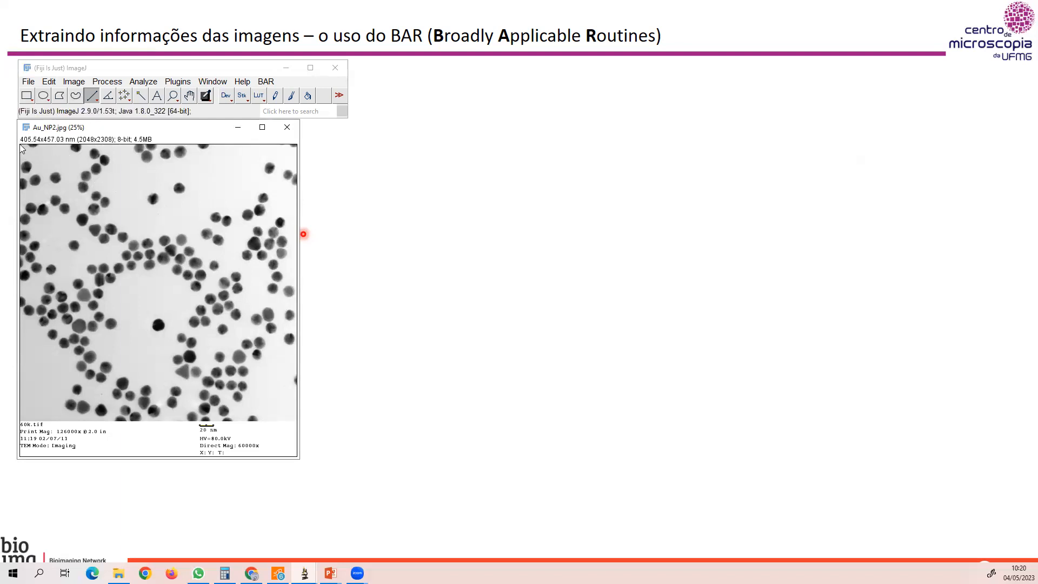
click(27, 96)
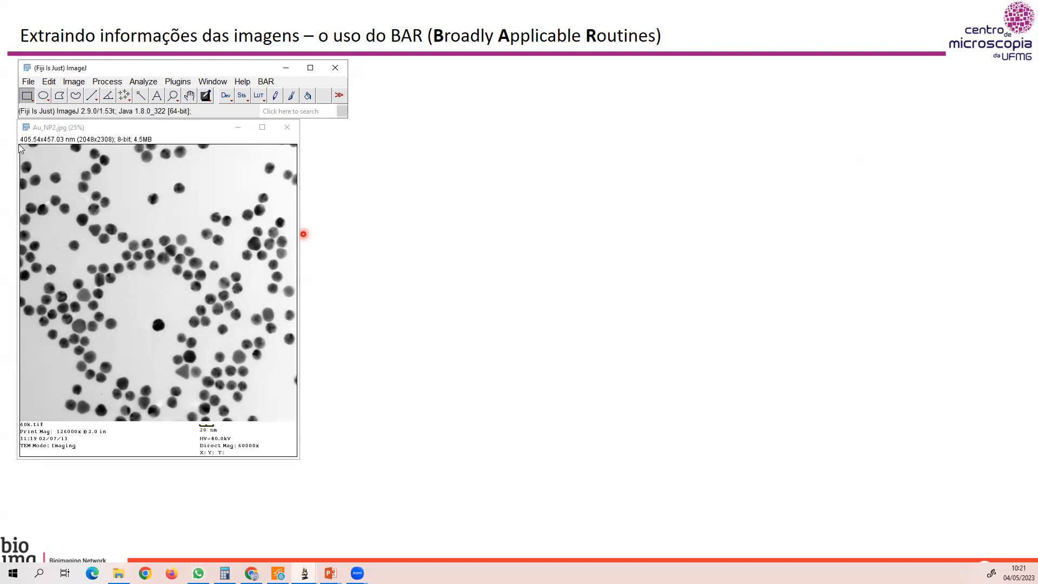
mouse_move(20, 146)
mouse_down()
mouse_move(181, 378)
mouse_move(250, 417)
mouse_move(298, 426)
mouse_up()
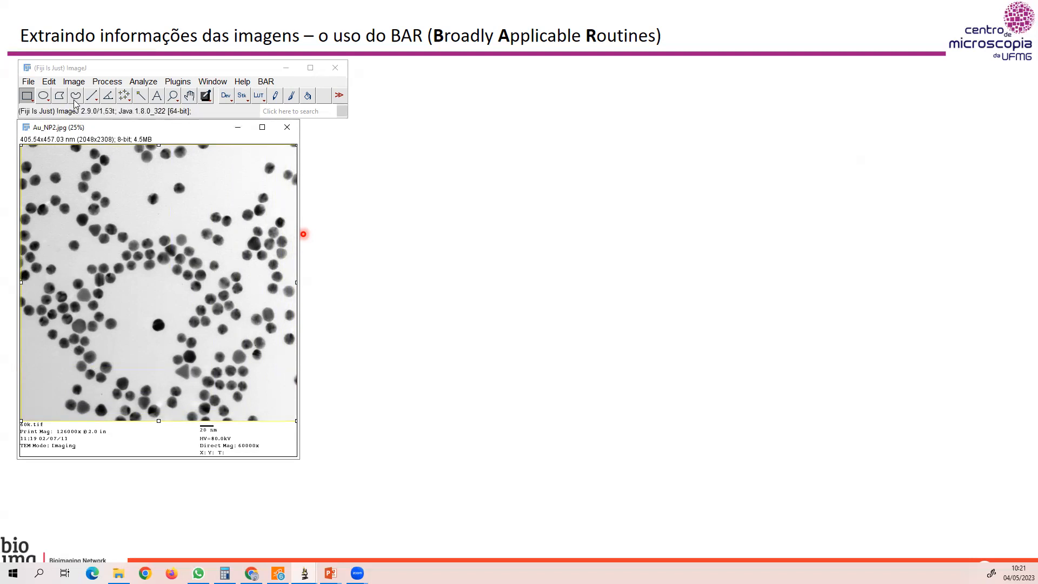
Duplicate the selected area as a new image titled analise1.
click(72, 82)
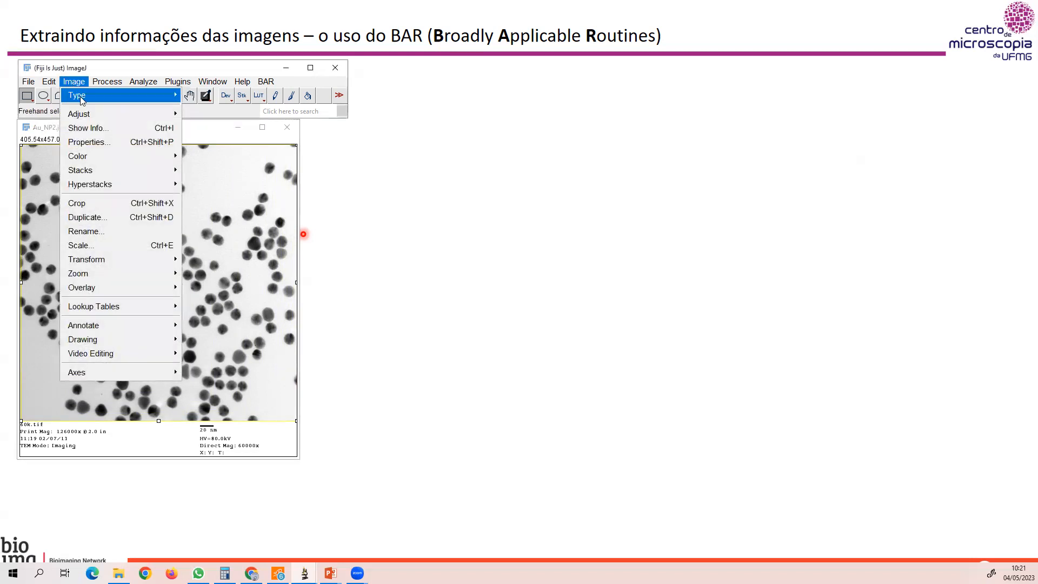
click(105, 220)
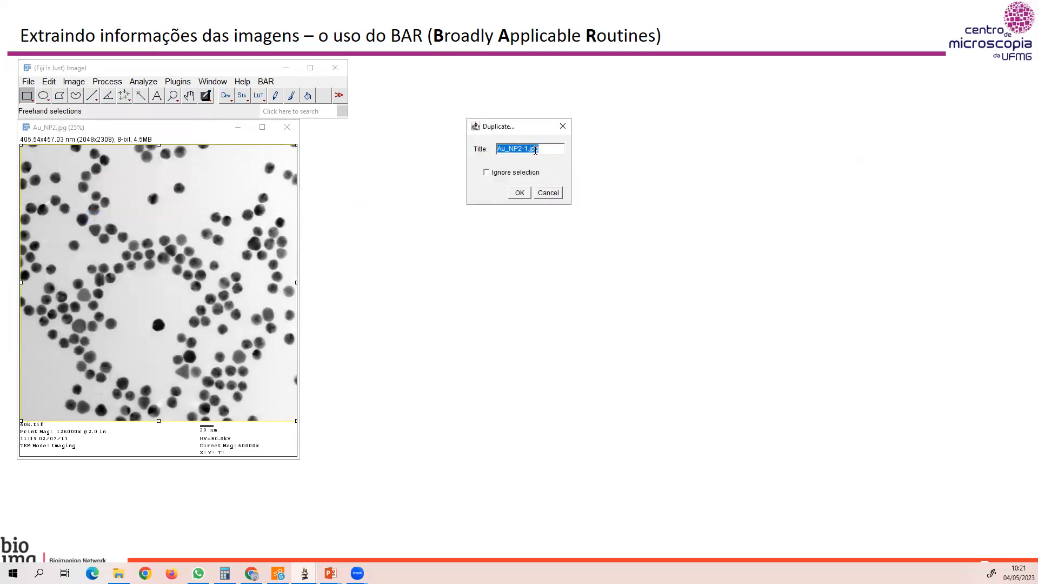
text(analise1)
click(518, 193)
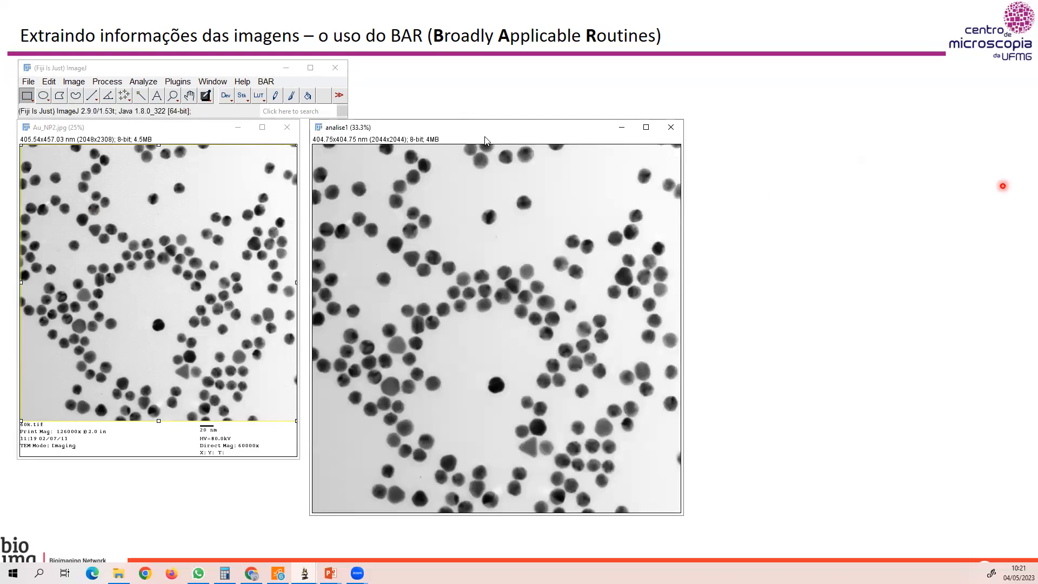
Apply a threshold to the analise1 image with the Default method, range 0 to 154, to make it binary.
key(minus)
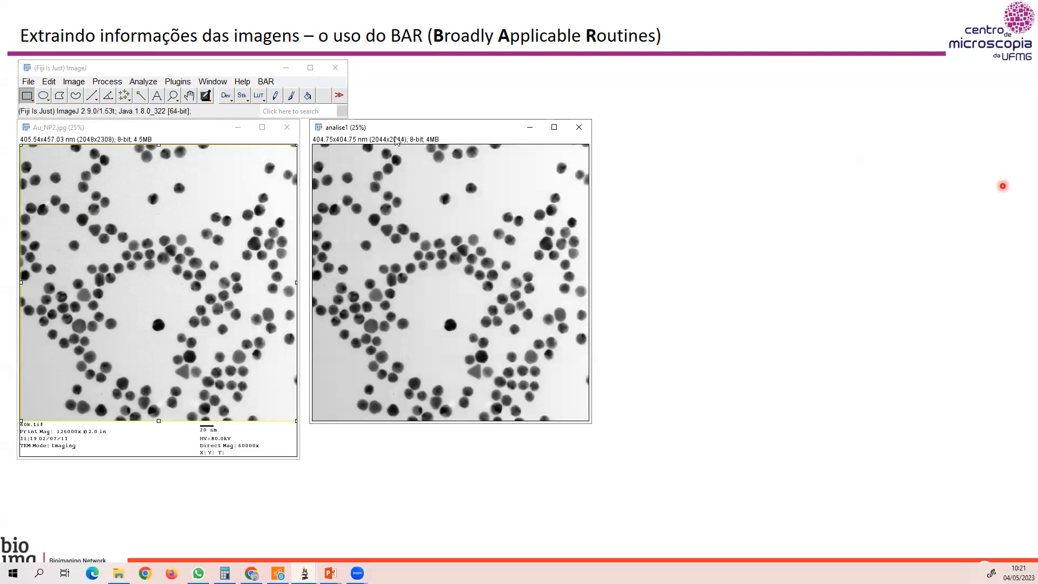
click(105, 82)
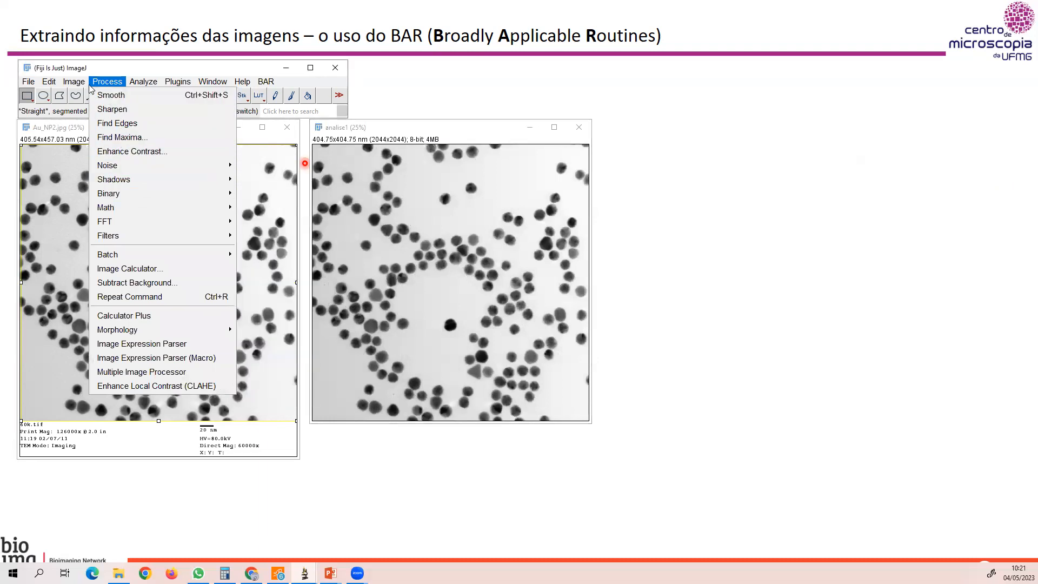
mouse_move(76, 82)
mouse_move(81, 113)
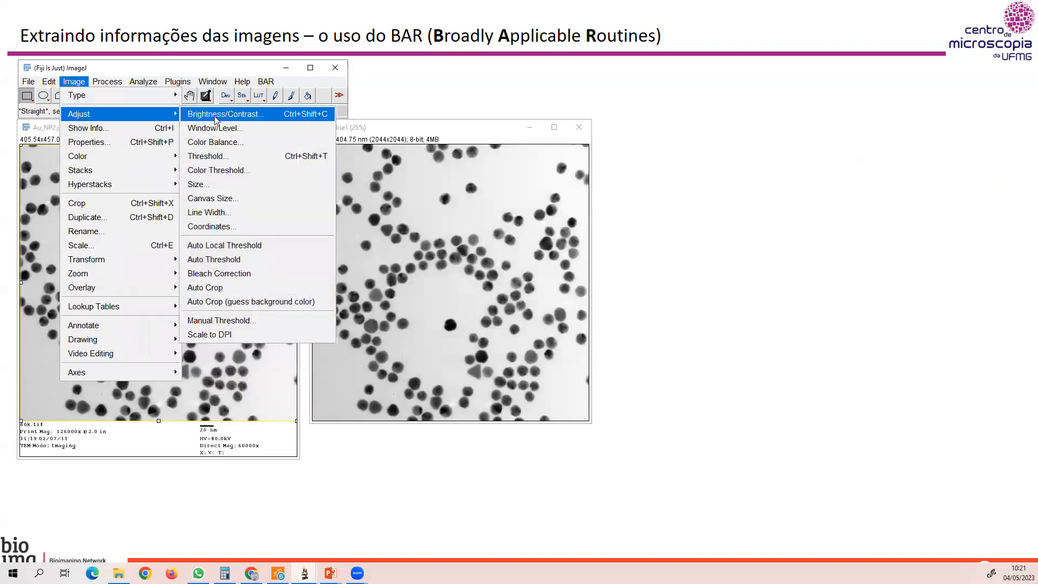
click(206, 156)
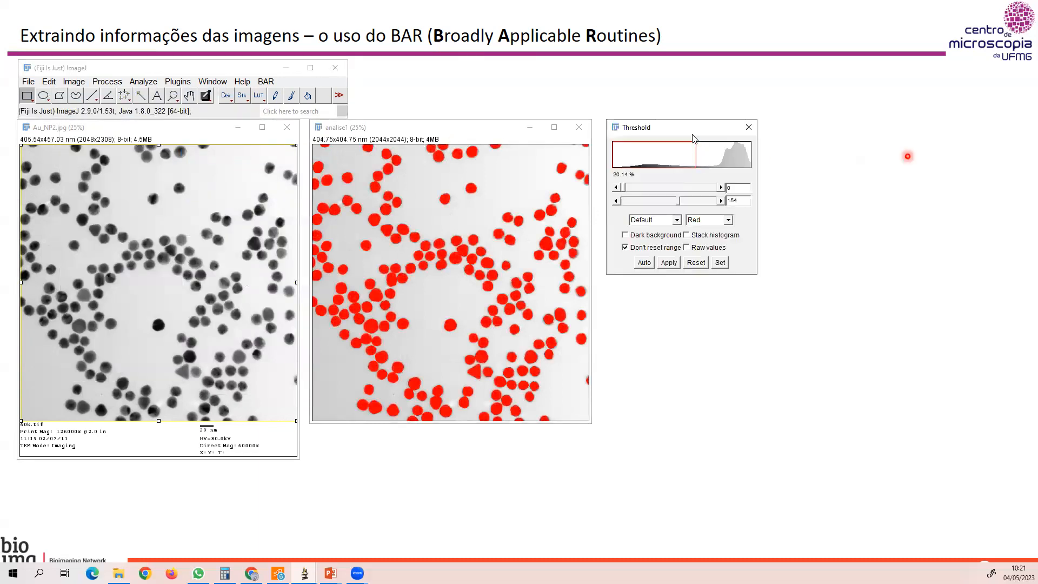
click(677, 220)
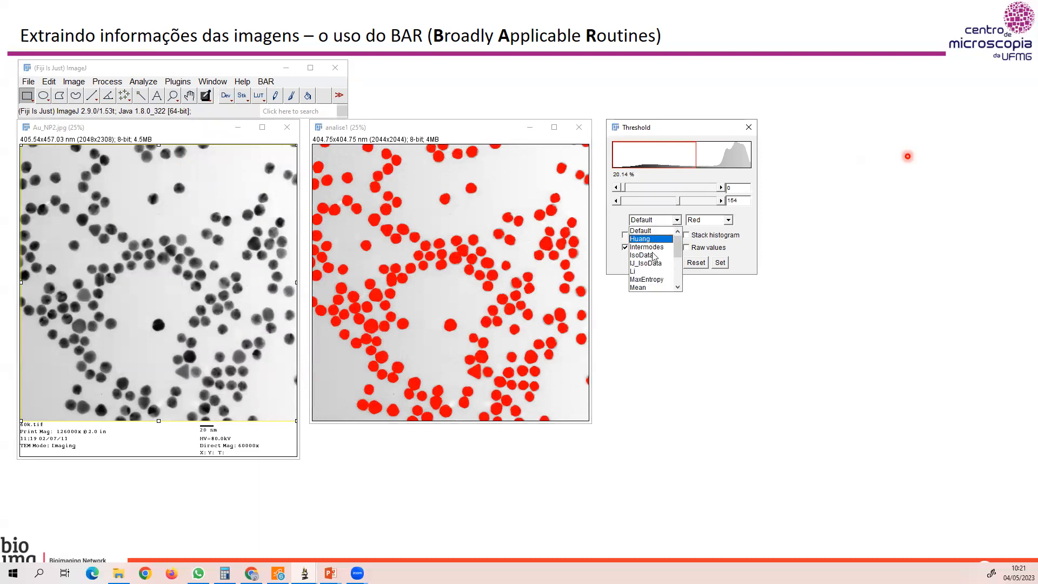
mouse_move(678, 253)
mouse_down()
mouse_move(679, 278)
mouse_move(680, 233)
mouse_up()
click(670, 229)
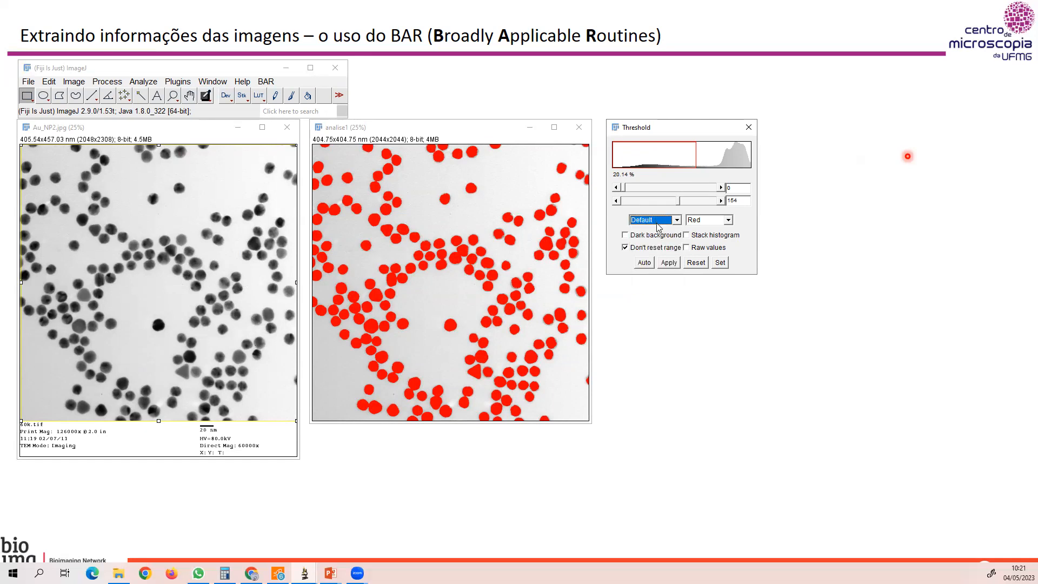
click(669, 262)
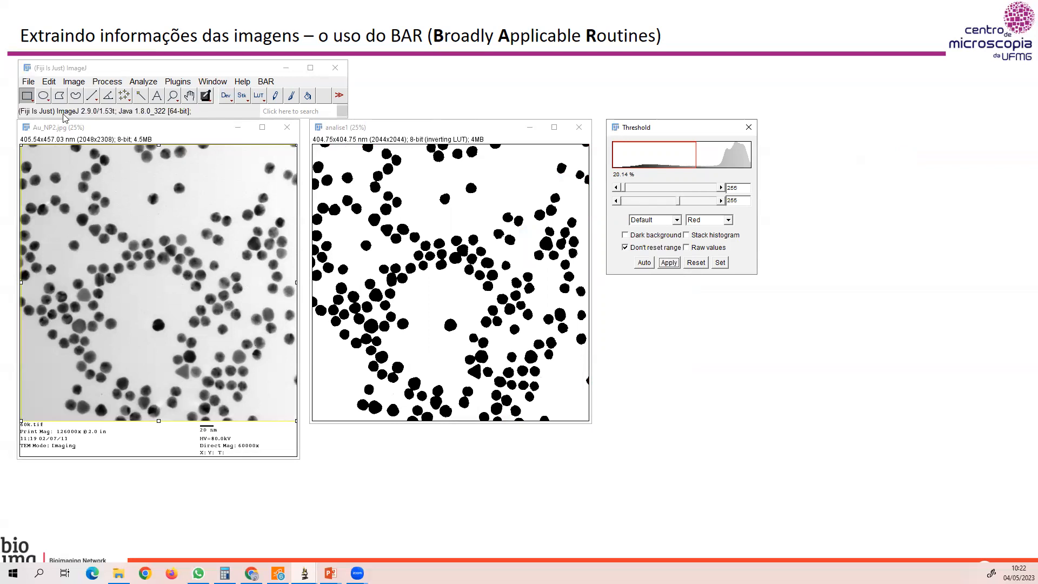
click(144, 82)
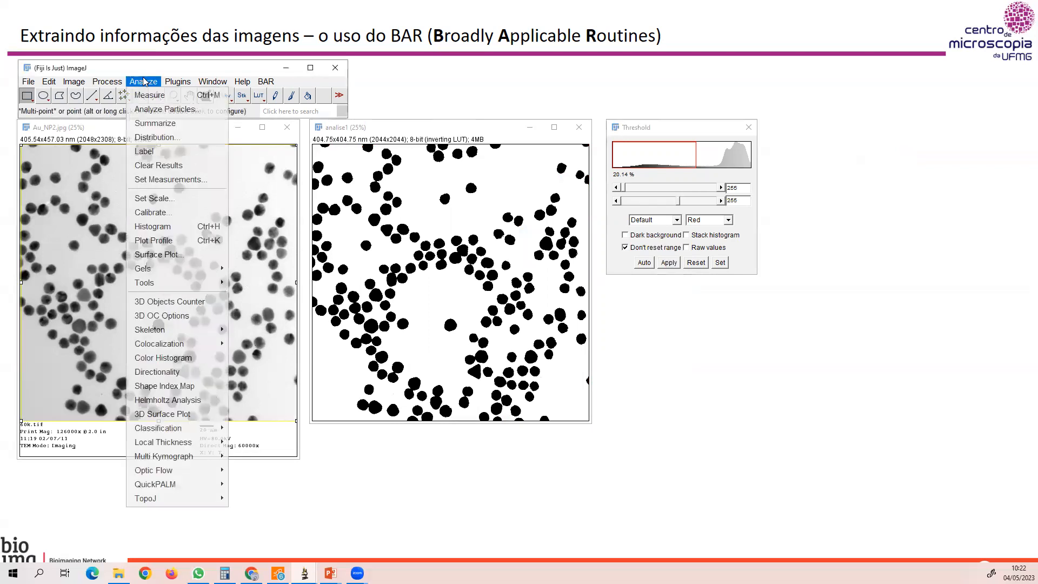
click(155, 110)
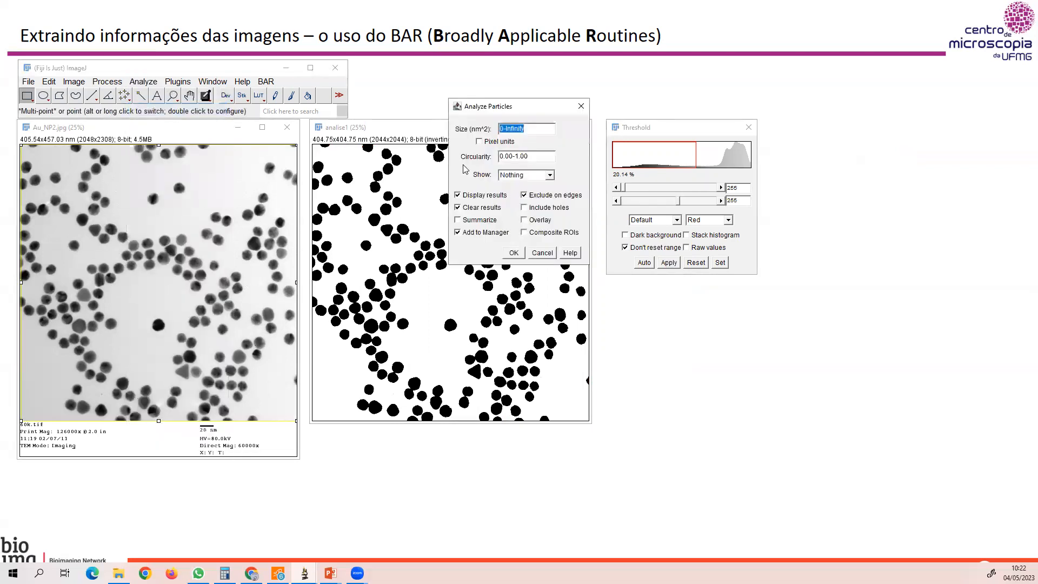
click(550, 255)
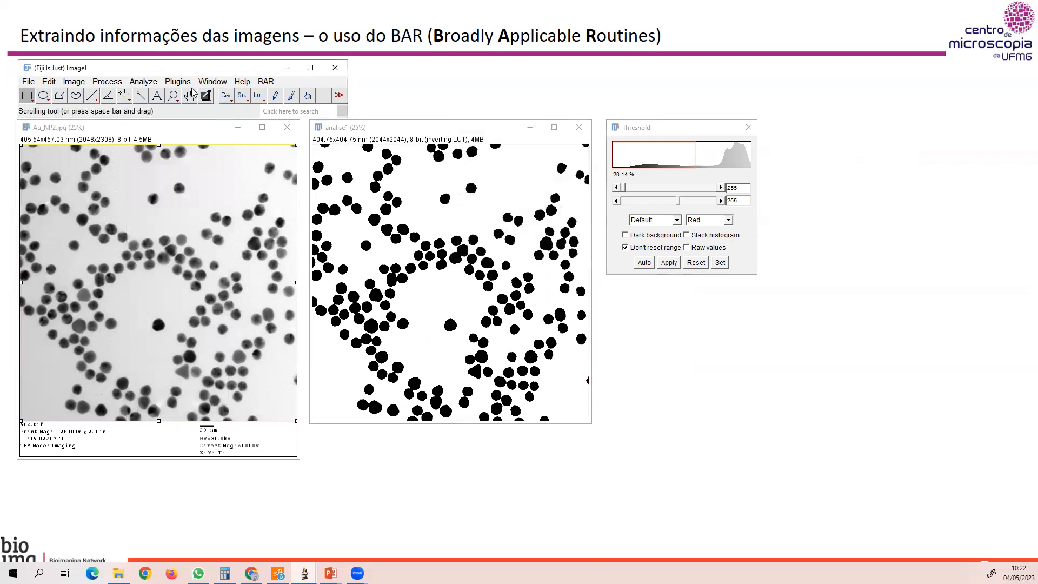
Use area, Feret's diameter and area fraction as the measurements, with 3 decimal places.
click(154, 83)
click(171, 180)
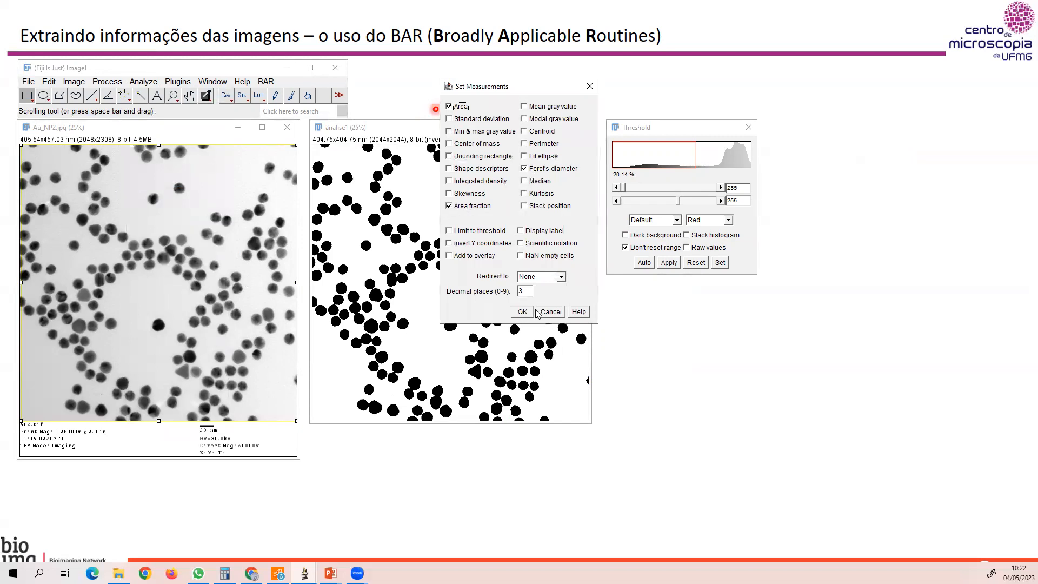
click(523, 312)
Analyze the particles in analise1 with size 0-Infinity and circularity 0.00-1.00, showing outlines, displaying results, excluding edge particles and adding to the manager.
click(146, 82)
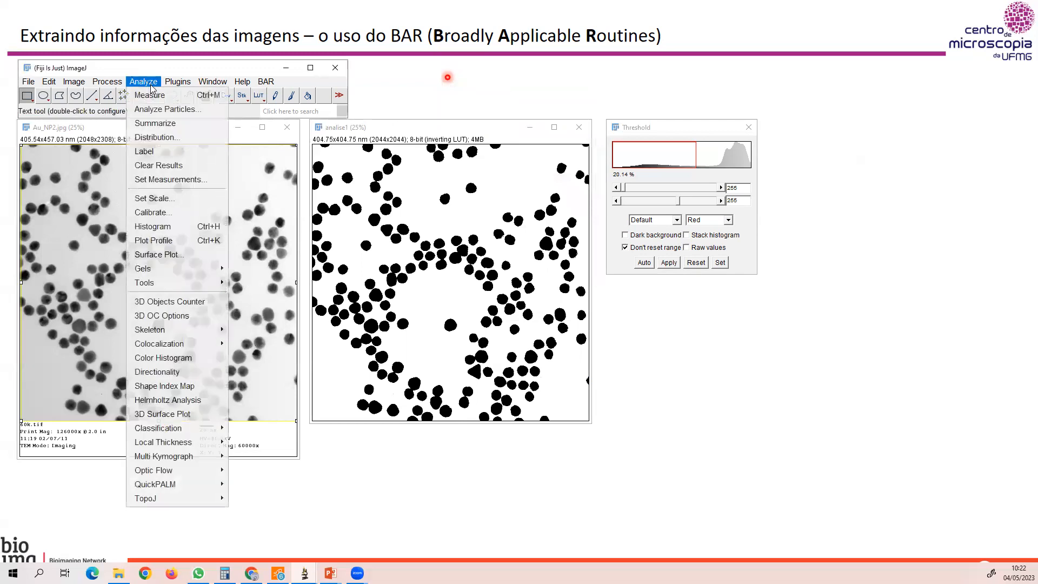
click(162, 109)
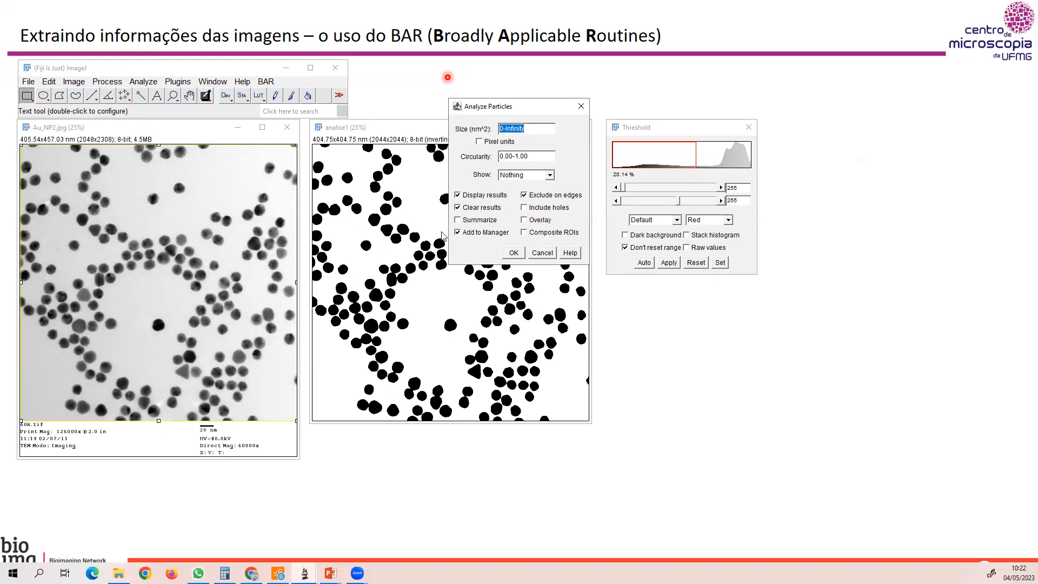
click(501, 130)
click(549, 175)
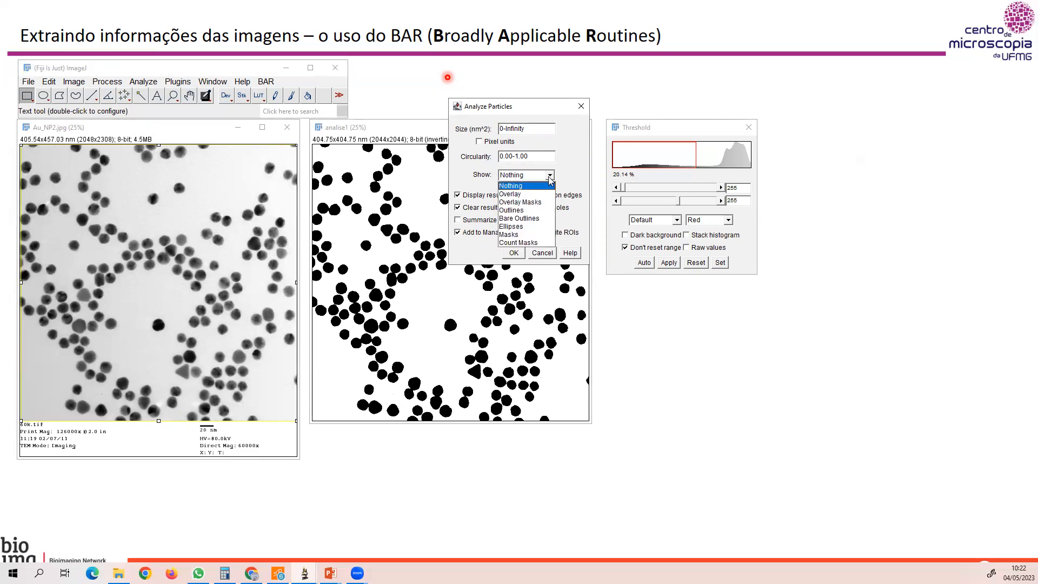
click(518, 212)
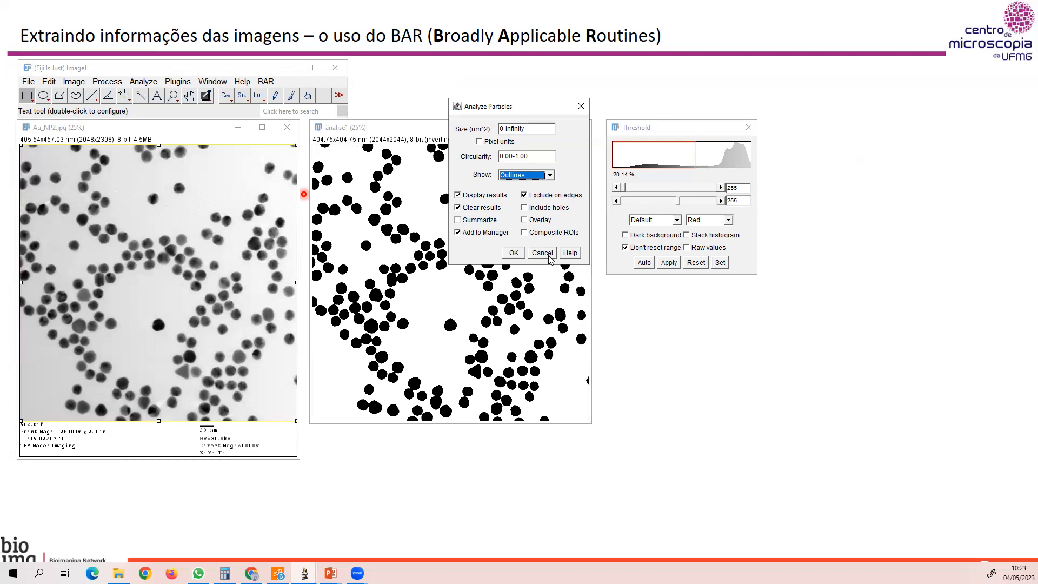
click(513, 254)
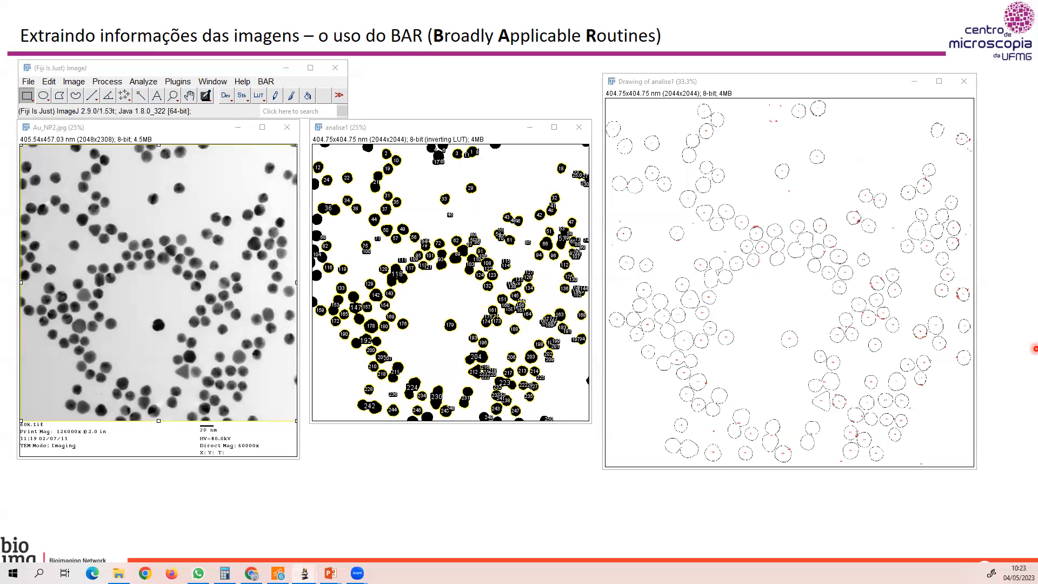
Rearrange the analise1 image and the Results table so that the table sits clear beneath the labelled particles.
click(438, 126)
drag(438, 127, 479, 66)
click(417, 437)
drag(418, 437, 416, 378)
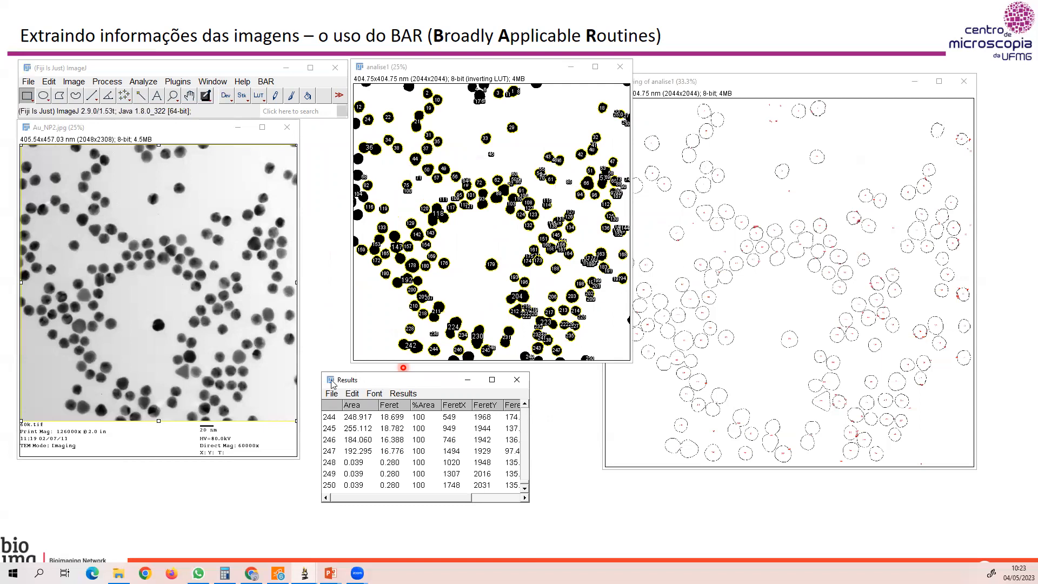
drag(398, 385, 389, 392)
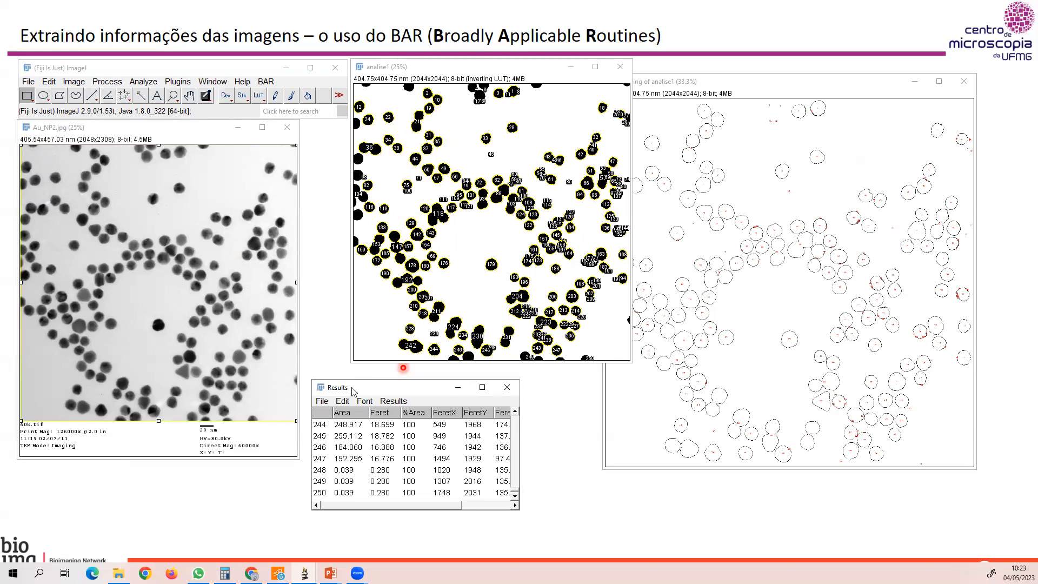
Try to plot the distribution of %Area from the results with the BAR Distribution Plotter, using number of values and Freedman-Diaconis binning.
click(266, 82)
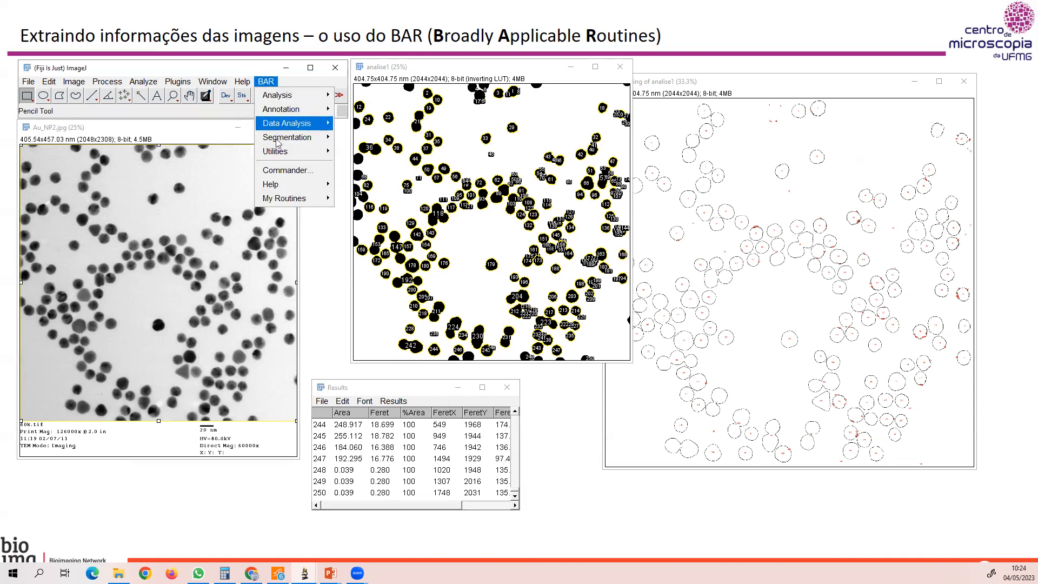
mouse_move(273, 101)
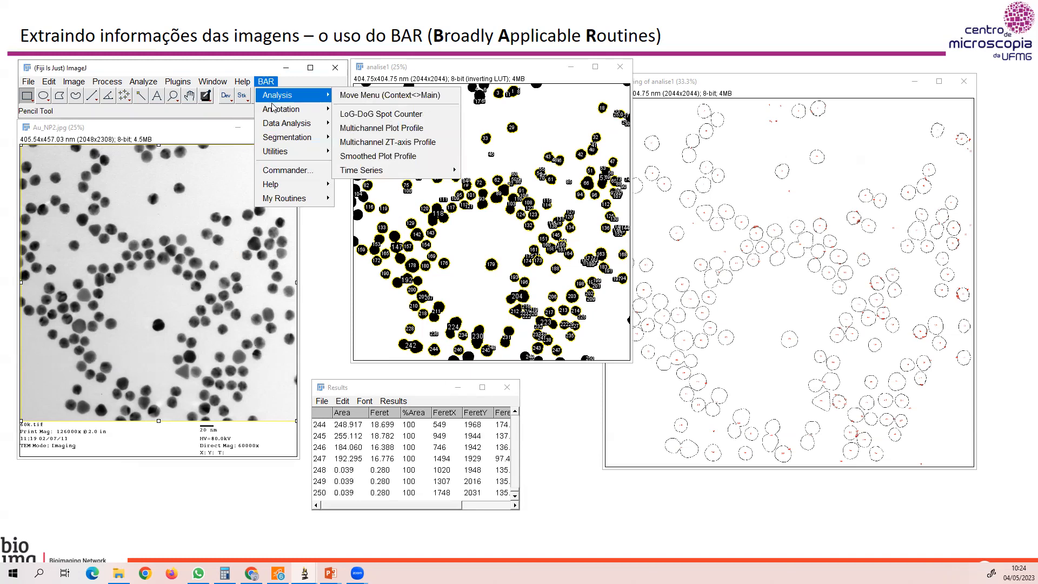
mouse_move(276, 126)
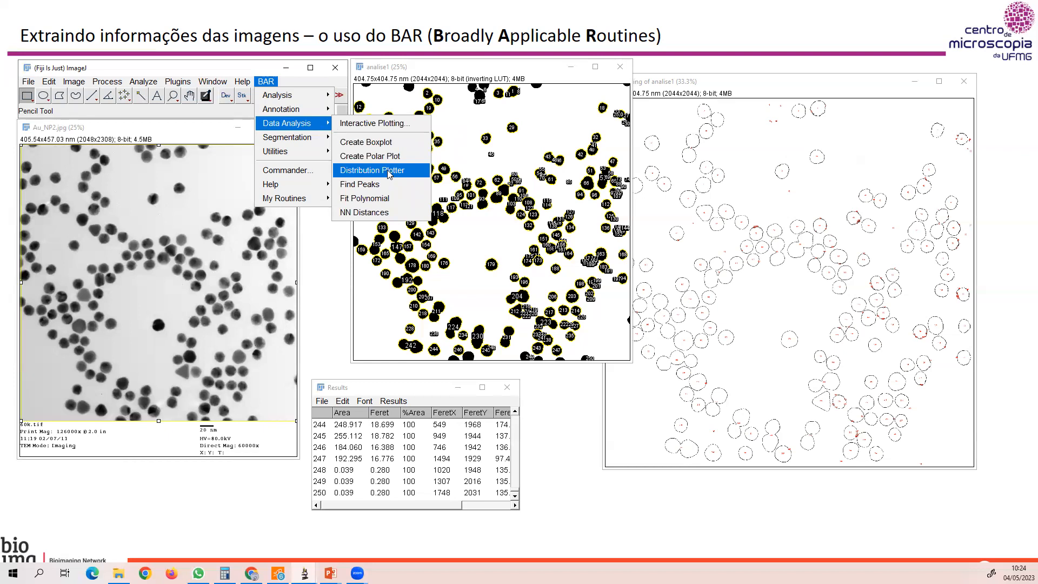
click(388, 173)
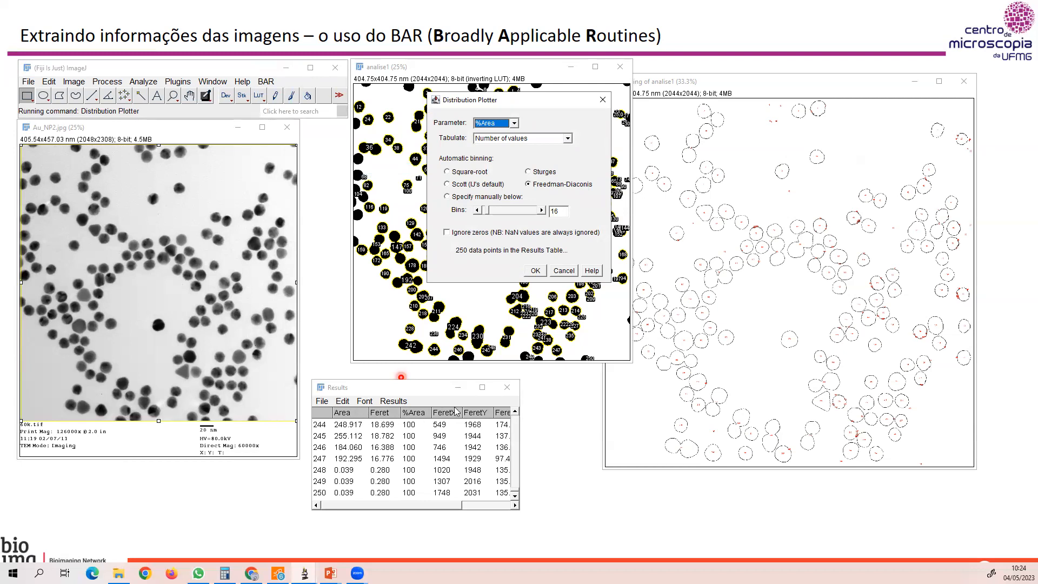
click(515, 124)
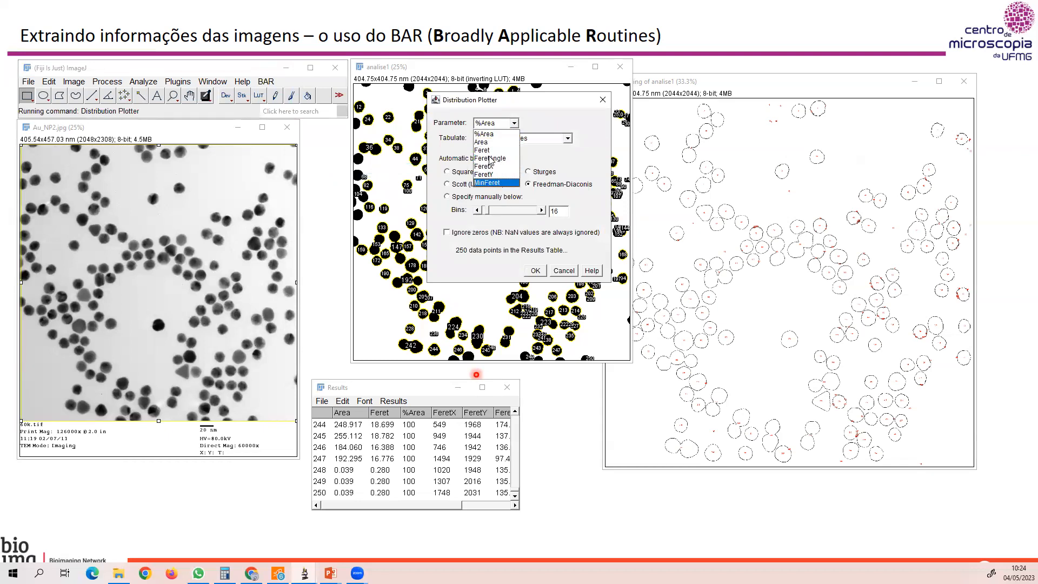
click(489, 135)
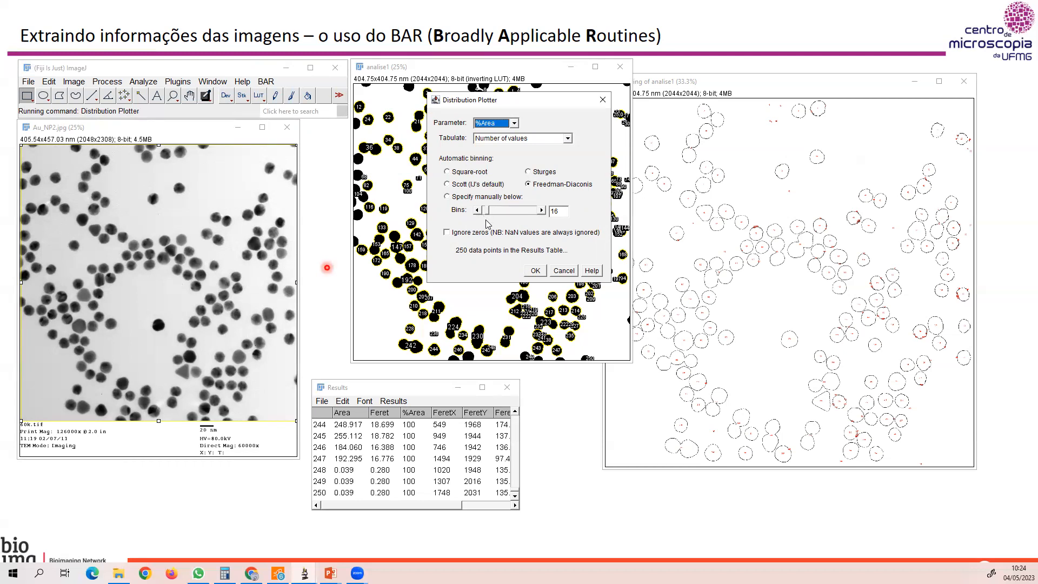
click(530, 273)
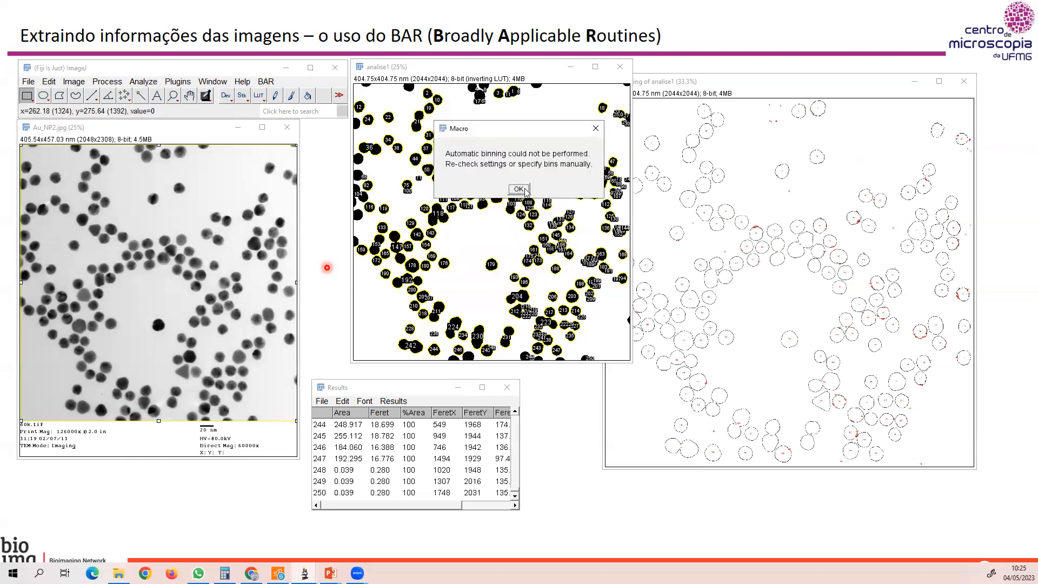
click(524, 190)
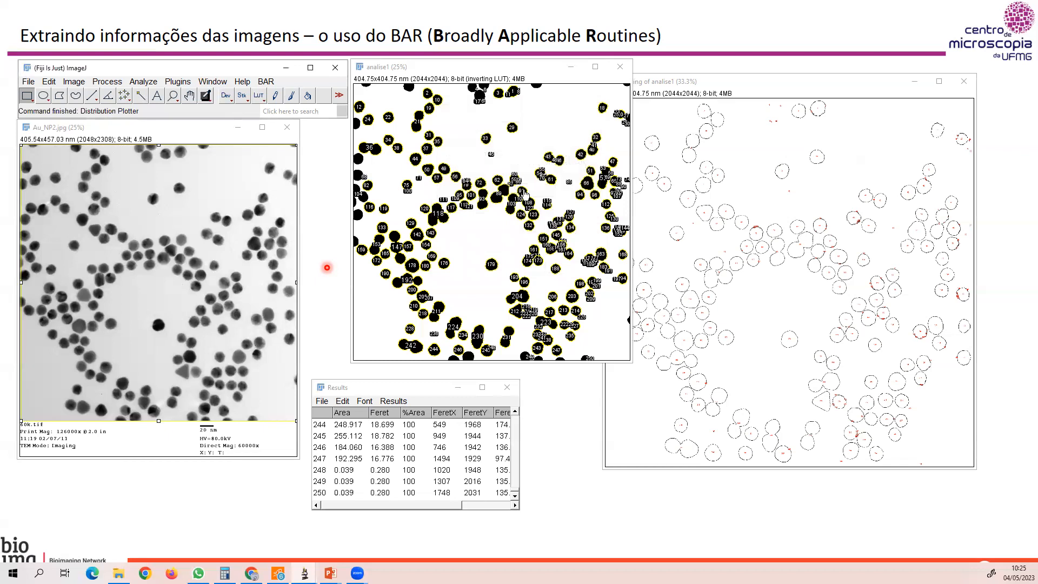
Try to plot the %Area distribution with the Distribution Plotter's bin count set to 10 and Freedman-Diaconis selected.
click(266, 81)
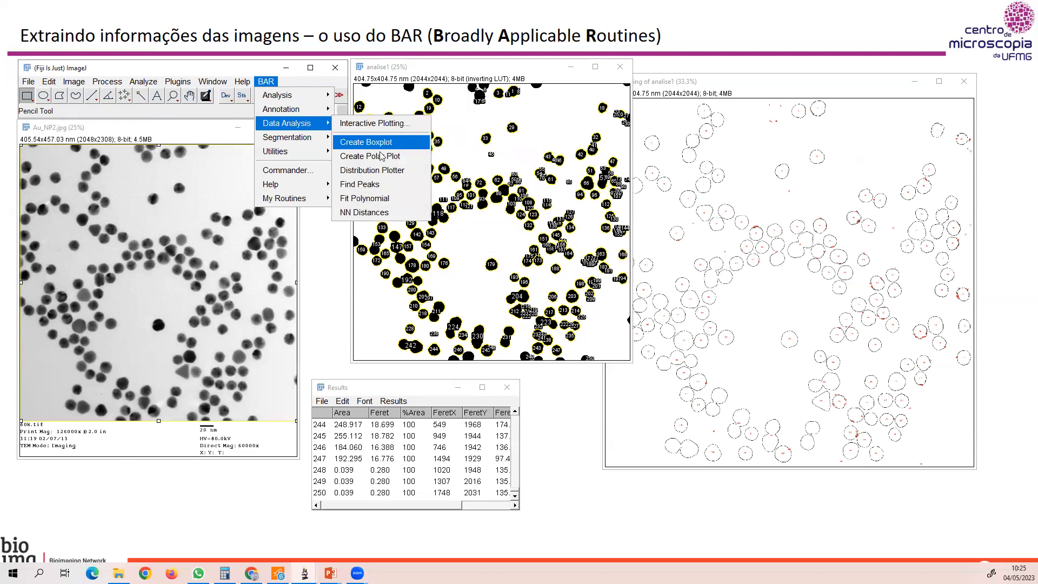
click(380, 171)
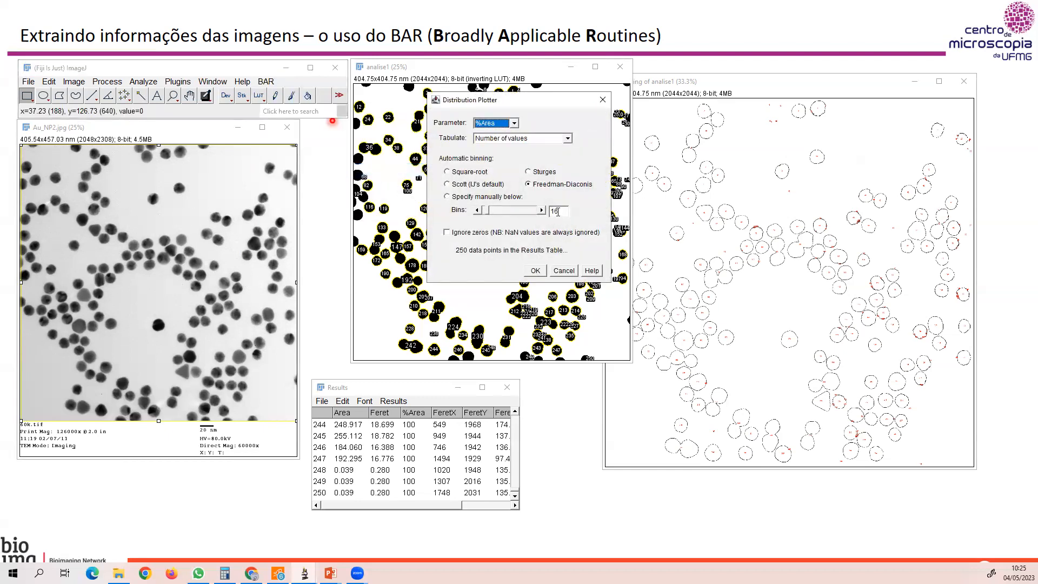
click(558, 212)
key(BackSpace)
key(BackSpace)
text(10)
click(537, 274)
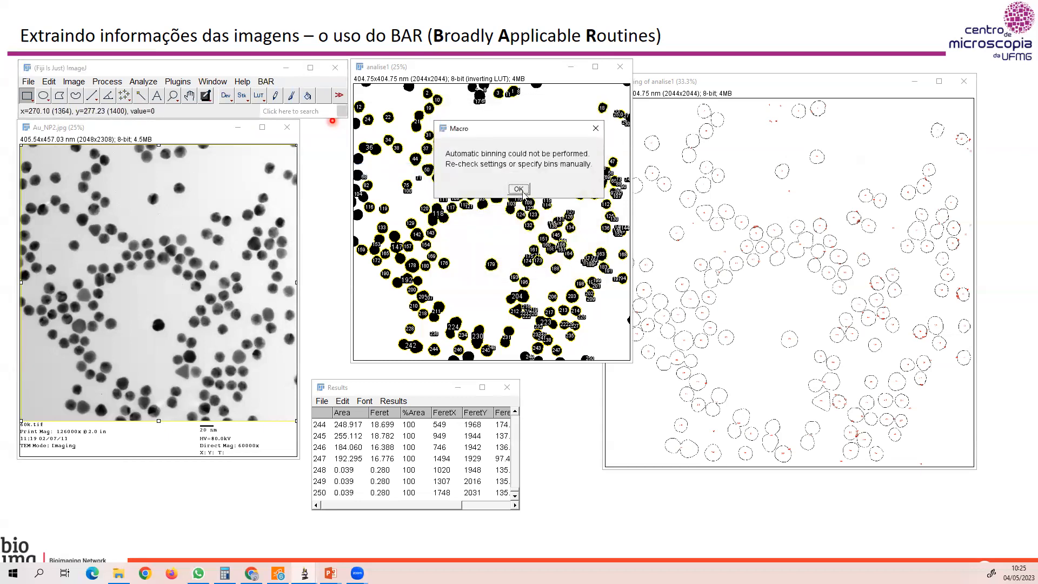
click(517, 189)
Try to plot the %Area distribution ignoring zeros, with the bin count set to 20 and Freedman-Diaconis selected.
click(268, 85)
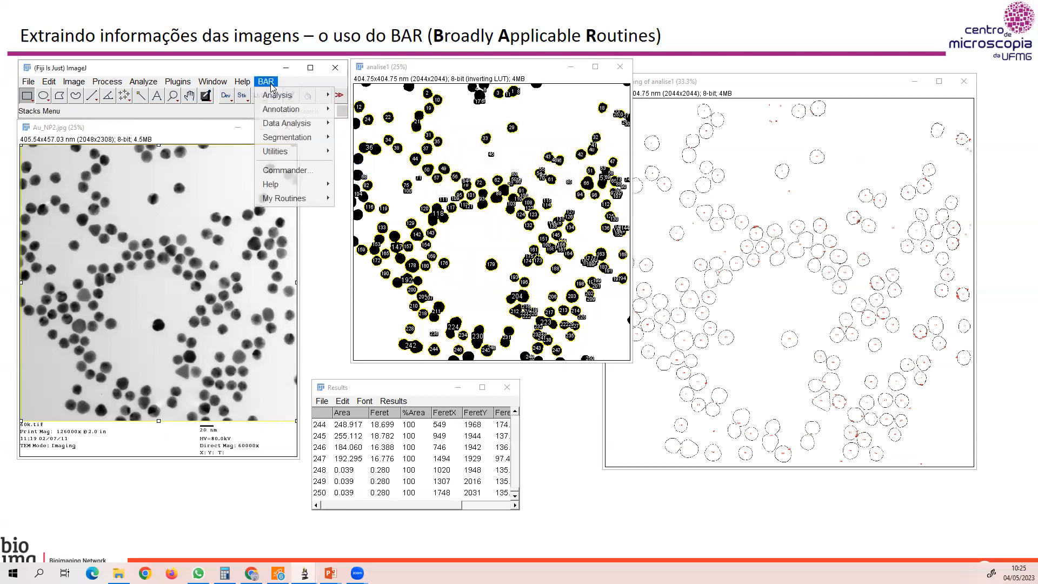
mouse_move(292, 123)
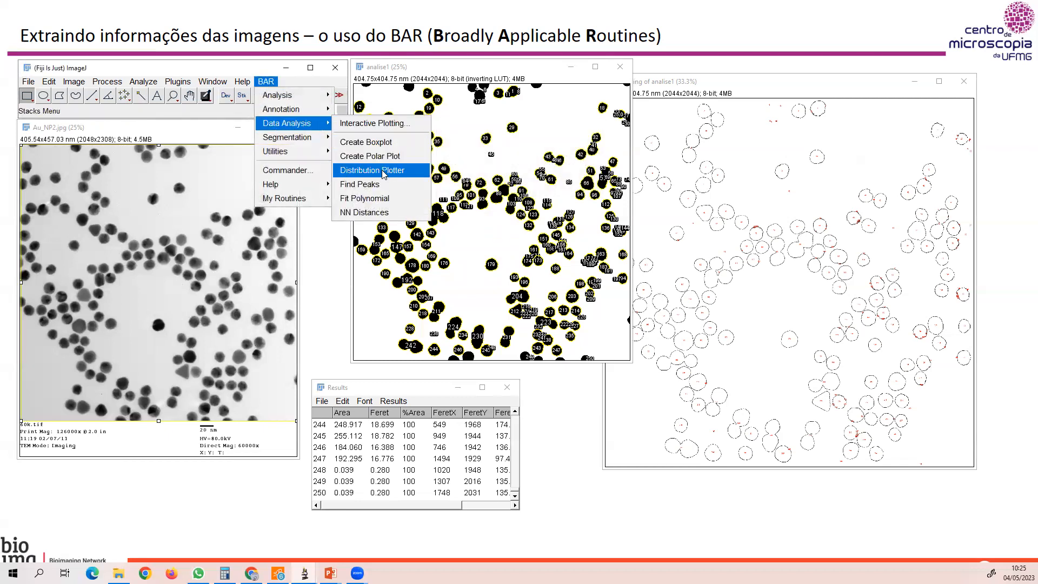
click(379, 169)
click(447, 233)
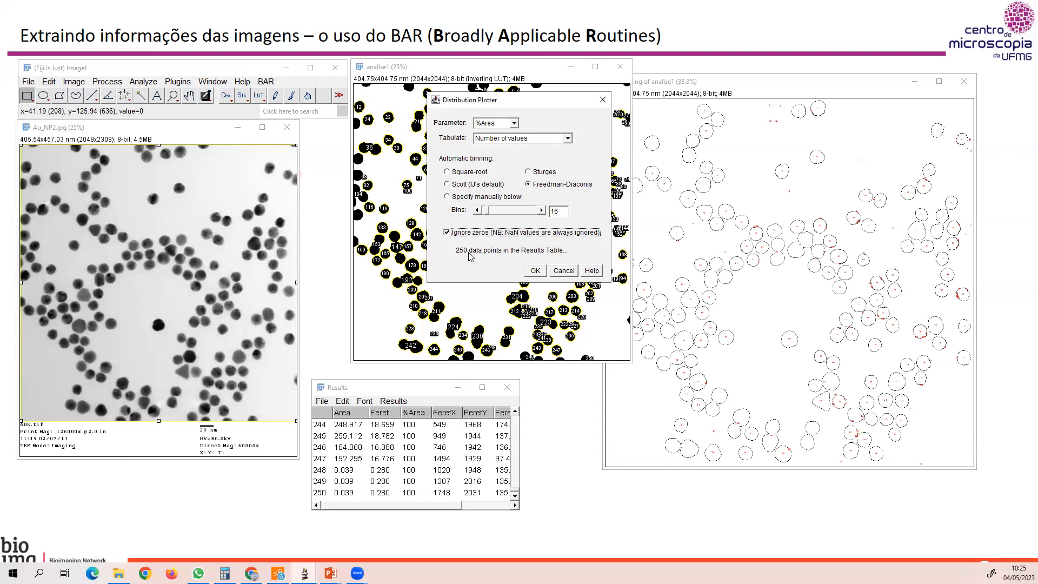
click(559, 211)
double_click(555, 211)
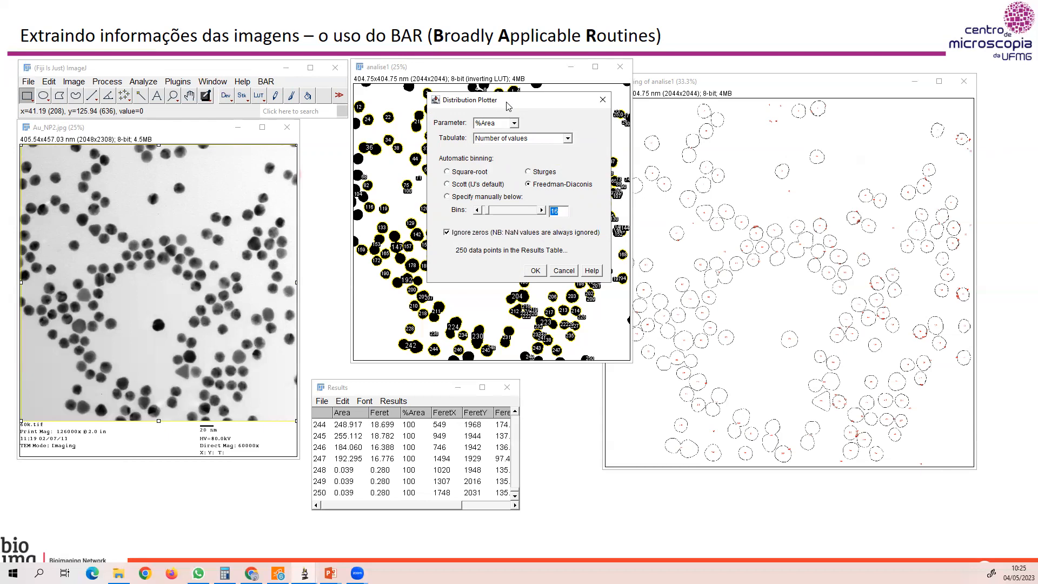
text(20)
click(535, 270)
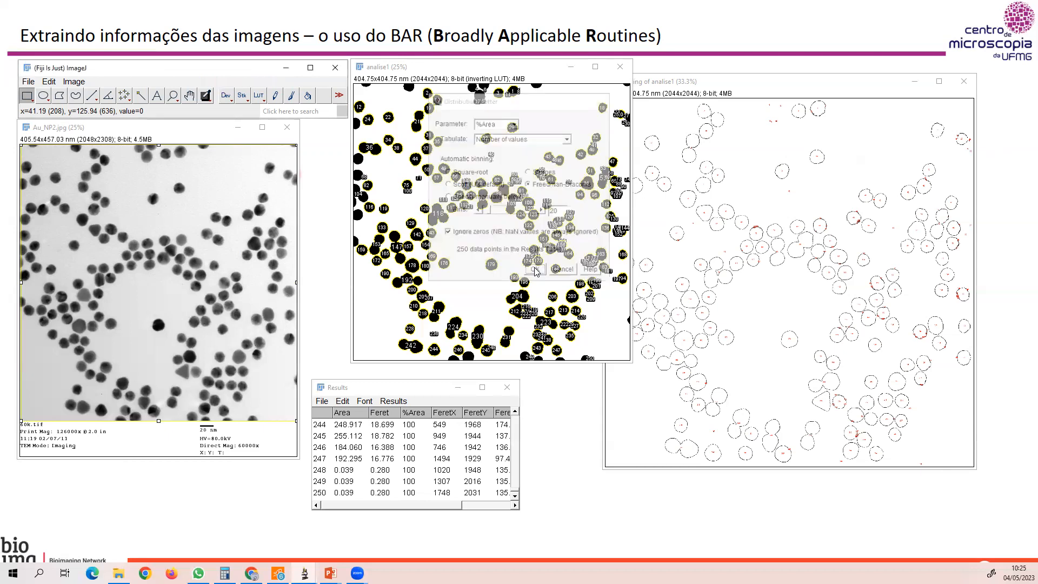
click(518, 190)
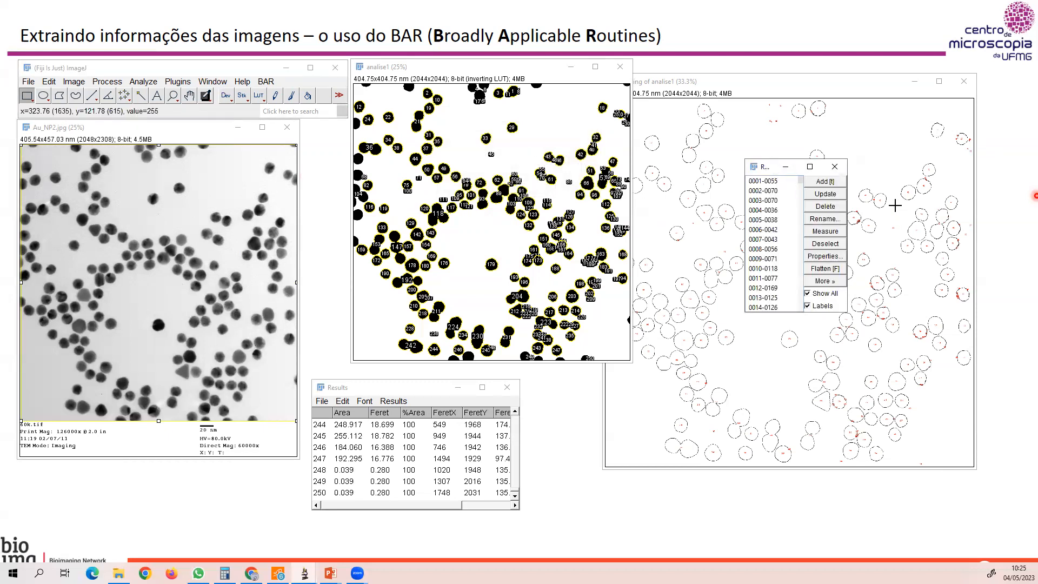
Close the ROI Manager and dismiss its question about saving the displayed ROIs as an overlay.
click(834, 168)
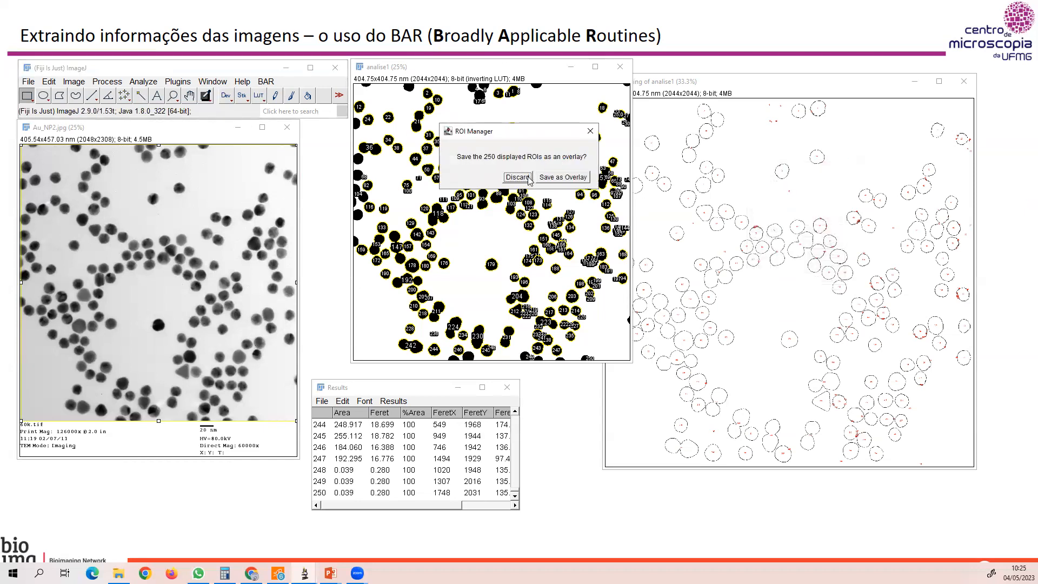
click(590, 131)
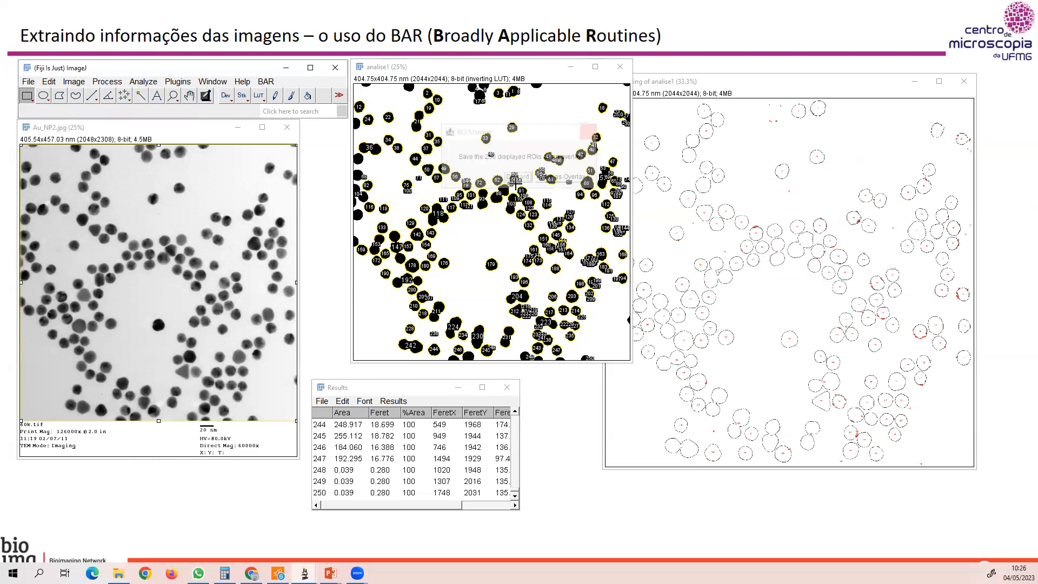
Try to plot the %Area distribution with the Distribution Plotter using Square-root binning.
click(272, 83)
mouse_move(294, 124)
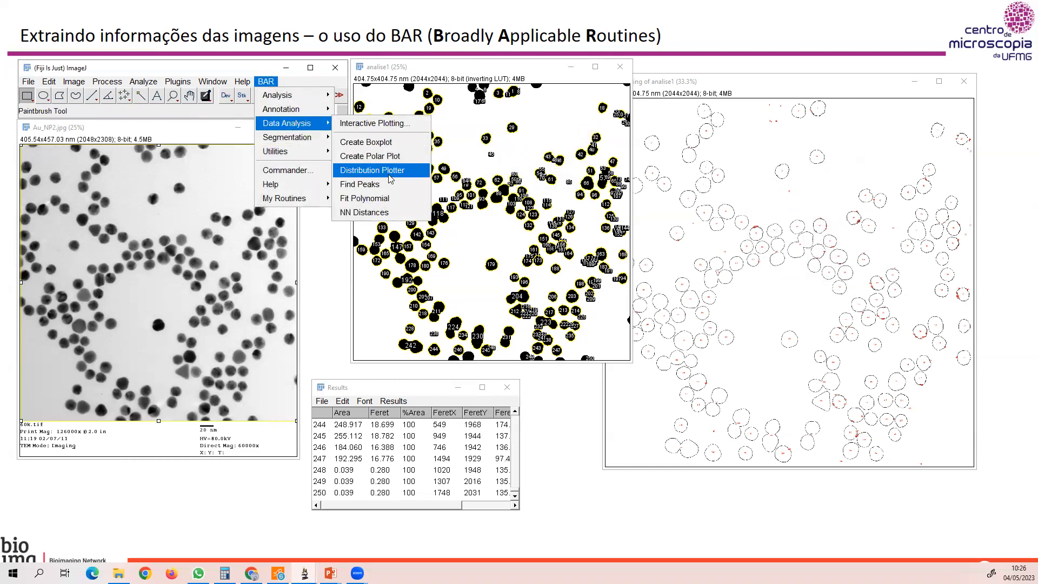
click(373, 170)
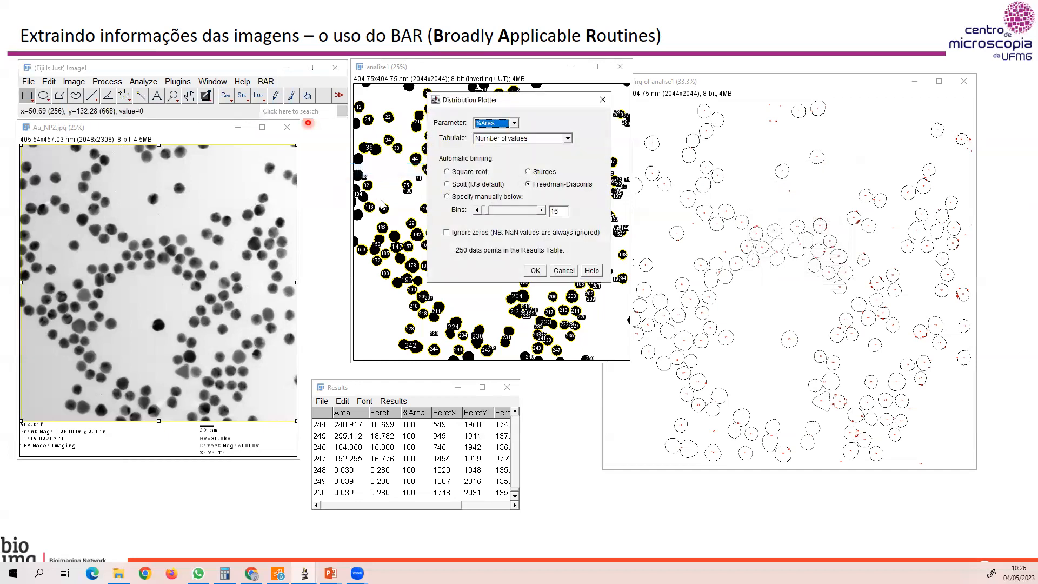
click(448, 173)
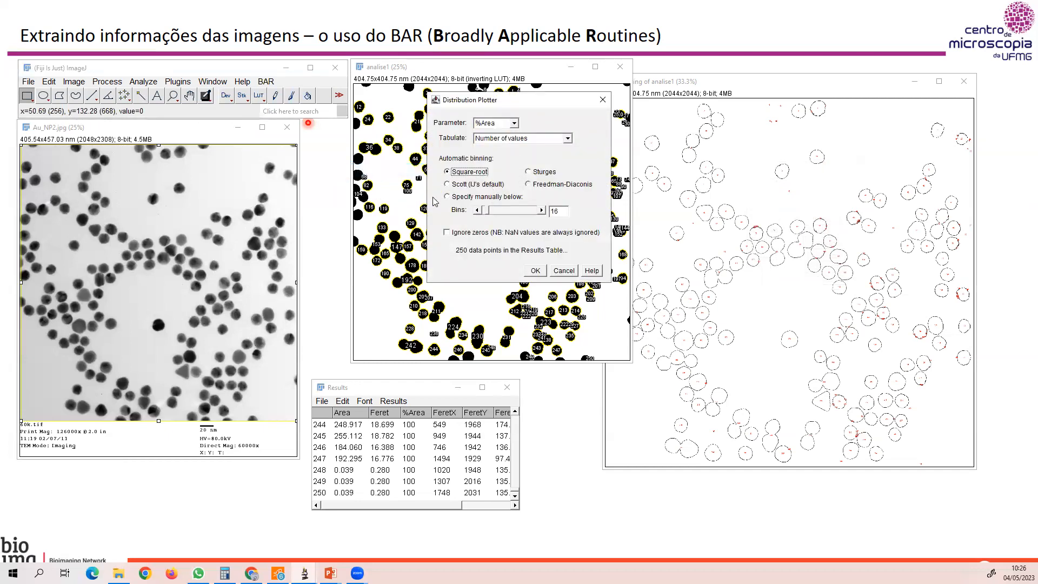
click(535, 271)
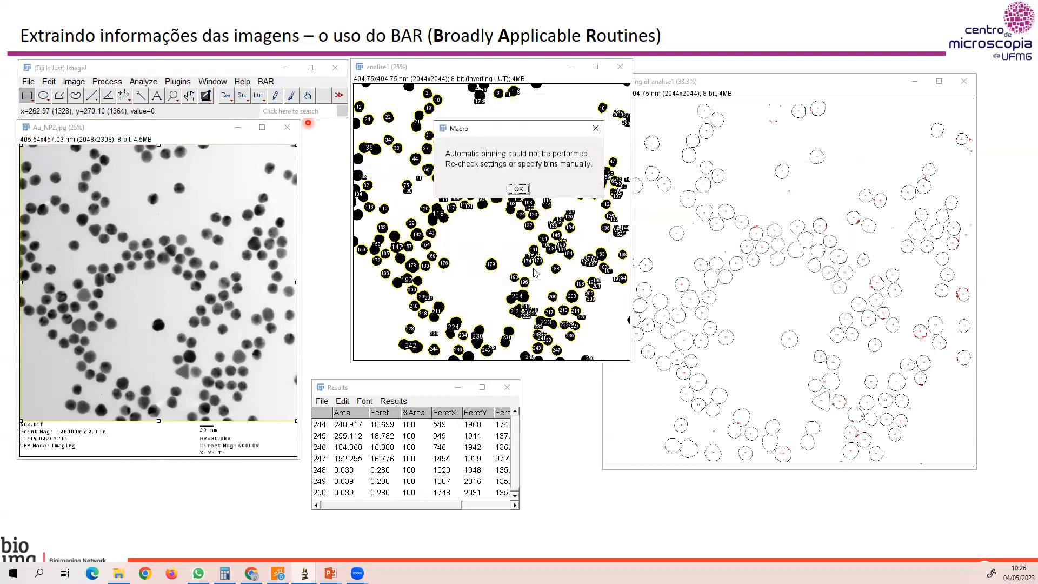
click(519, 189)
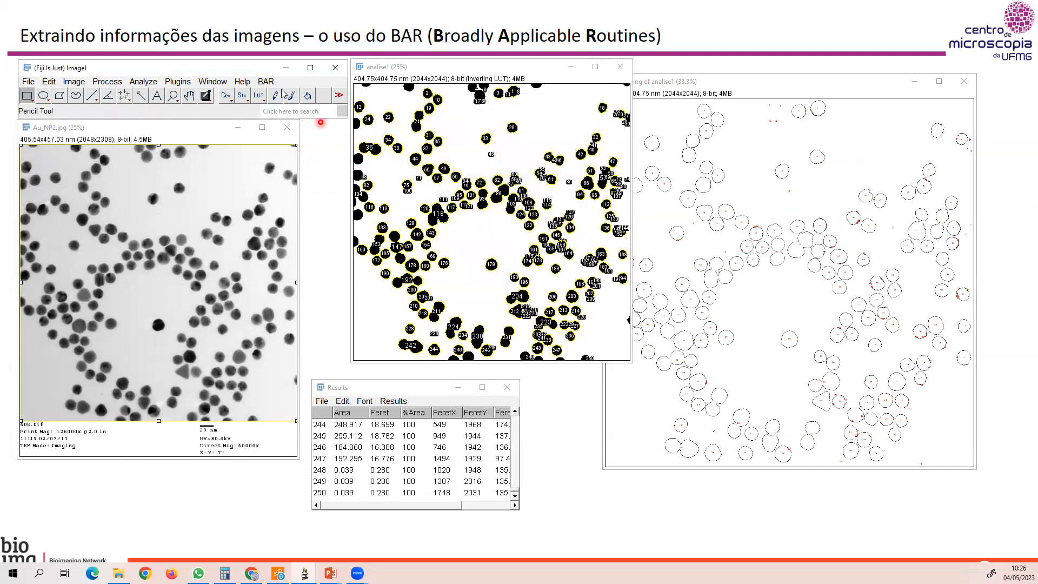
Try to plot the %Area distribution with 16 manually specified bins while ignoring zeros.
click(265, 81)
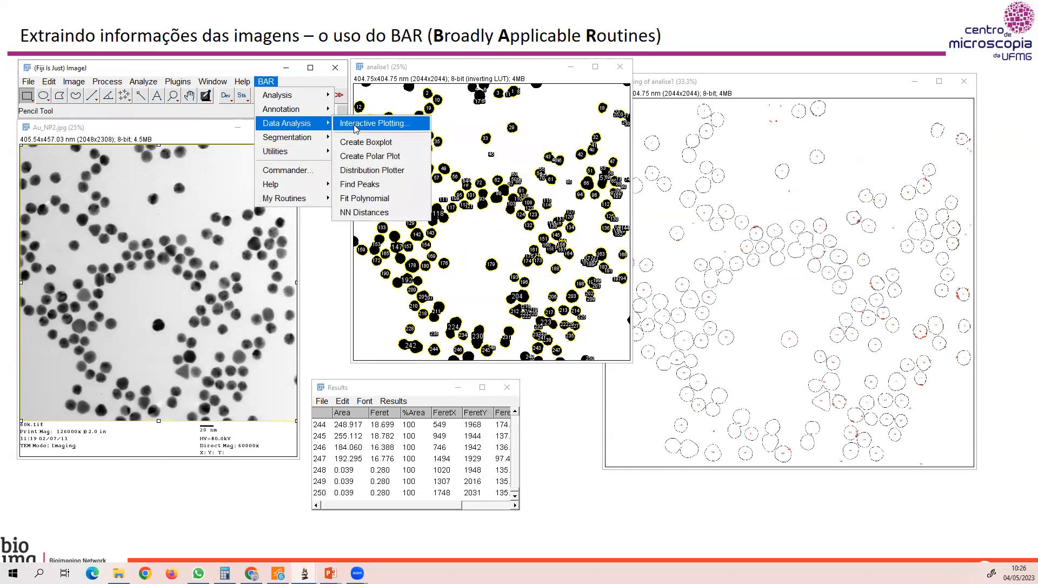
click(367, 171)
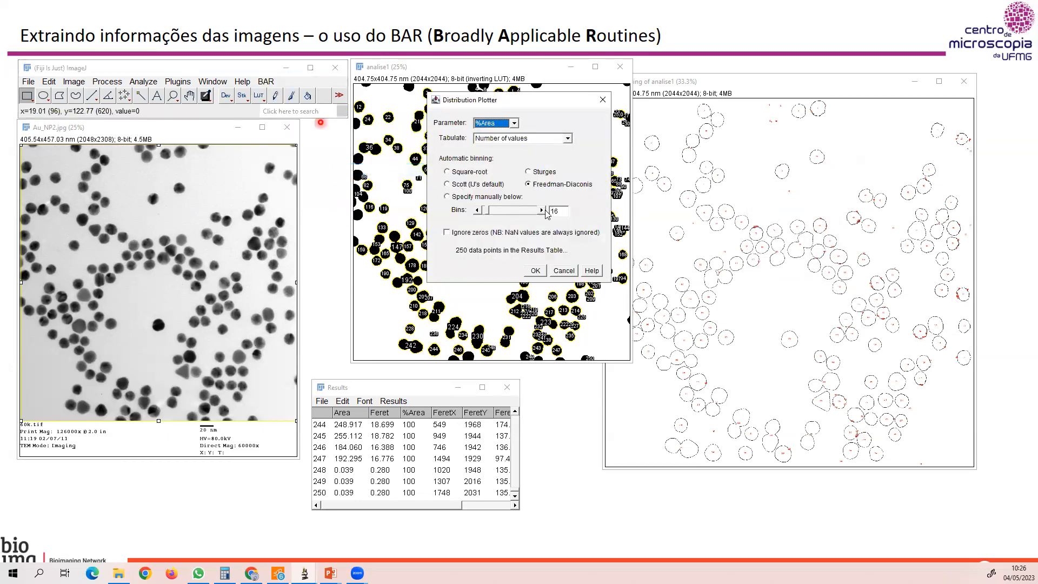
click(447, 232)
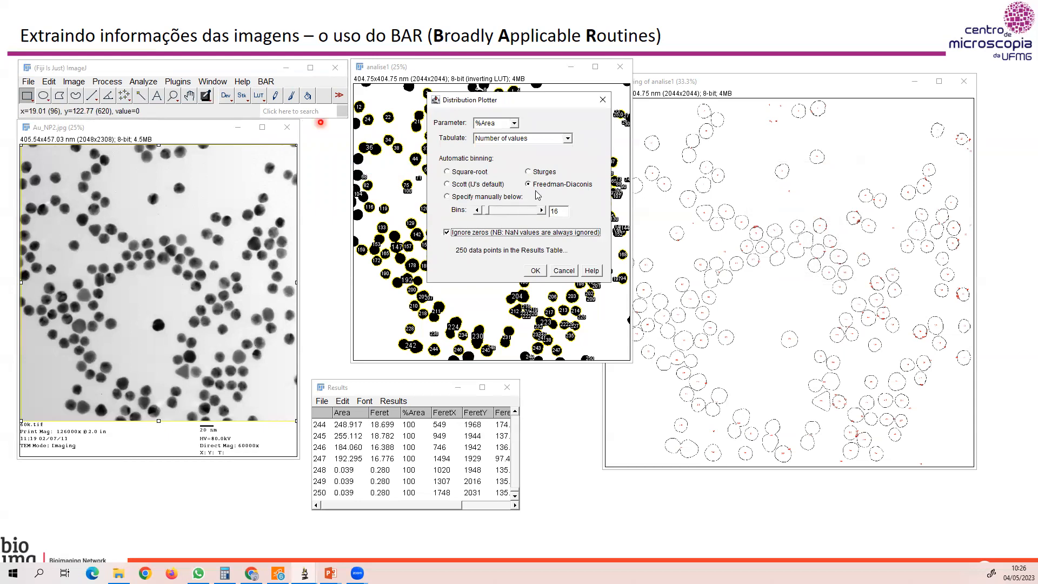
click(453, 198)
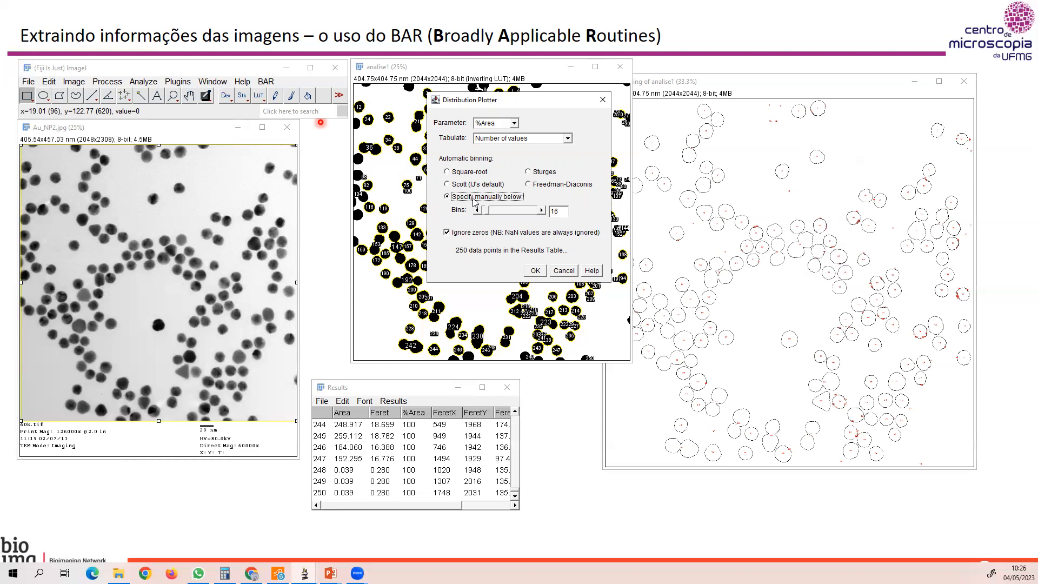
click(536, 271)
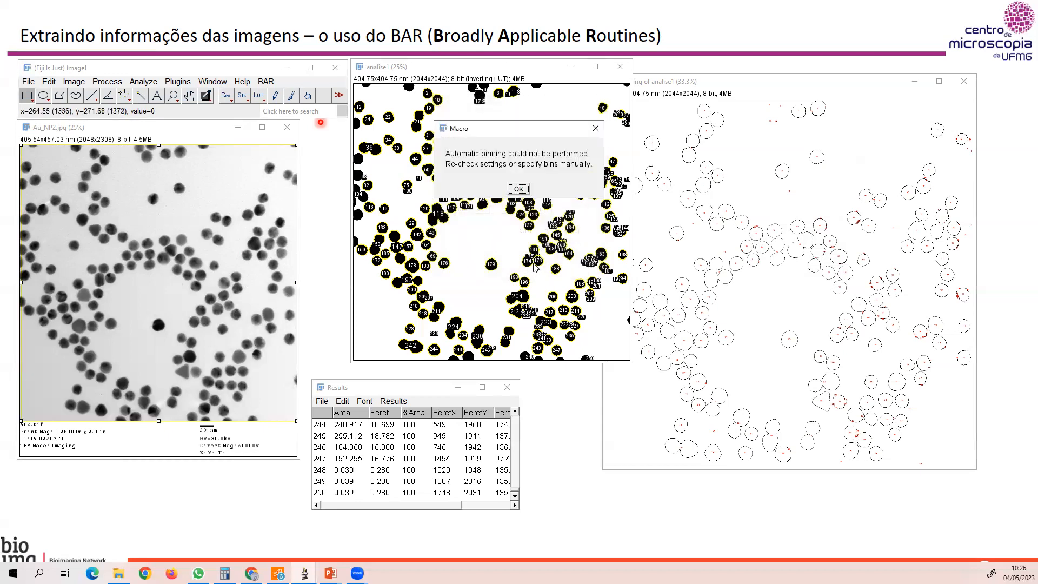
click(519, 189)
Plot the FeretX distribution with the Distribution Plotter using 10 manually specified bins, and move the histogram window aside.
click(270, 83)
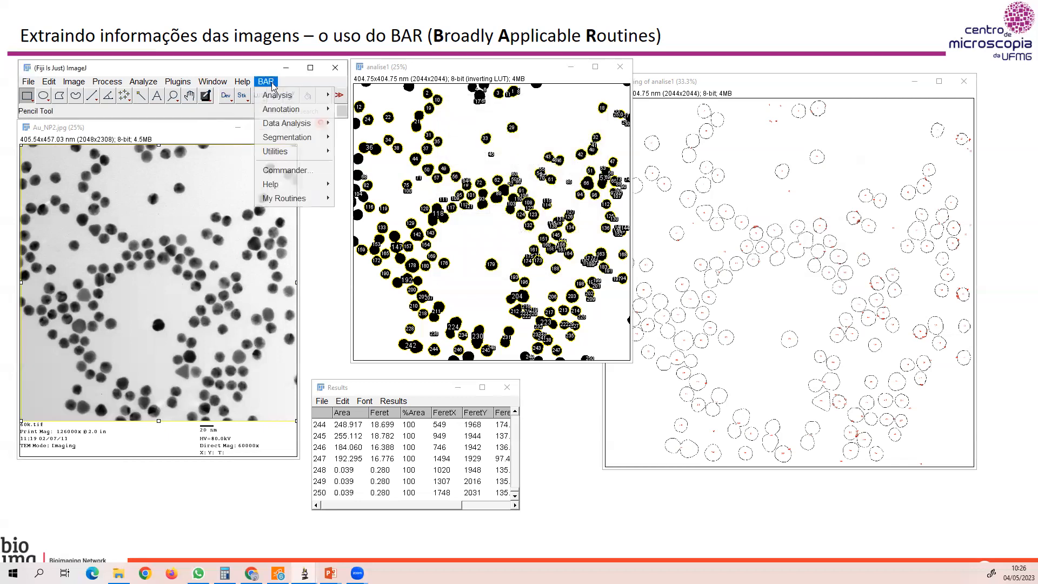
mouse_move(280, 124)
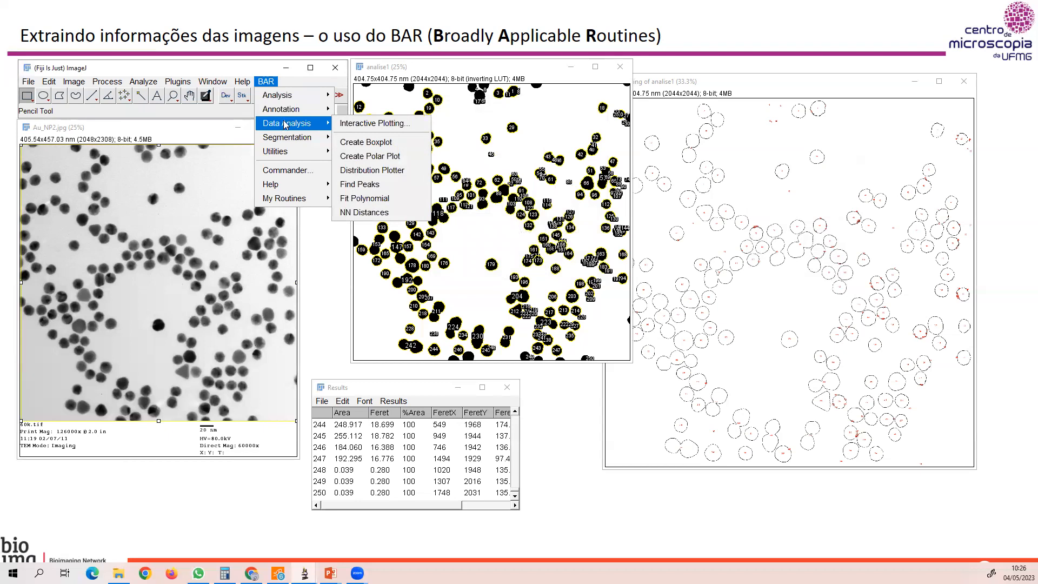
click(398, 171)
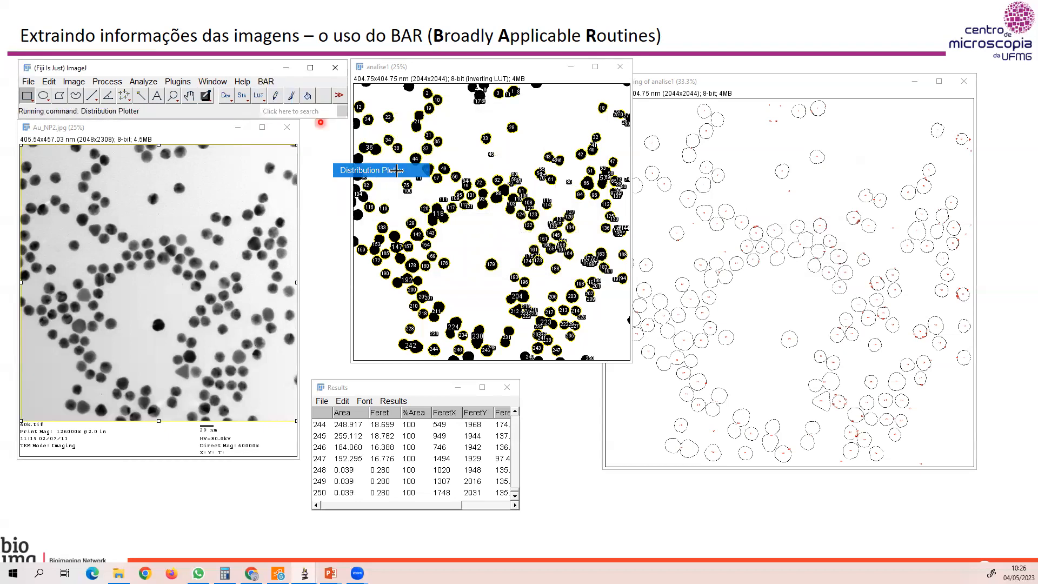
click(516, 123)
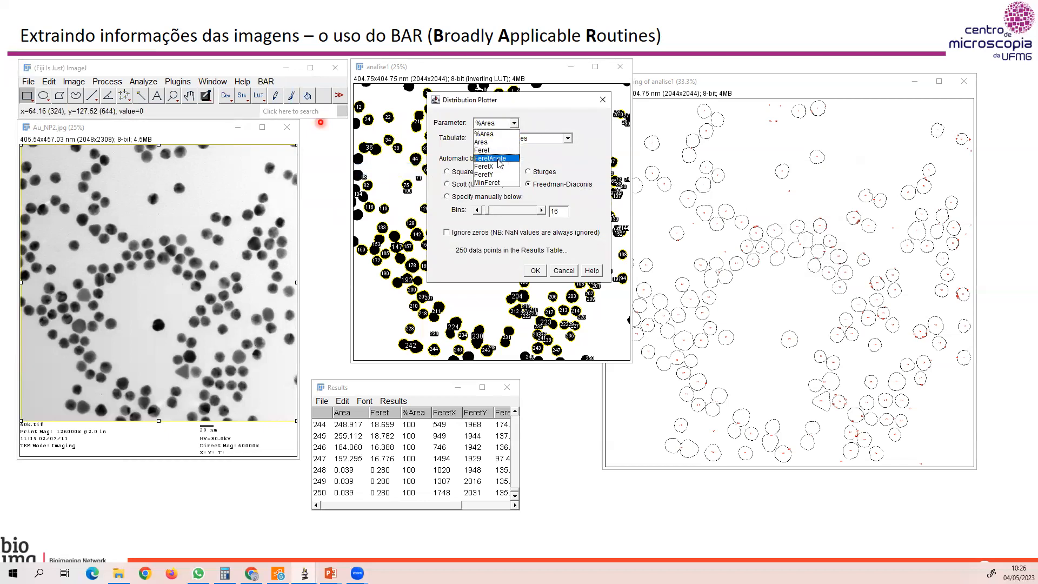
click(493, 167)
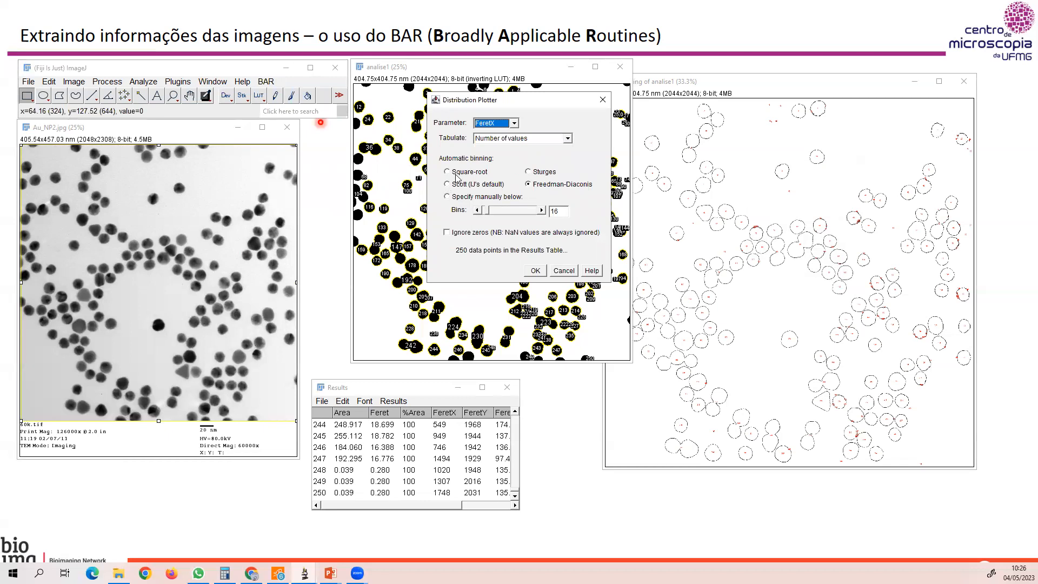
click(447, 197)
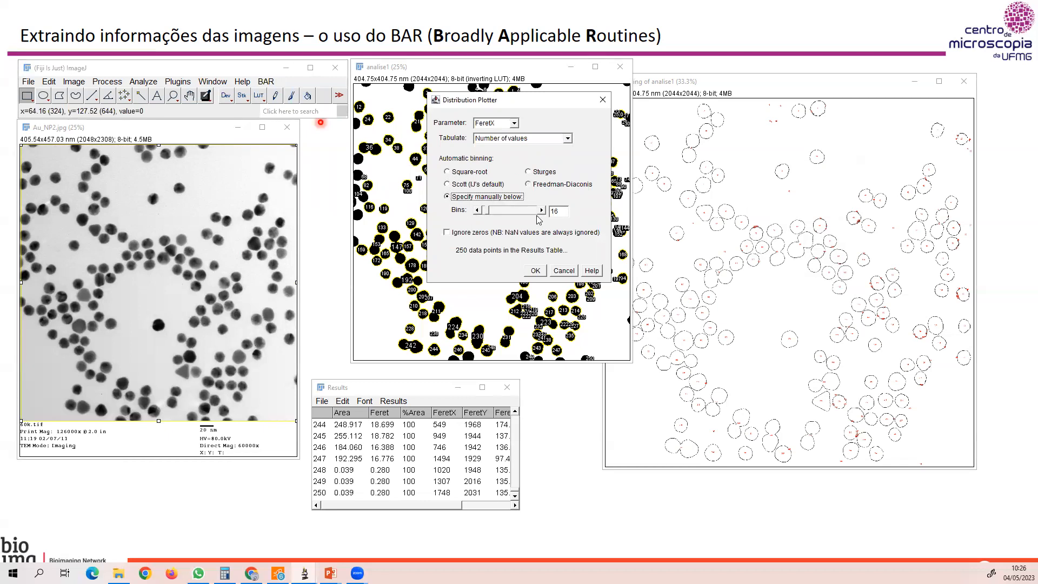
double_click(566, 212)
double_click(553, 211)
text(1)
click(535, 271)
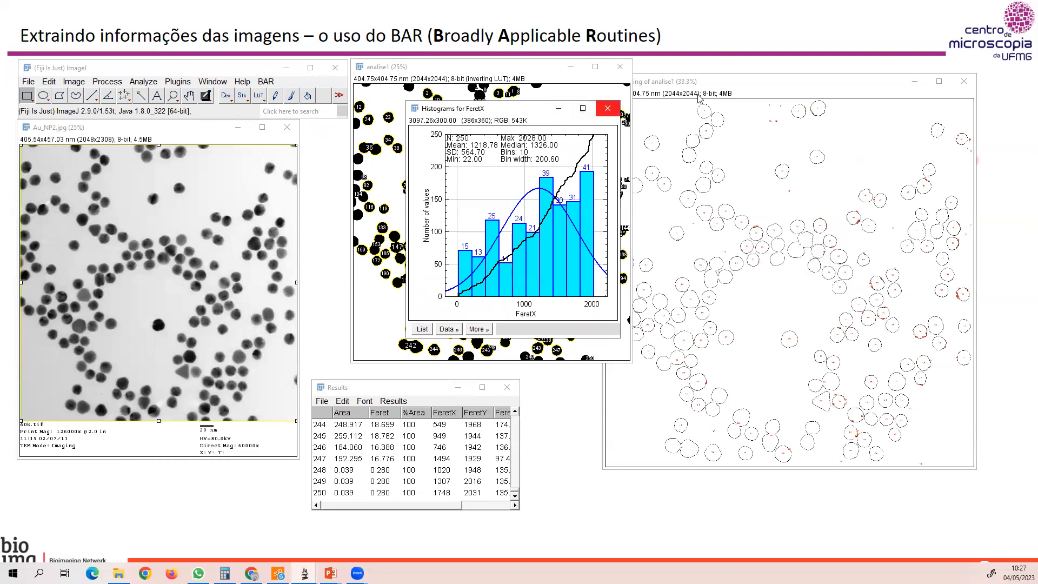
drag(508, 110, 675, 83)
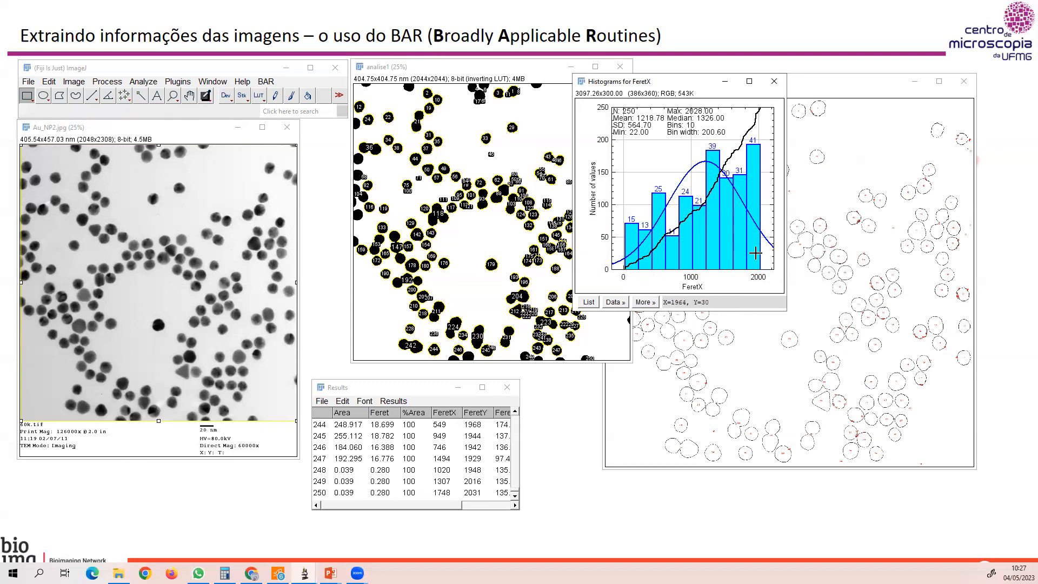
Try out the range controls on the FeretX histogram's X and Y axes, restoring the original ranges.
mouse_move(768, 286)
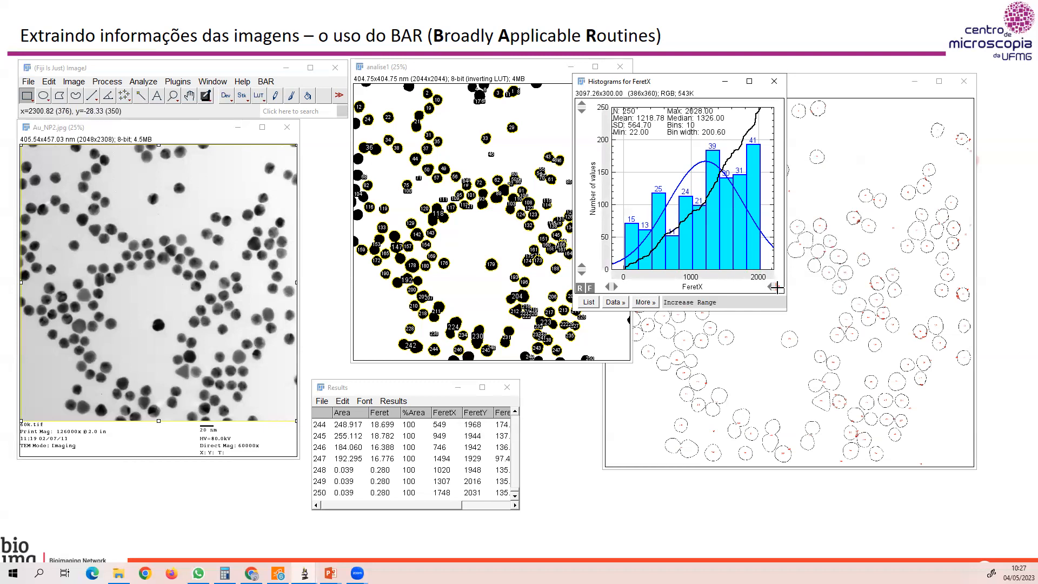
click(776, 286)
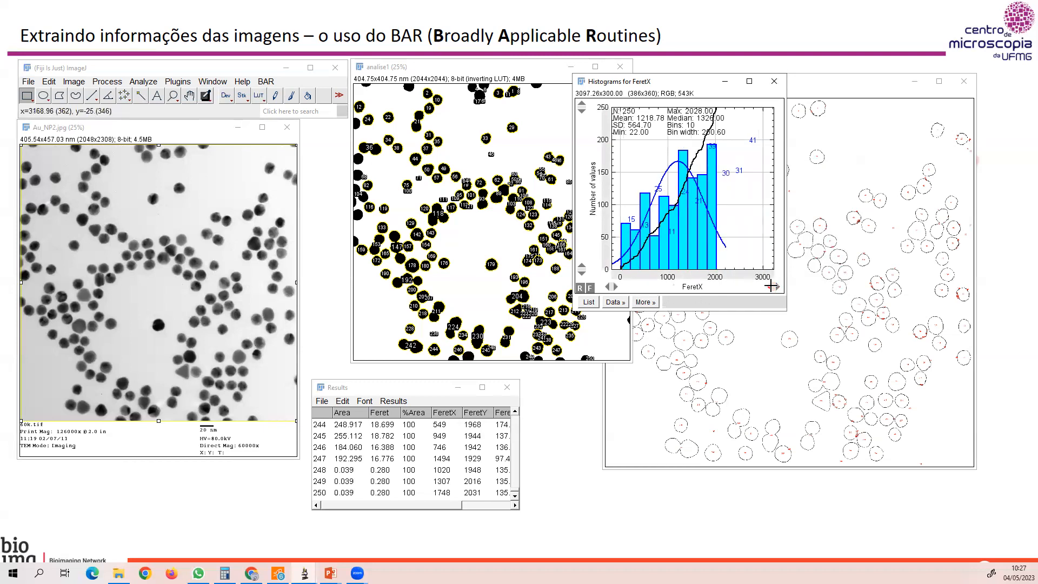
click(771, 285)
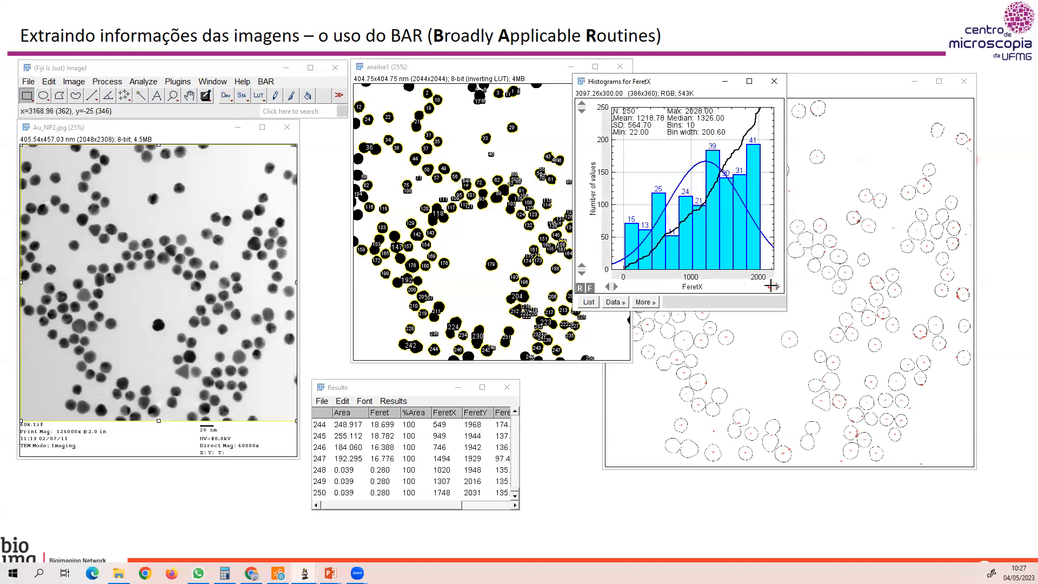
click(581, 108)
click(581, 104)
Inspect the FeretX histogram's axis range and label options without changing them.
click(602, 174)
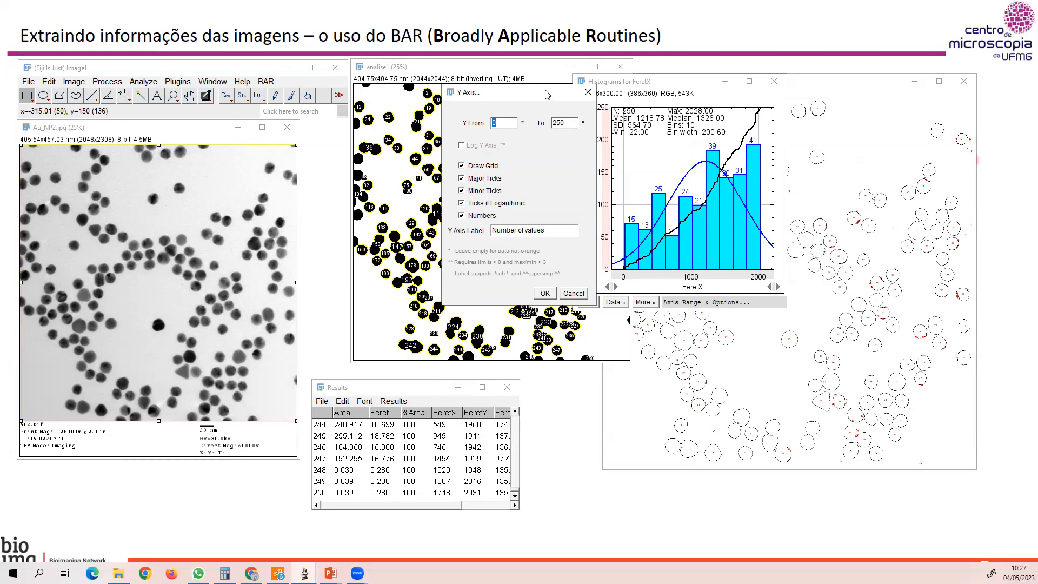
drag(541, 96, 488, 103)
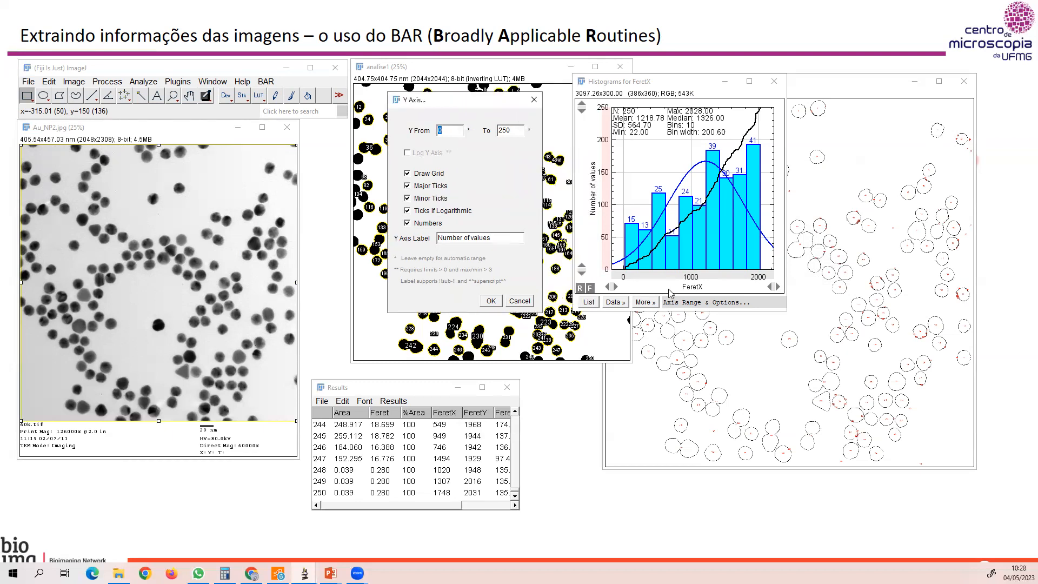
click(530, 102)
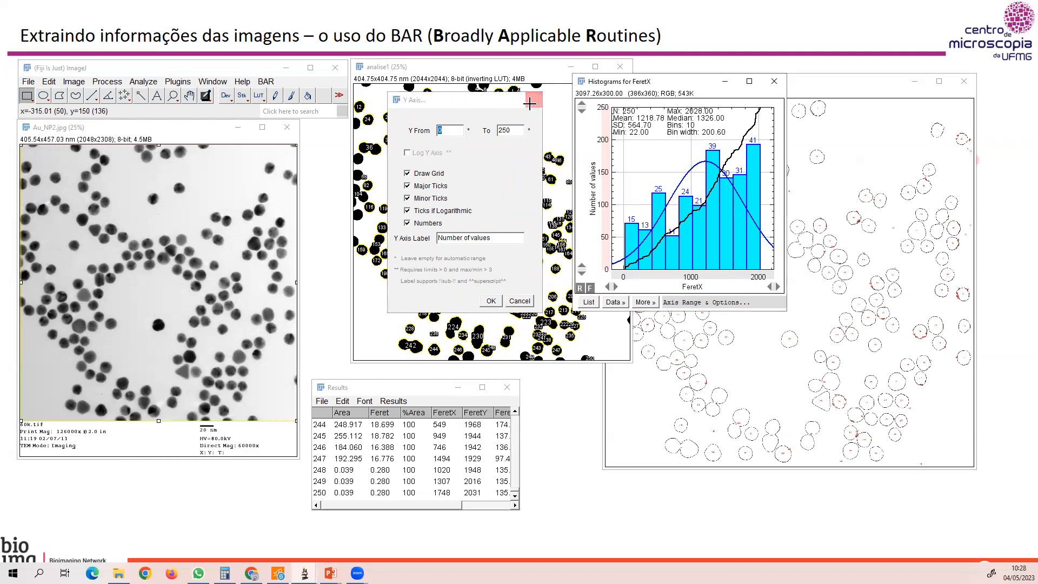
click(691, 279)
click(545, 281)
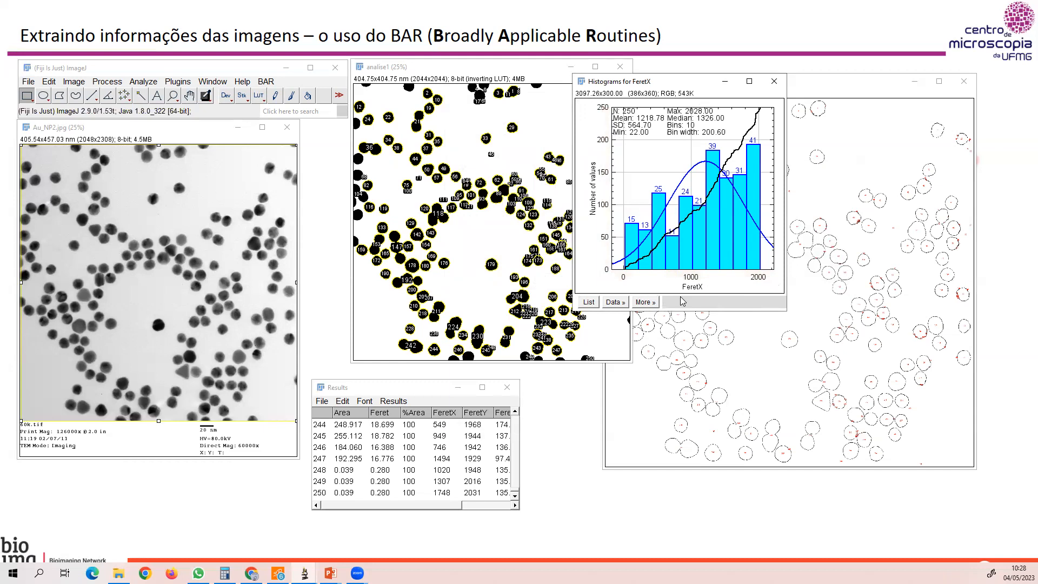
Look through the commands available for the FeretX histogram, including the options for saving it in another format.
right_click(714, 160)
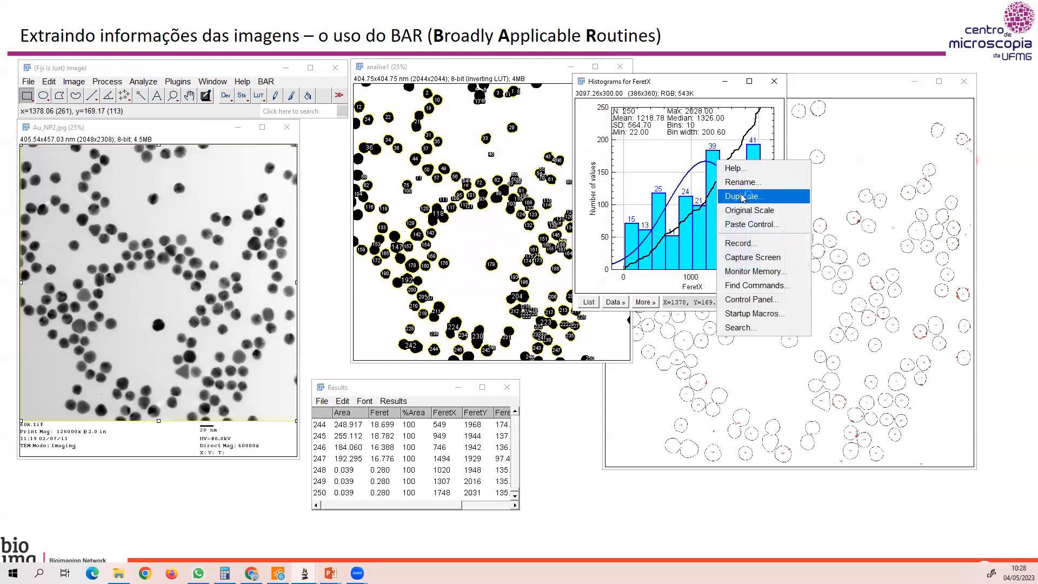
click(695, 168)
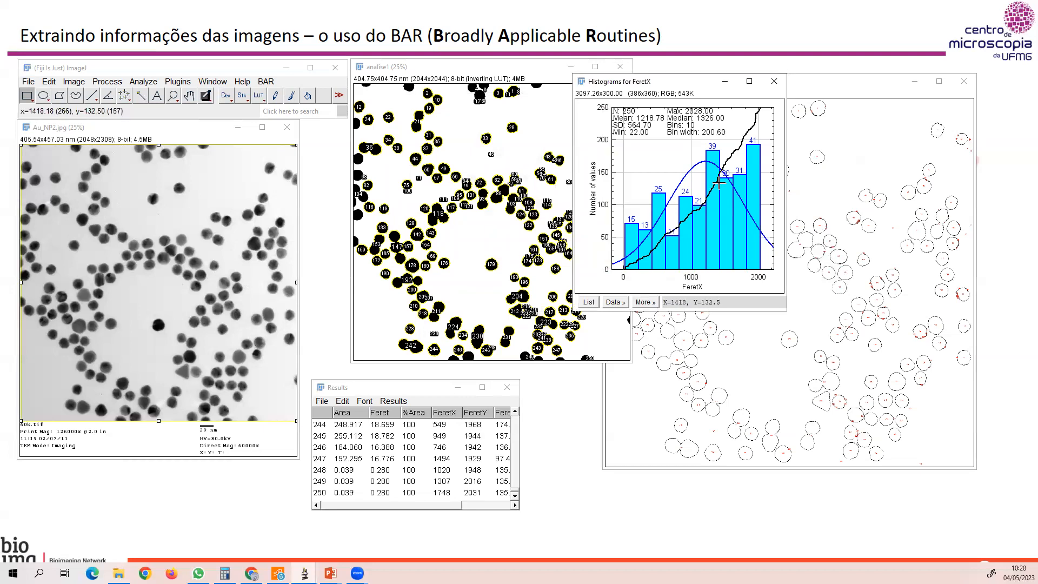
drag(682, 81, 685, 92)
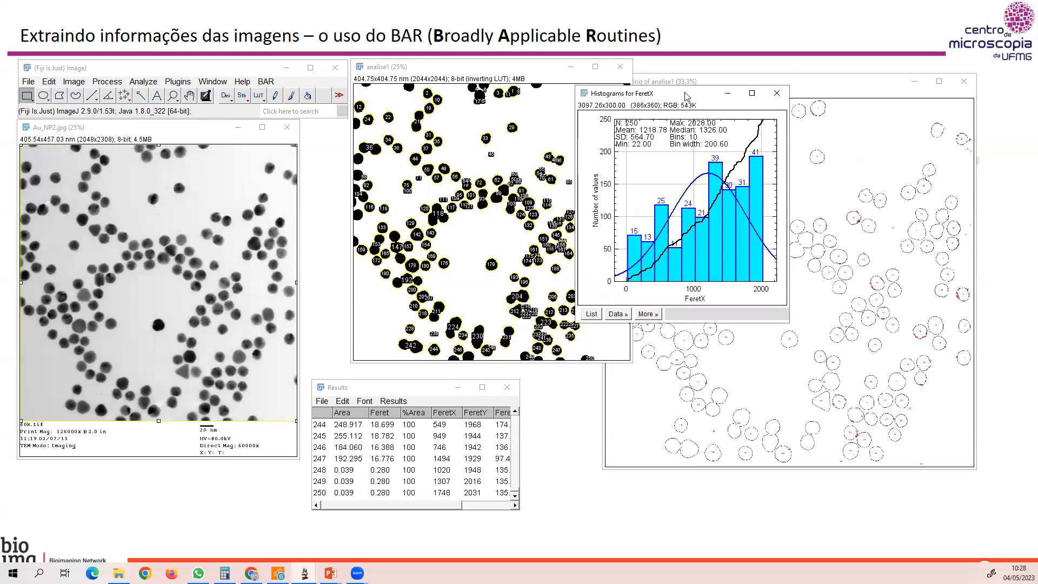
click(28, 82)
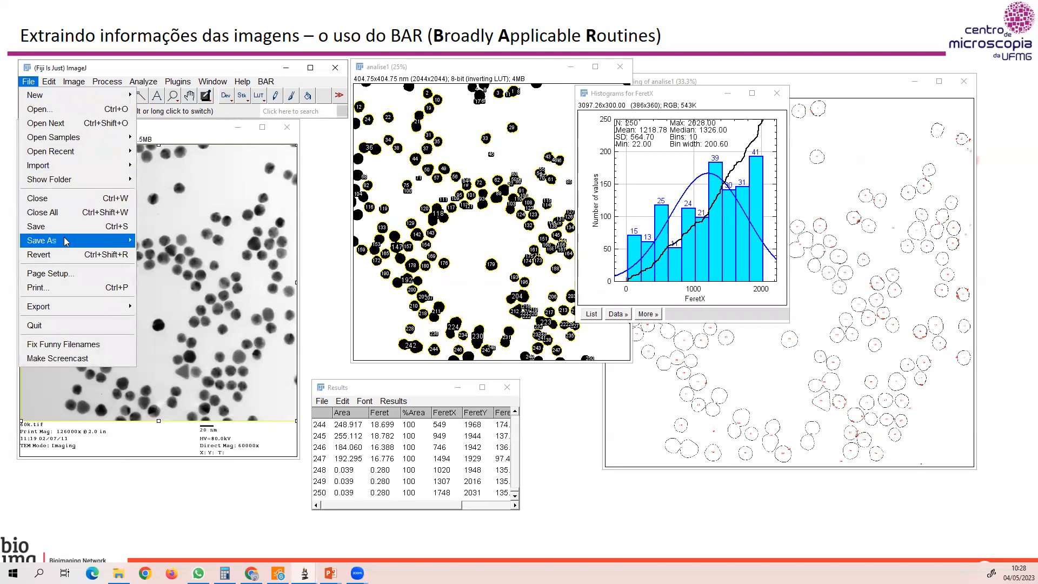
mouse_move(65, 241)
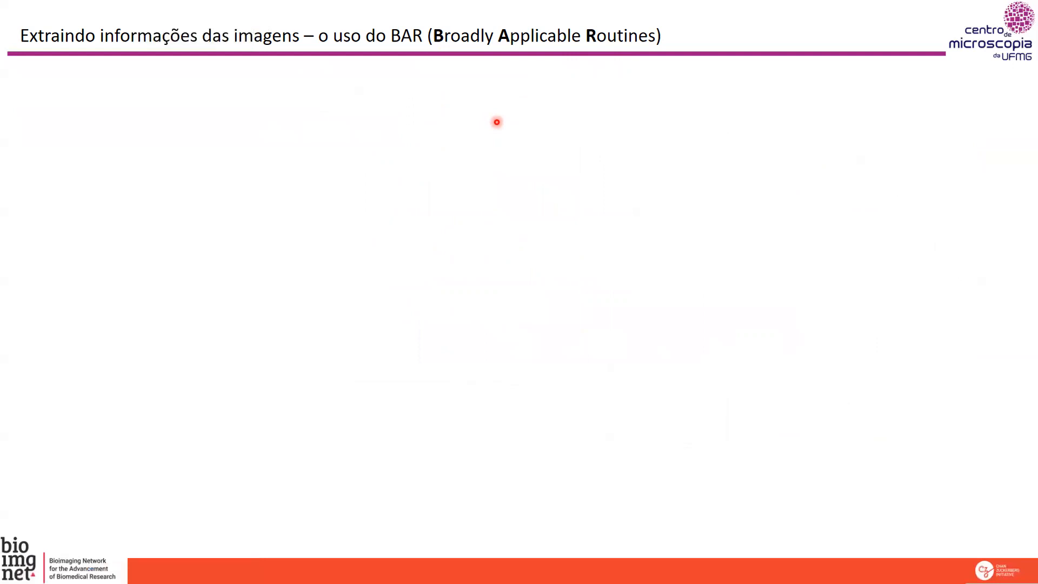
click(496, 122)
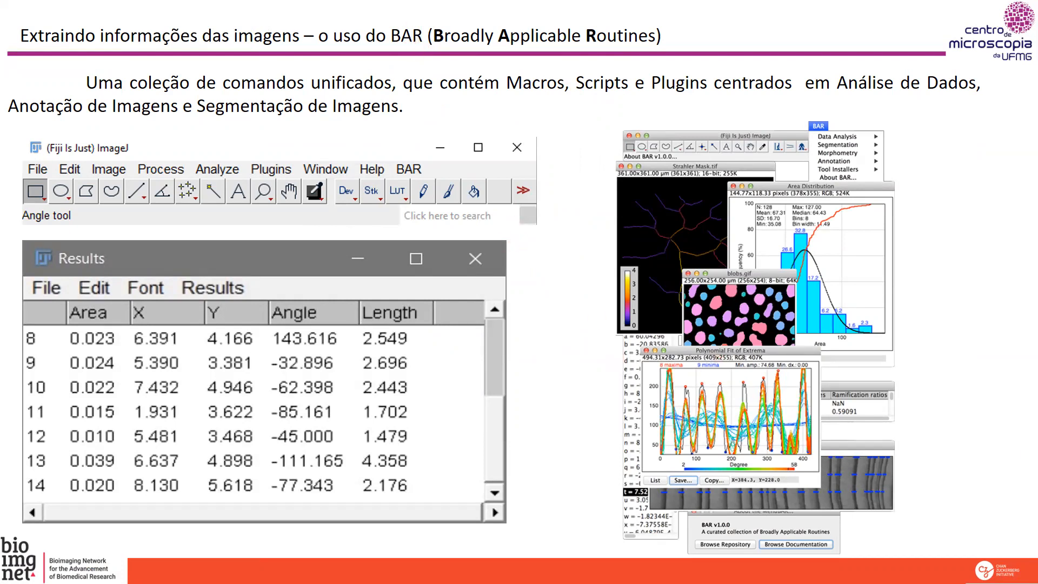
key(alt+Tab)
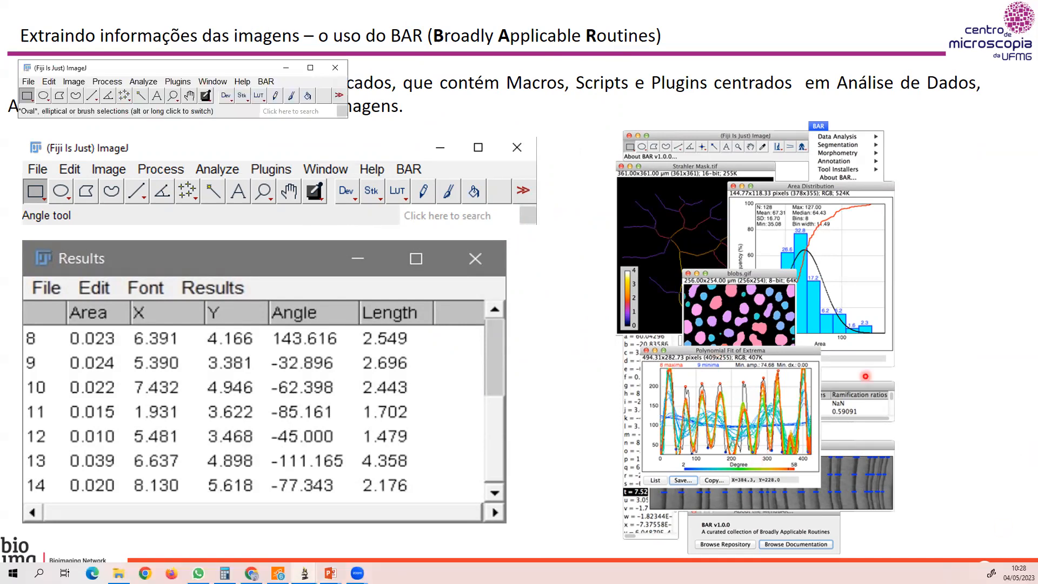
click(865, 377)
click(866, 377)
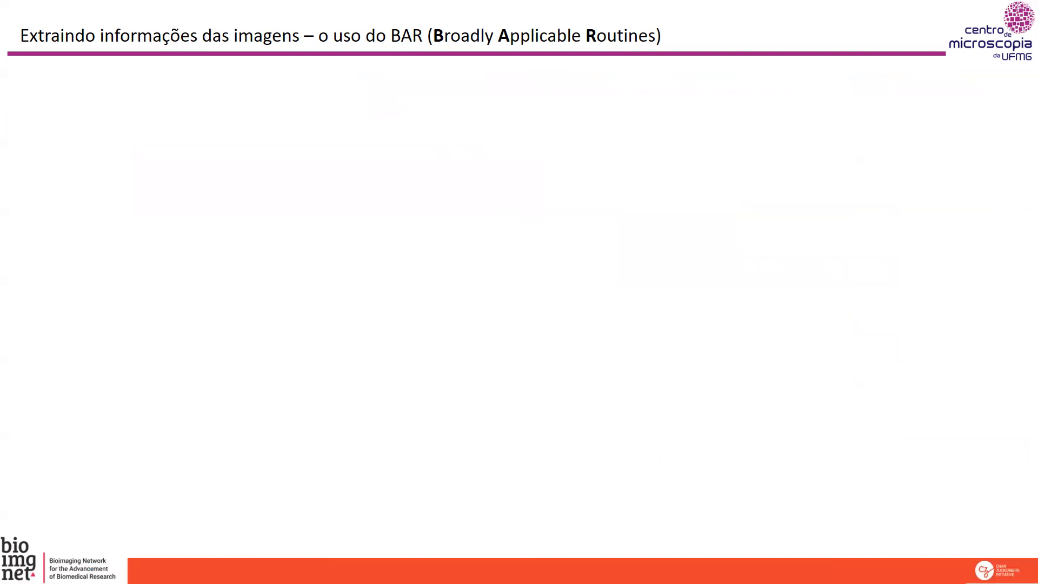
key(alt+Tab)
key(alt+Tab)
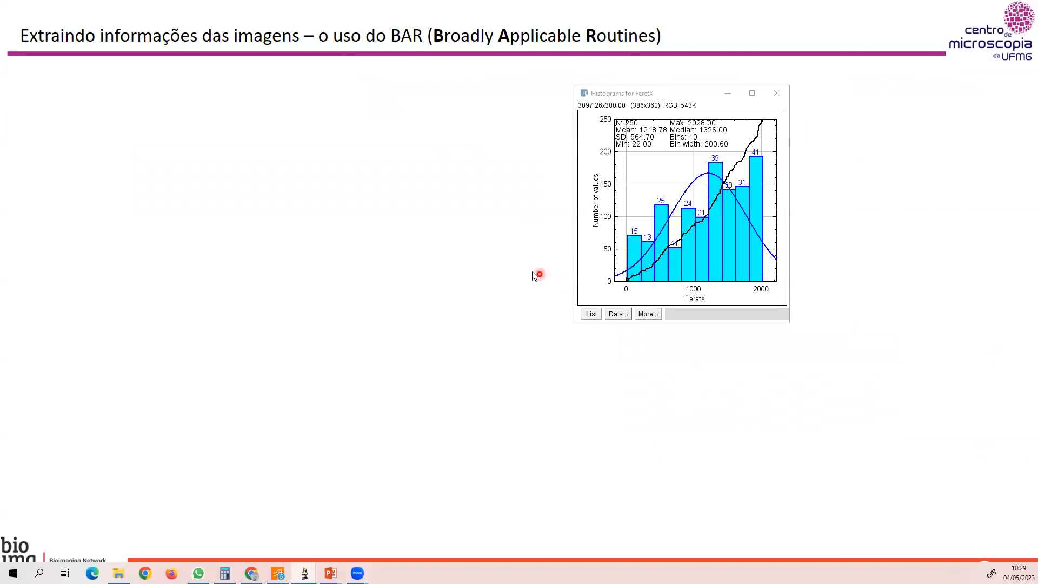
key(alt+Tab)
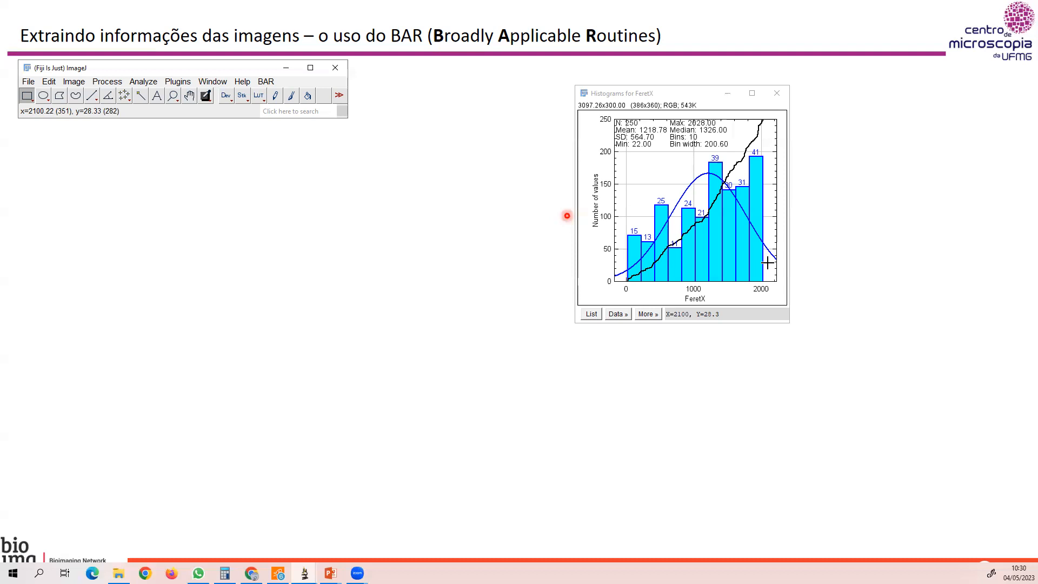
click(730, 266)
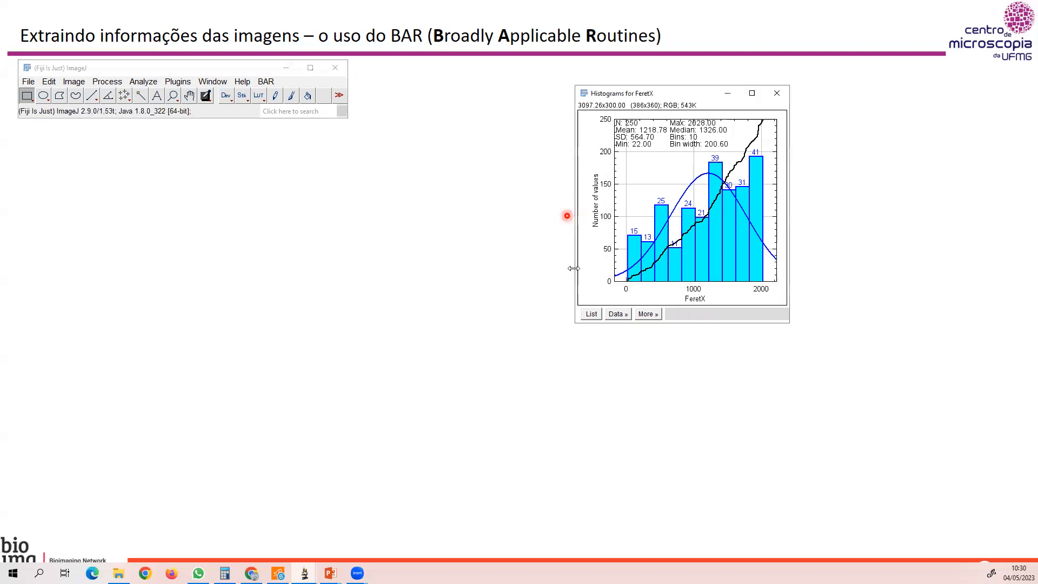
click(525, 271)
click(524, 271)
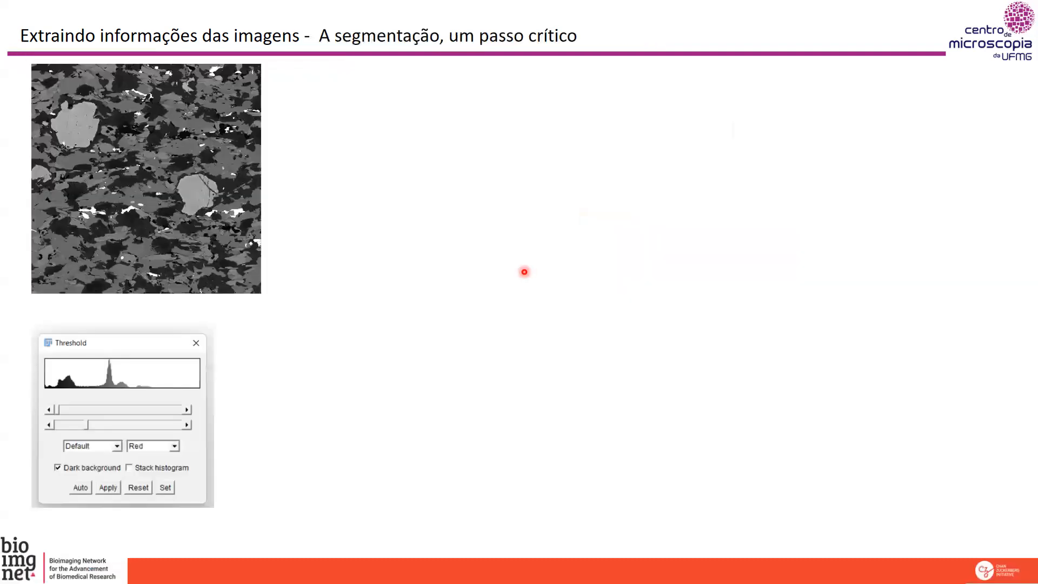
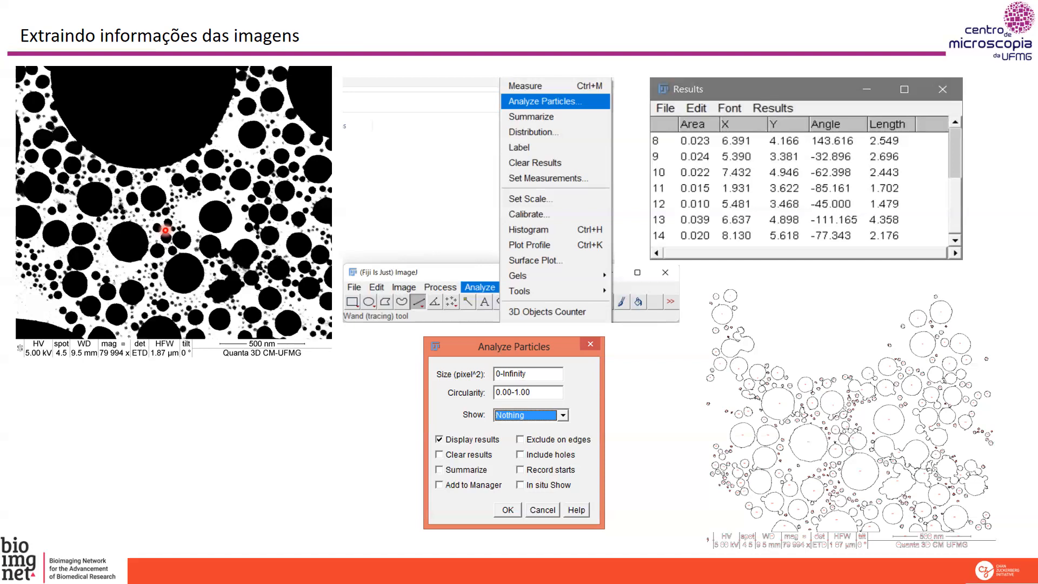
key(Right)
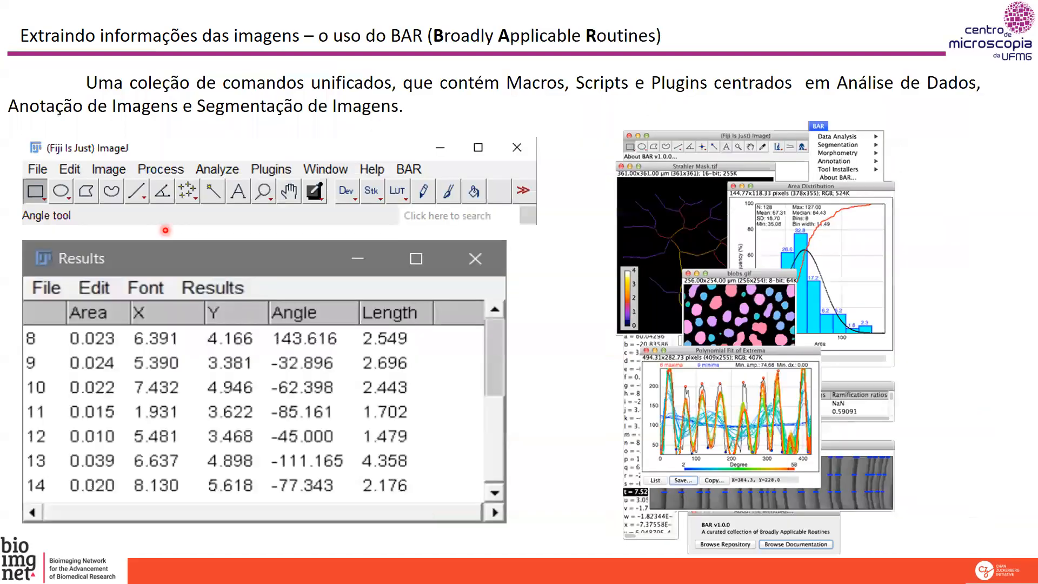
key(Right)
key(Left)
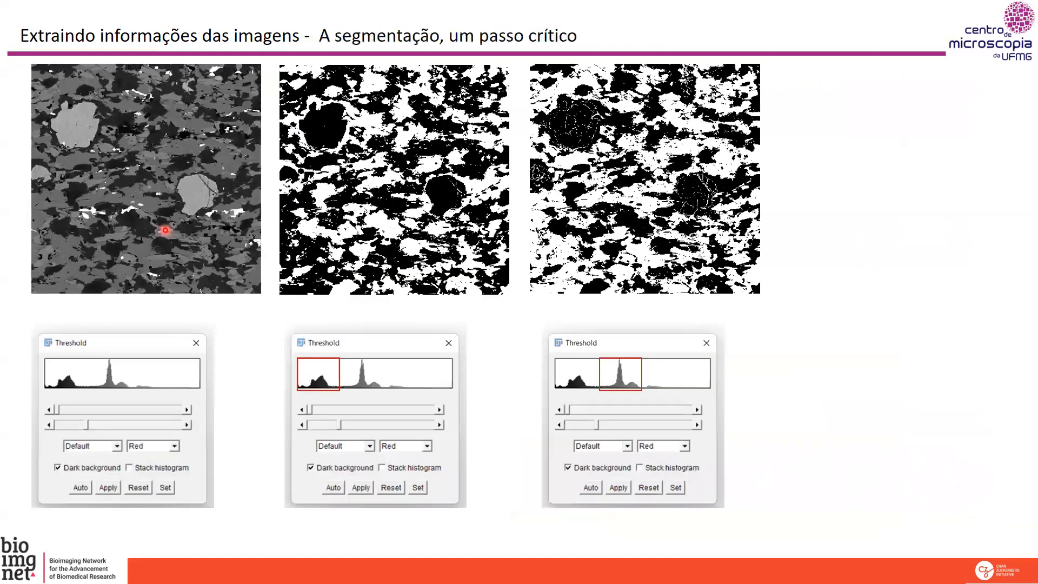
key(Left)
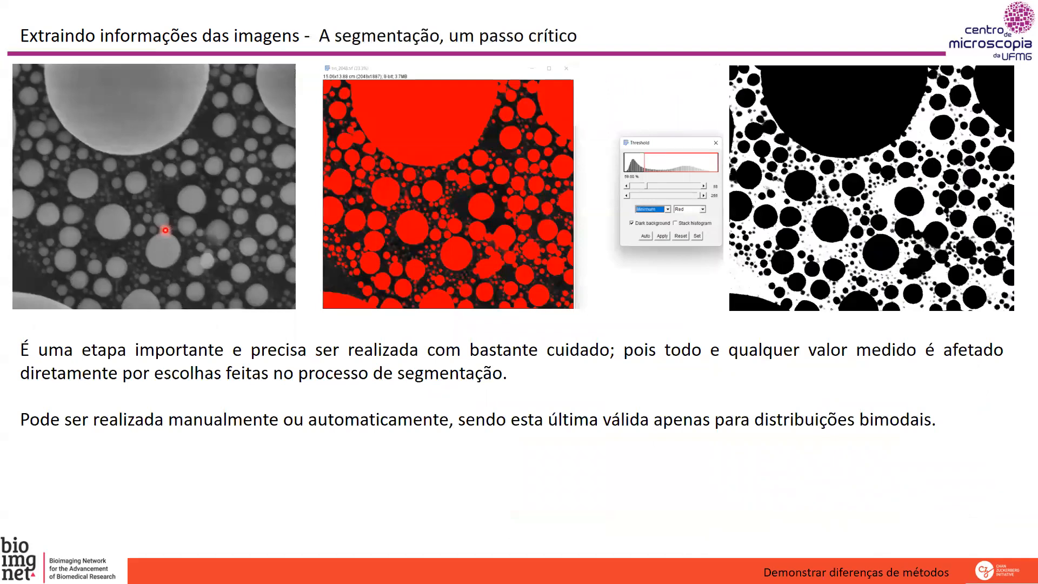
key(Right)
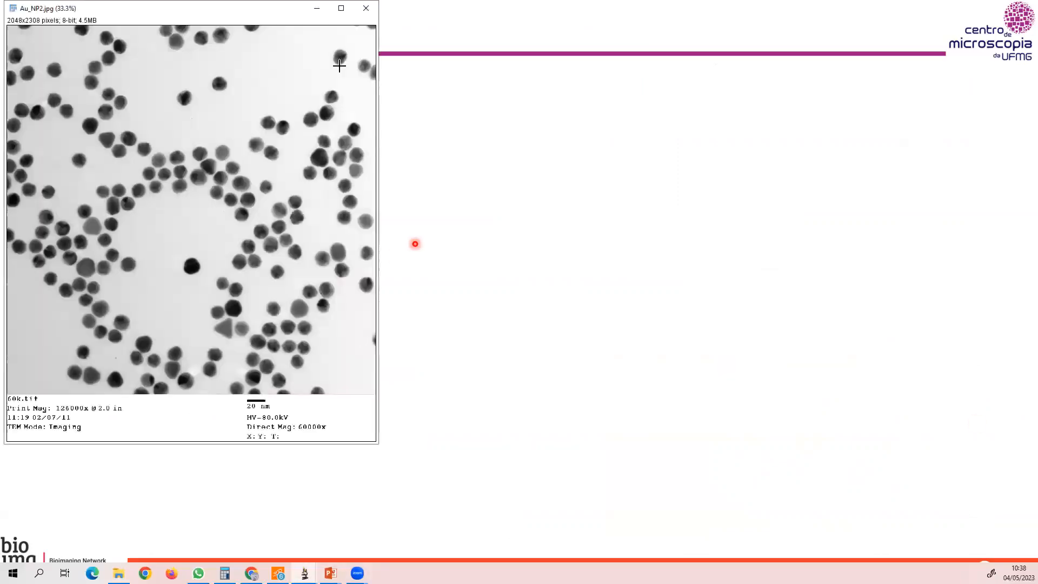
Place the Au_NP2.jpg window below the ImageJ window and select the full micrograph area without the caption strip.
drag(260, 19, 271, 148)
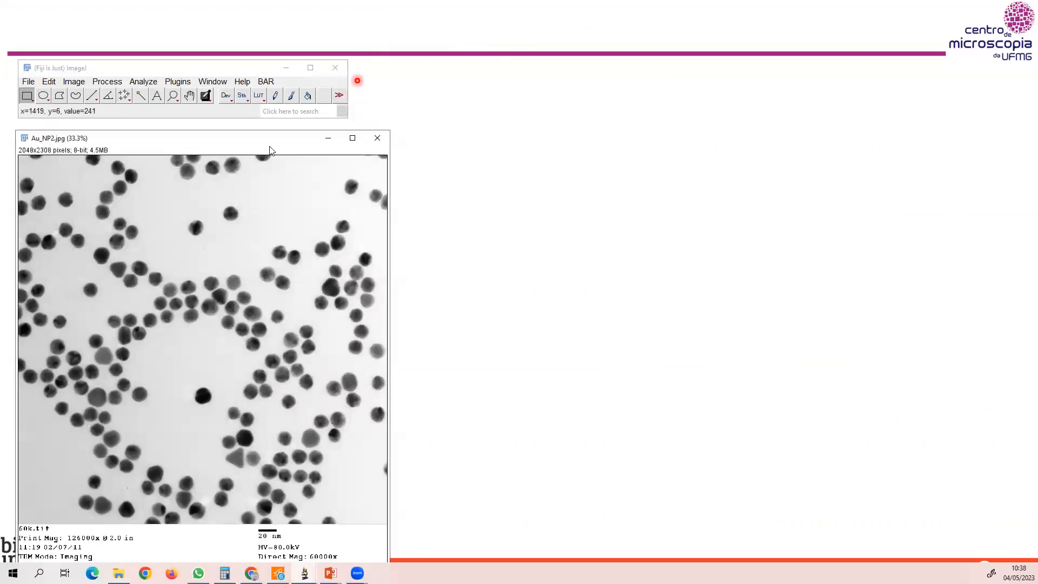
drag(266, 138, 271, 129)
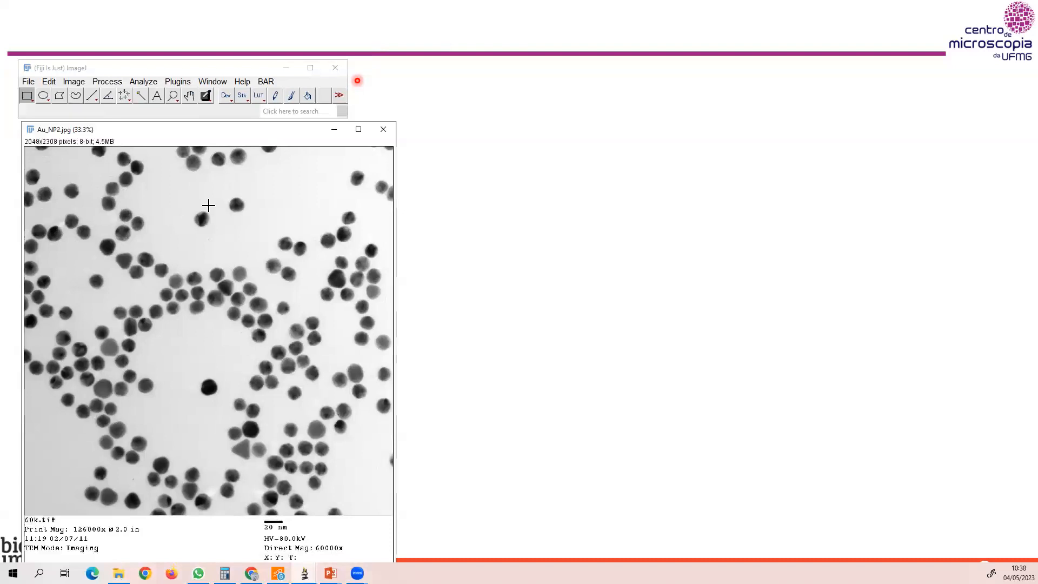
drag(25, 147, 394, 518)
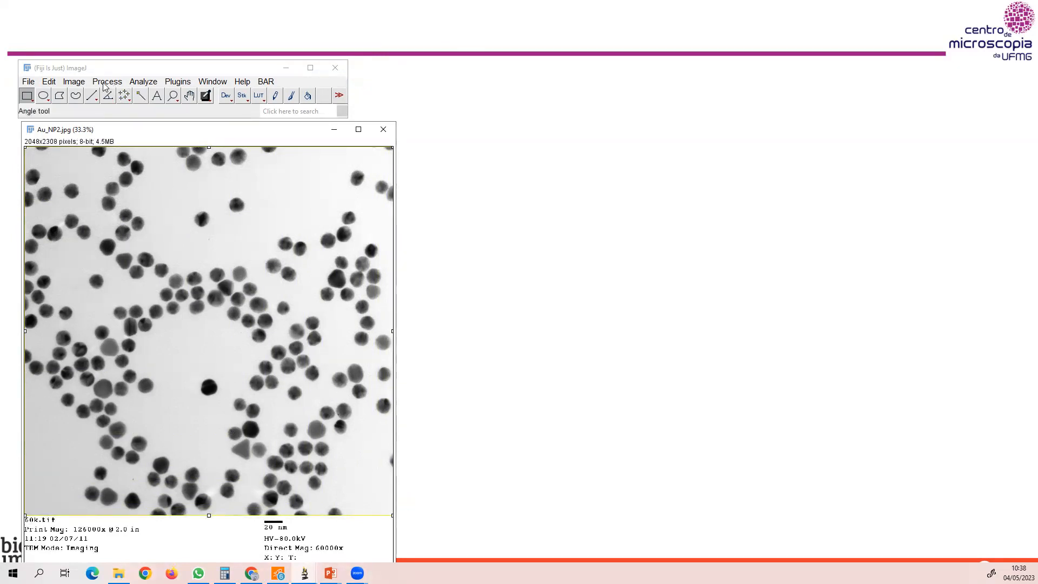
Duplicate the selected area as "fonte" and place the copy beside the original at 25% zoom.
click(74, 82)
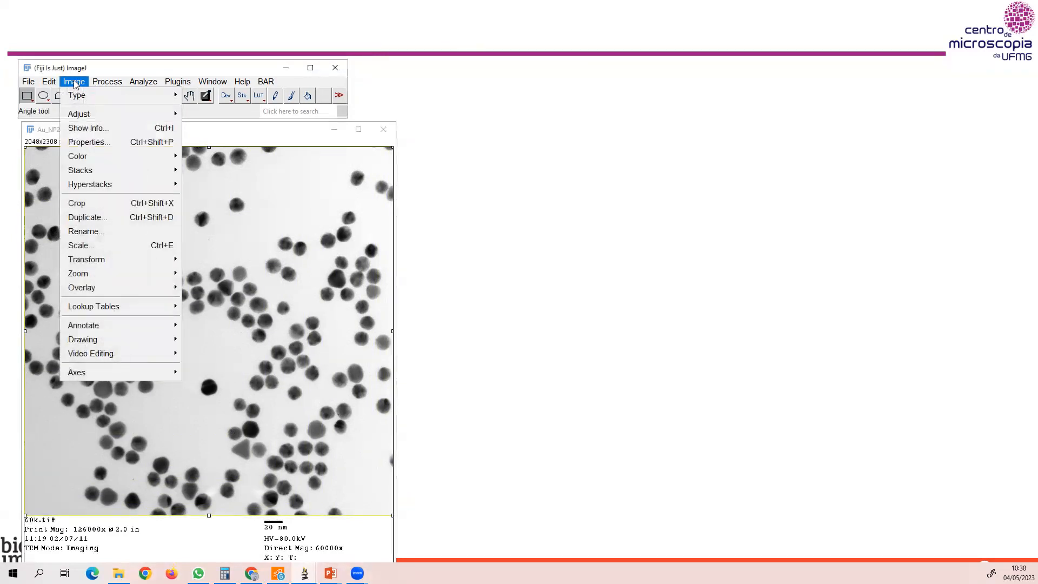
click(87, 216)
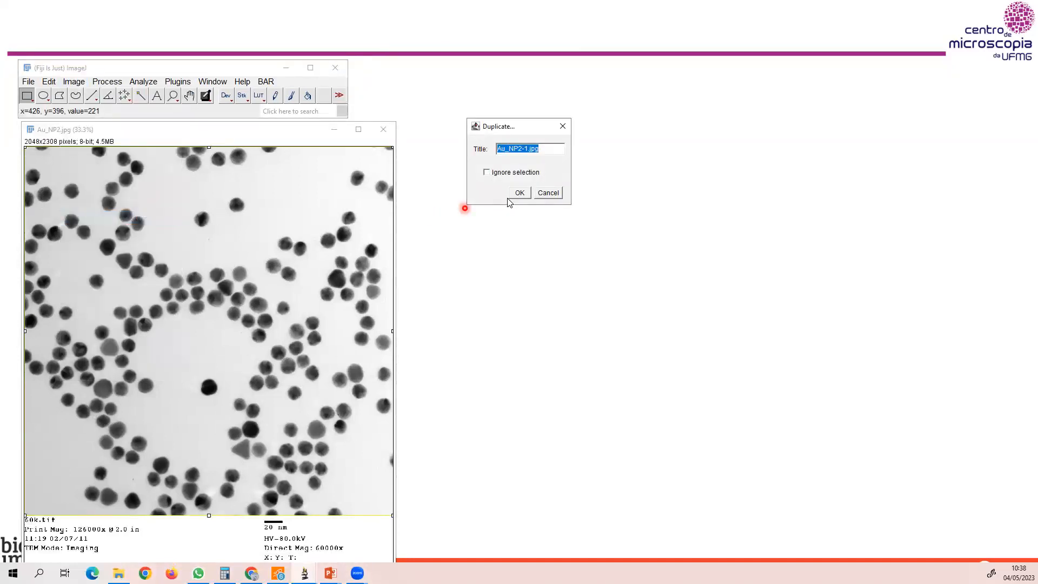
text(fonte)
click(519, 195)
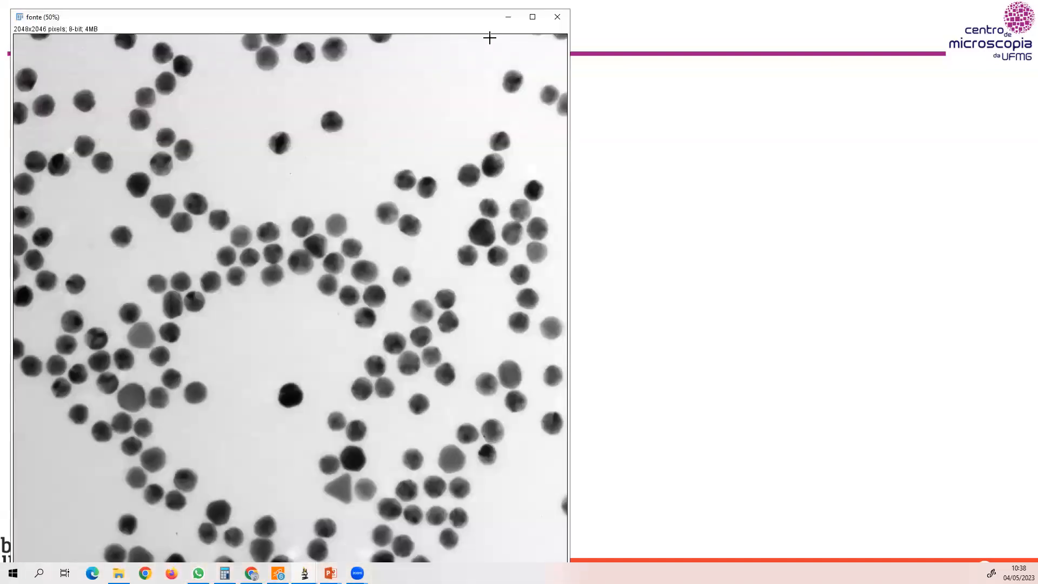
key(minus)
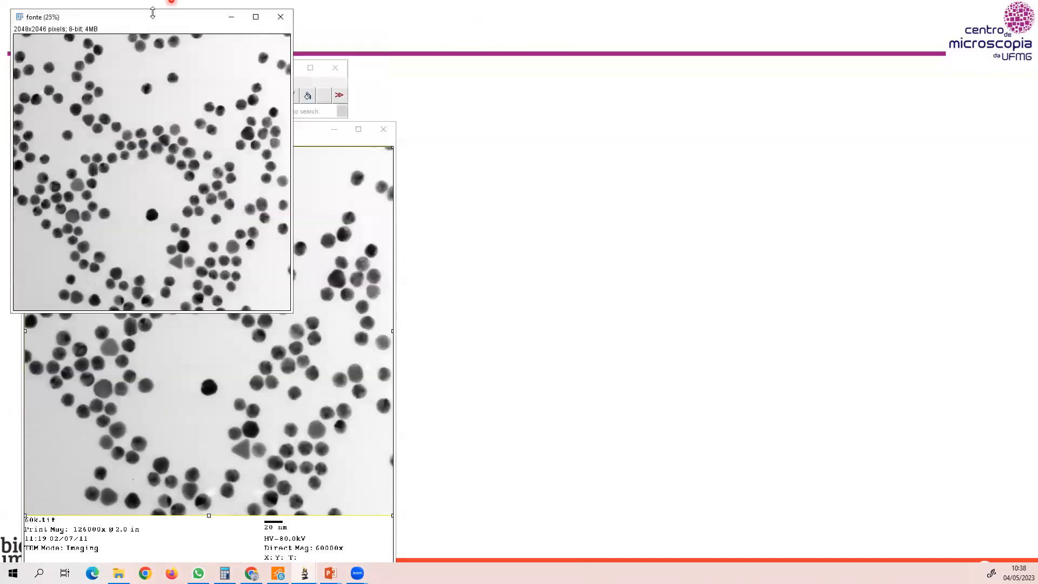
drag(146, 20, 533, 133)
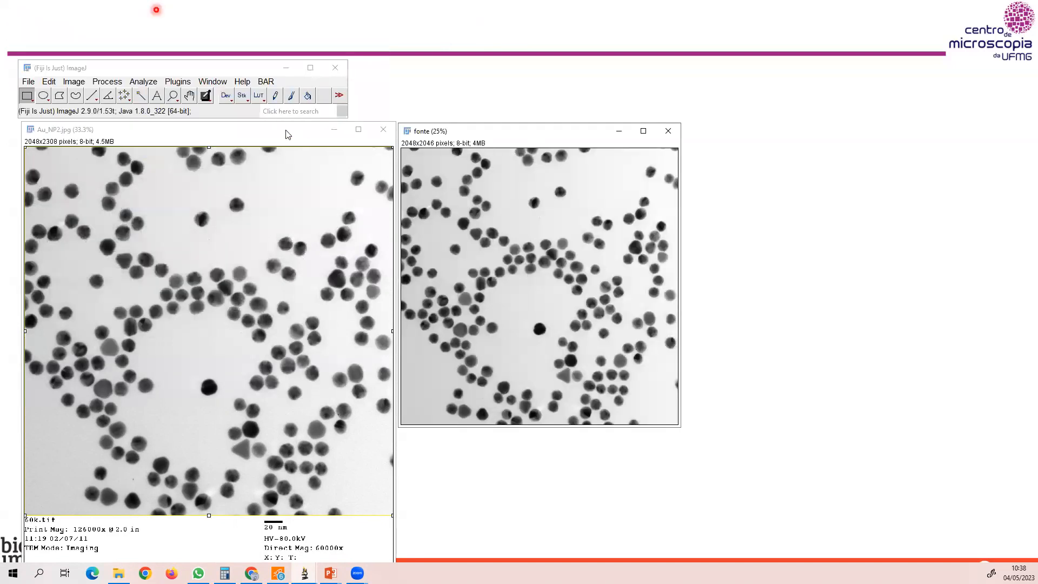
Duplicate the fonte image as "metodo1" and place the copy beside it.
click(73, 82)
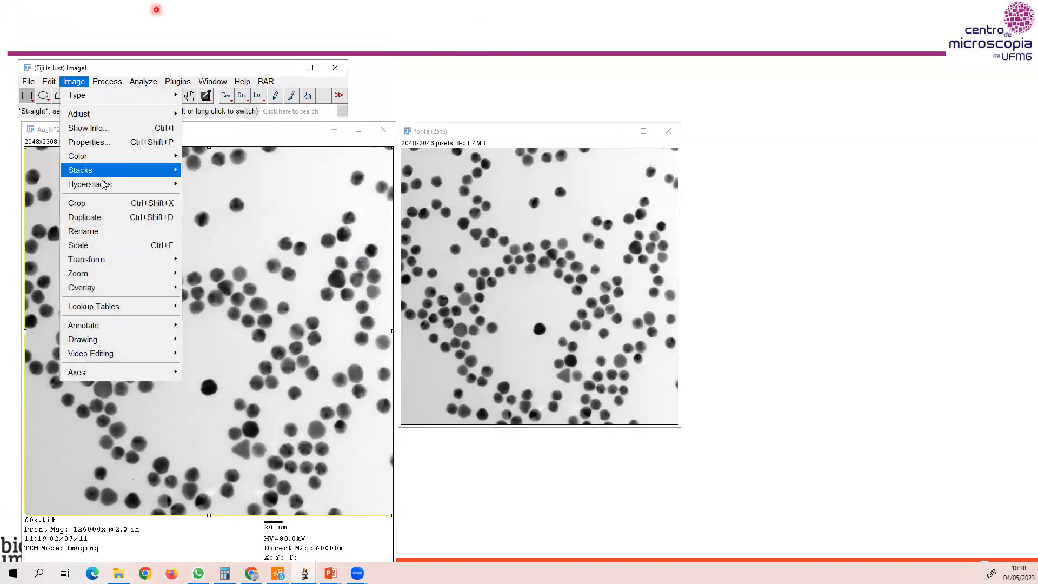
click(90, 217)
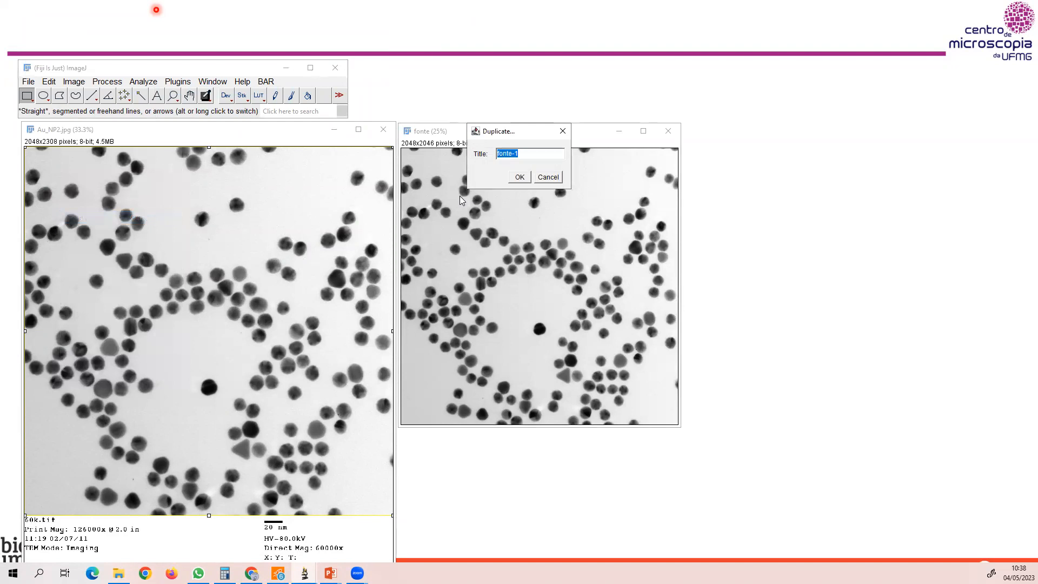
text(met)
click(520, 178)
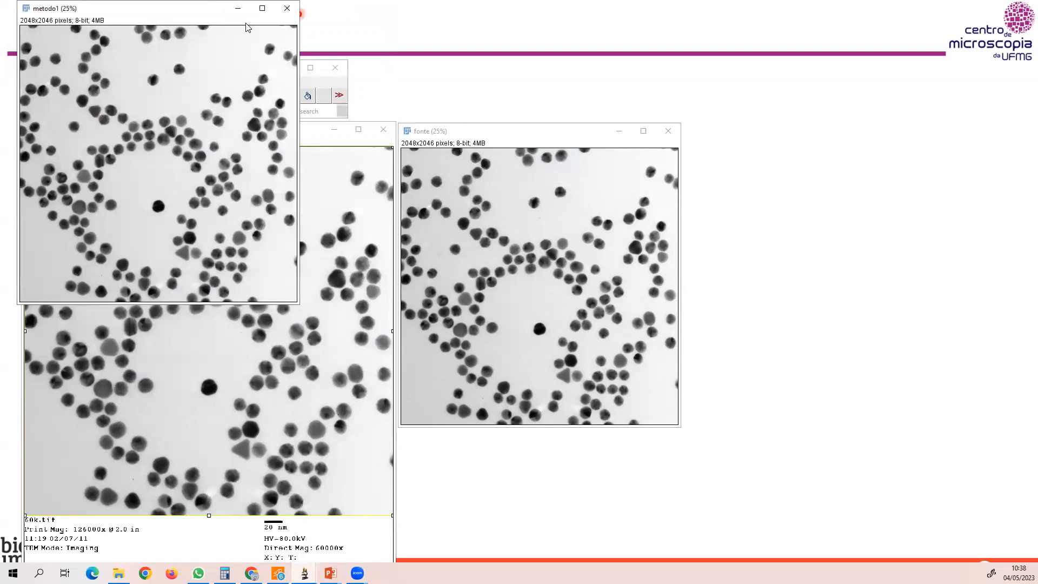
drag(246, 8, 853, 130)
Duplicate the metodo1 image as "metodo2" and place the copy beside it at 25% zoom.
click(74, 81)
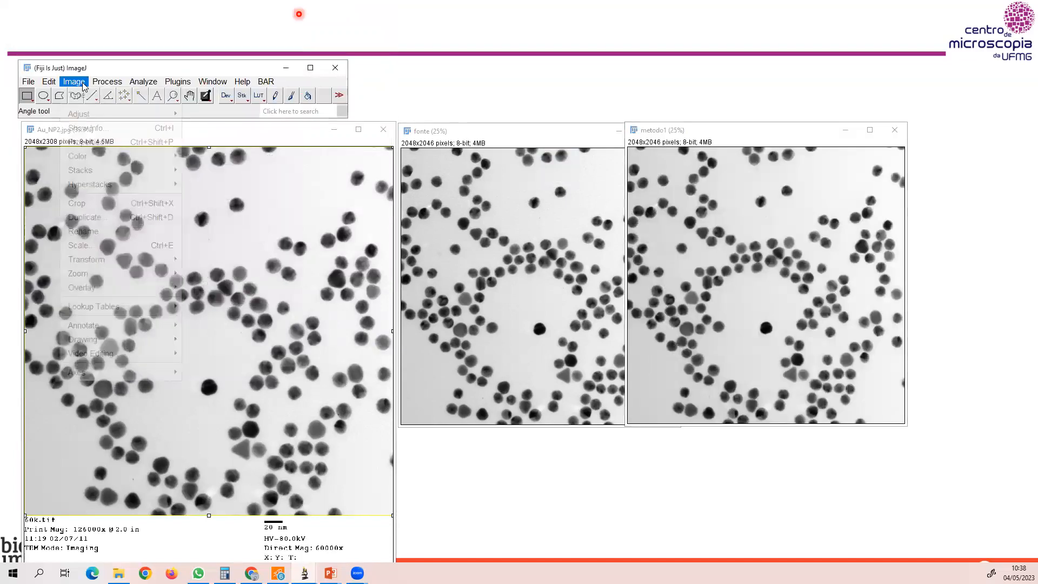
click(97, 216)
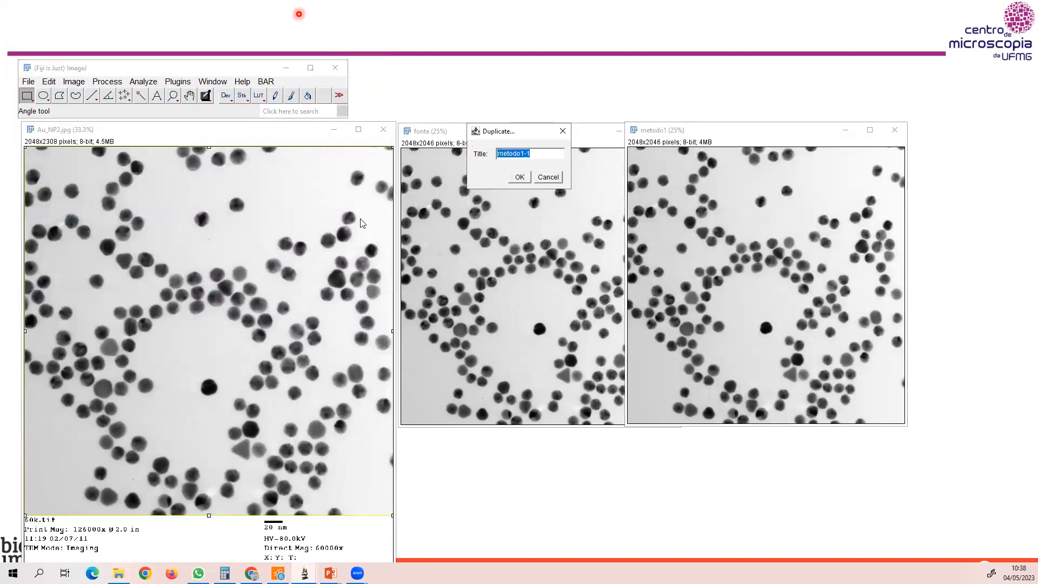
text(met)
click(518, 176)
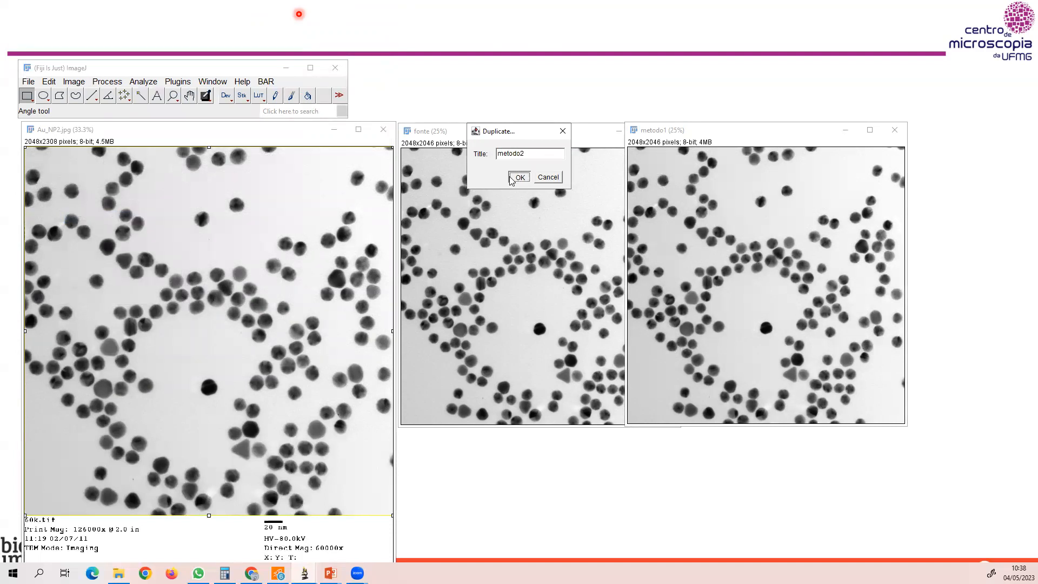
key(minus)
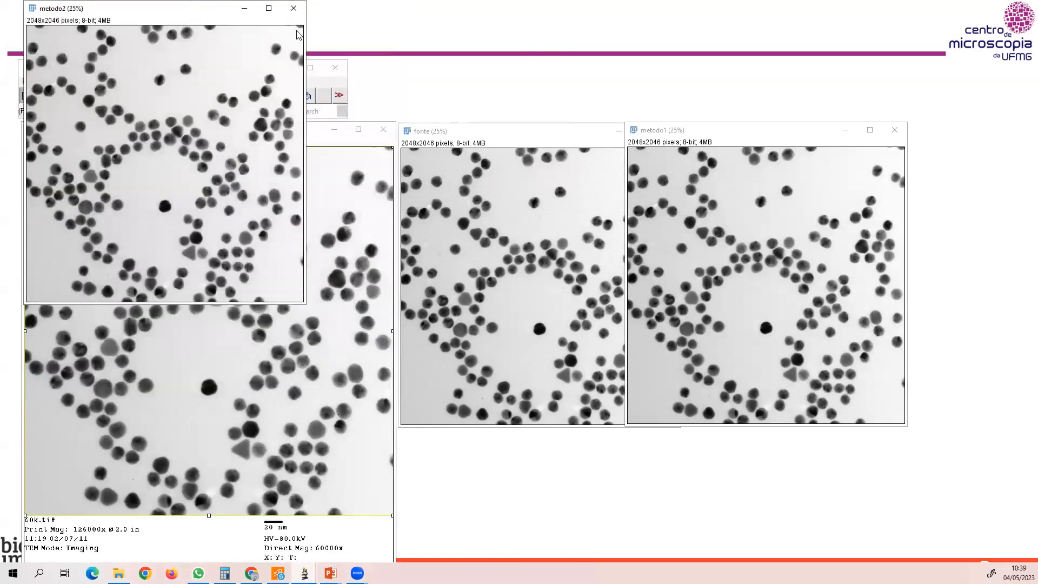
drag(190, 8, 920, 129)
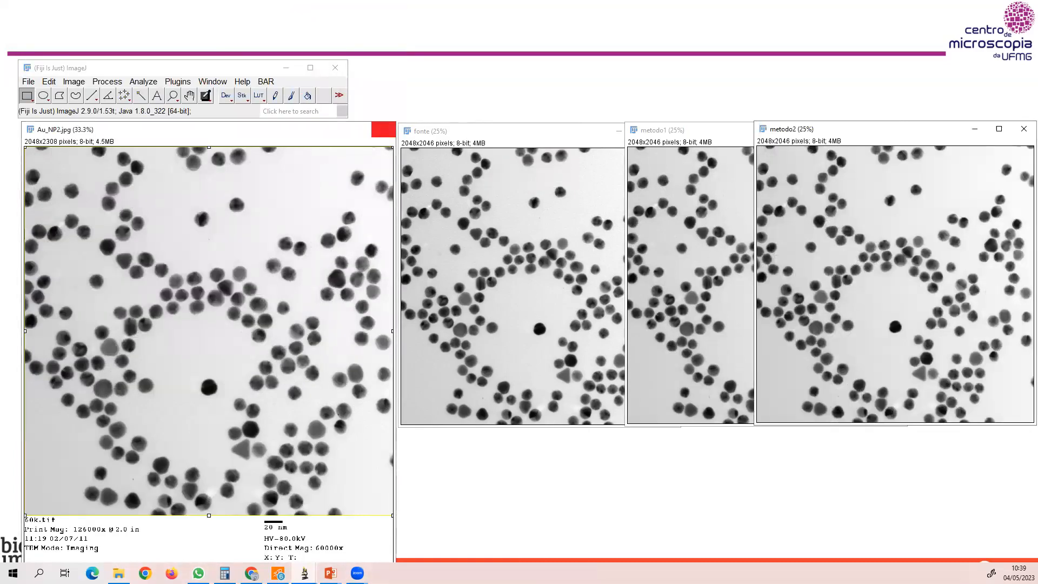
Close the original Au_NP2.jpg image and line up fonte, metodo1 and metodo2 side by side.
click(381, 132)
click(510, 136)
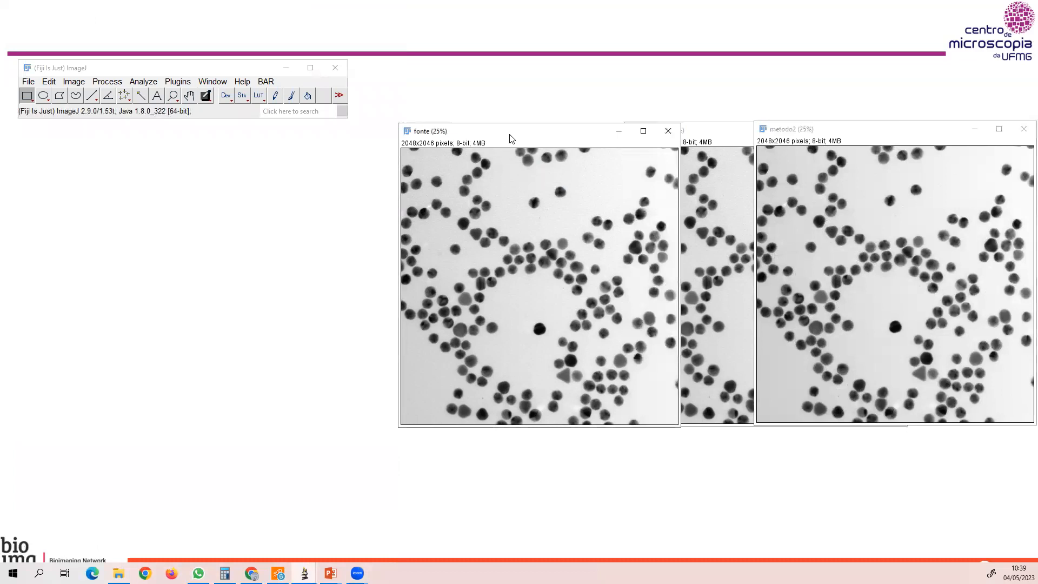
drag(511, 138, 135, 139)
click(680, 135)
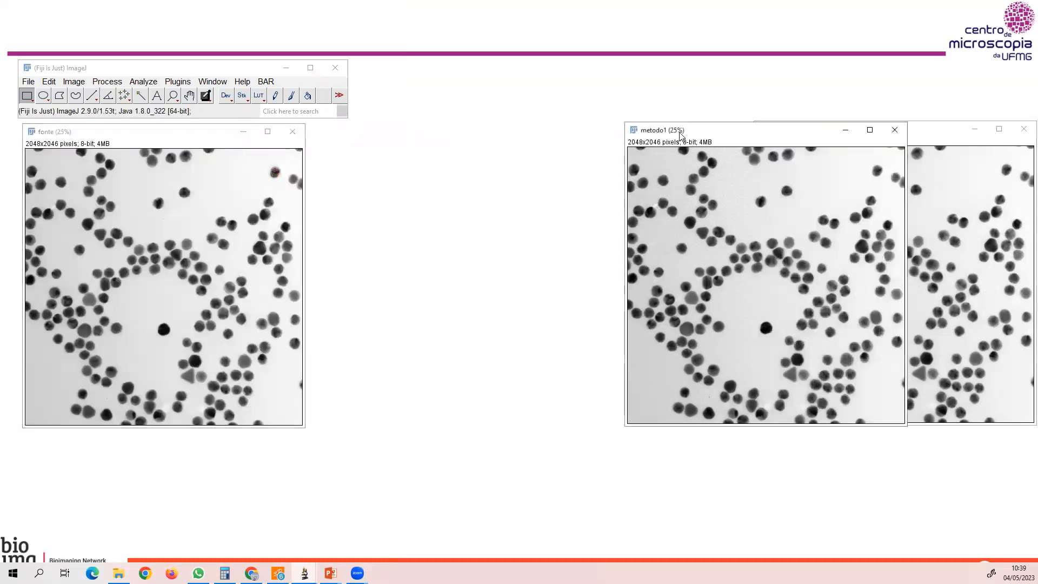
drag(680, 135, 362, 137)
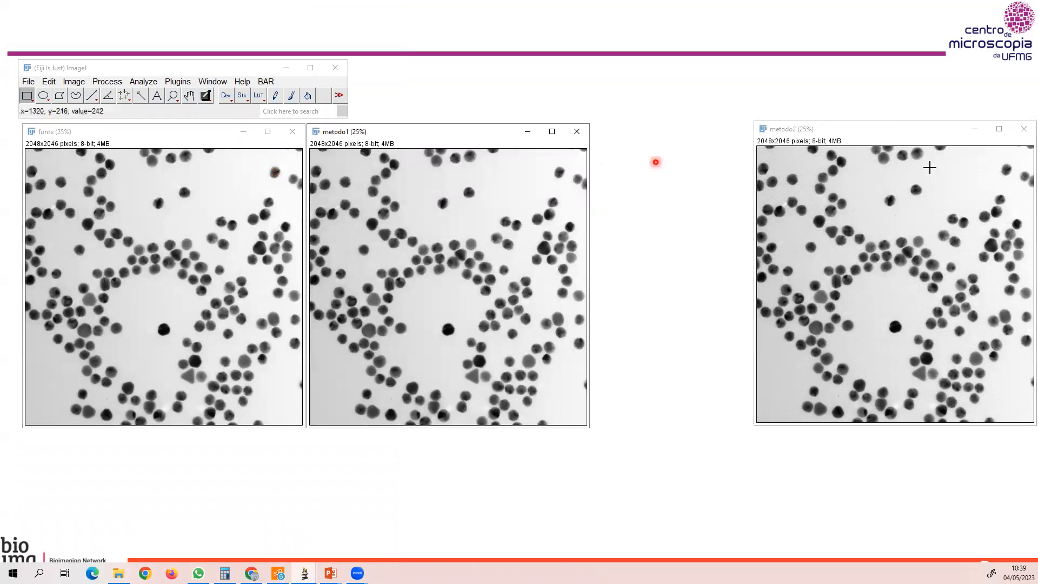
click(931, 140)
drag(931, 139, 771, 143)
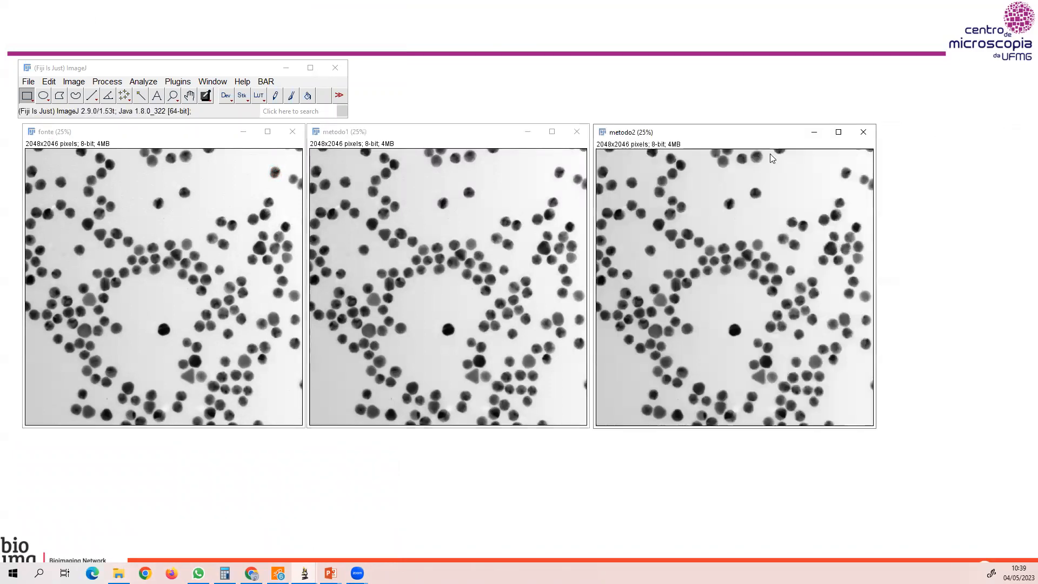
Open the Threshold adjustment for the metodo1 image.
click(377, 137)
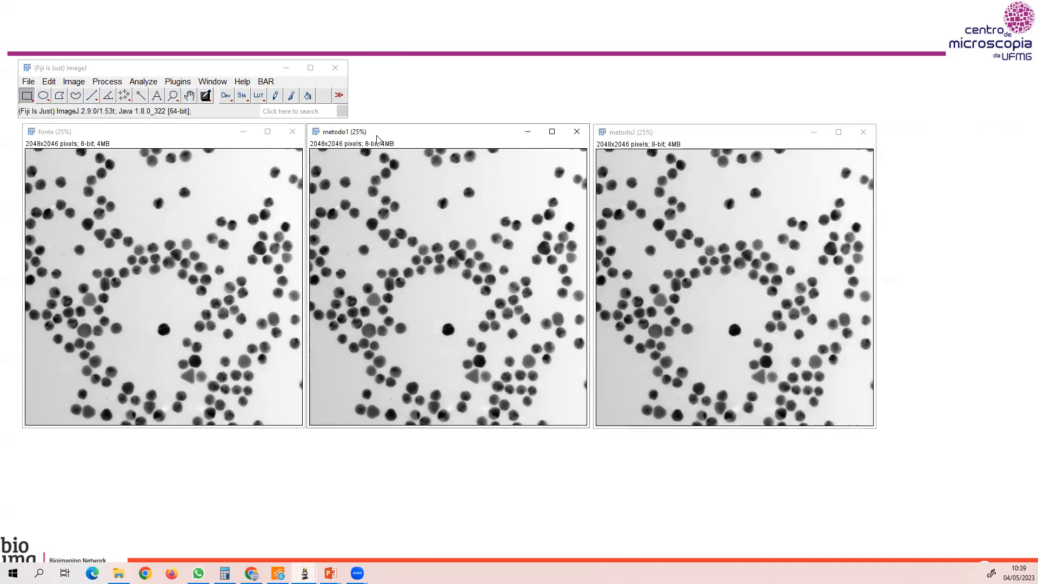
click(108, 82)
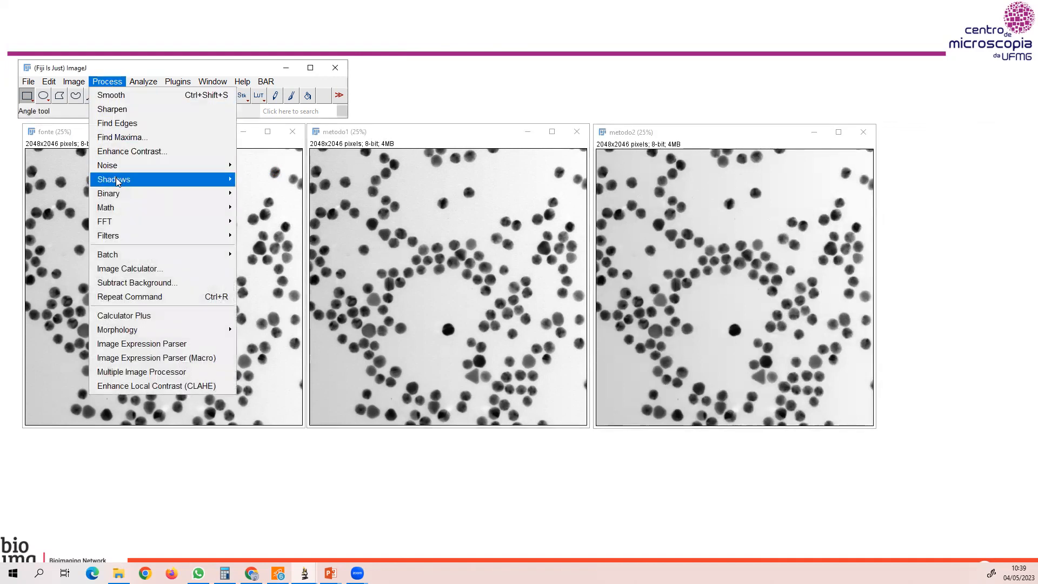
mouse_move(74, 81)
mouse_move(81, 114)
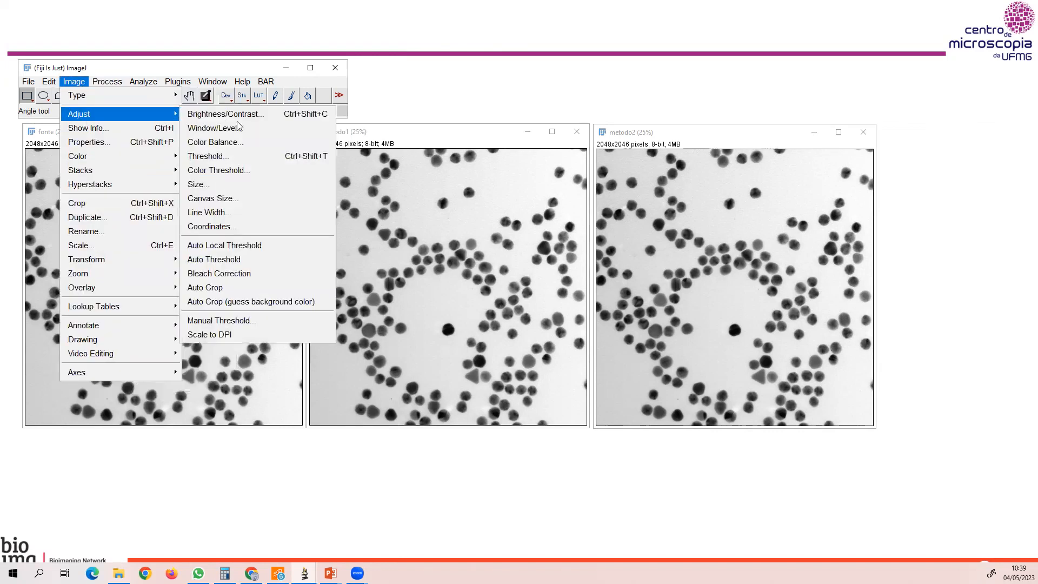
click(215, 157)
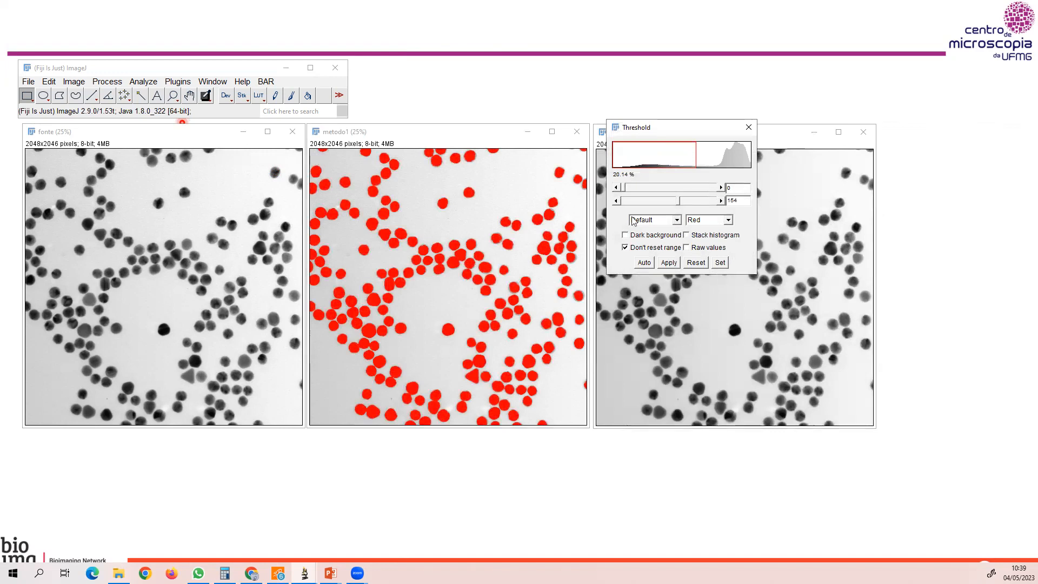
Try several automatic threshold methods on metodo1, including Huang, IJ_IsoData, MaxEntropy, Minimum and RenyiEntropy, and return to Default.
click(676, 221)
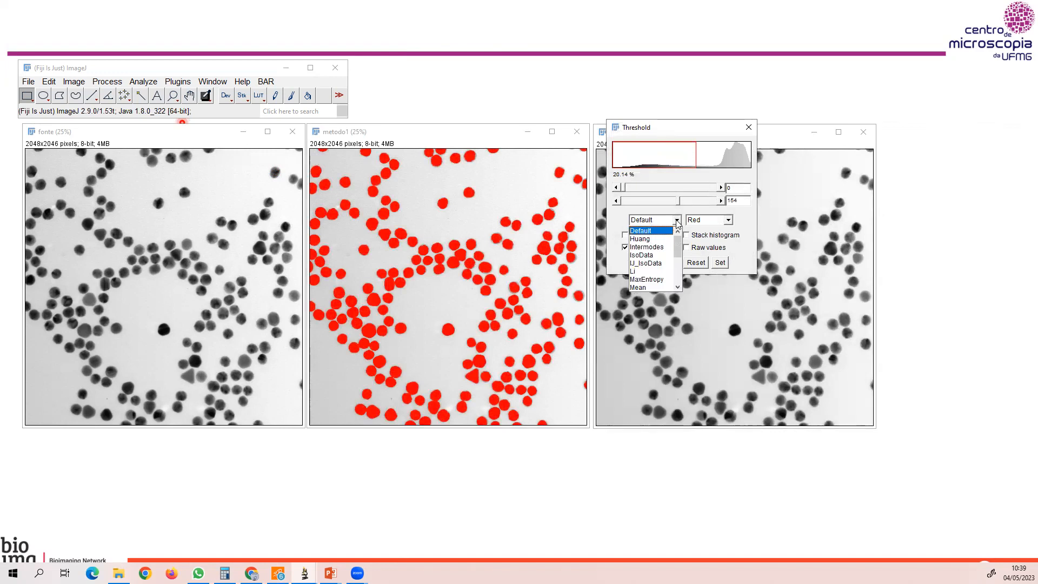
mouse_move(679, 239)
mouse_down()
mouse_move(679, 270)
mouse_move(679, 237)
mouse_up()
click(654, 239)
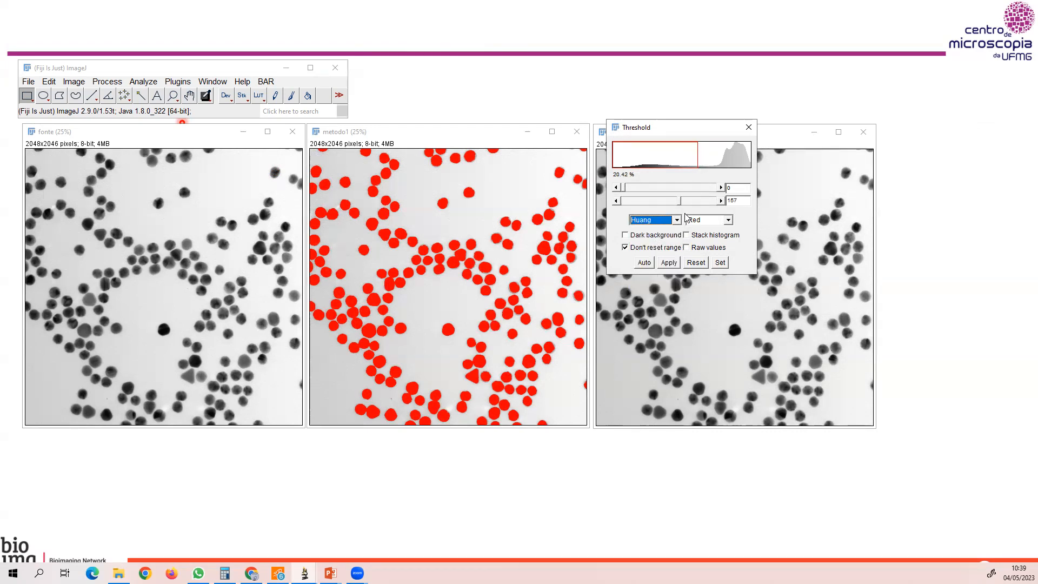
click(676, 219)
click(657, 243)
click(676, 221)
click(660, 247)
click(677, 220)
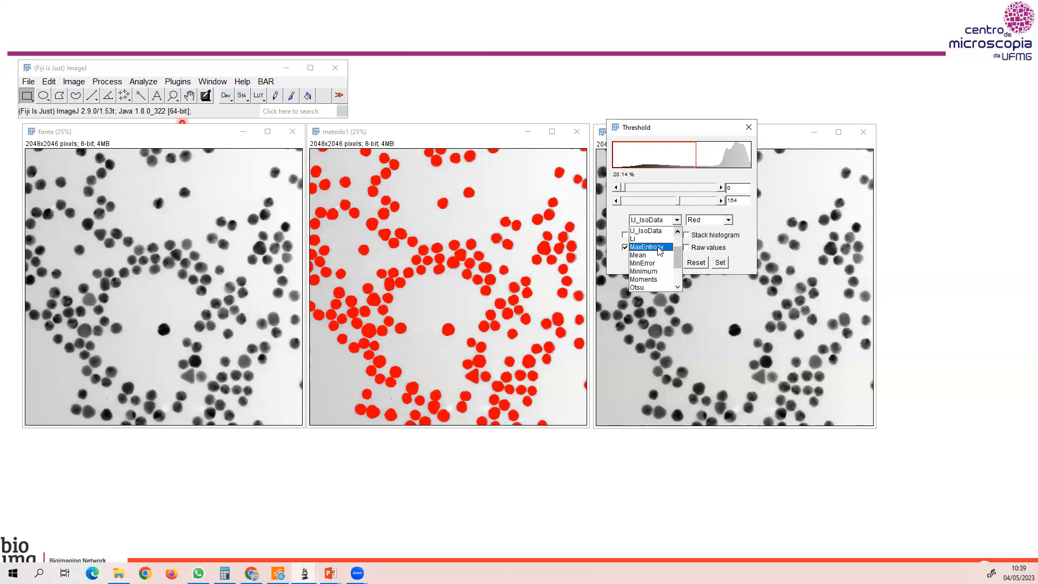
click(660, 247)
click(676, 220)
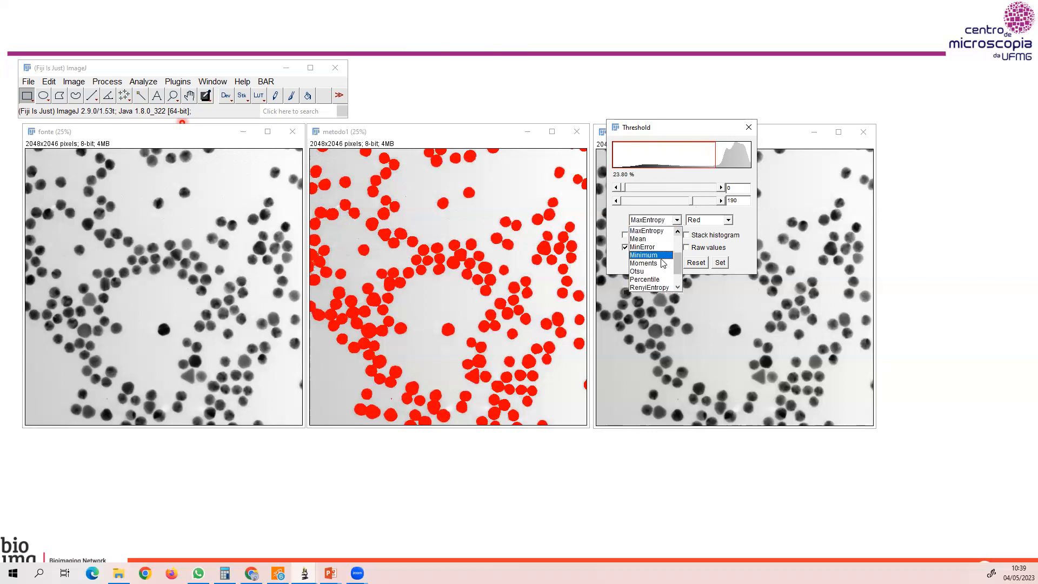
click(661, 256)
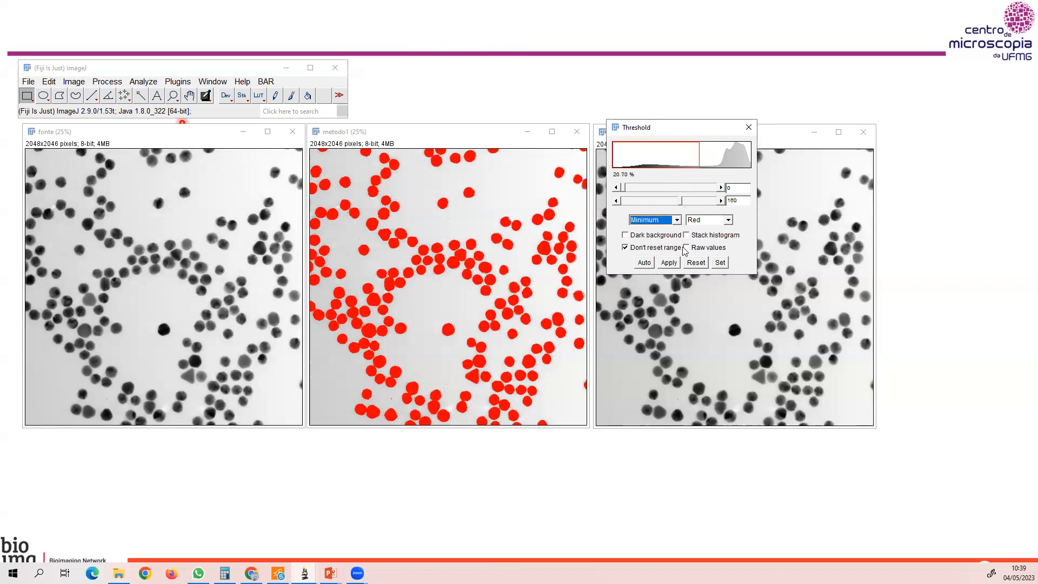
click(676, 220)
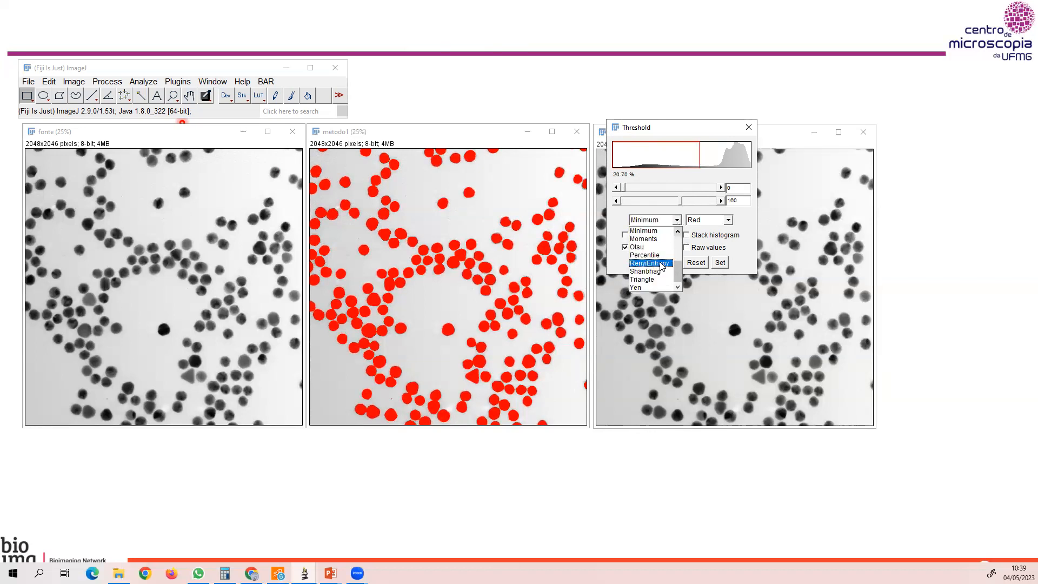
click(662, 264)
click(677, 222)
scroll(679, 227, up, 3)
click(661, 232)
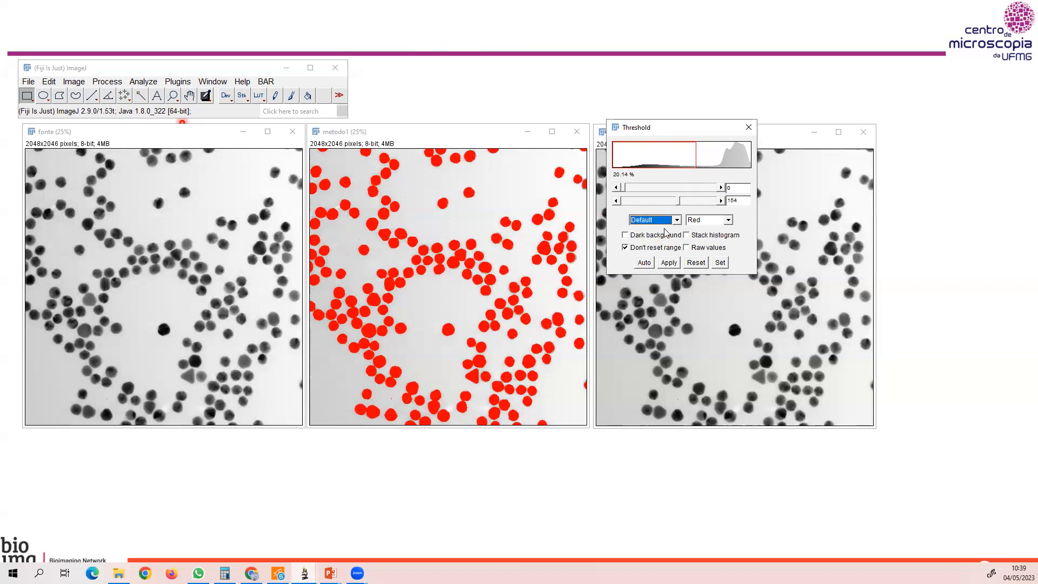
Apply the Default threshold to metodo1 to make it a binary image and examine the touching particles up close.
click(673, 264)
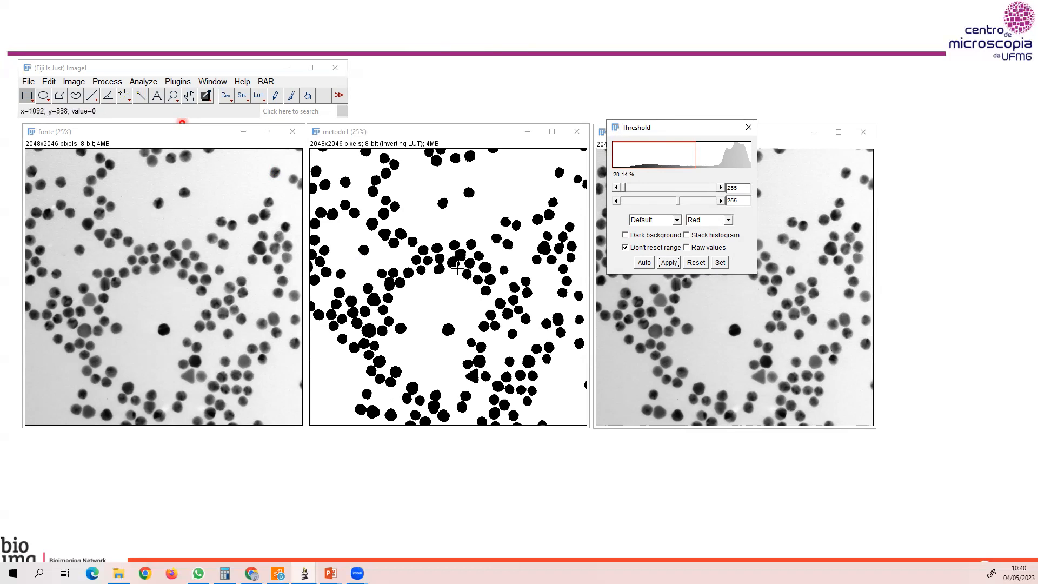
scroll(458, 272, up, 2)
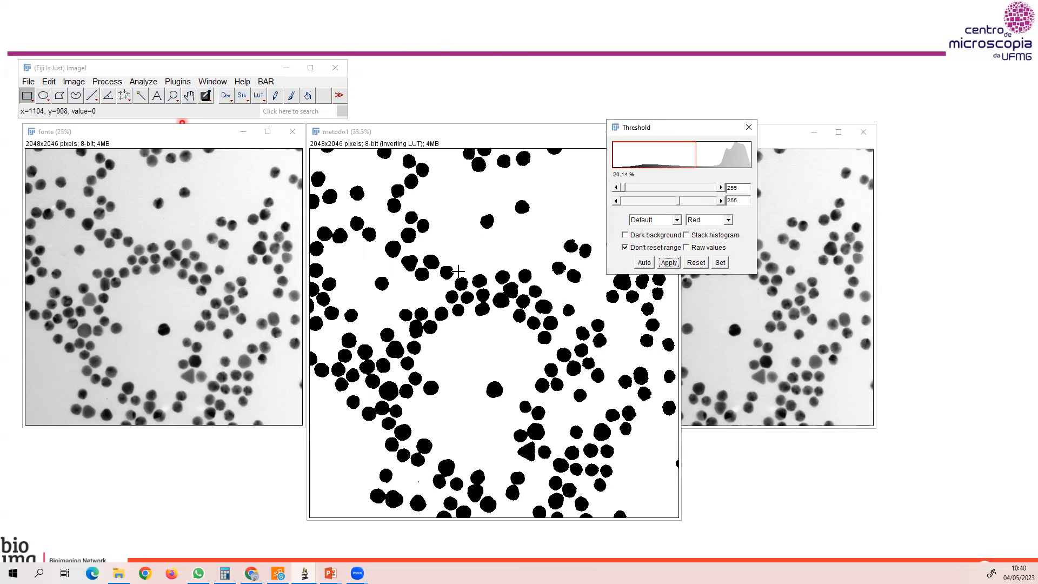
scroll(459, 271, up, 1)
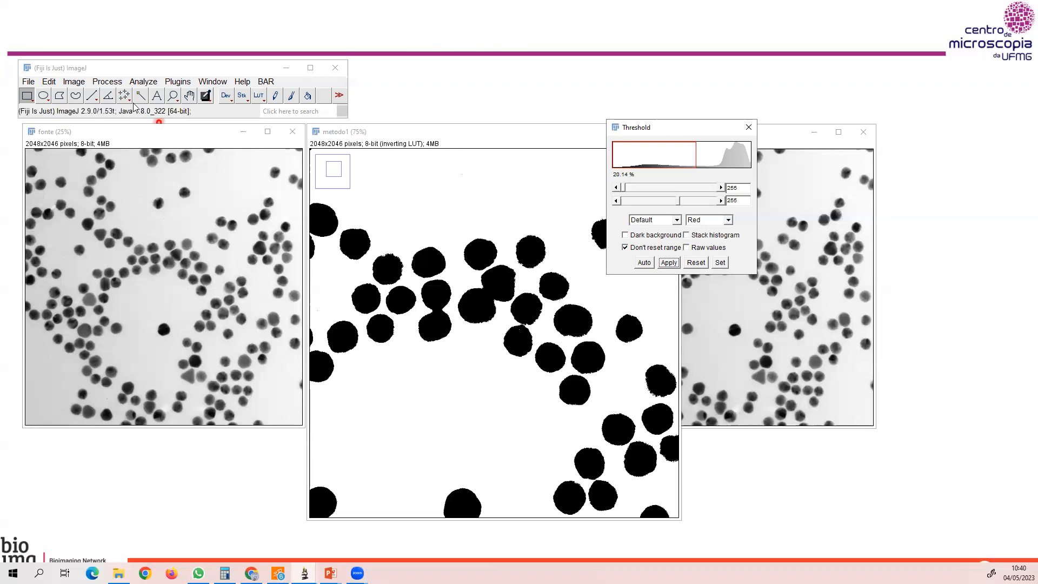
Separate the touching particles in metodo1 with the binary Watershed operation and check the dividing lines between them.
click(107, 82)
mouse_move(116, 195)
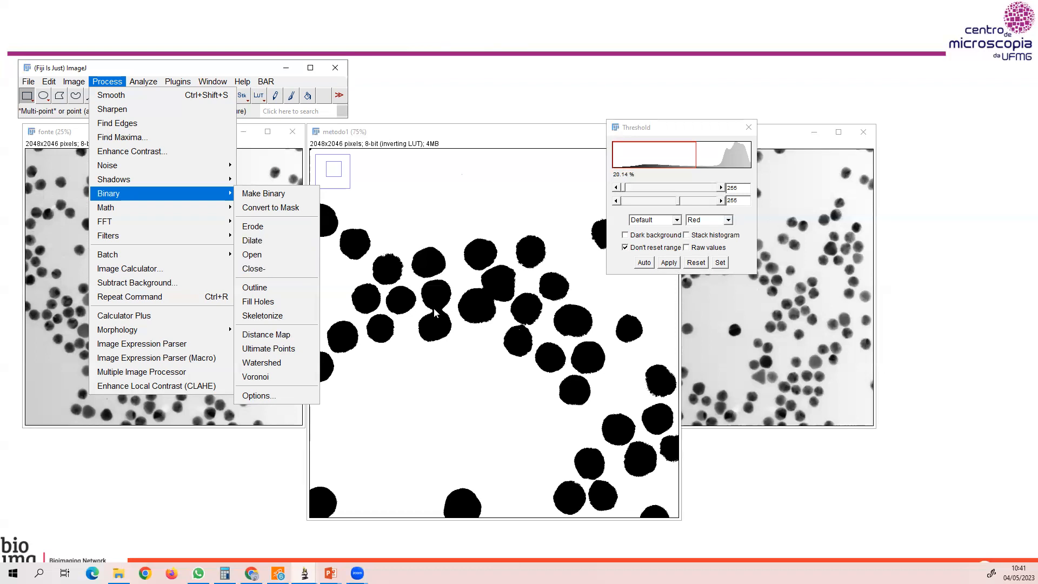
click(260, 367)
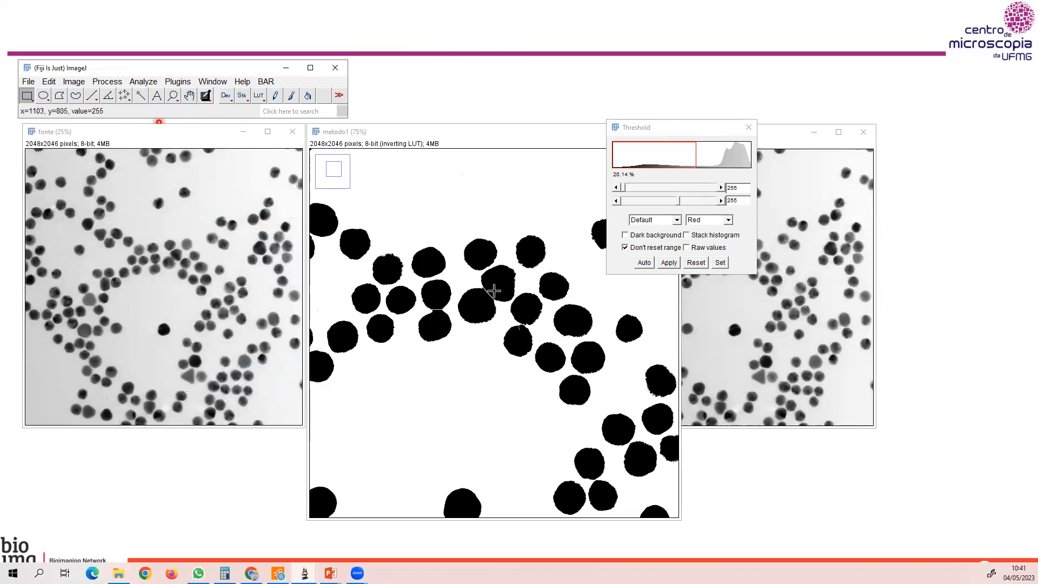
scroll(493, 291, up, 2)
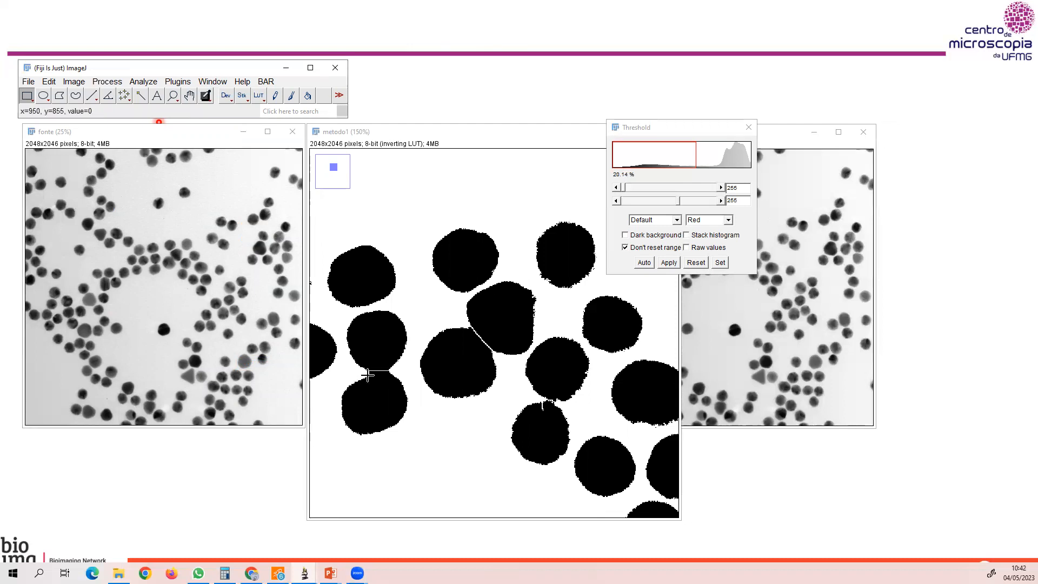
key(minus)
key(minus)
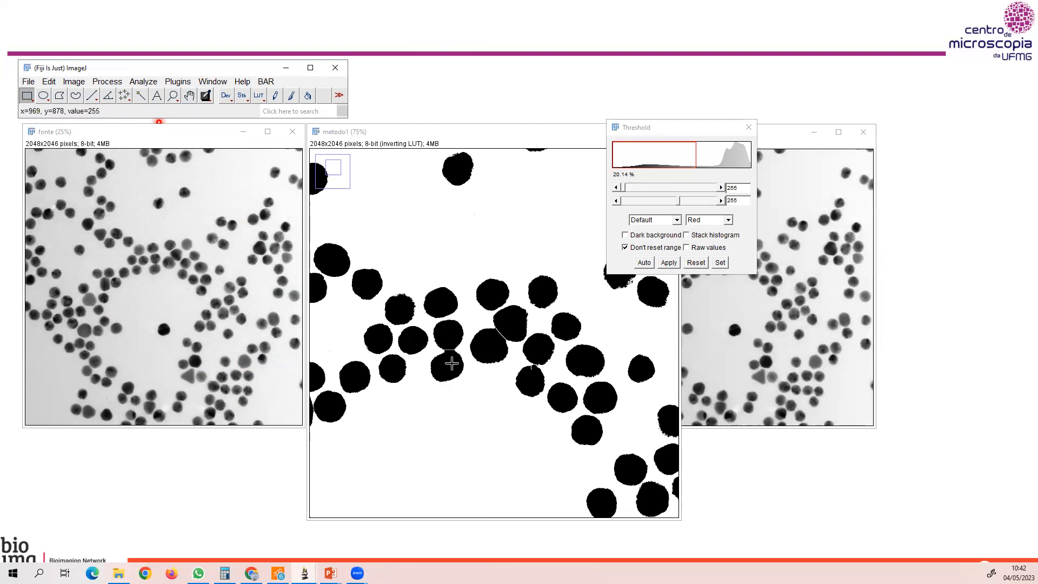
key(minus)
key(minus)
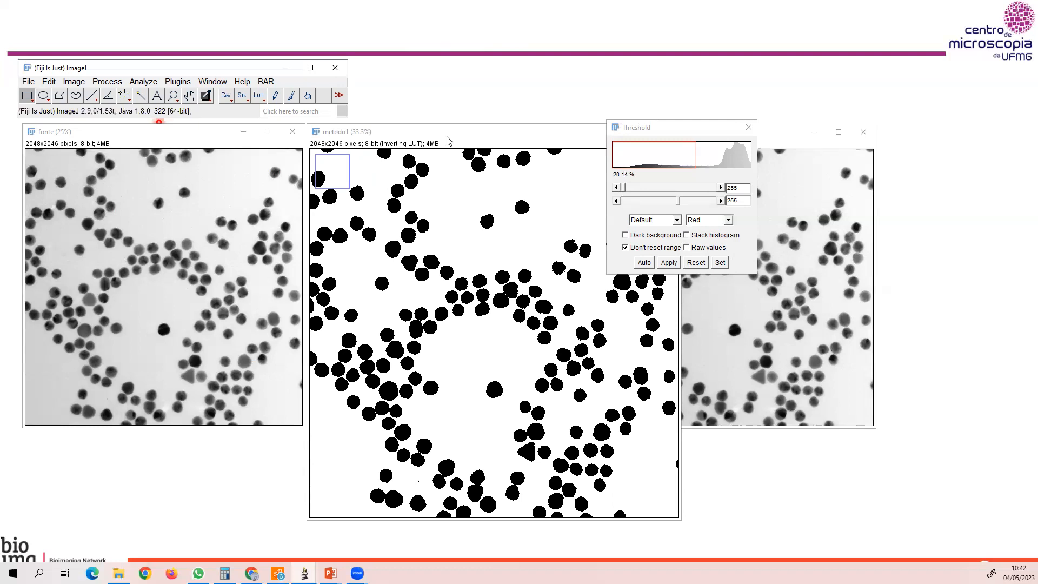
key(minus)
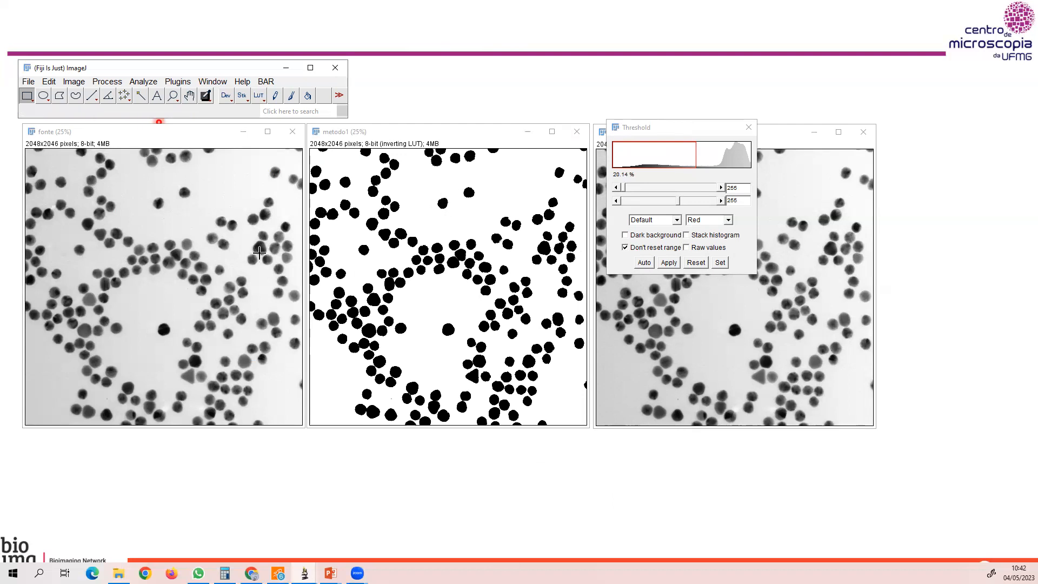
Create a selection outlining all the segmented particles in the metodo1 image.
click(405, 136)
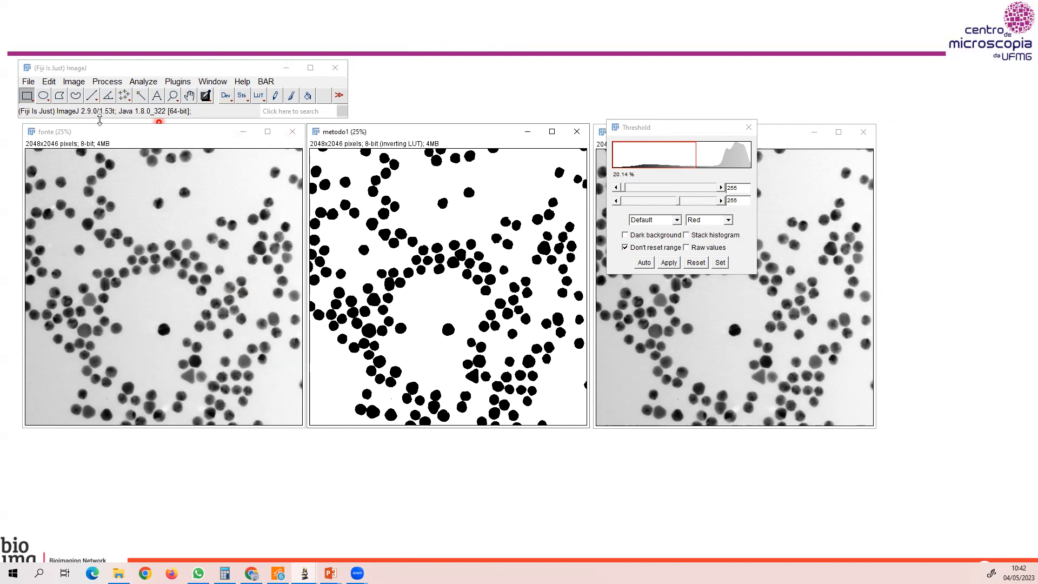
click(50, 83)
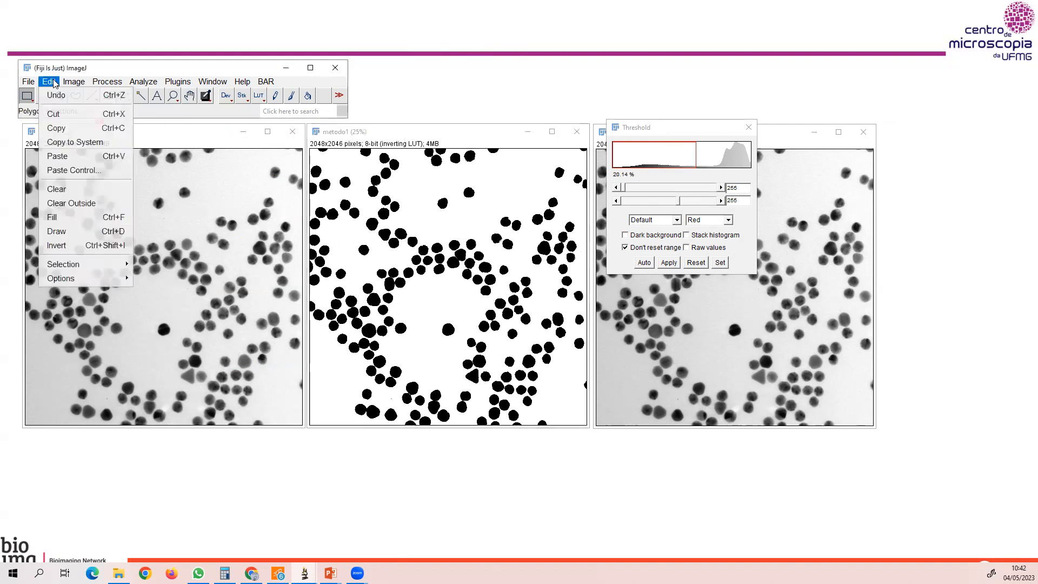
mouse_move(59, 268)
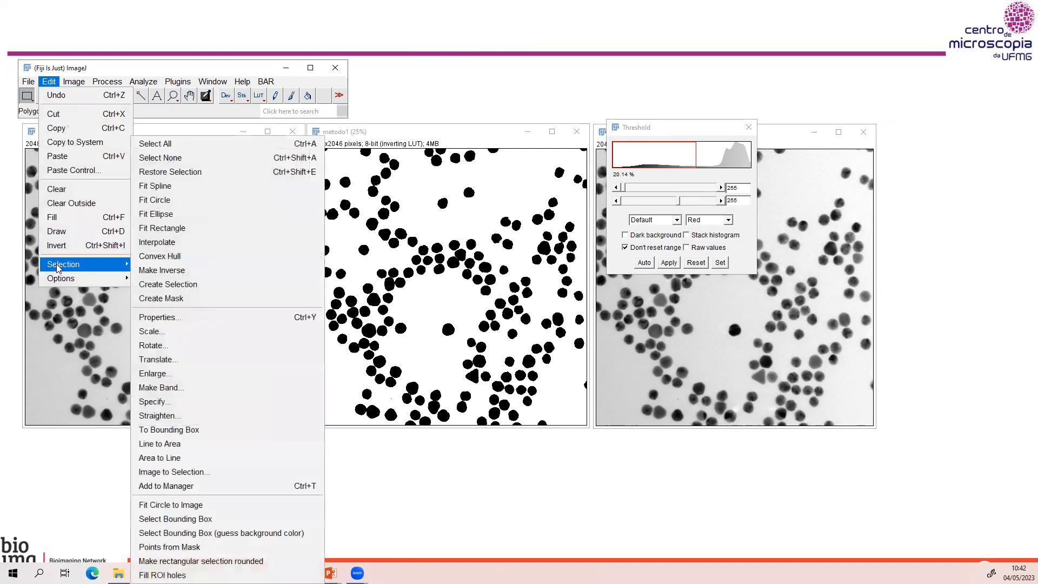
click(157, 282)
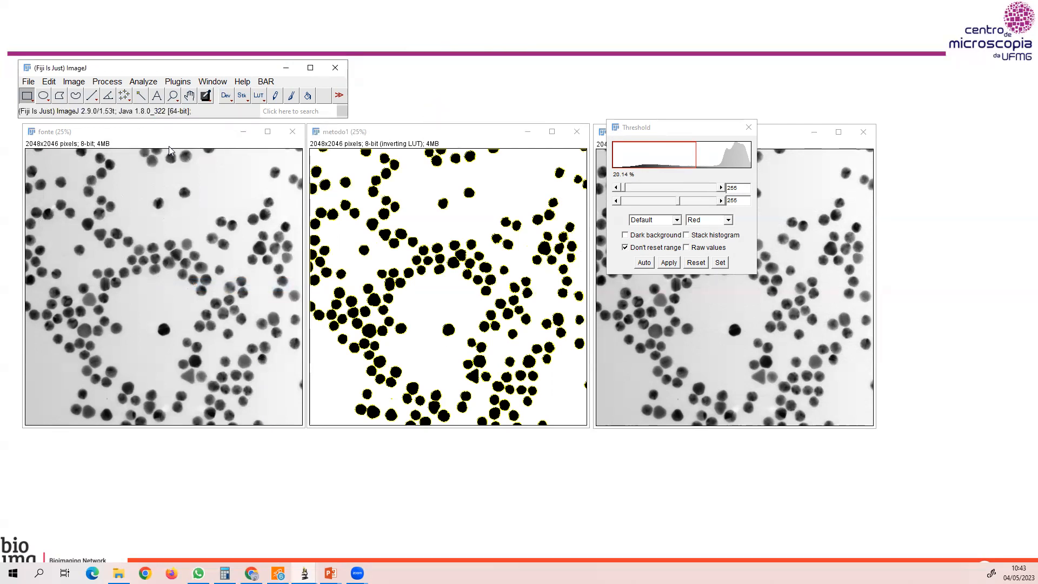
Restore the metodo1 particle selection on the fonte image so the outlines overlay the original particles.
click(123, 137)
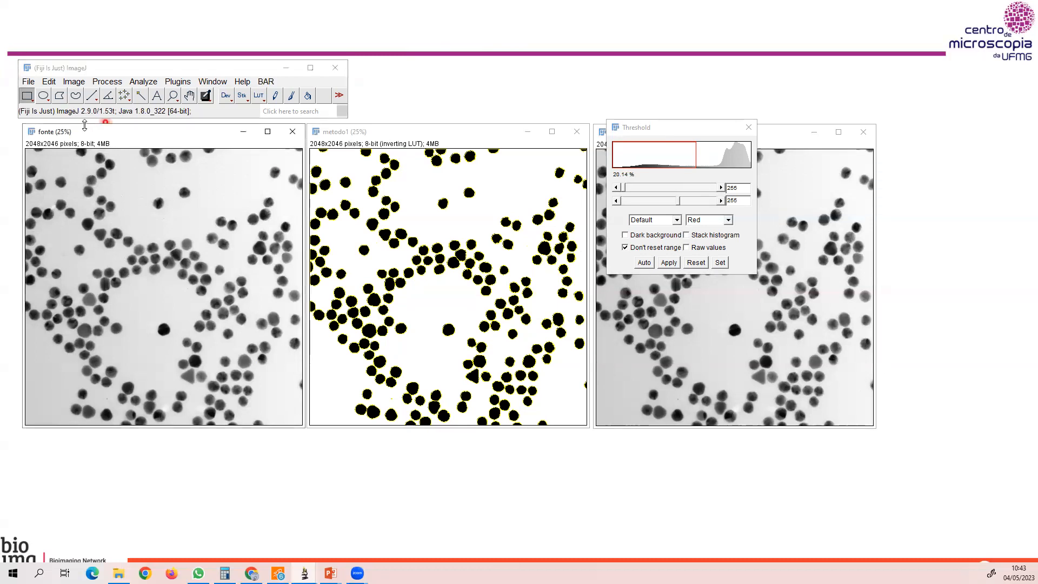
click(49, 81)
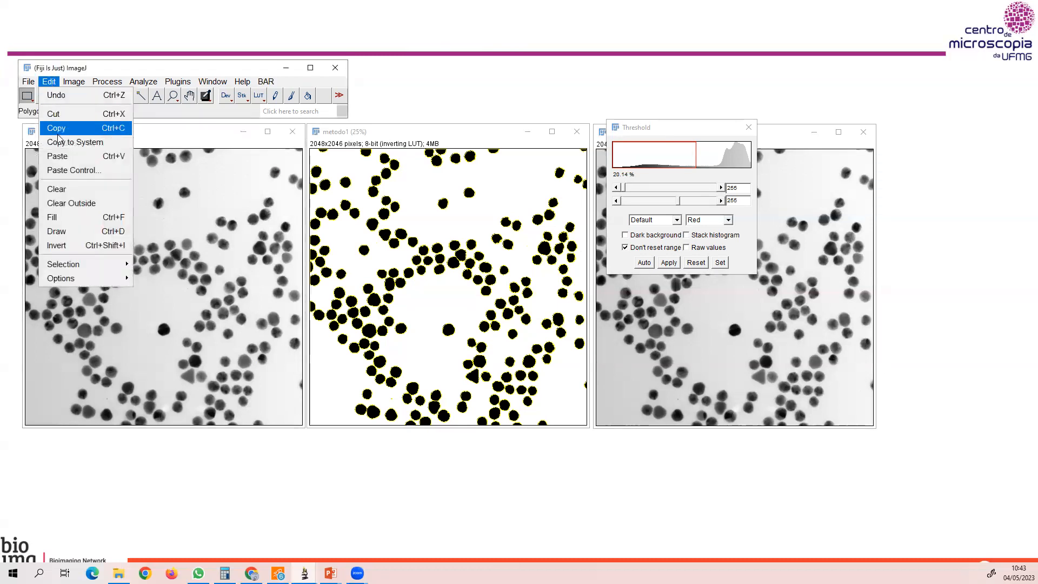
mouse_move(60, 263)
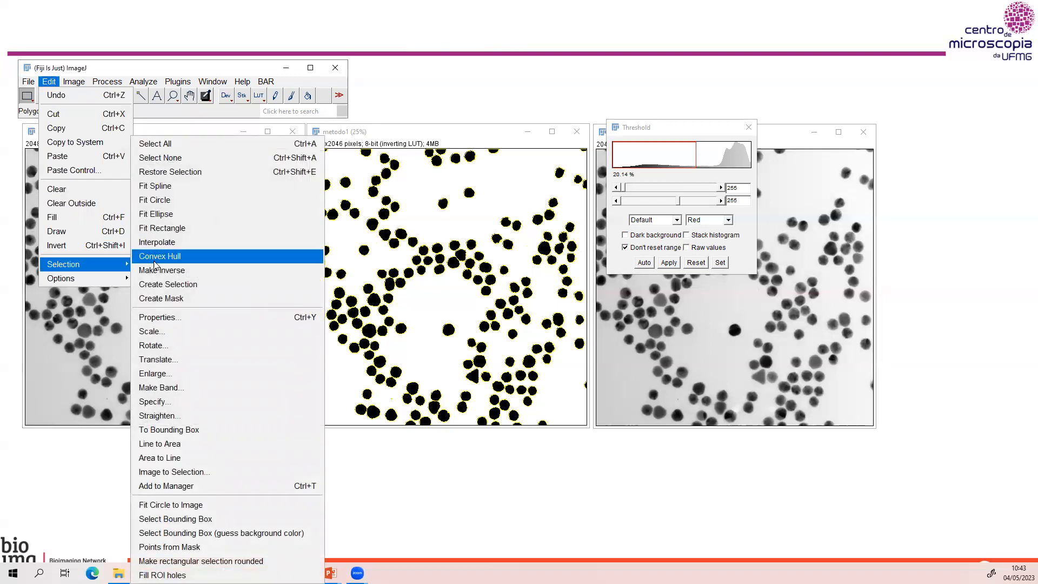
click(196, 173)
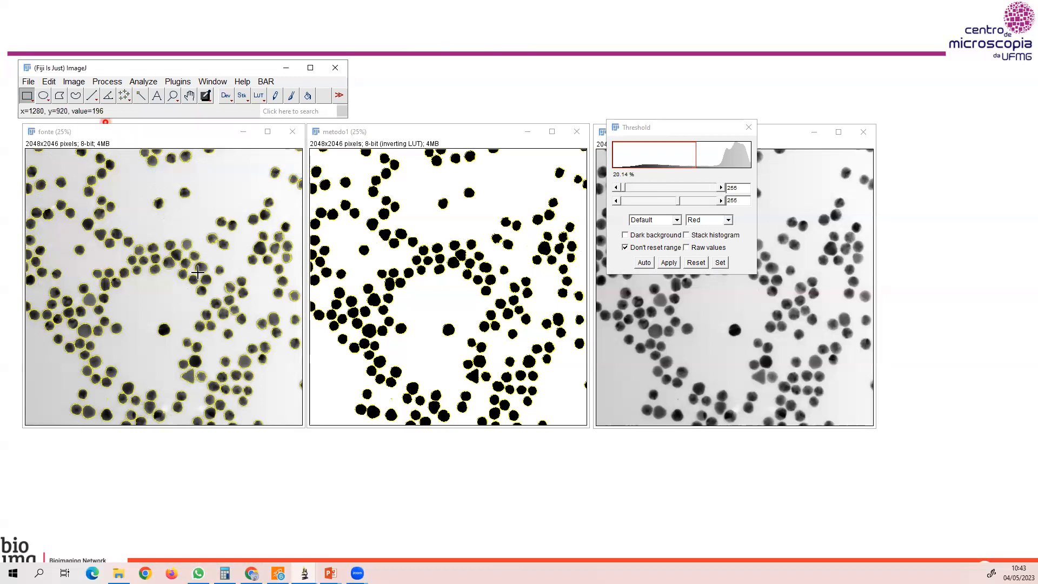
Examine up close how well the overlaid outlines follow the particle edges in fonte, and return to 25% zoom.
key(plus)
key(plus)
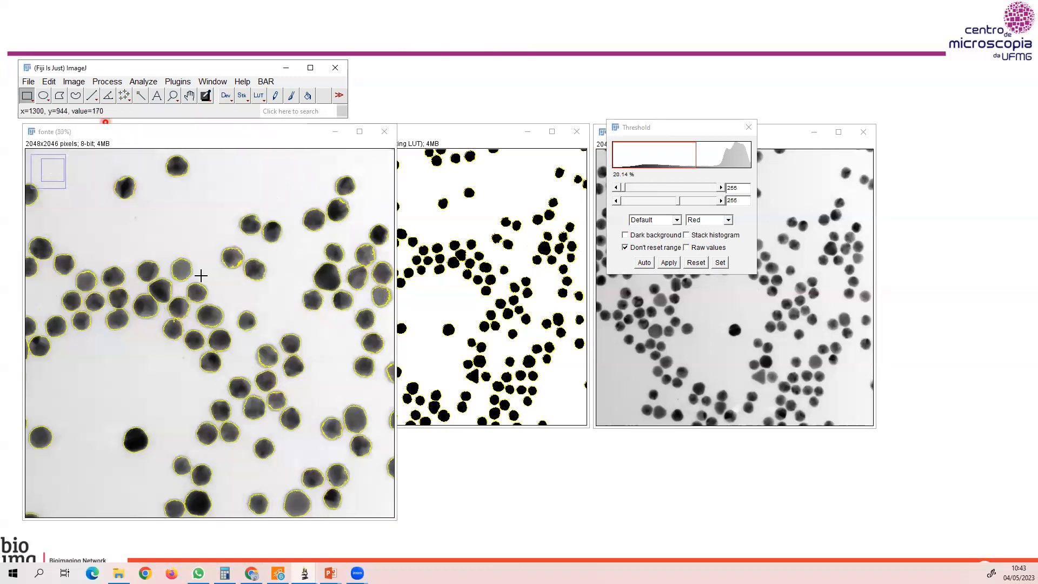
key(plus)
key(plus)
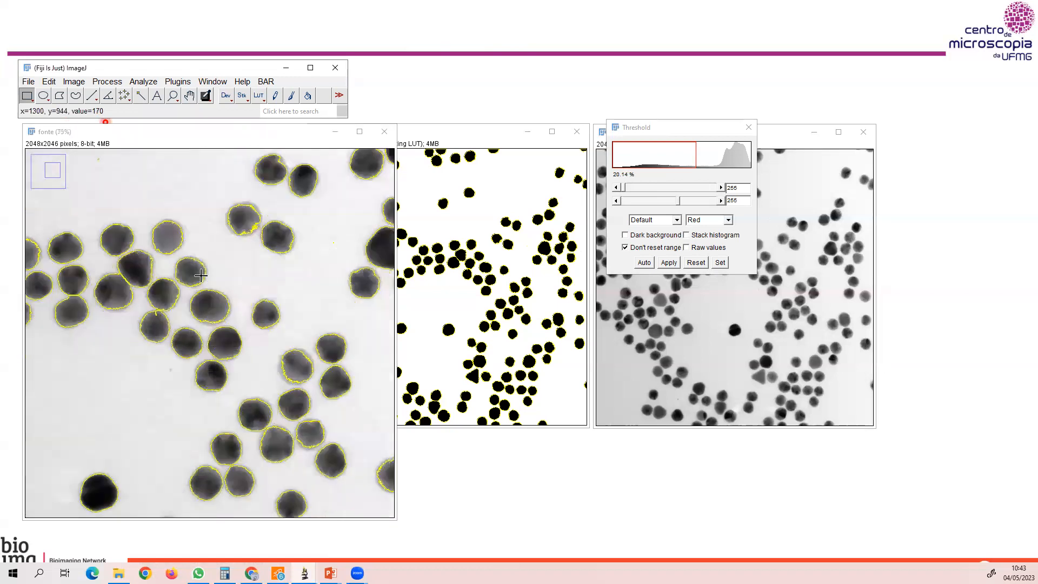
key(plus)
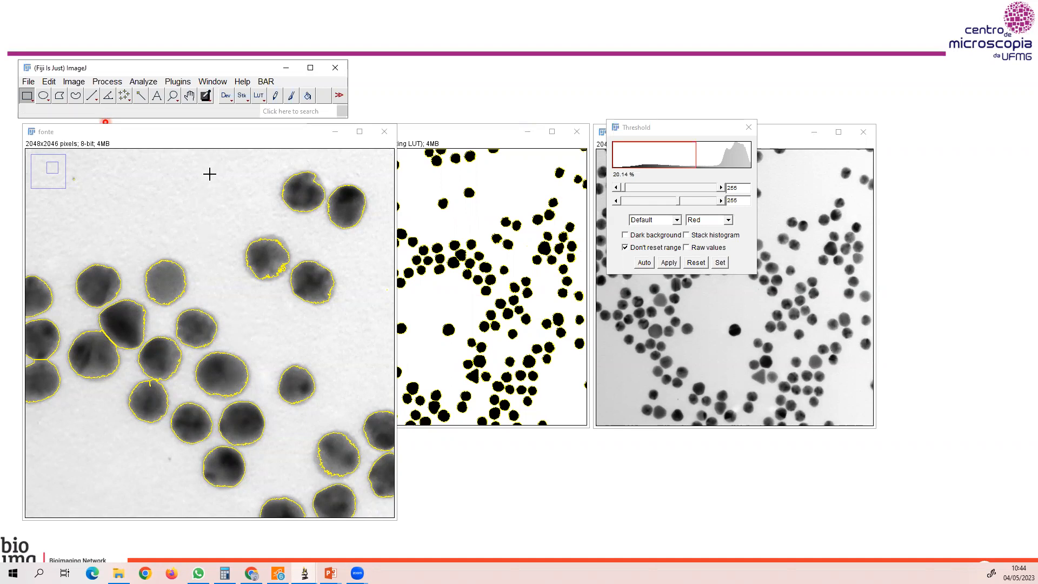
key(minus)
key(minus)
key(minus)
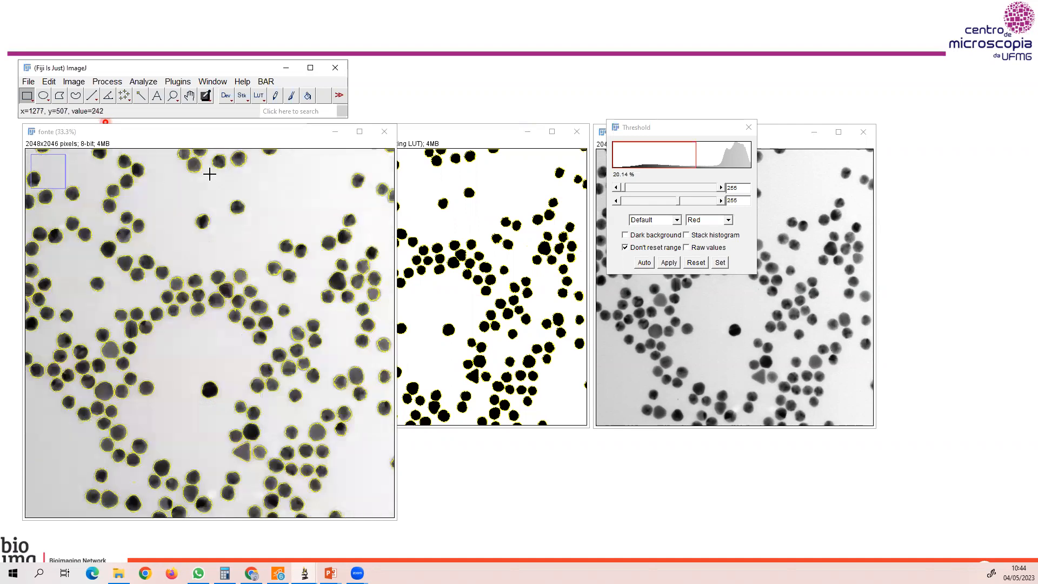
click(225, 142)
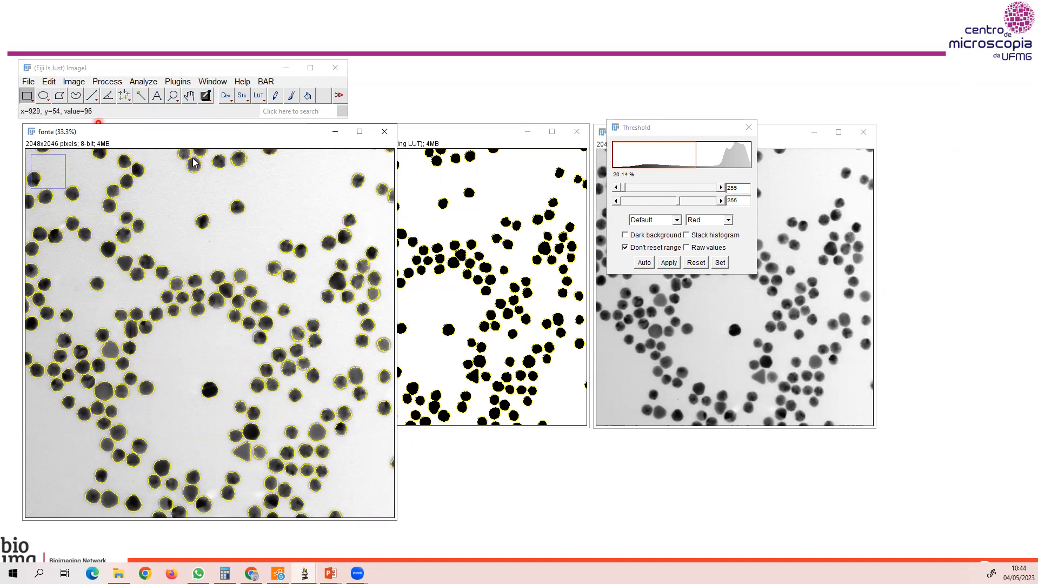
key(minus)
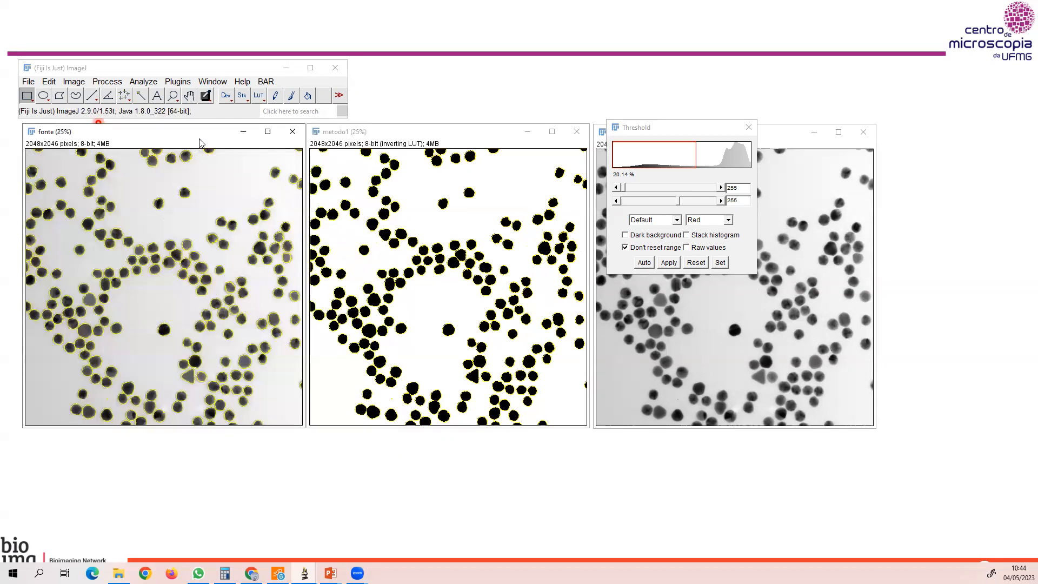
Clear the particle selections from both the fonte and metodo1 images.
click(48, 81)
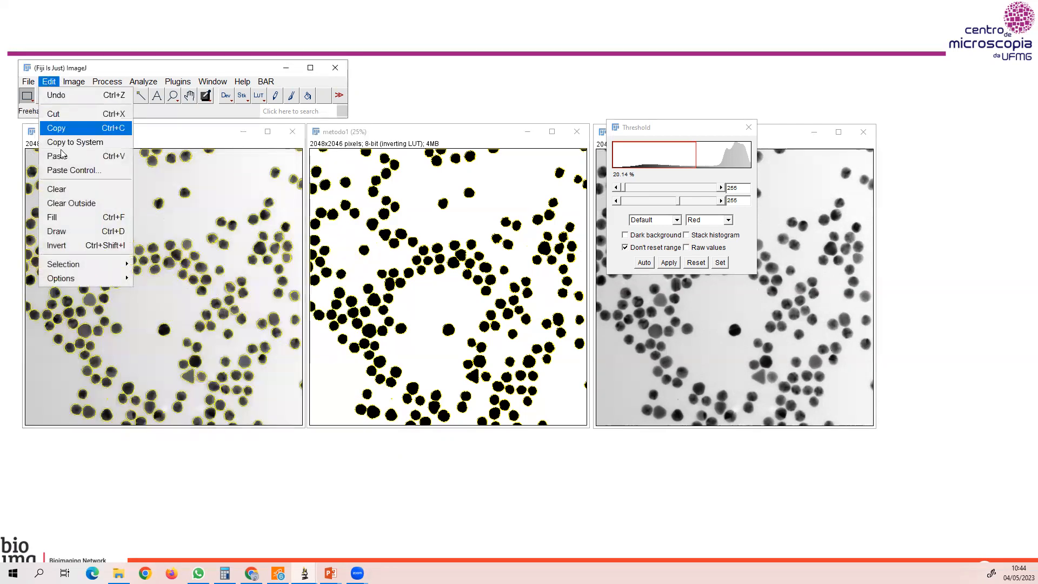
mouse_move(62, 265)
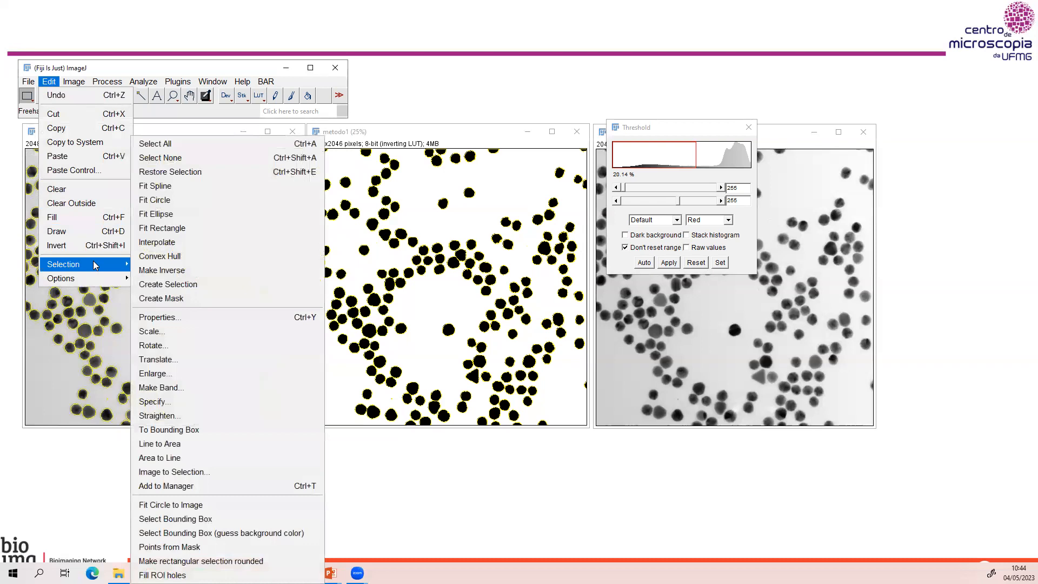
click(176, 157)
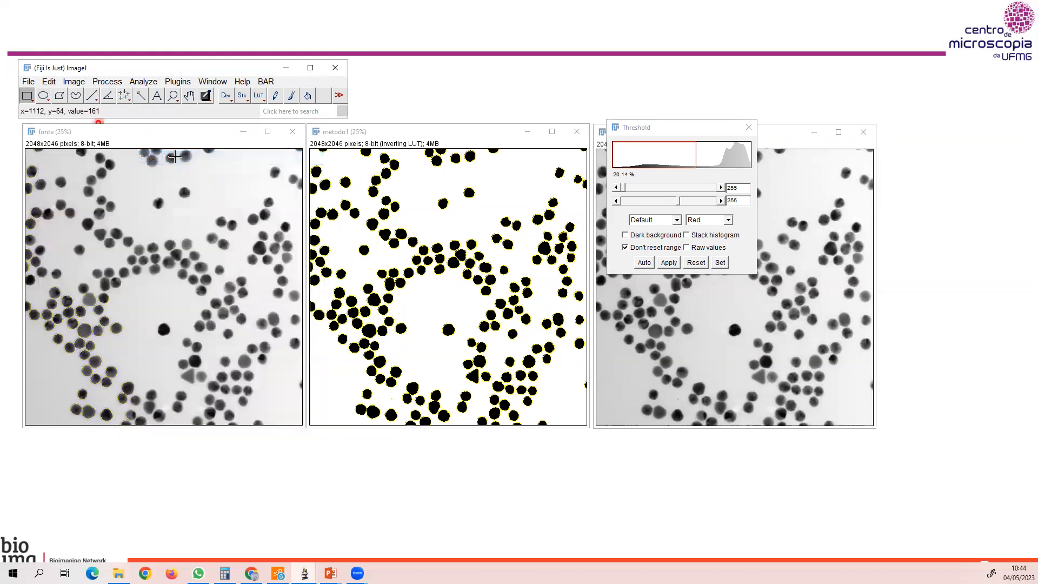
click(414, 136)
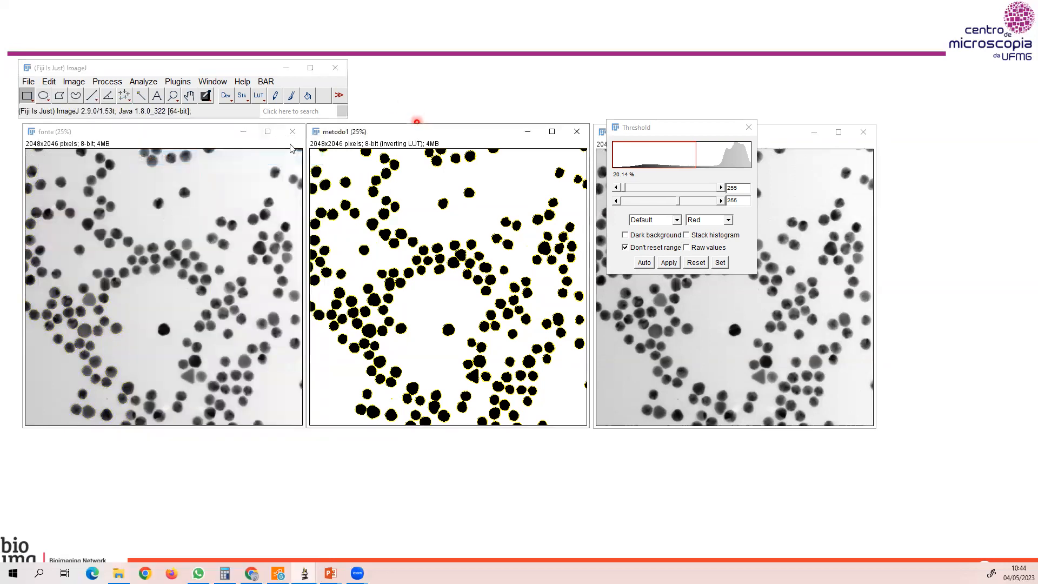
click(48, 81)
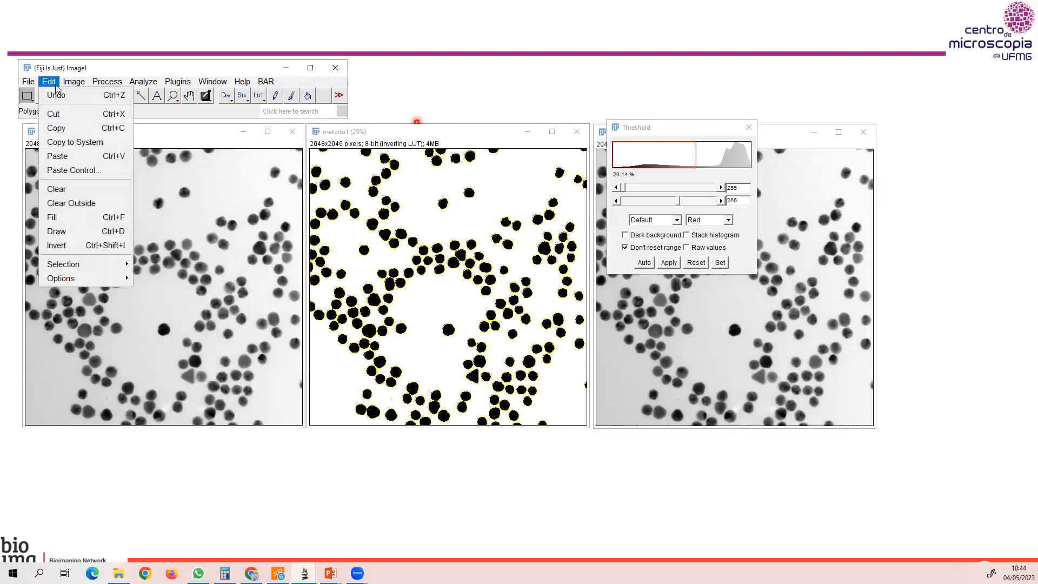
mouse_move(77, 265)
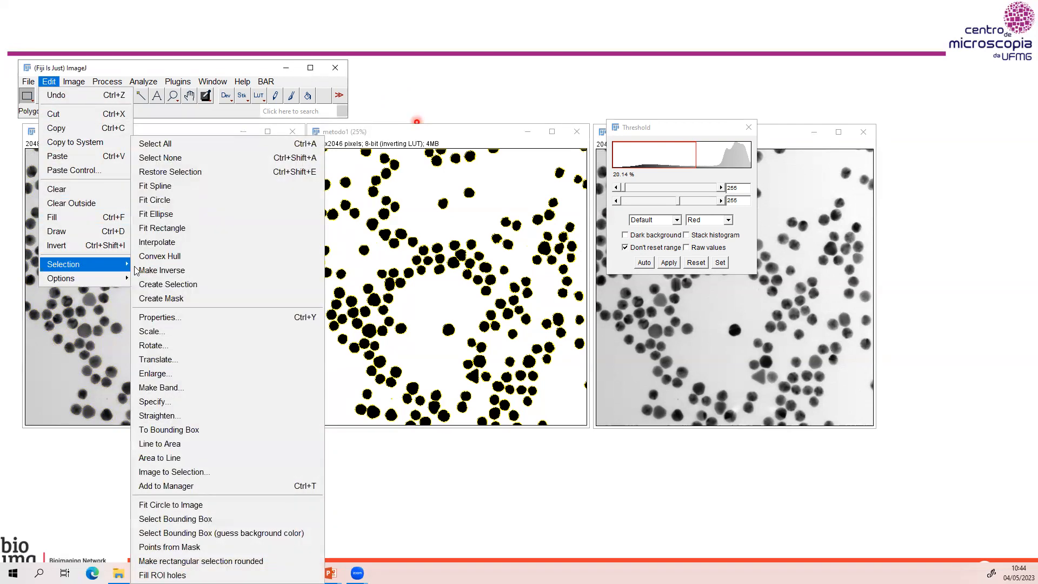
click(162, 158)
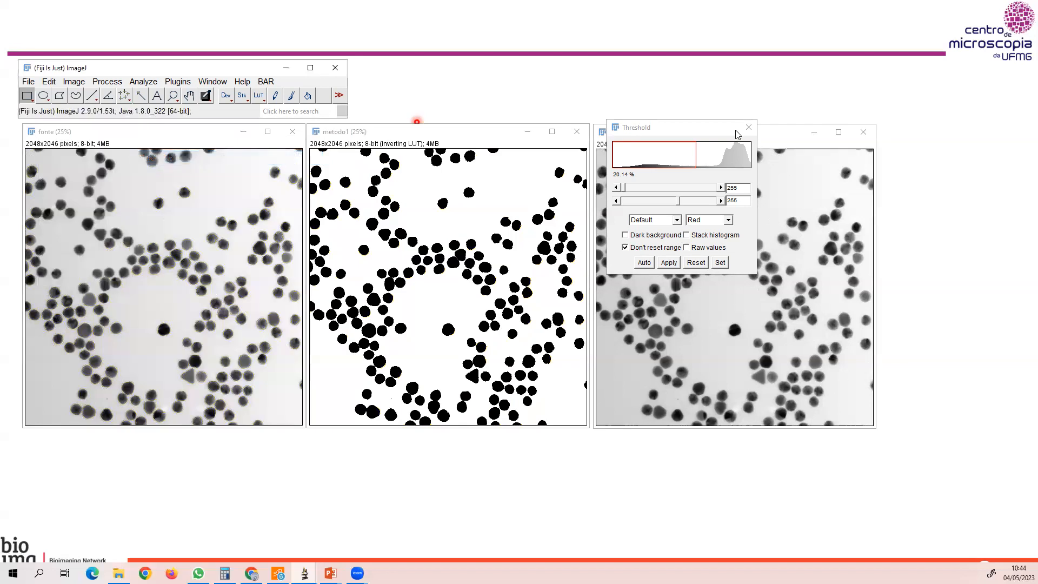
Close the Threshold adjustment used on metodo1 and open it for the metodo2 image.
click(747, 127)
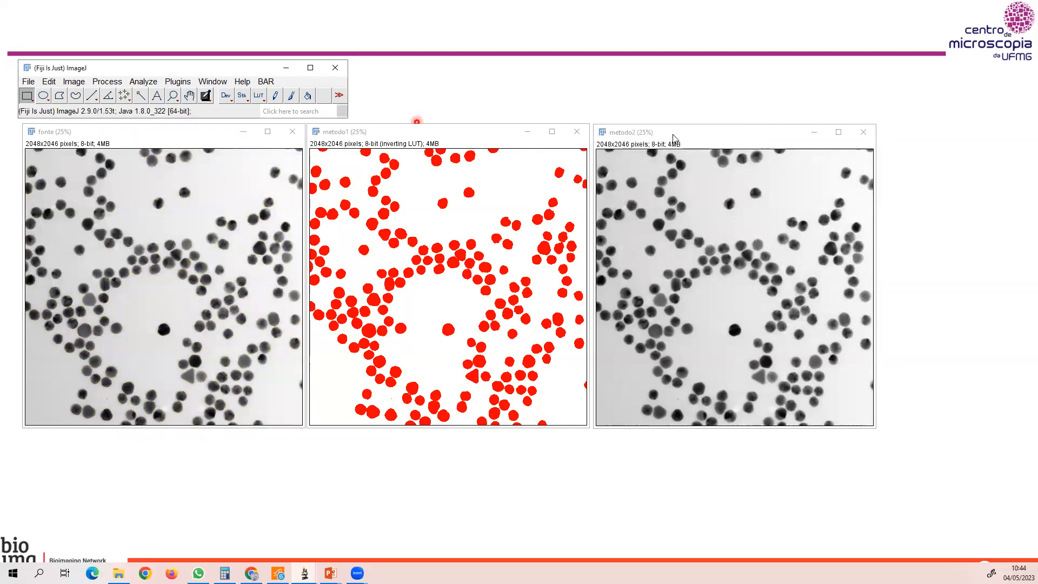
click(628, 137)
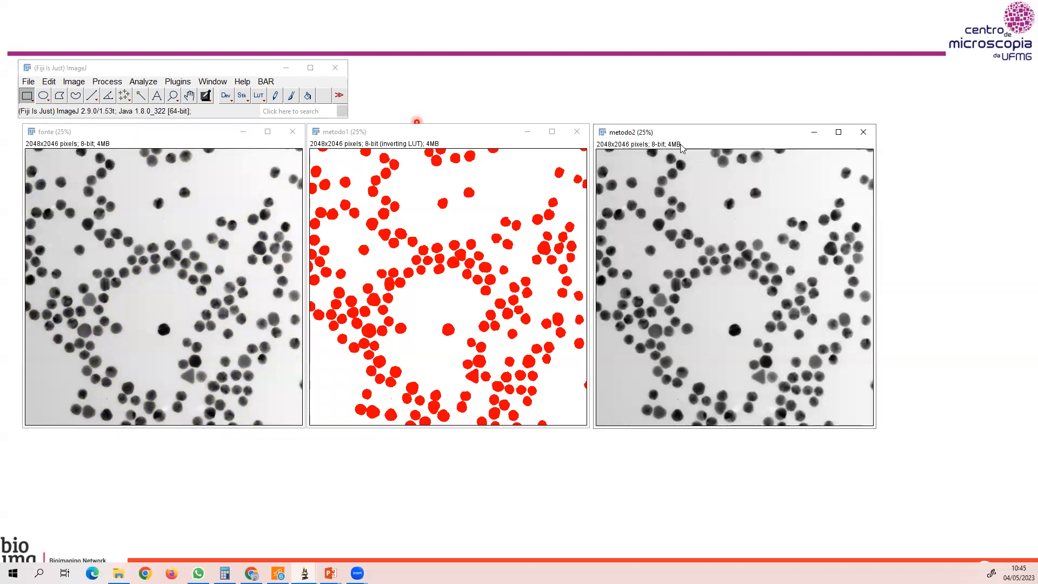
click(73, 81)
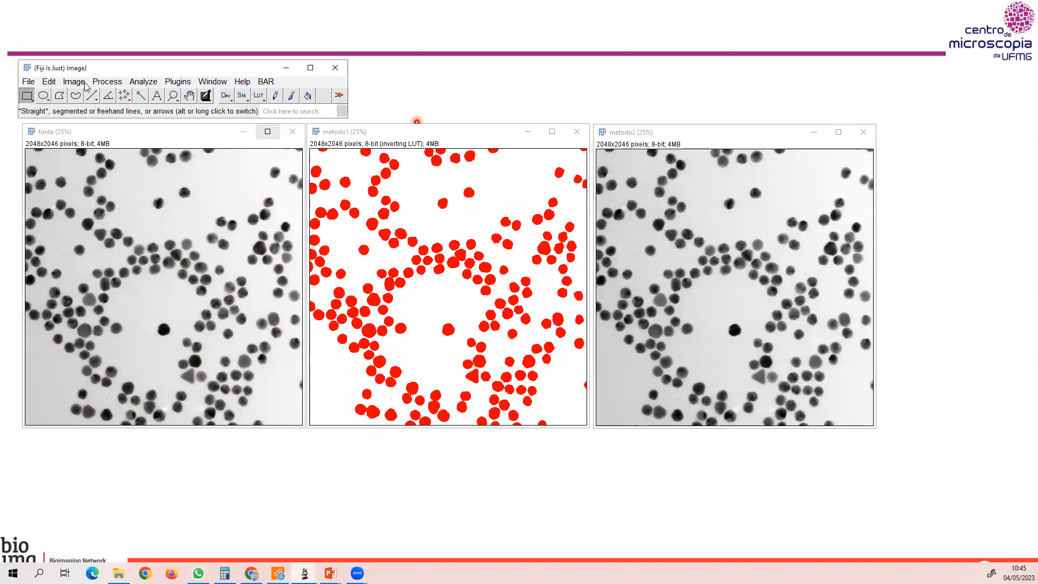
mouse_move(87, 115)
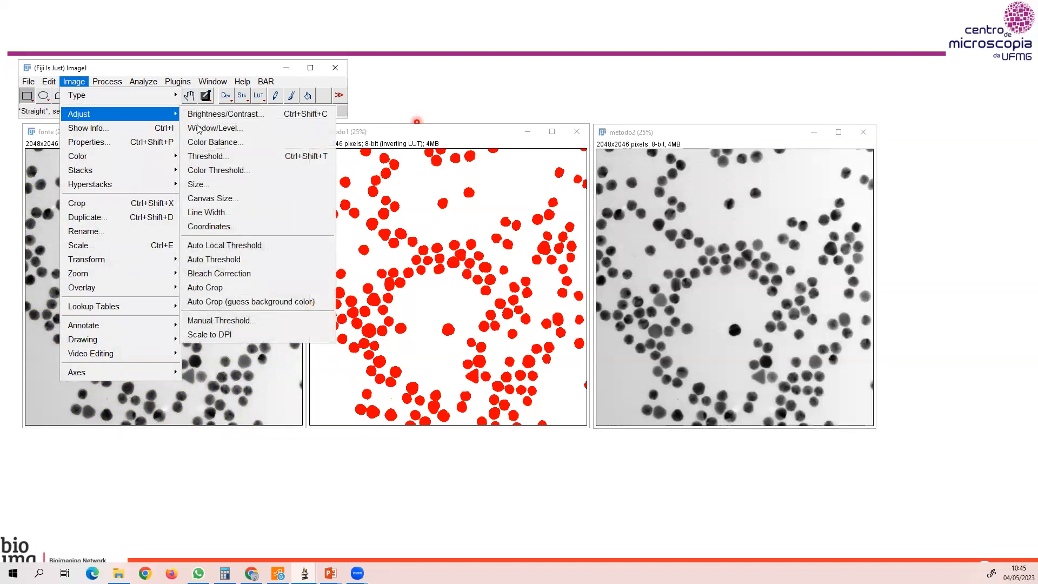
click(216, 153)
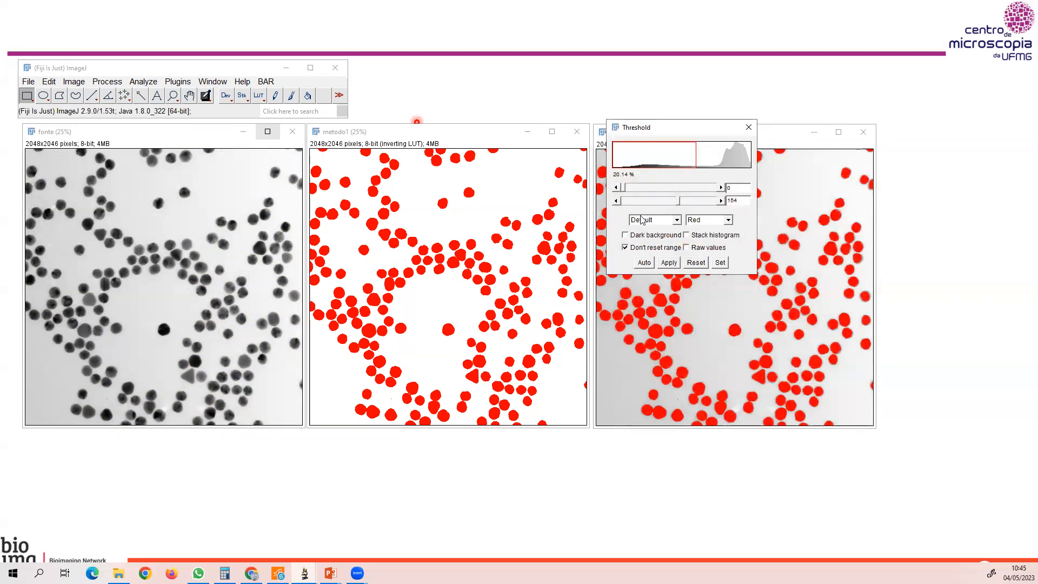
Apply the MaxEntropy threshold to the metodo2 image and move the Threshold dialog clear of the images.
click(677, 220)
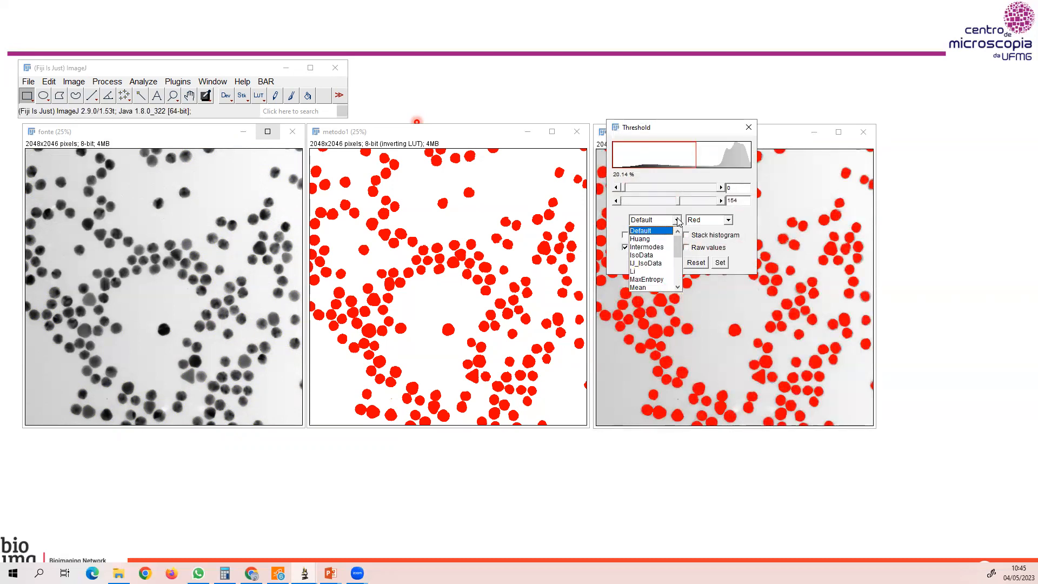
click(657, 279)
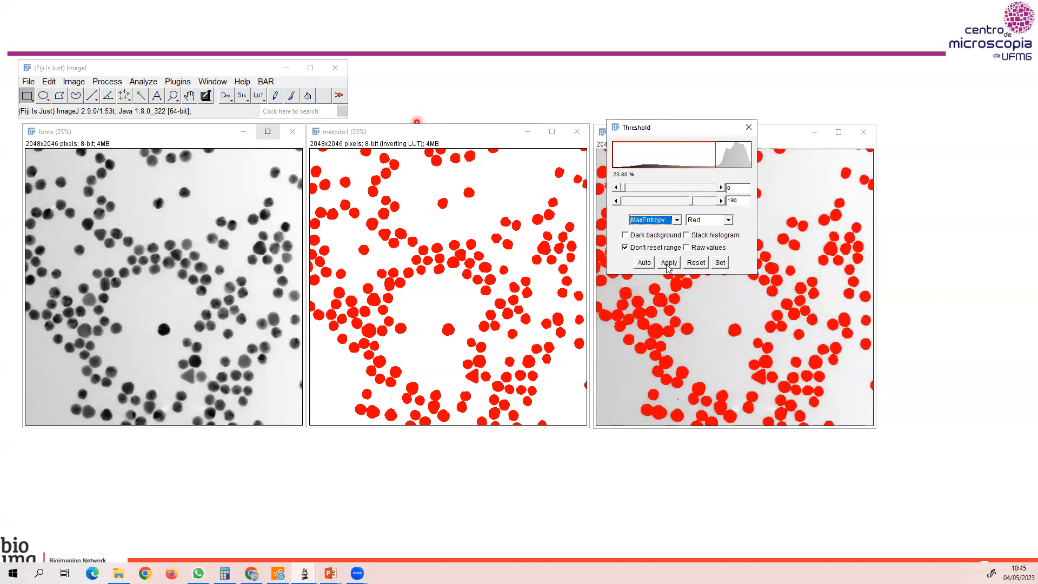
click(669, 263)
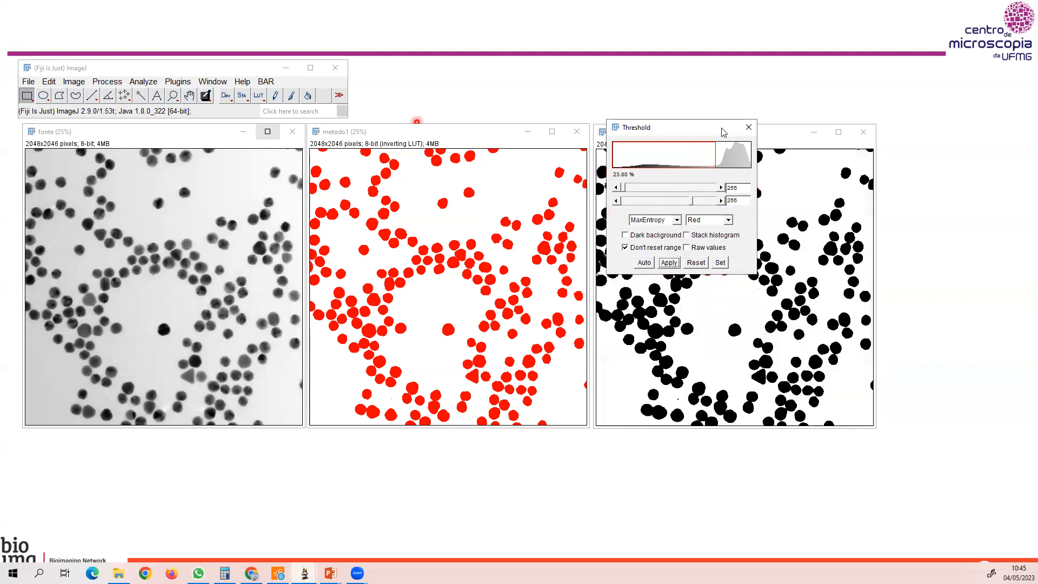
drag(723, 116, 1000, 116)
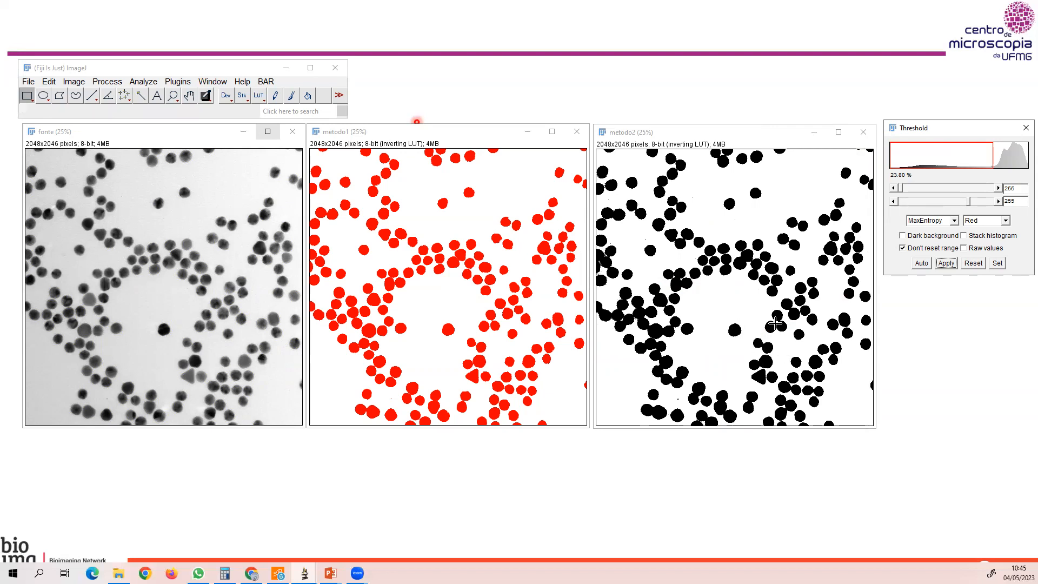
Separate the touching particles in the metodo2 binary image with Watershed.
click(702, 134)
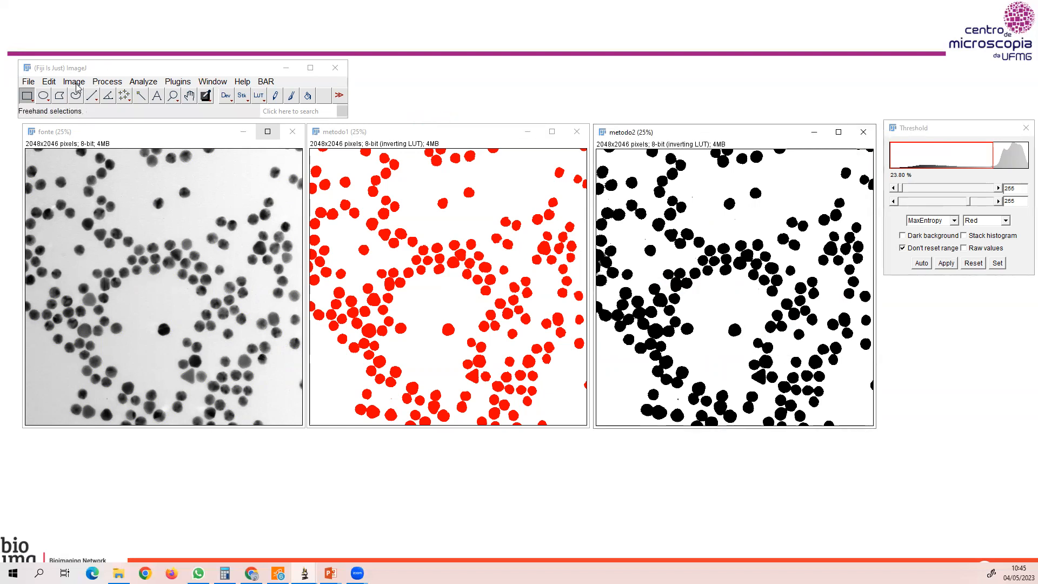
click(107, 81)
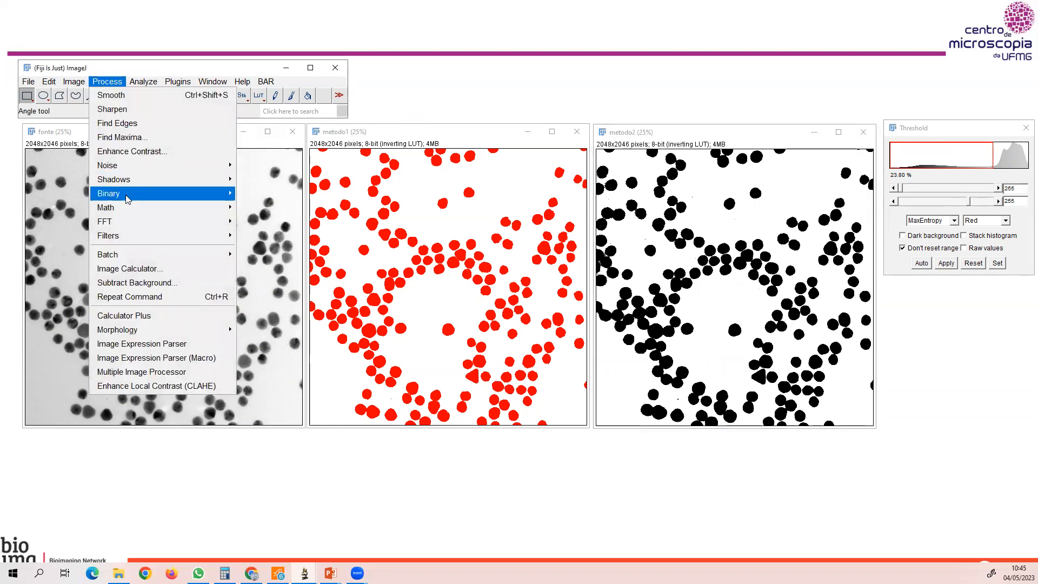
mouse_move(178, 193)
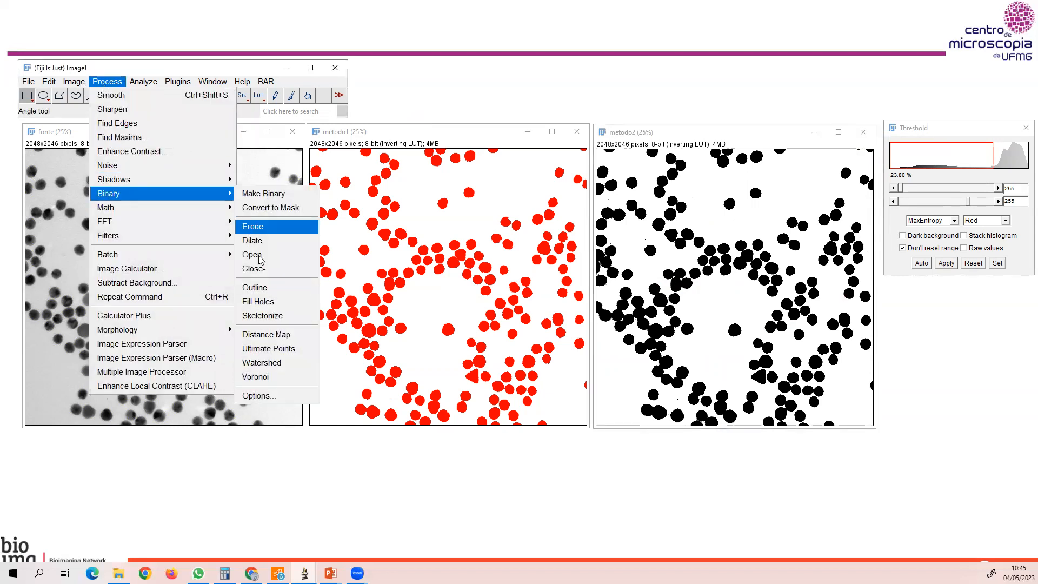
click(273, 362)
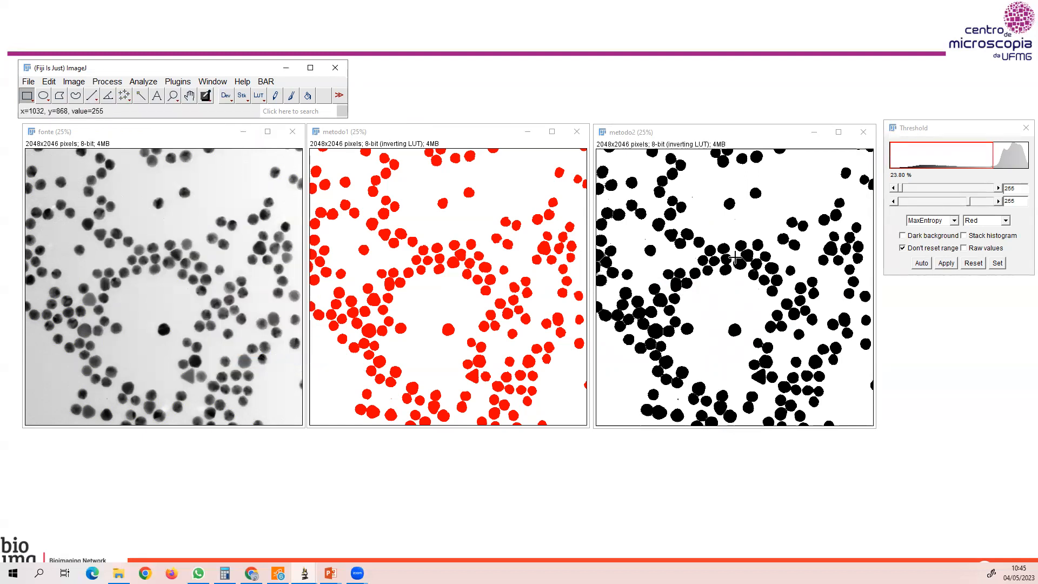
Create a selection around all segmented particles in metodo2.
click(679, 133)
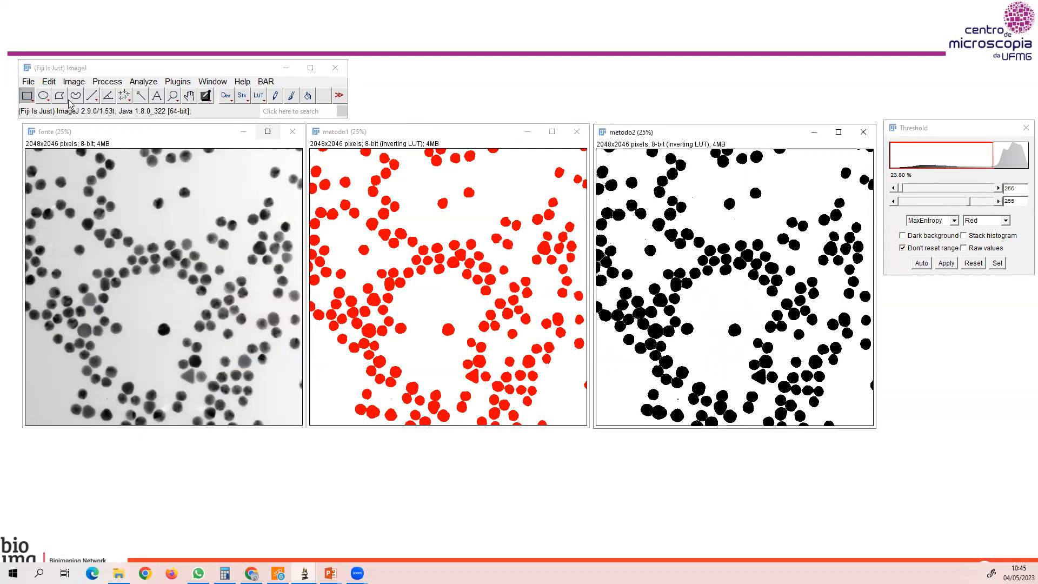
click(49, 83)
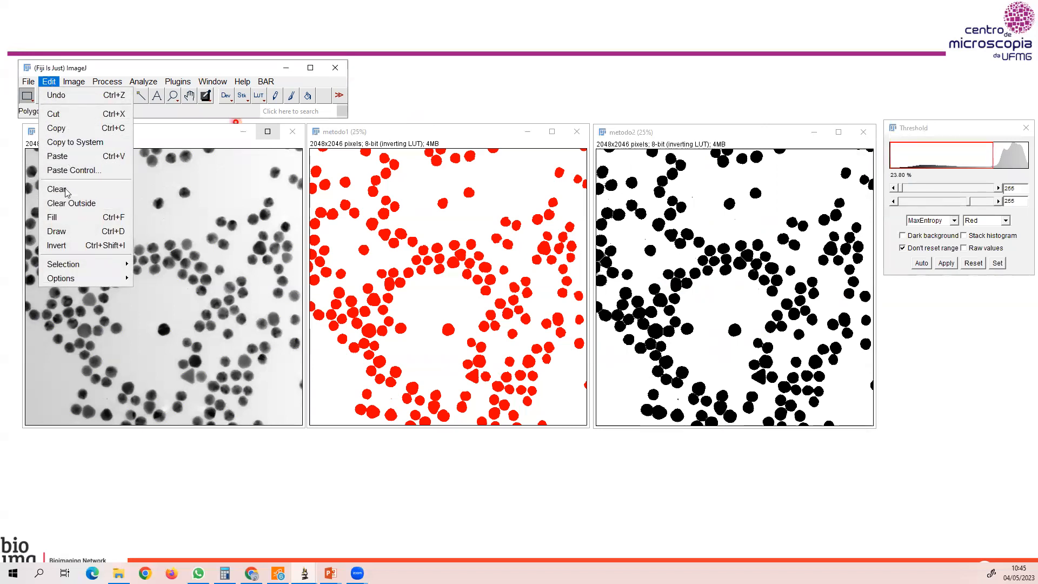
mouse_move(63, 265)
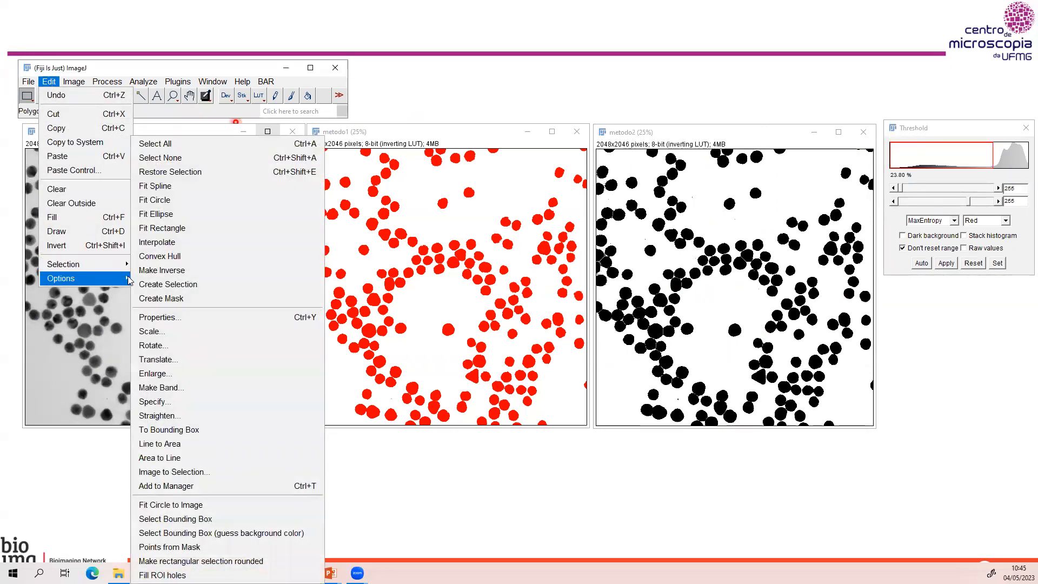
click(159, 285)
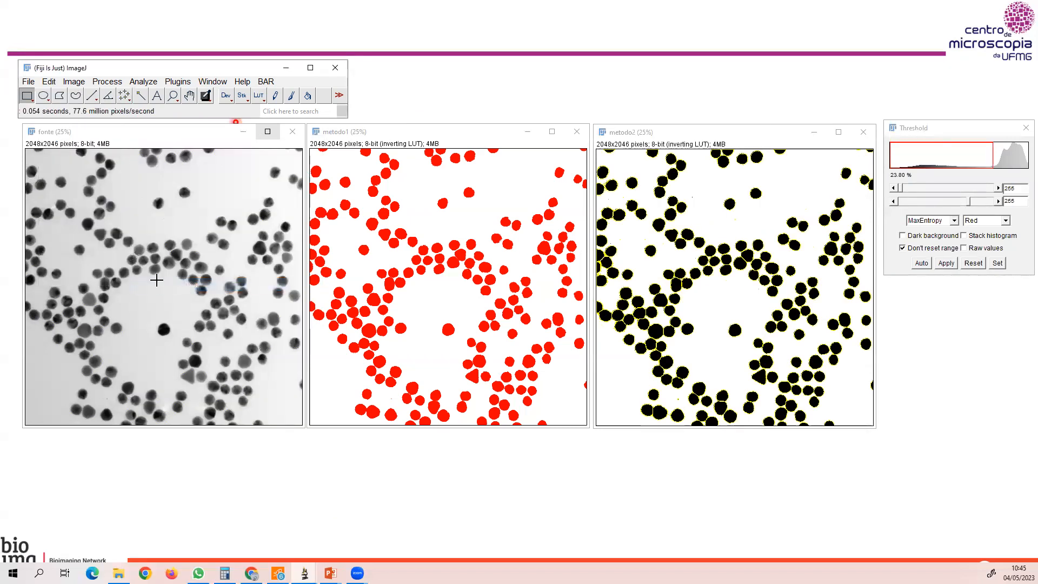
Restore the metodo2 particle selection on the fonte image and examine up close how well the outlines follow the particle edges.
click(64, 134)
click(50, 82)
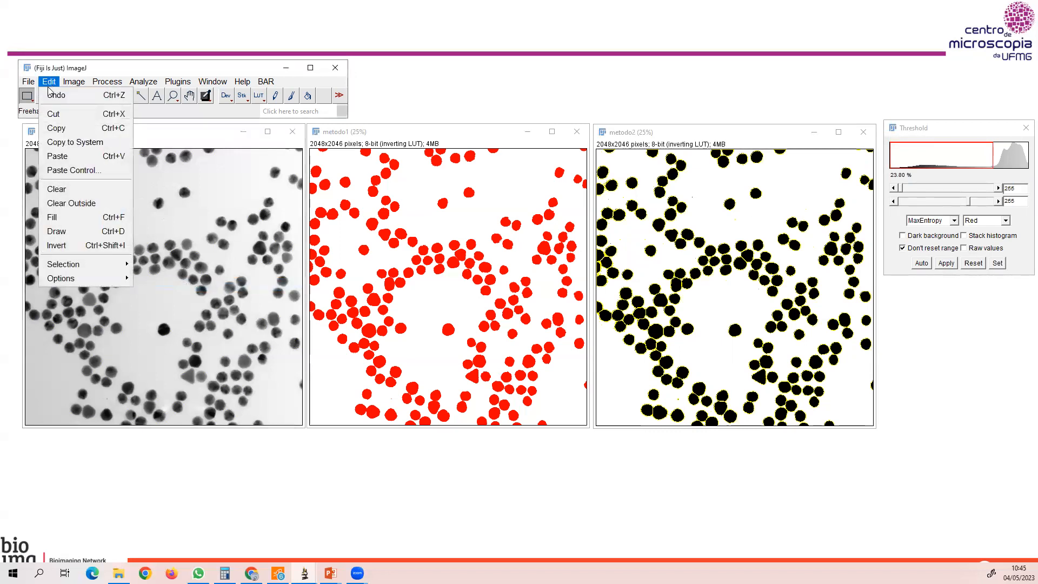
mouse_move(67, 268)
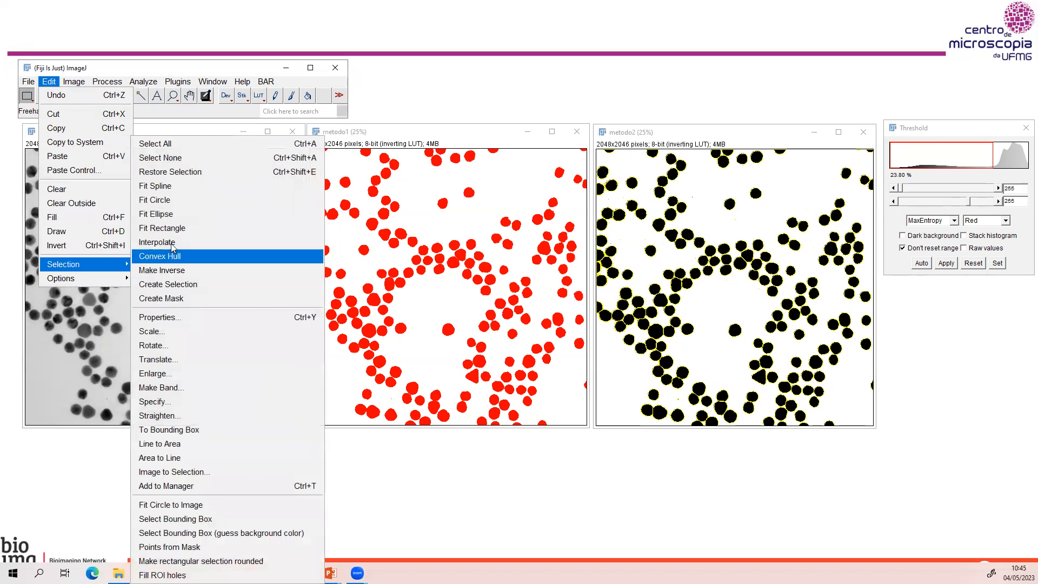
click(181, 171)
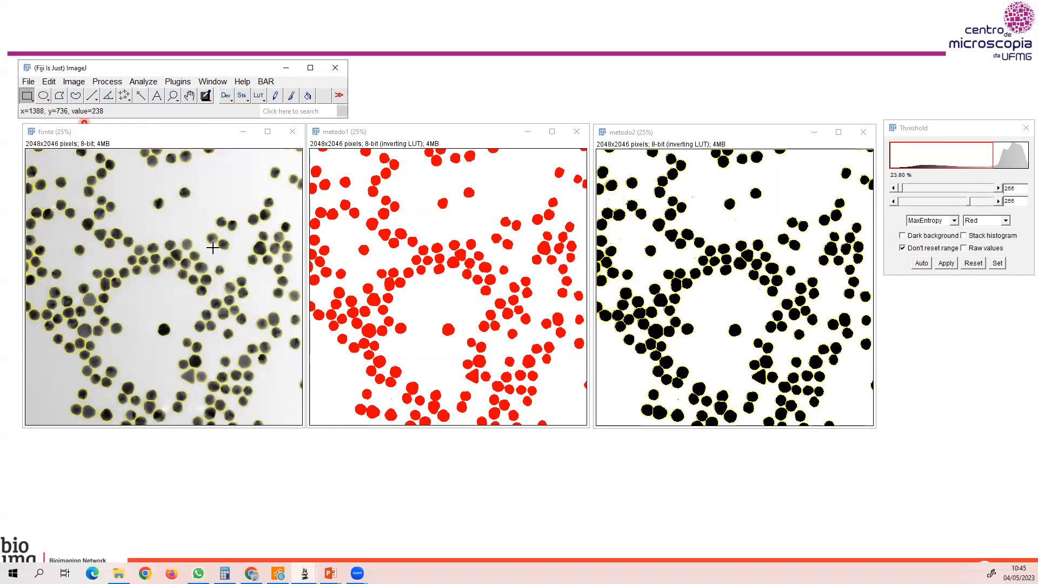
scroll(215, 249, up, 4)
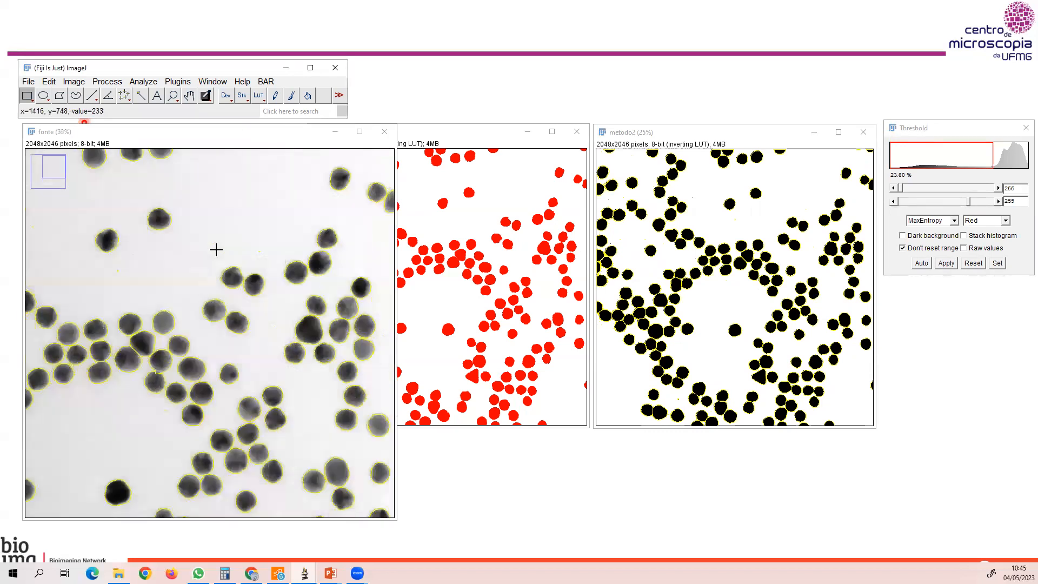
scroll(215, 249, up, 2)
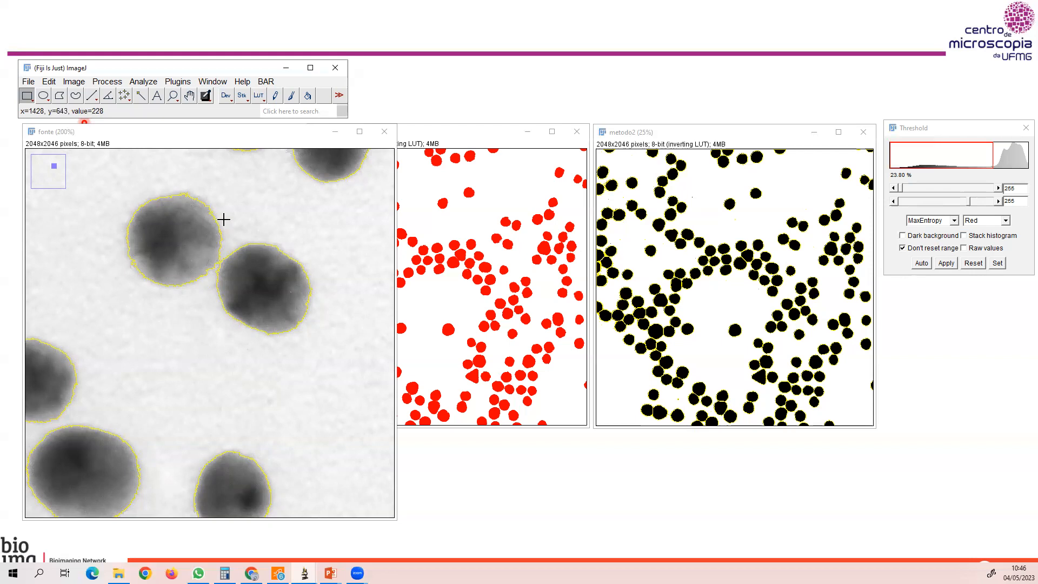
scroll(223, 219, down, 3)
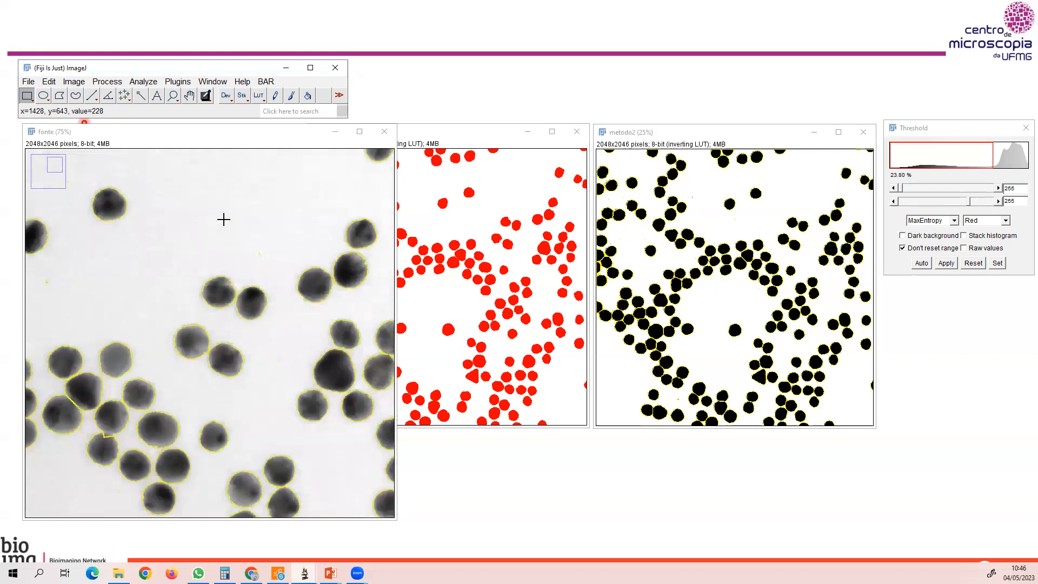
scroll(223, 218, down, 2)
Clear the threshold preview and particle outlines from the fonte image, and apply the threshold to metodo2.
click(198, 144)
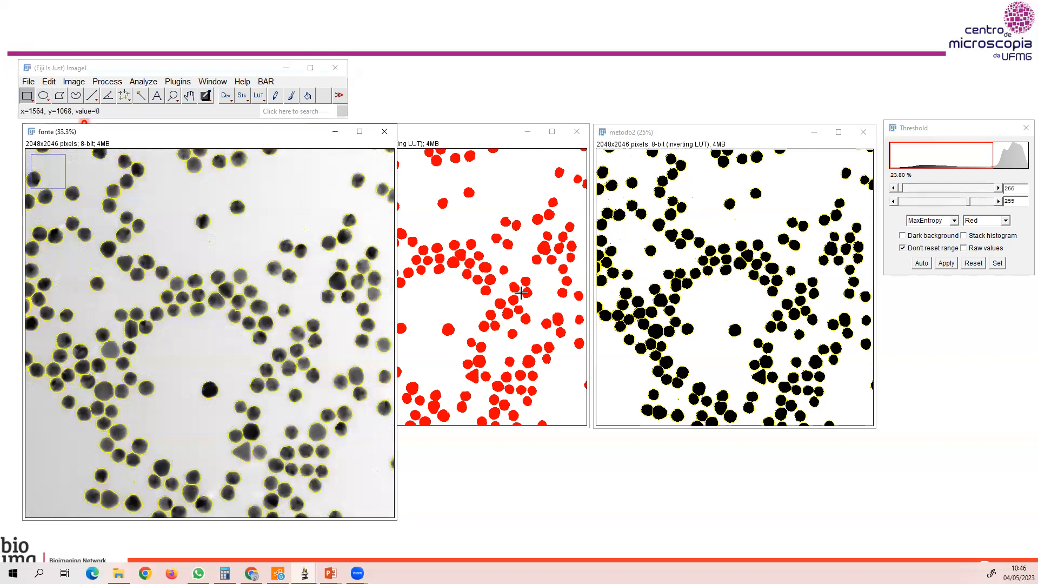
click(971, 203)
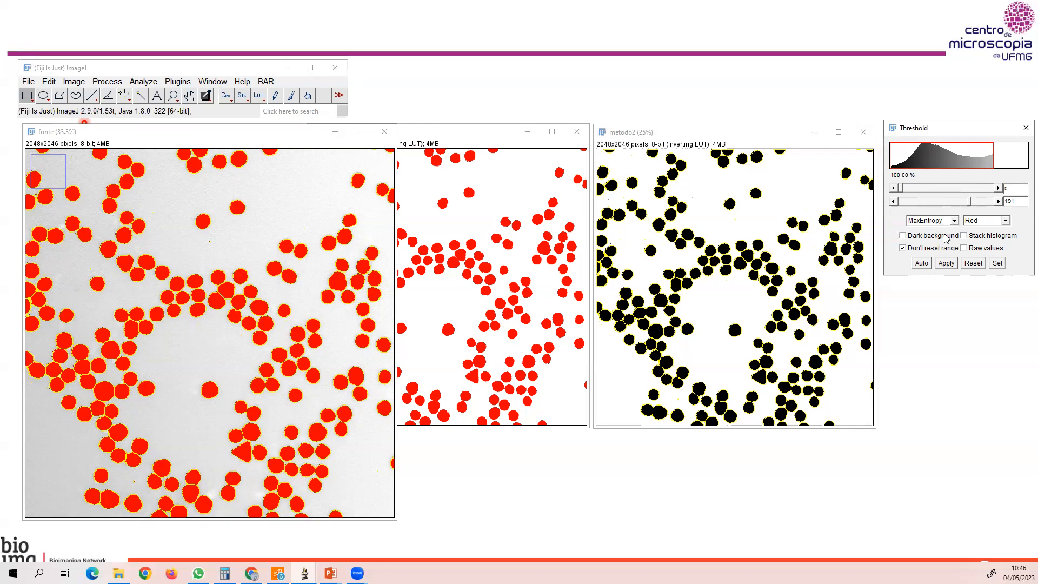
click(973, 263)
click(148, 205)
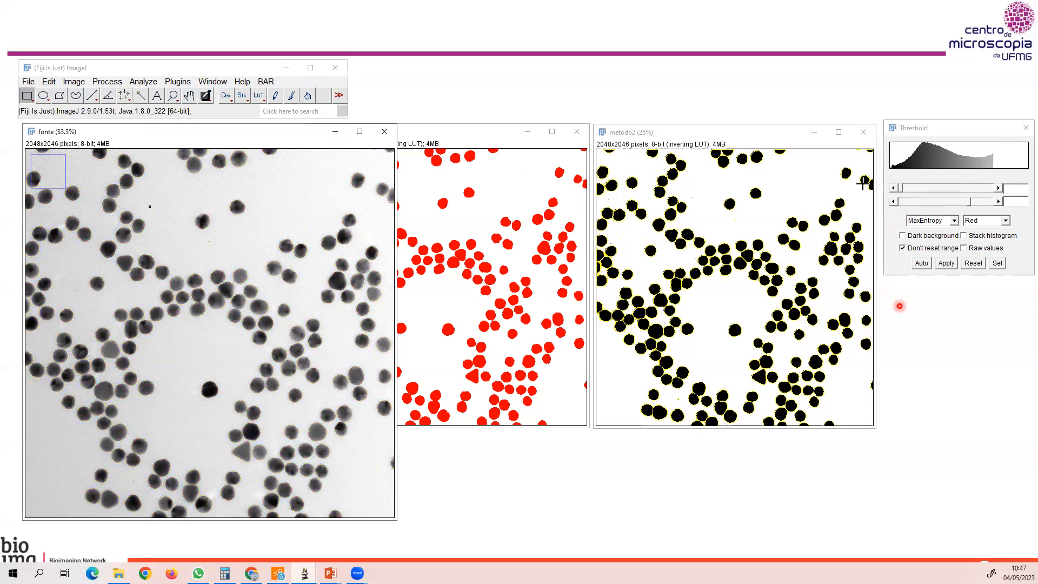
click(955, 133)
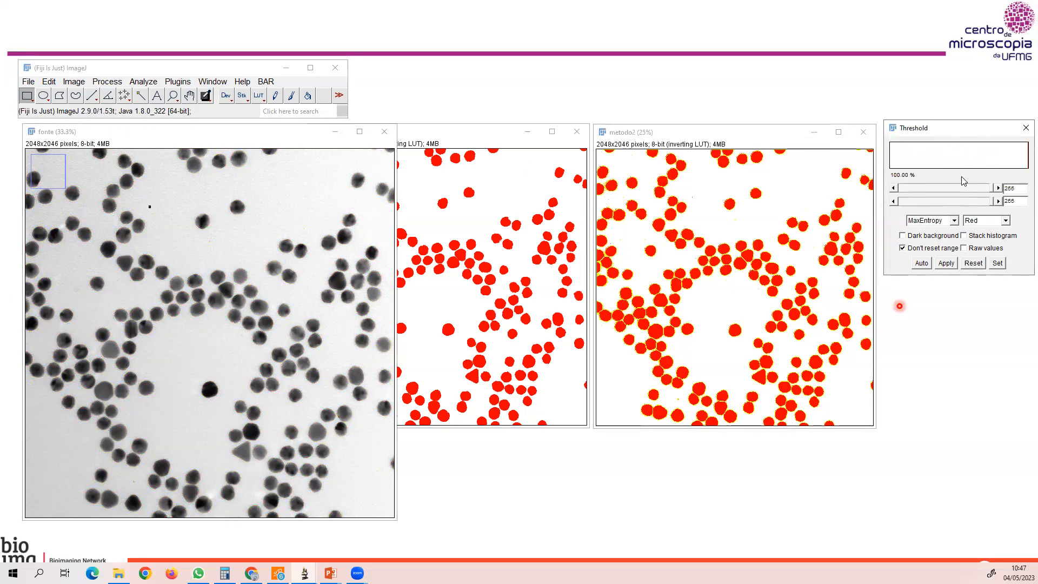
click(946, 264)
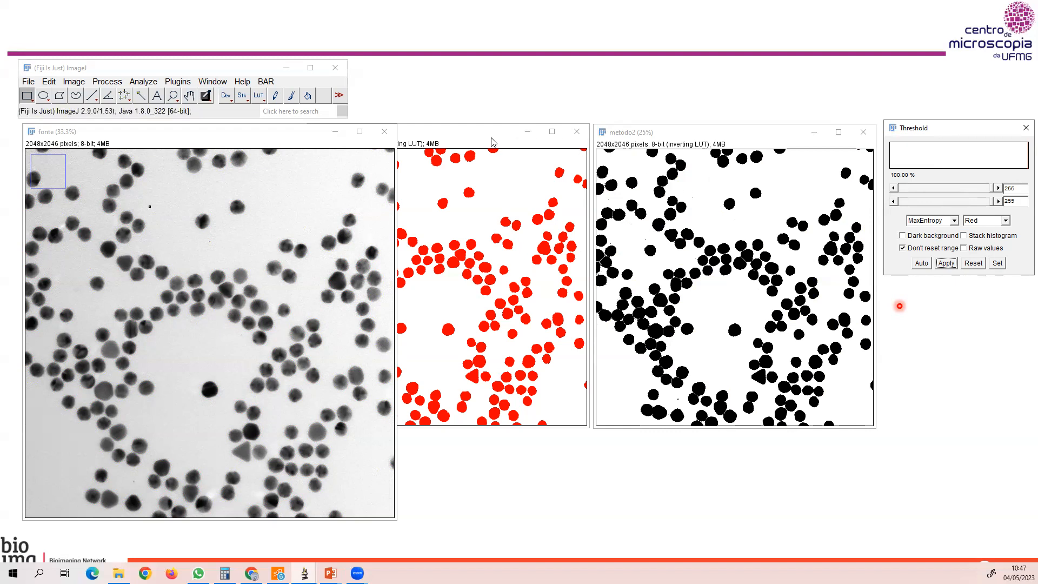
Configure the measurements to report only area fraction, toggling off Area and Feret's diameter.
click(420, 138)
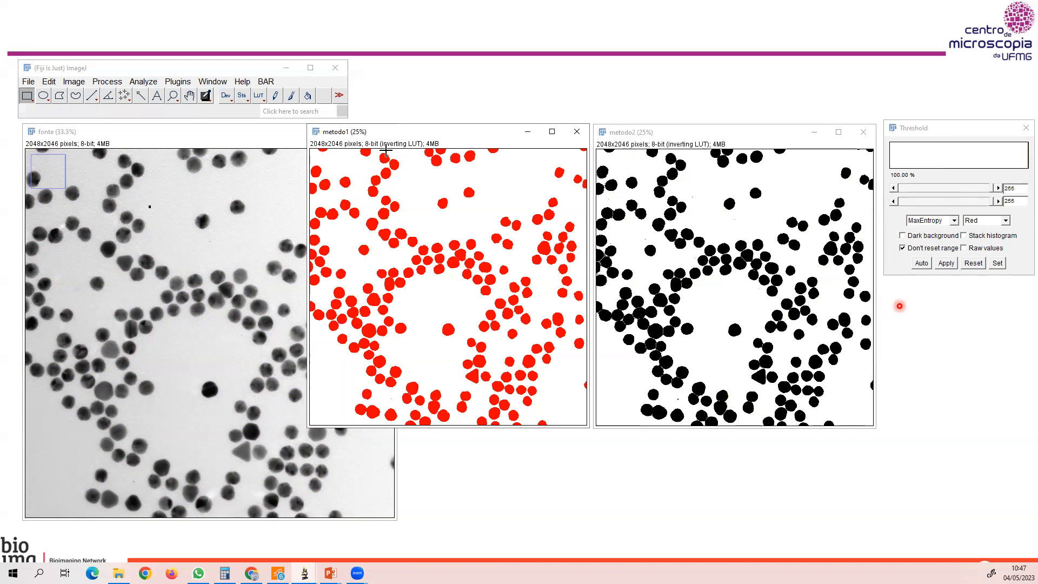
click(142, 82)
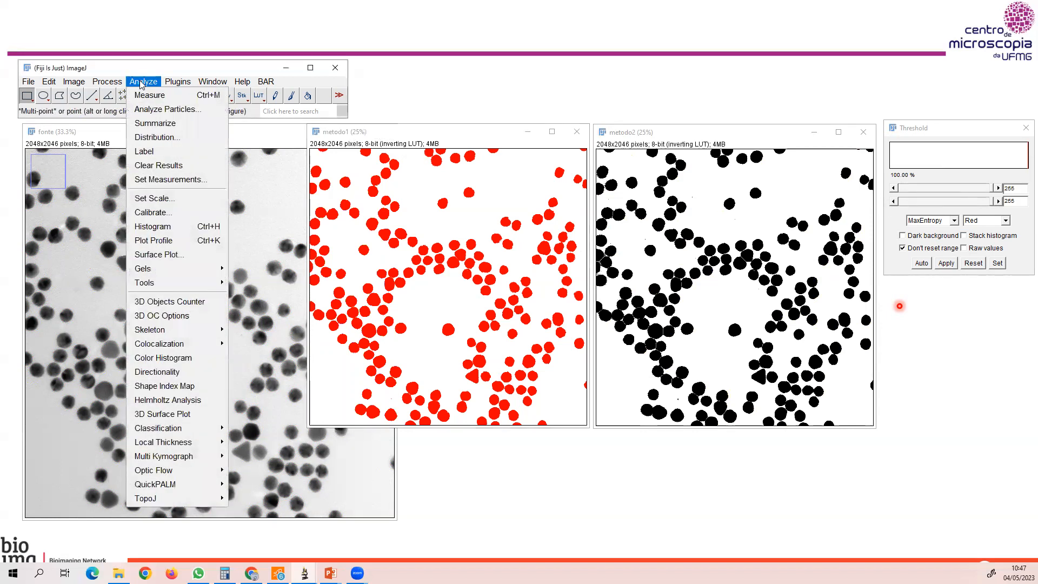
click(164, 181)
click(453, 108)
click(524, 169)
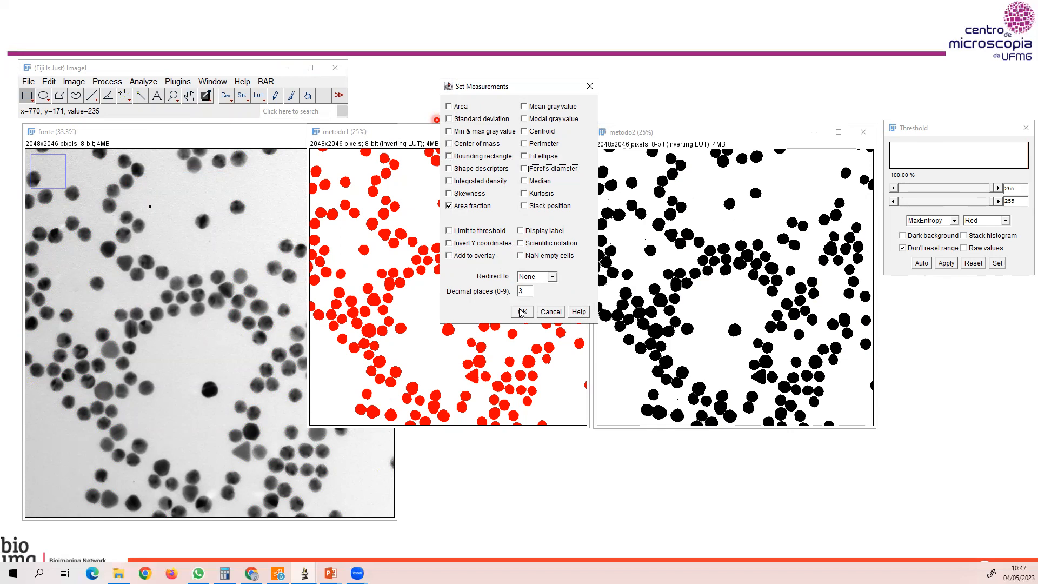
click(521, 313)
Measure the area fraction of the metodo1 image and of the metodo2 image.
click(341, 133)
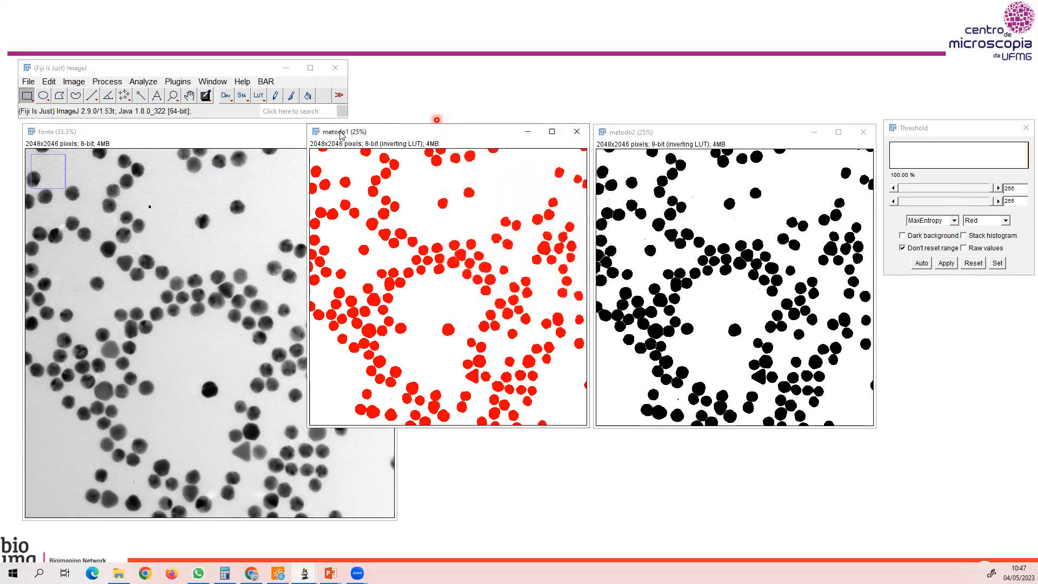
click(144, 81)
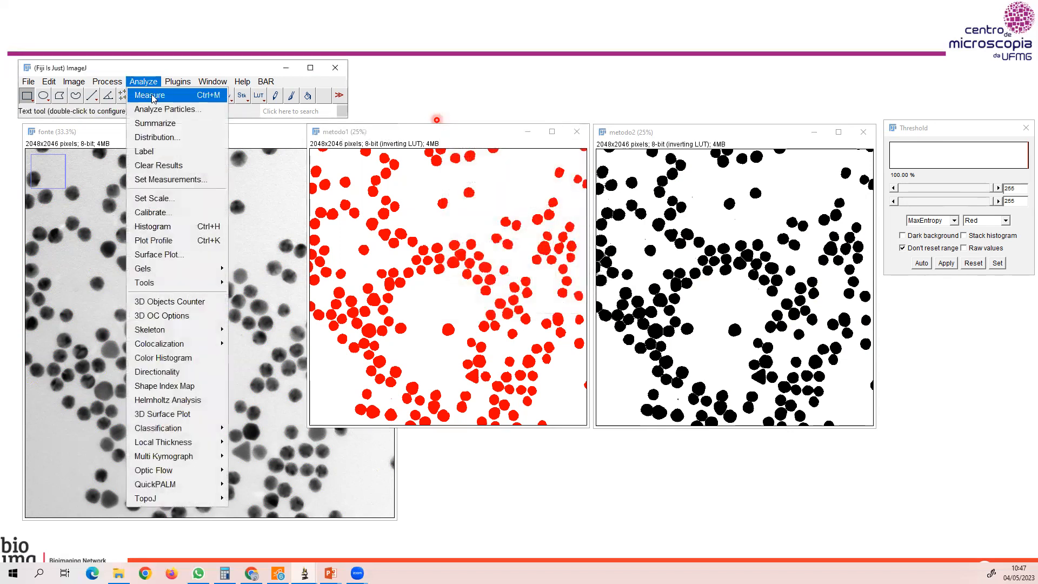
click(150, 96)
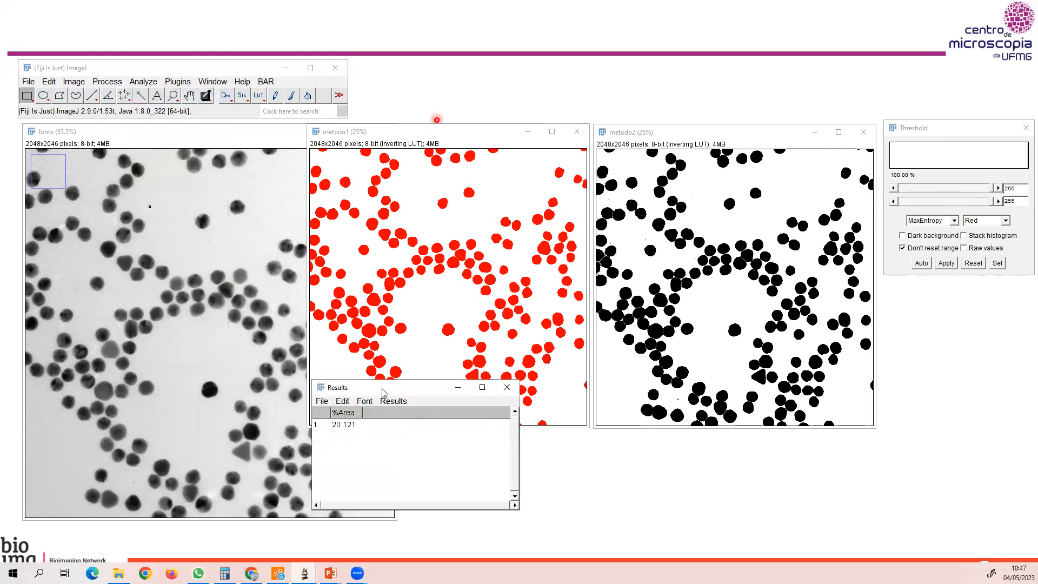
drag(382, 392, 464, 349)
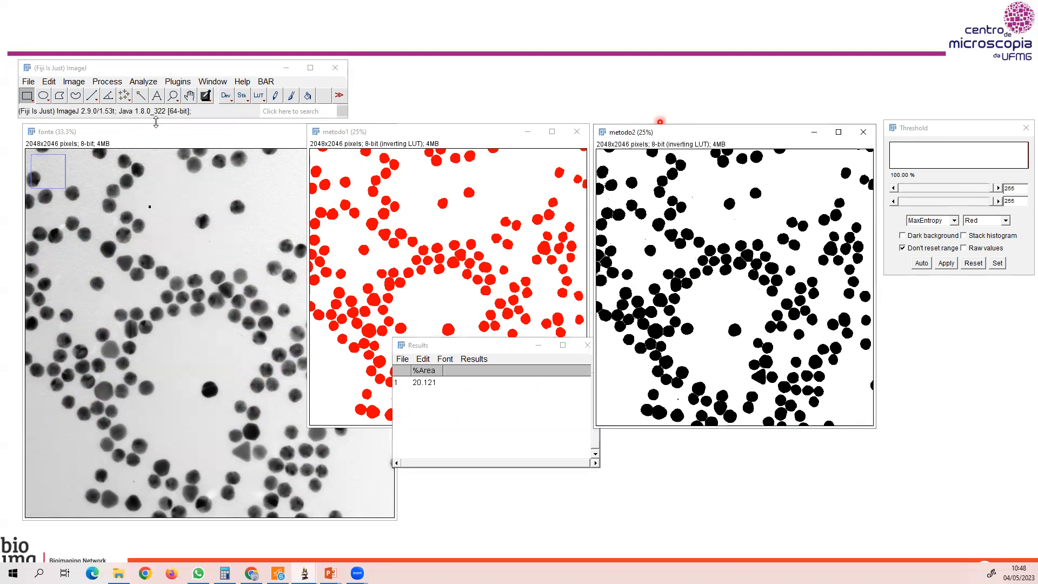
click(143, 82)
click(147, 95)
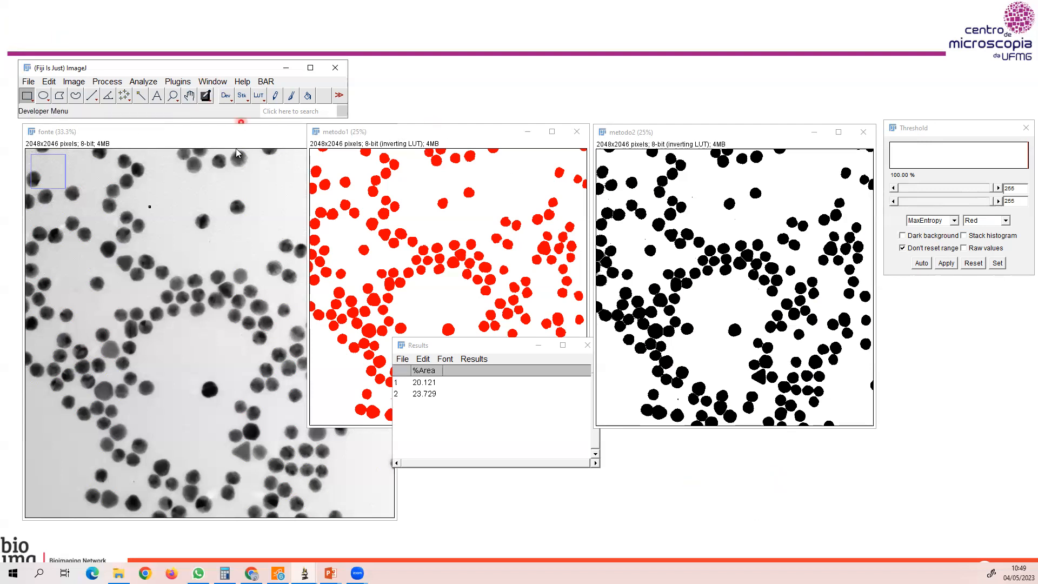
Close all open images without saving their changes.
click(29, 81)
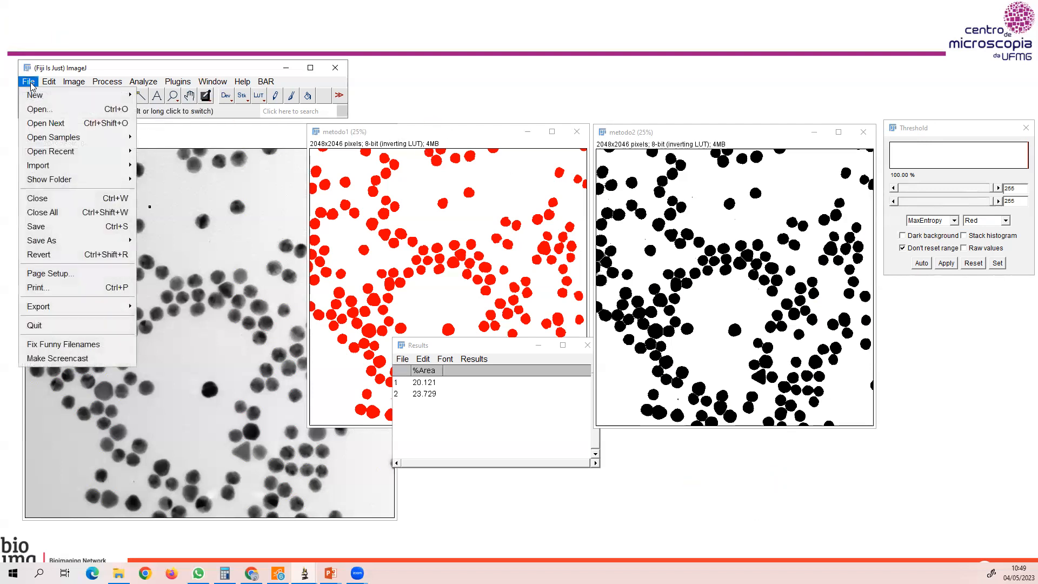
click(50, 213)
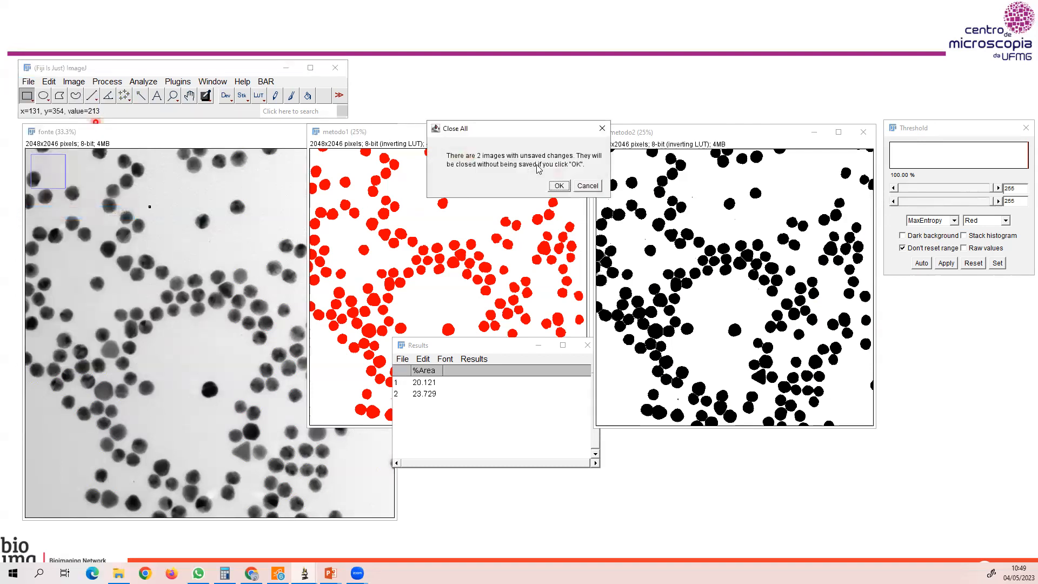
click(557, 186)
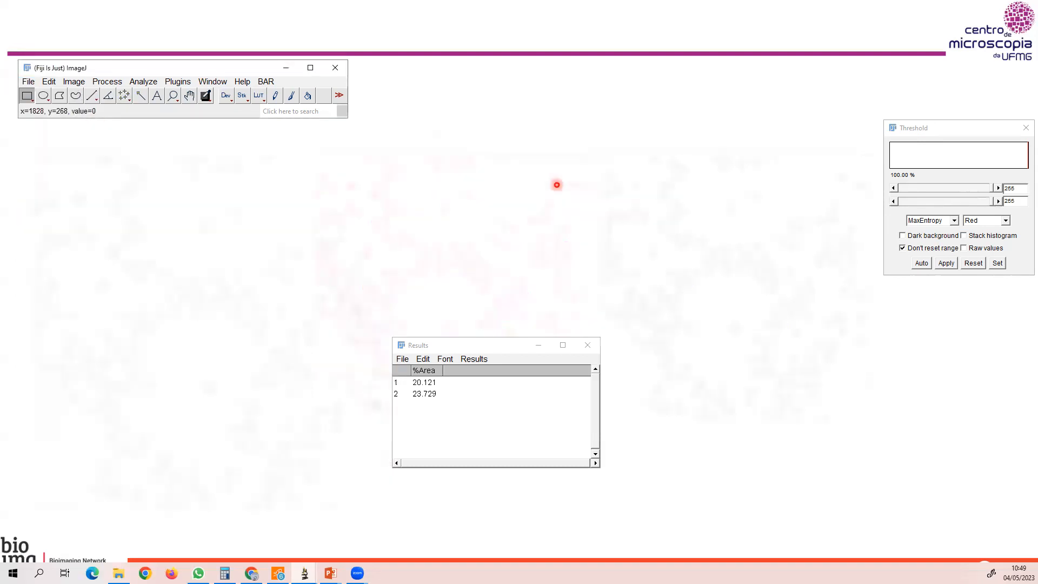
Close the Results table without saving the measurements, and close the Threshold dialog.
click(587, 345)
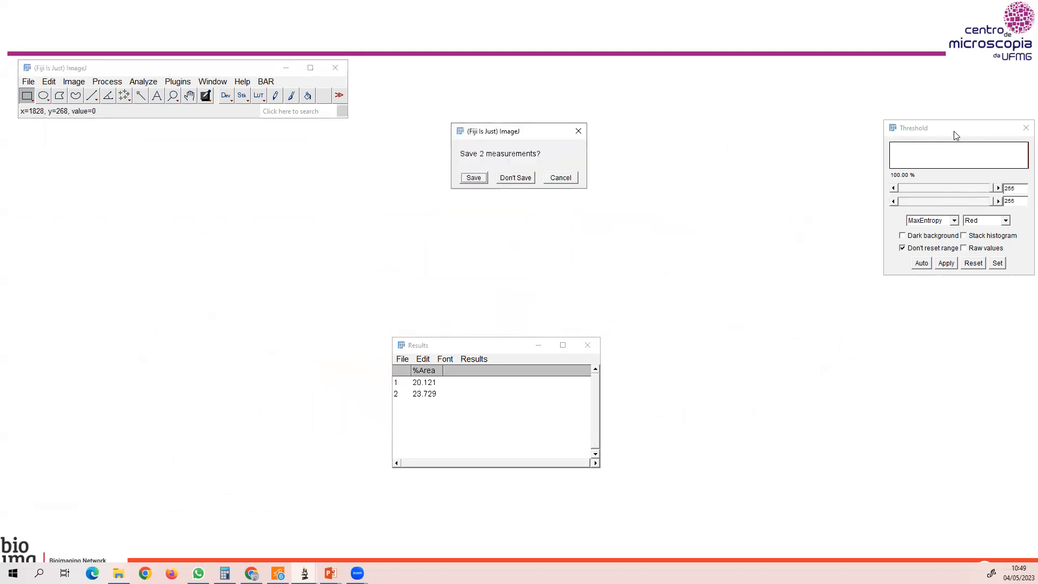
click(531, 178)
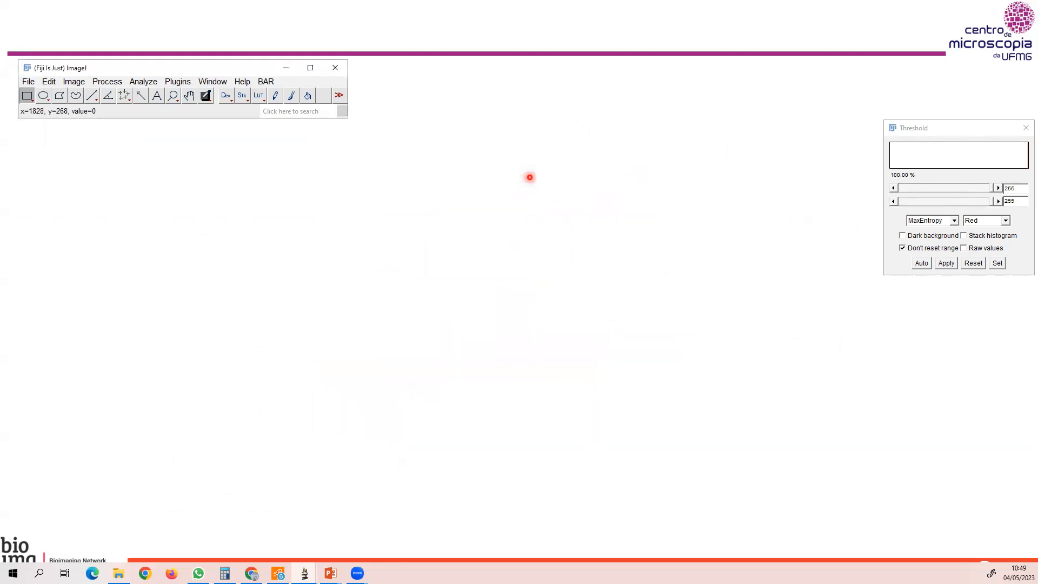
click(1025, 127)
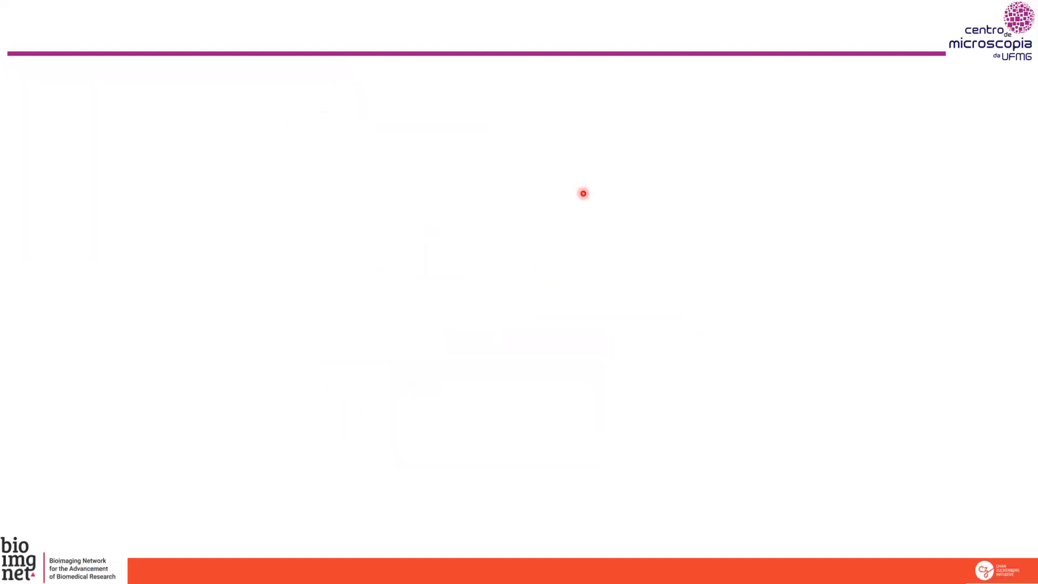
Advance the presentation, switch back to Fiji and start opening an image file.
key(Right)
key(alt+Tab)
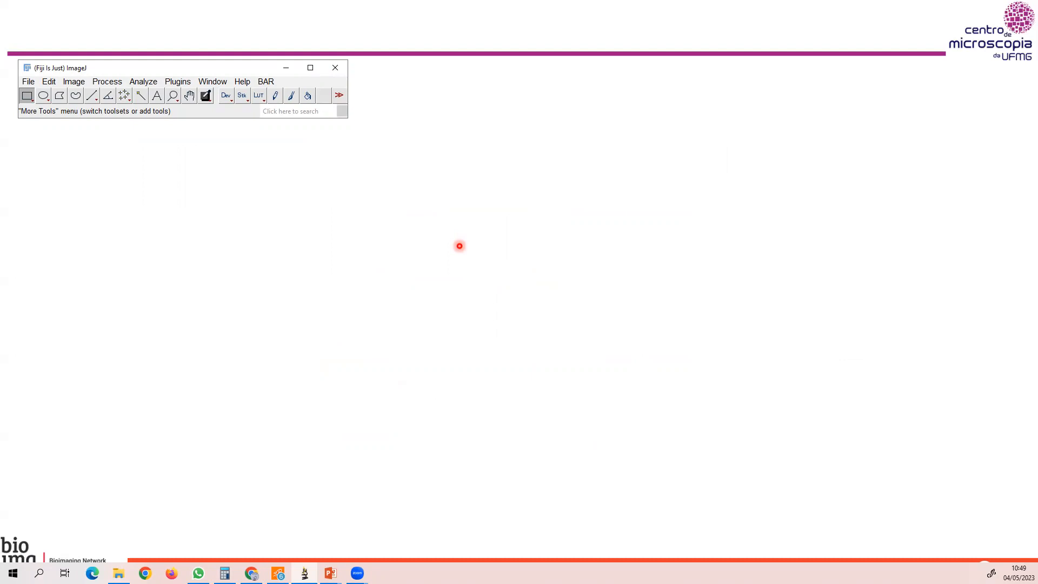
click(28, 82)
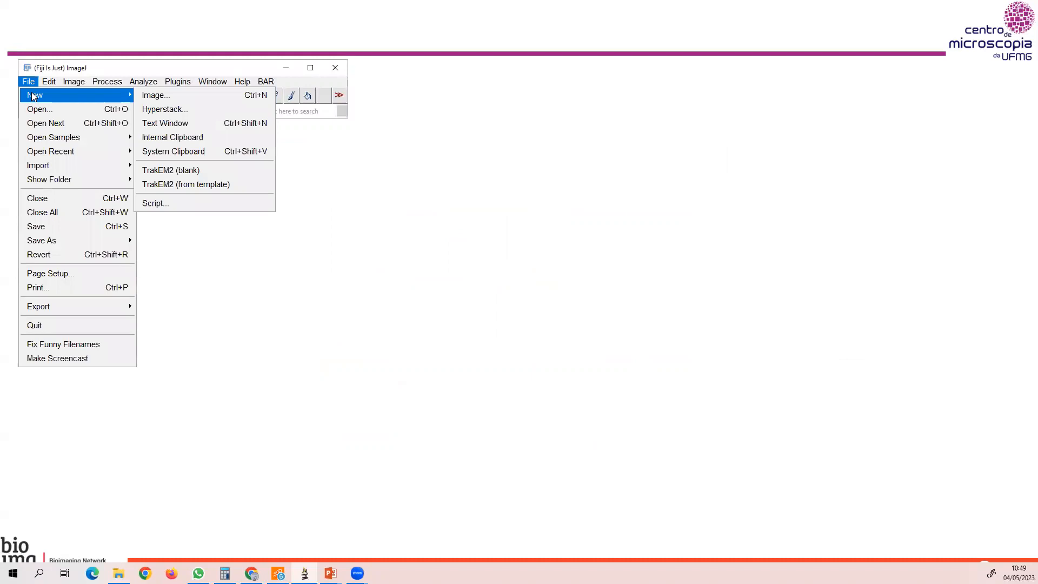
click(44, 111)
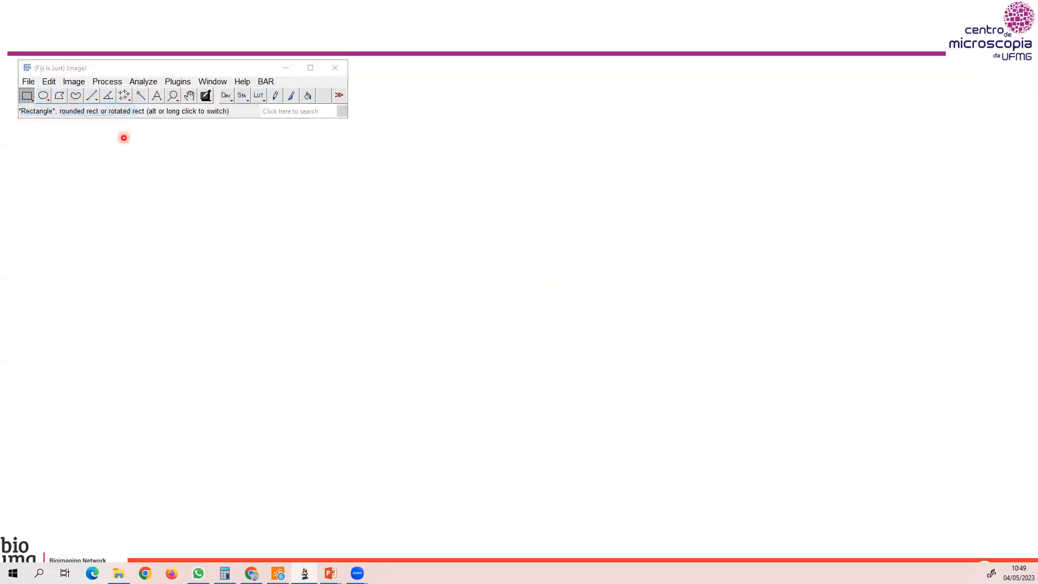
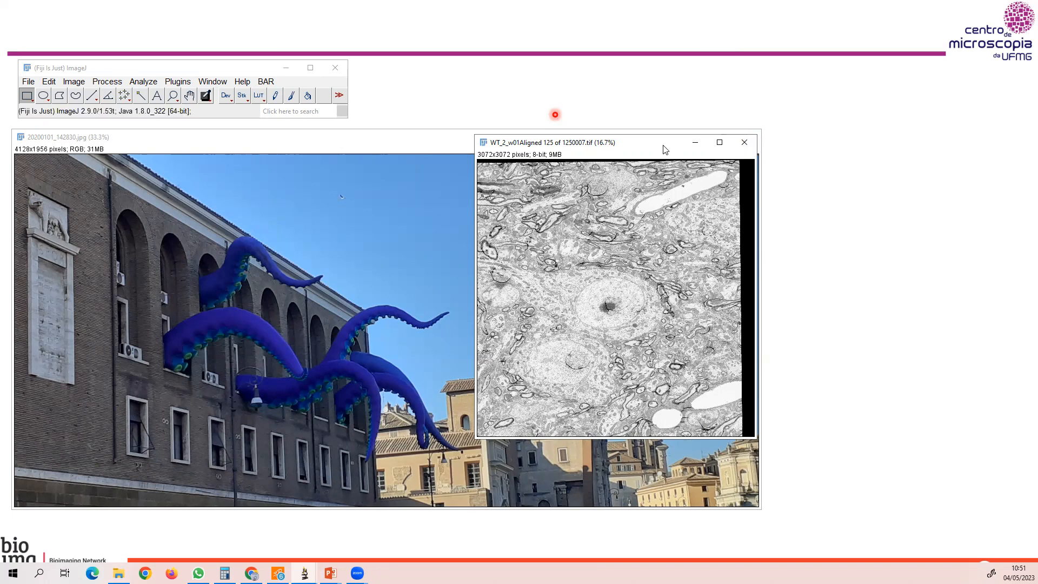
Close the WT_2_w01Aligned TEM image, leaving only the 20200101_142830.jpg photo open.
drag(665, 149, 651, 153)
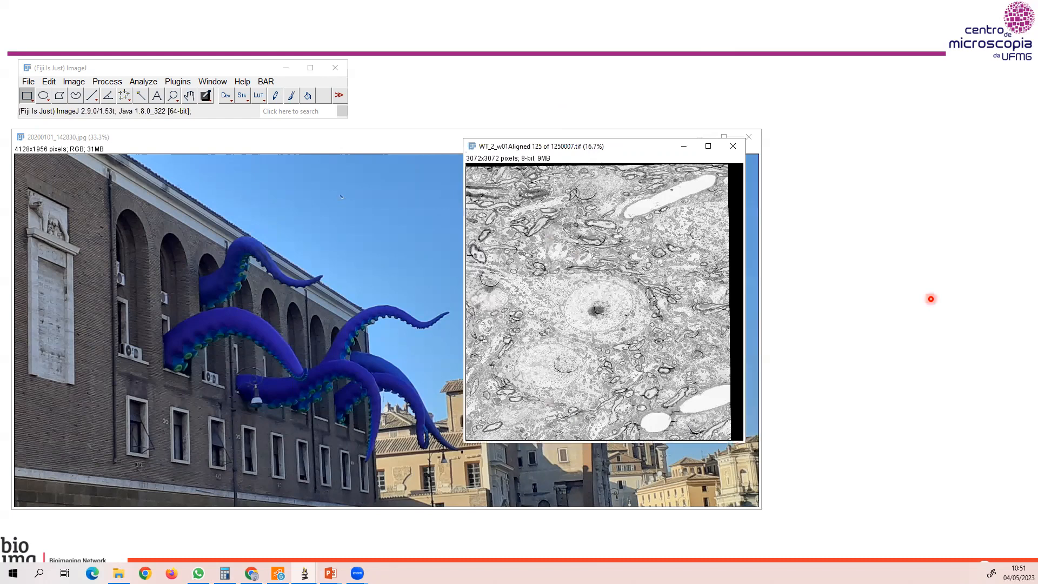
click(931, 299)
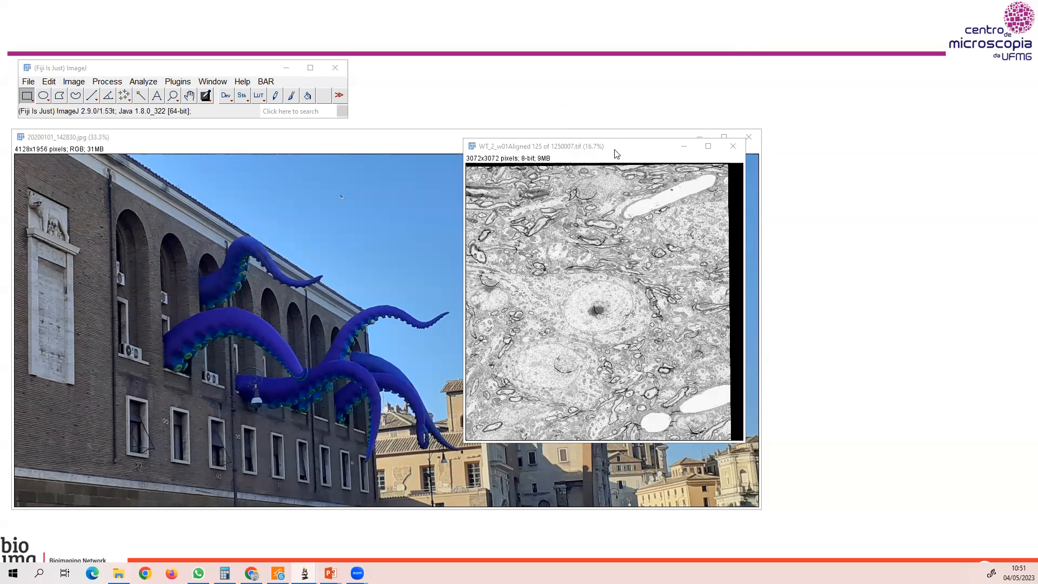
drag(615, 153, 629, 149)
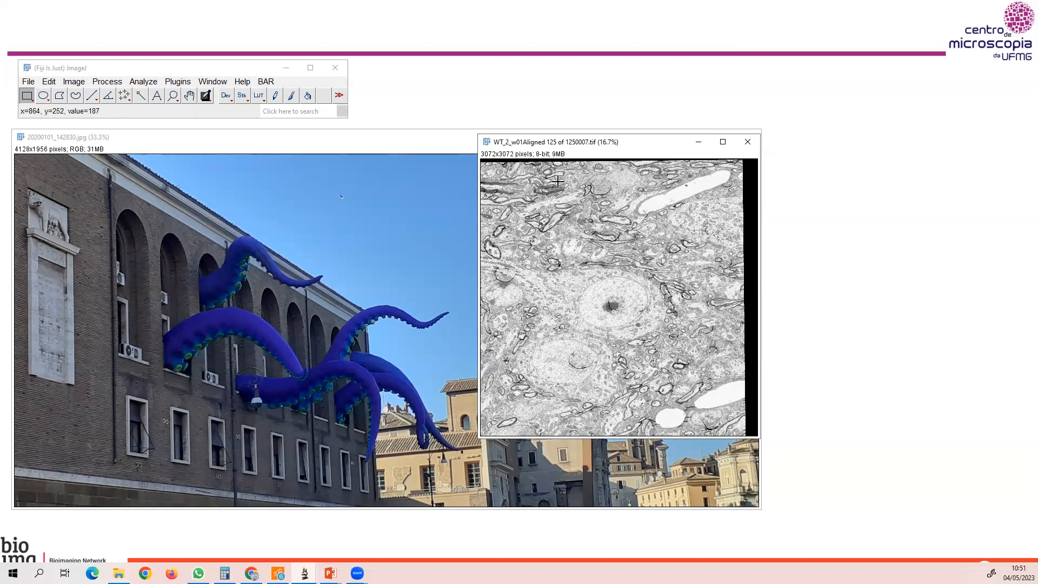
click(748, 141)
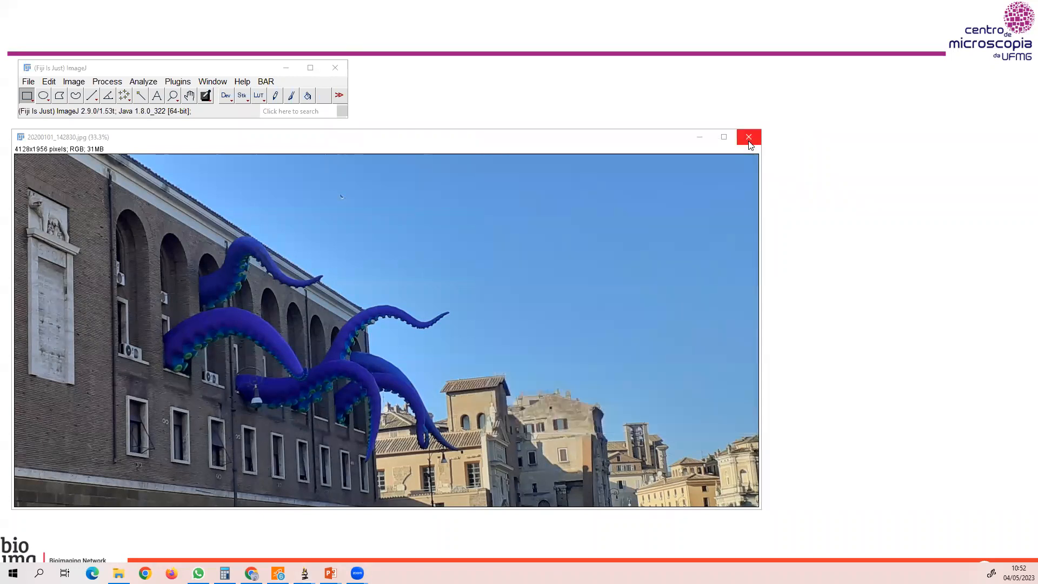
click(537, 148)
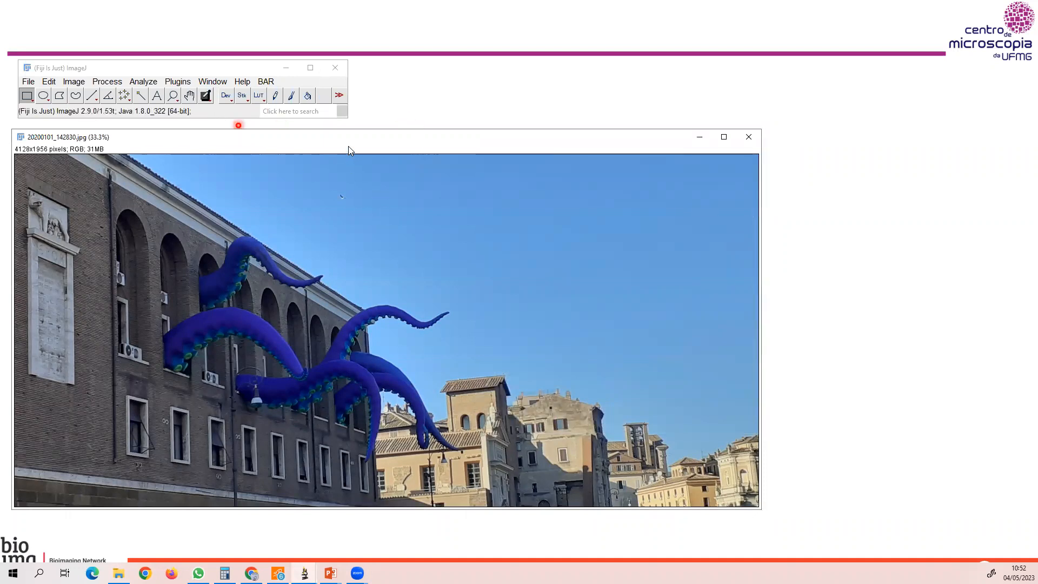
Open Color Threshold for the building photo and place its dialog beside the image.
drag(370, 147, 391, 144)
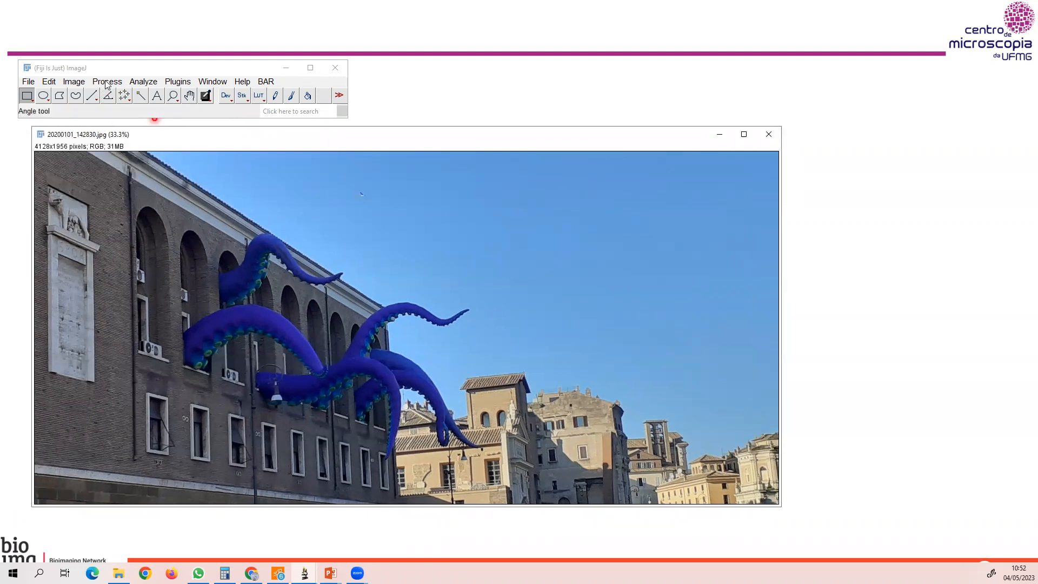
click(74, 81)
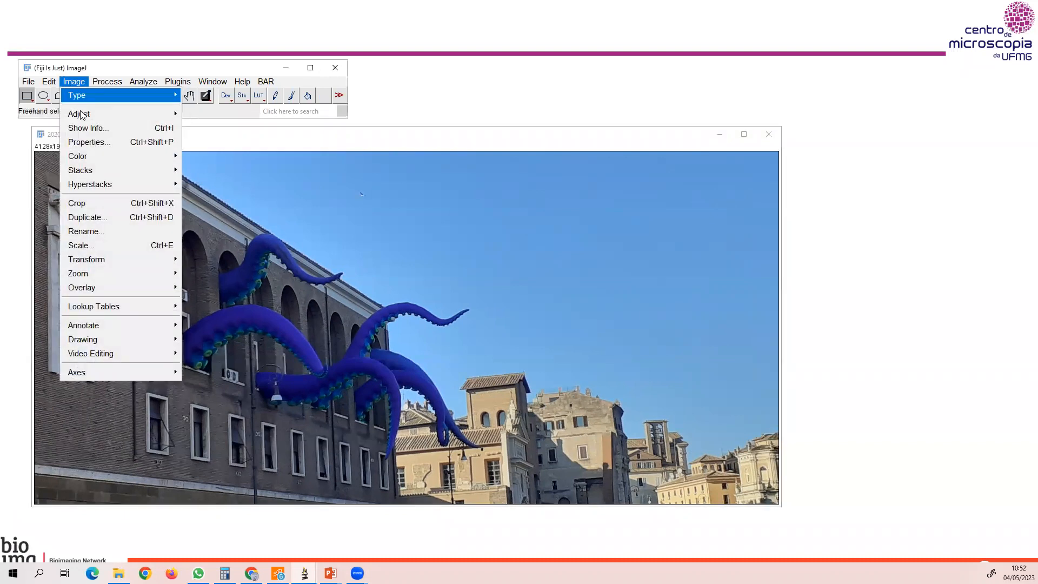
mouse_move(79, 115)
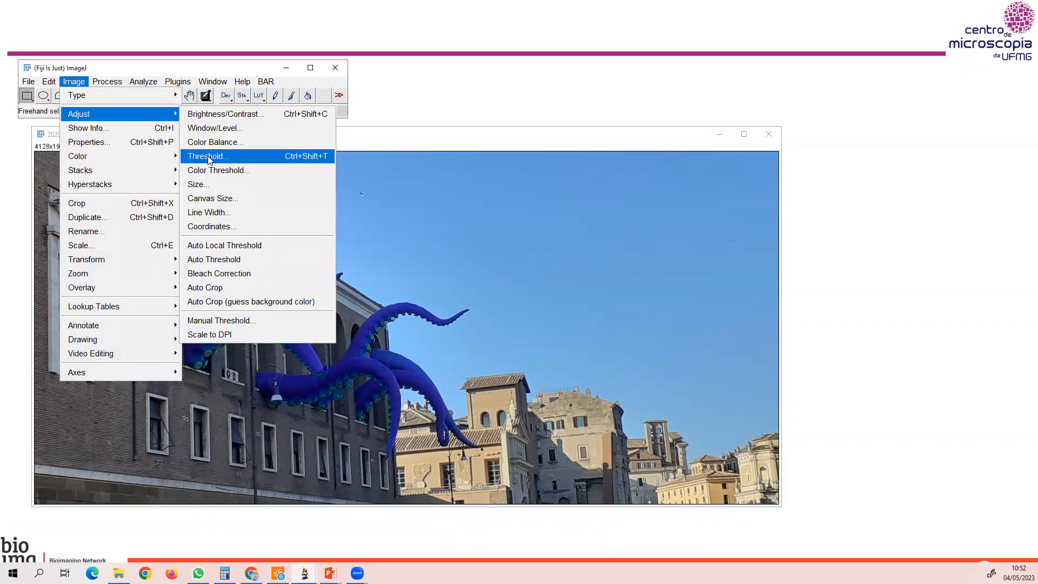
click(245, 173)
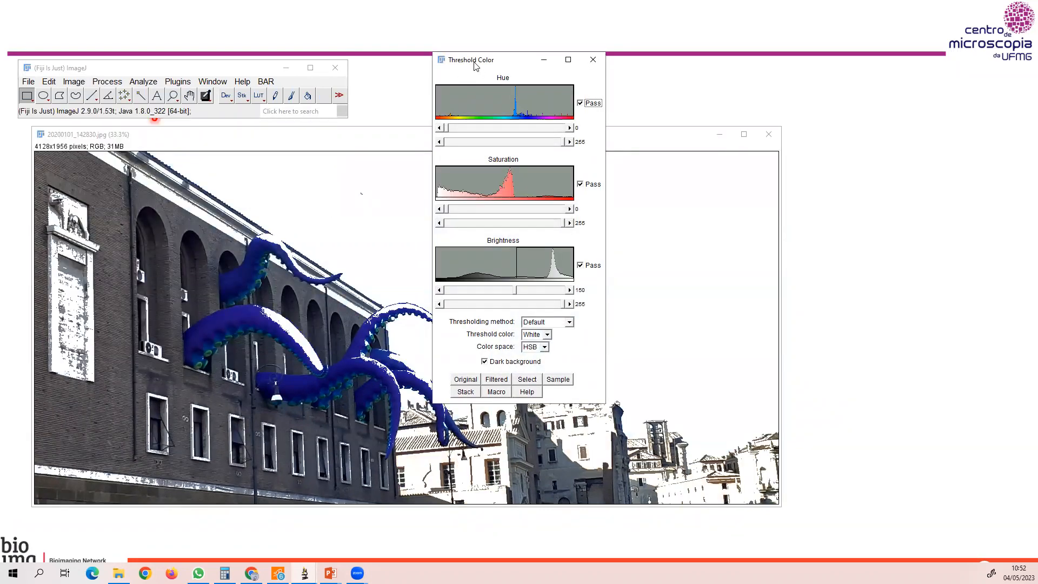
drag(488, 66, 865, 106)
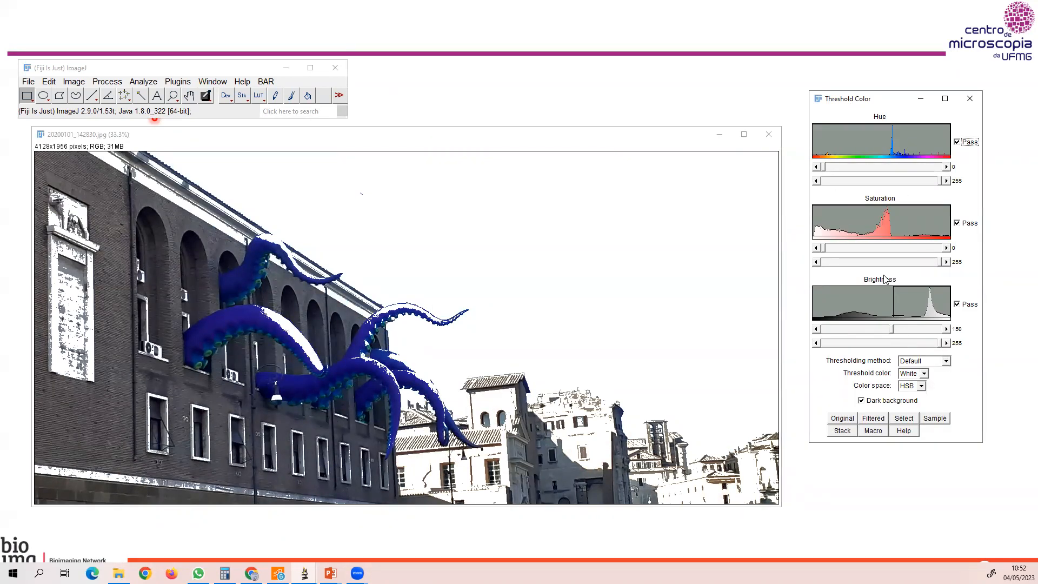
Restrict the color threshold to hue 136–170 and brightness 200–255 to select the sky, and bring the dialog closer.
drag(893, 329, 812, 340)
drag(939, 181, 892, 189)
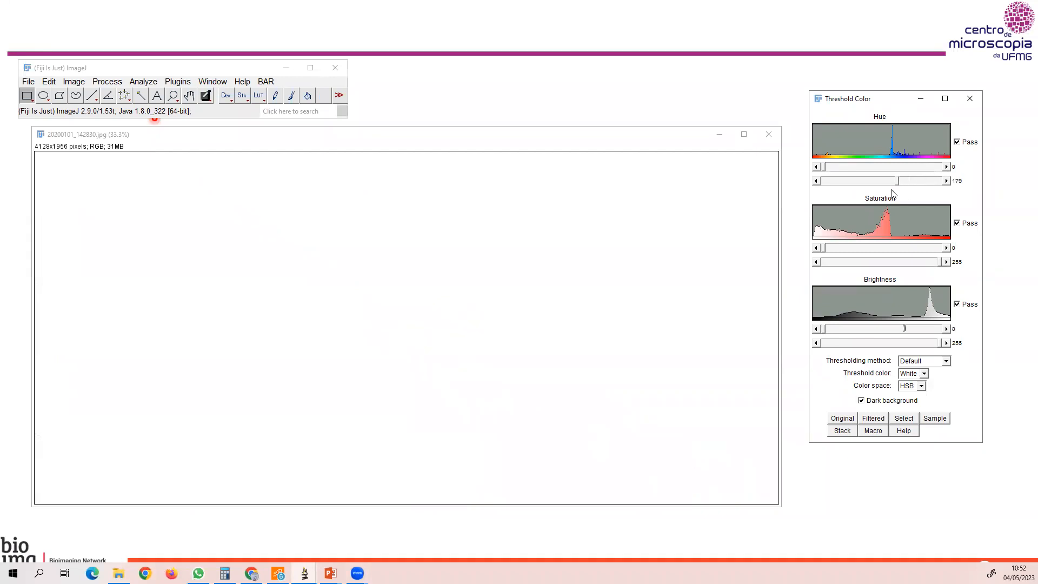
drag(824, 167, 873, 170)
drag(823, 328, 917, 333)
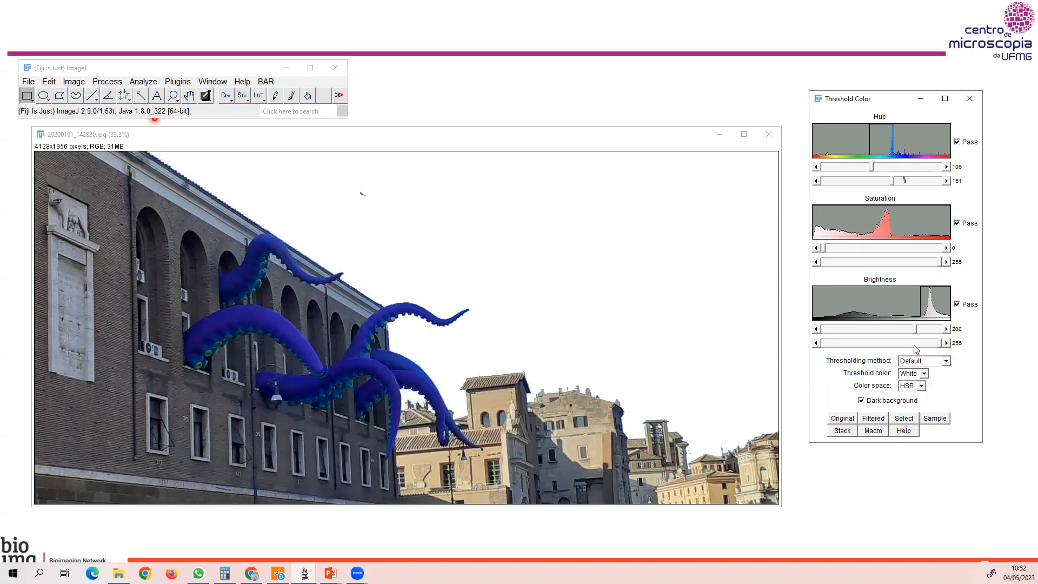
mouse_move(893, 183)
mouse_down()
mouse_move(919, 187)
mouse_move(886, 171)
mouse_up()
click(412, 147)
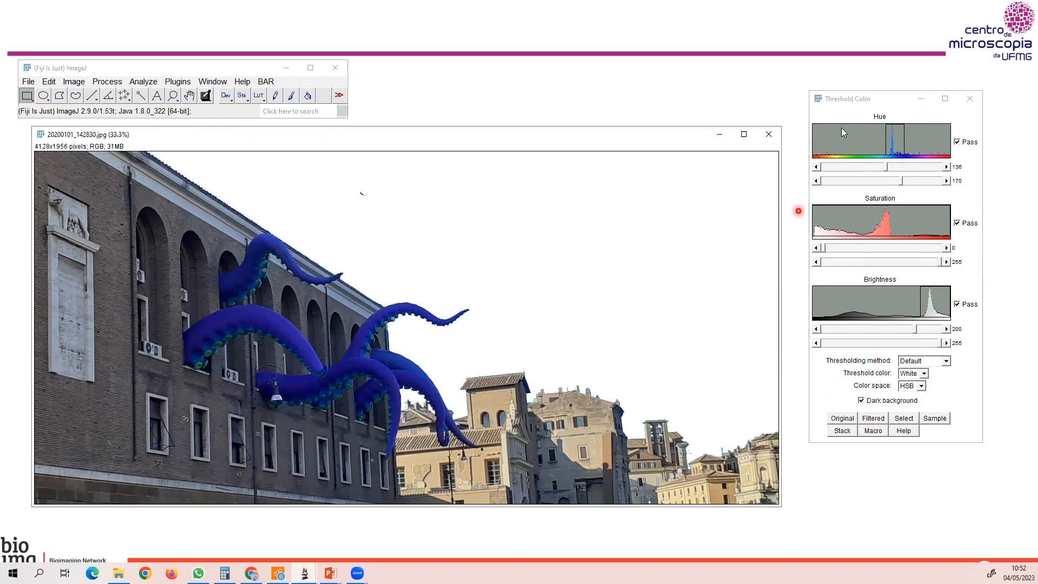
click(859, 109)
drag(809, 103, 581, 114)
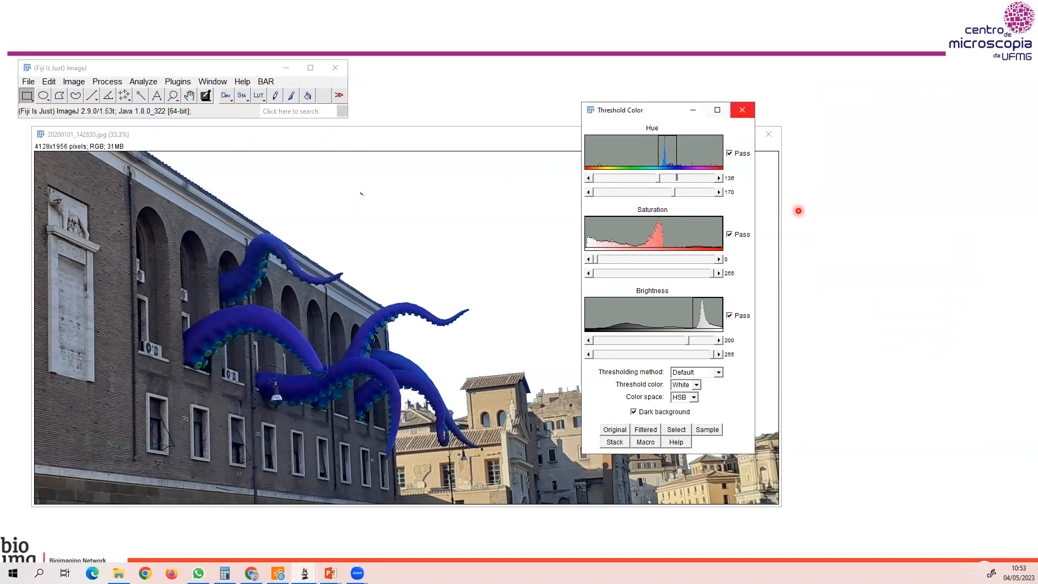
click(74, 82)
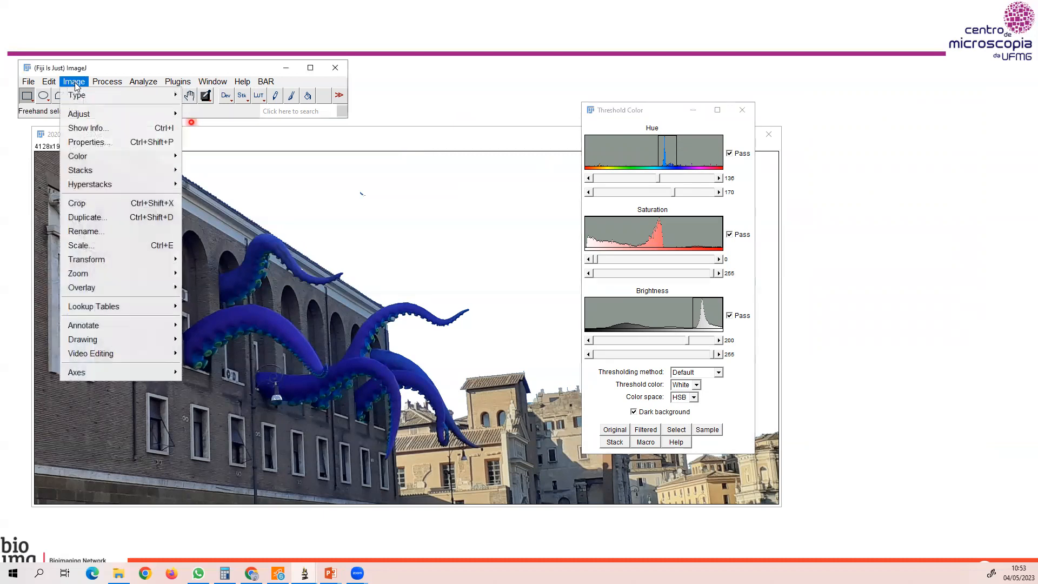
mouse_move(84, 98)
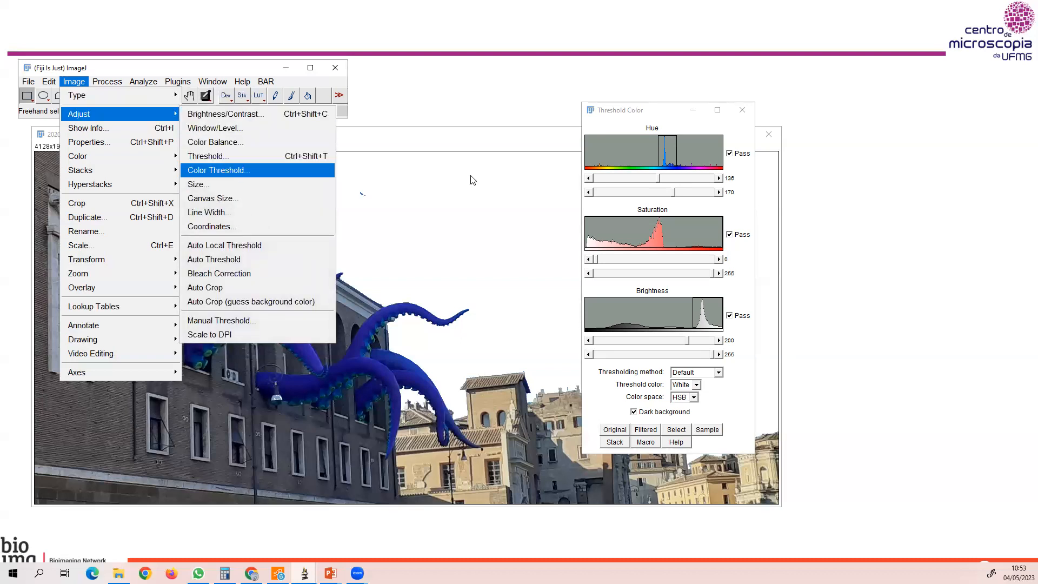
click(643, 111)
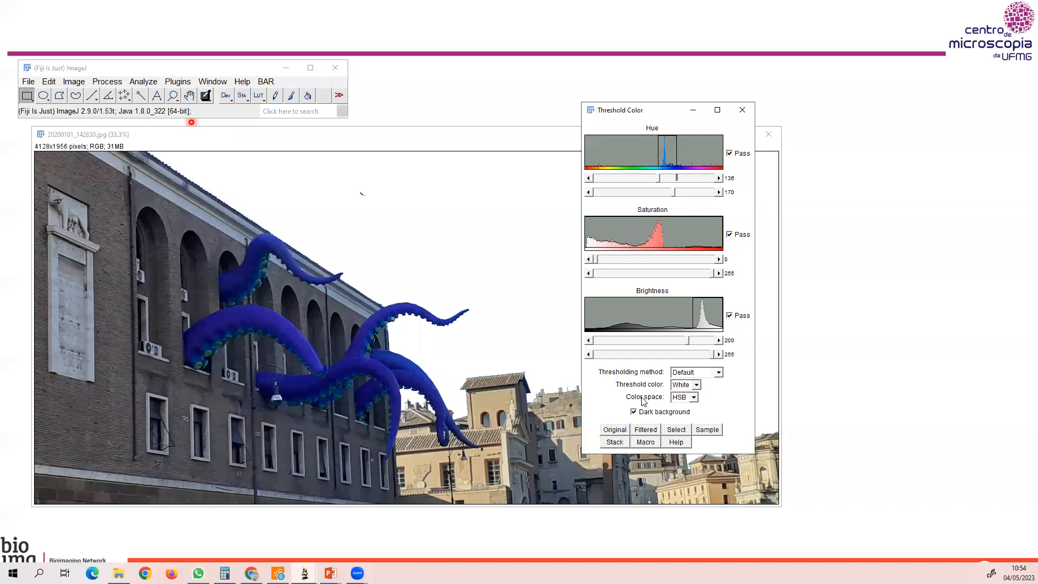
Try the RGB color space for the photo's threshold and return to HSB.
click(694, 398)
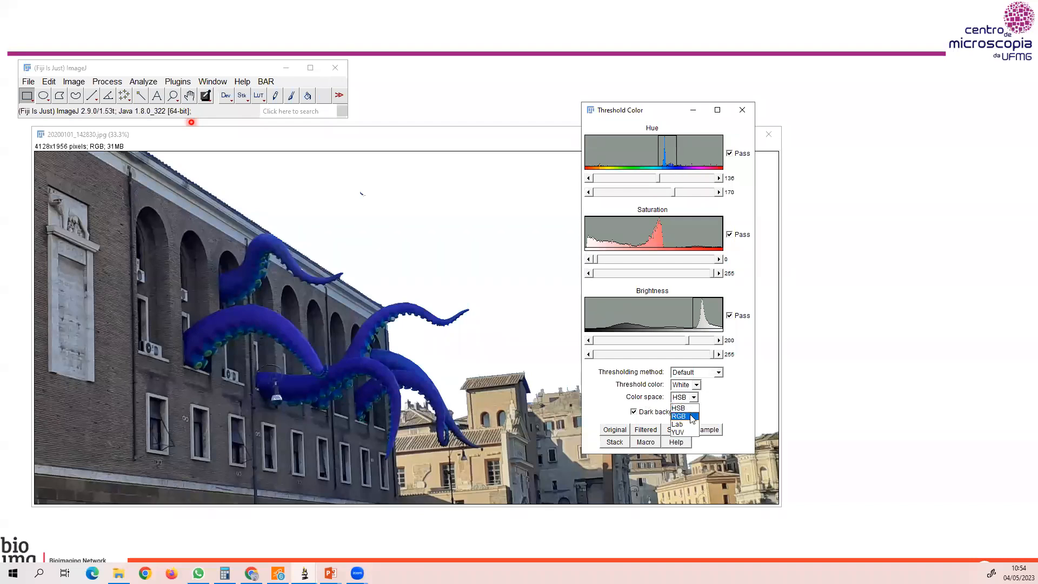
click(692, 417)
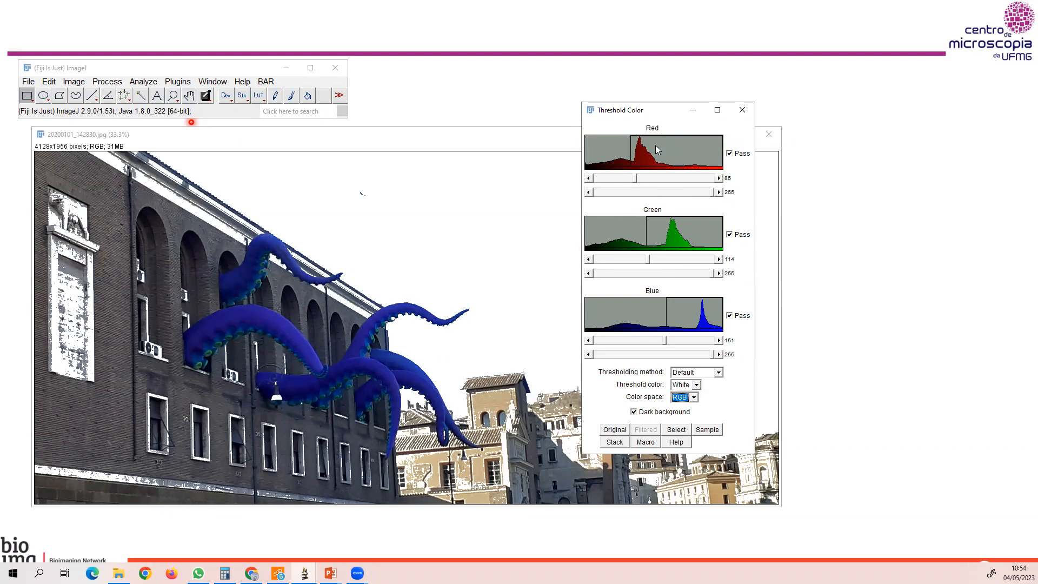
click(713, 192)
drag(712, 193, 720, 209)
click(694, 398)
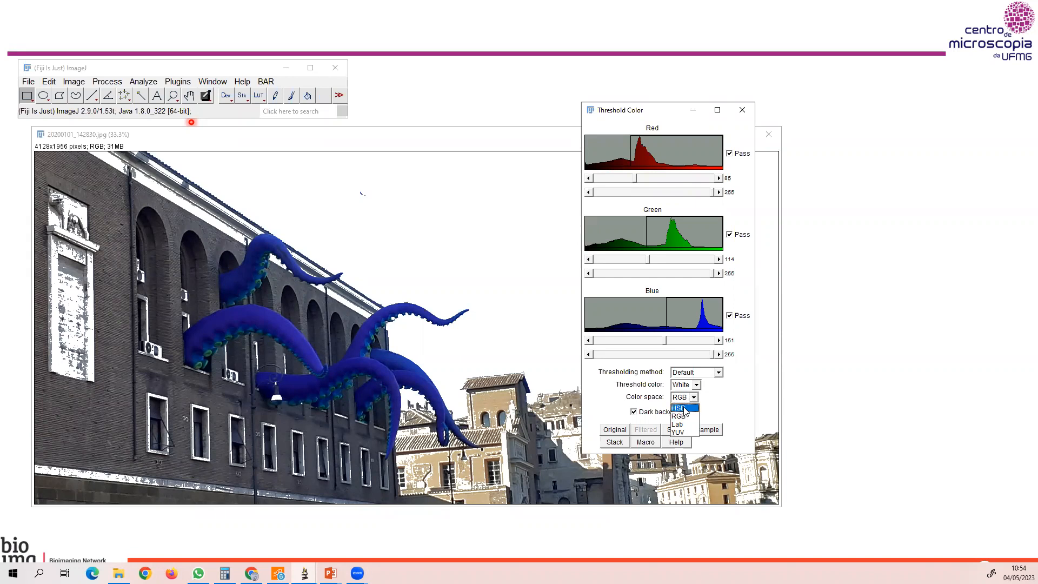
click(683, 408)
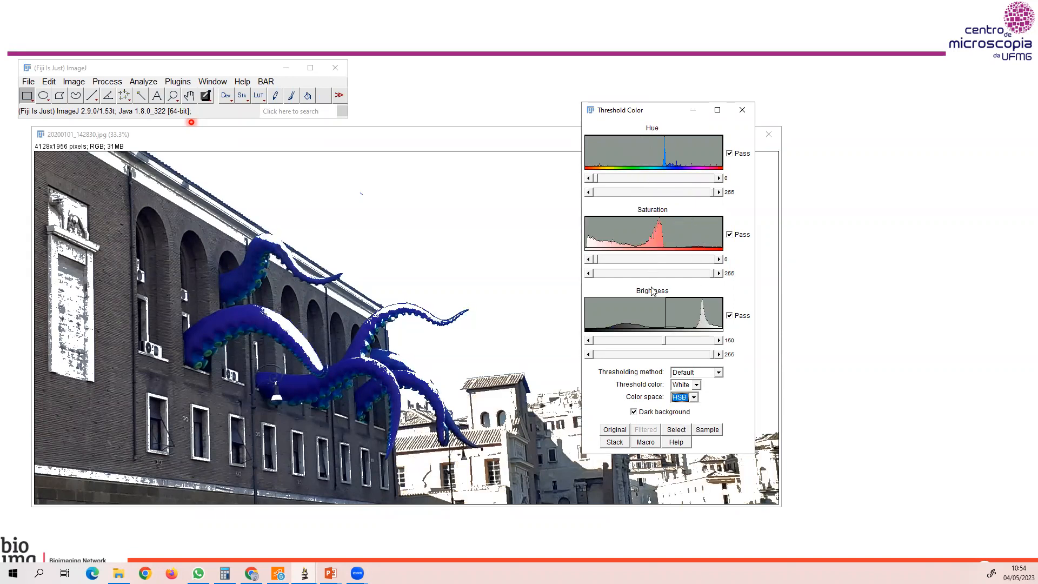
Turn off the pass option of the Brightness and Saturation filters in the color threshold.
click(718, 354)
click(730, 315)
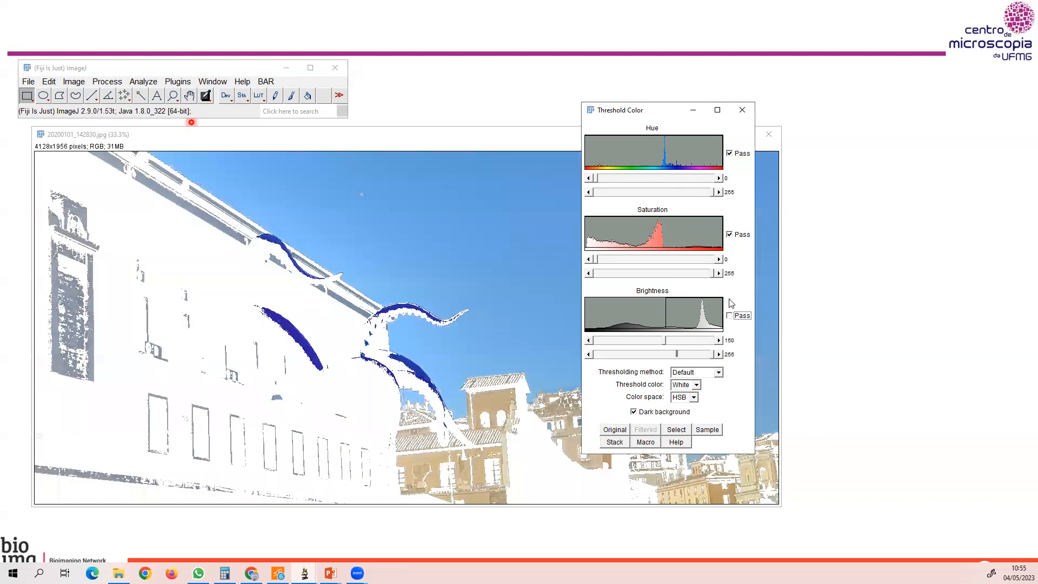
click(729, 235)
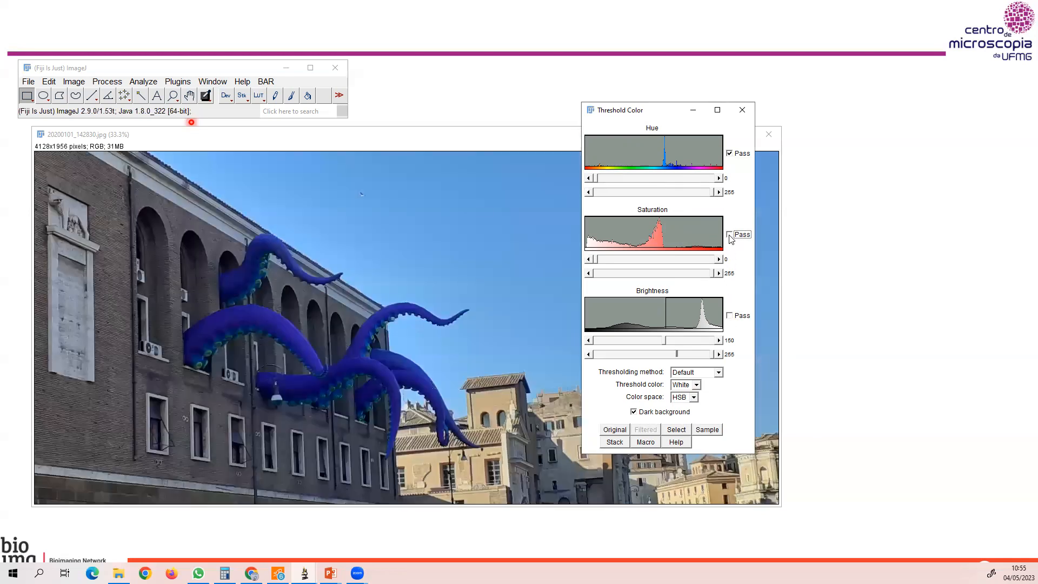
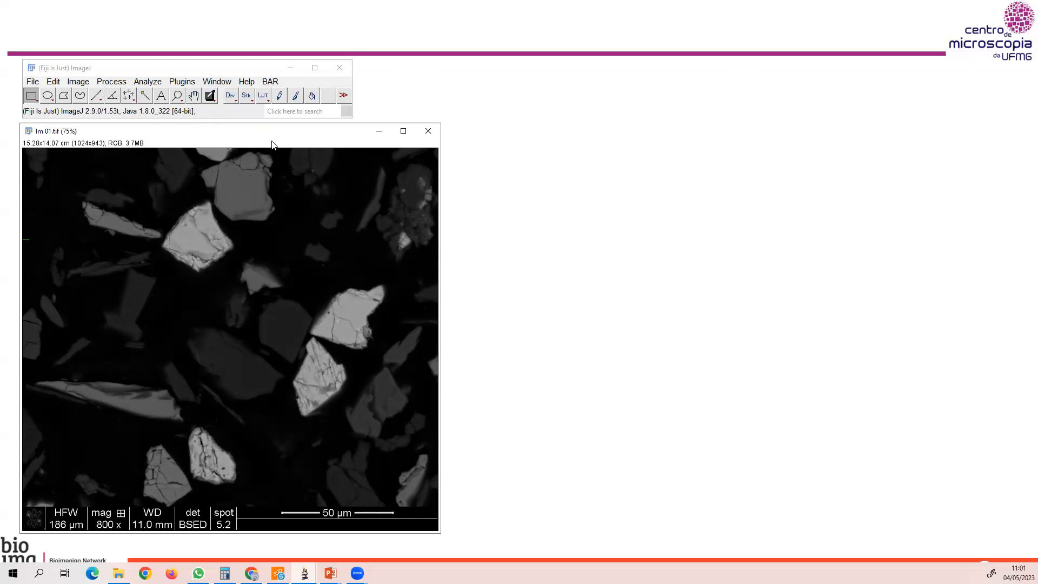
Open Trainable Weka Segmentation for Im 01.tif and place its window clear of the main toolbar.
click(182, 82)
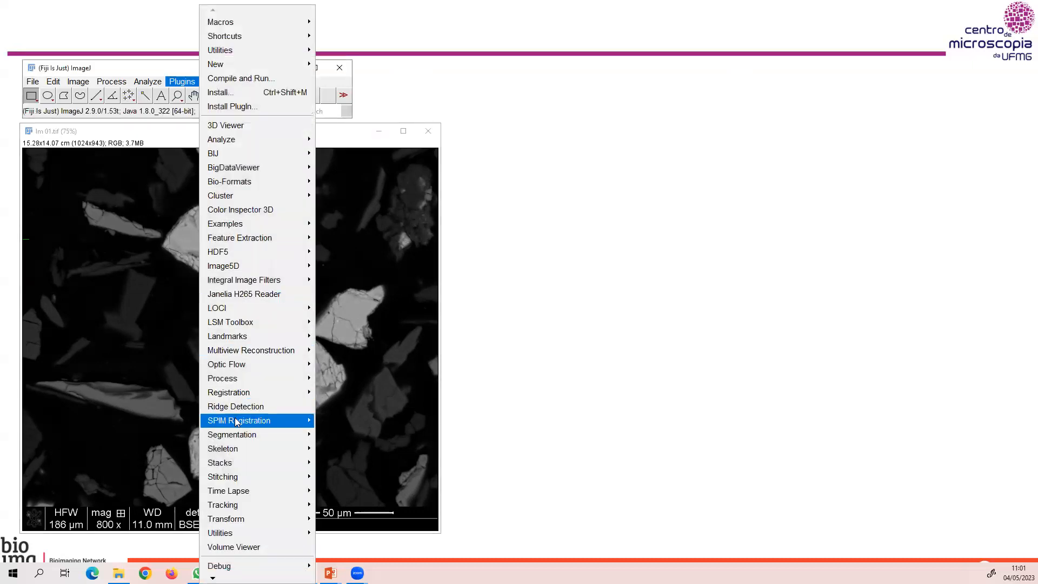
mouse_move(225, 435)
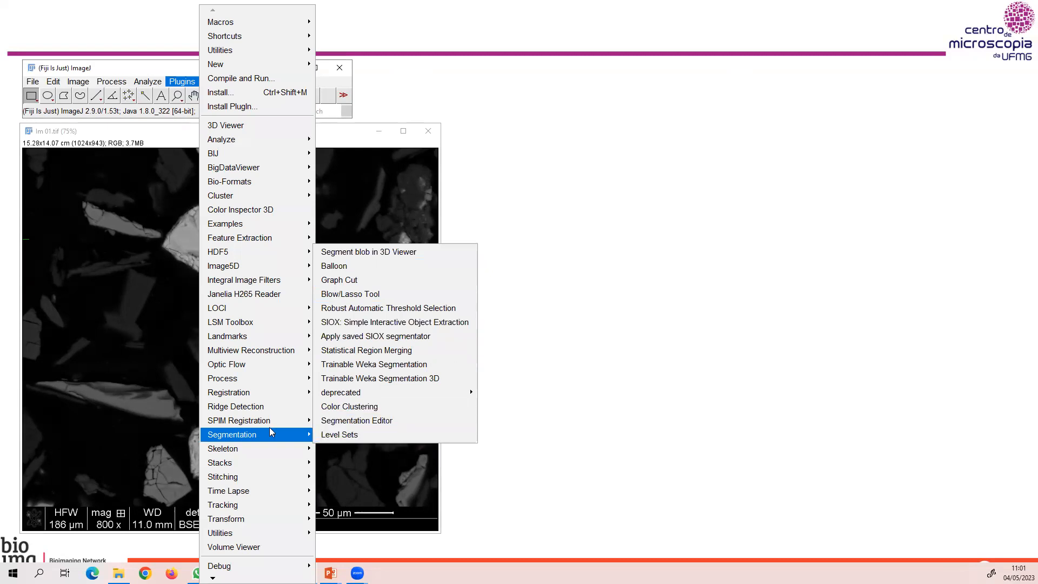
click(346, 365)
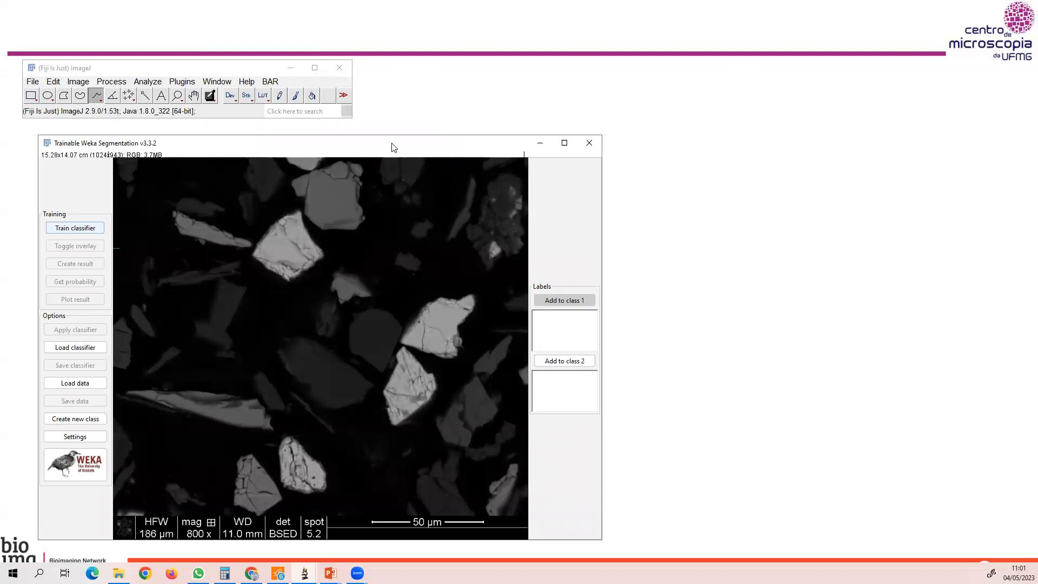
drag(393, 147, 700, 81)
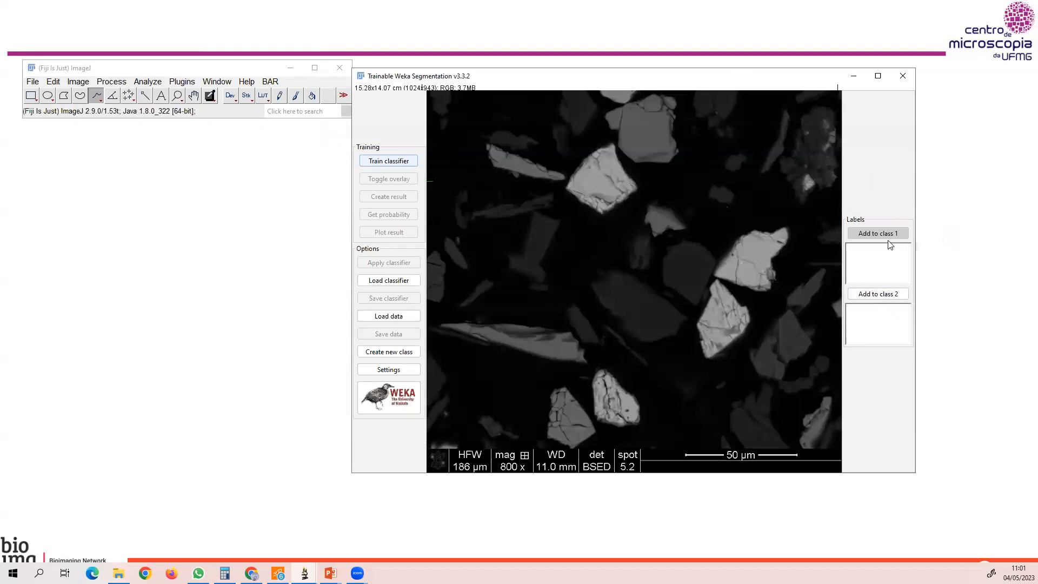
Rename the two segmentation classes as mineral1 and mineral2, and create a third class named fundo.
click(388, 372)
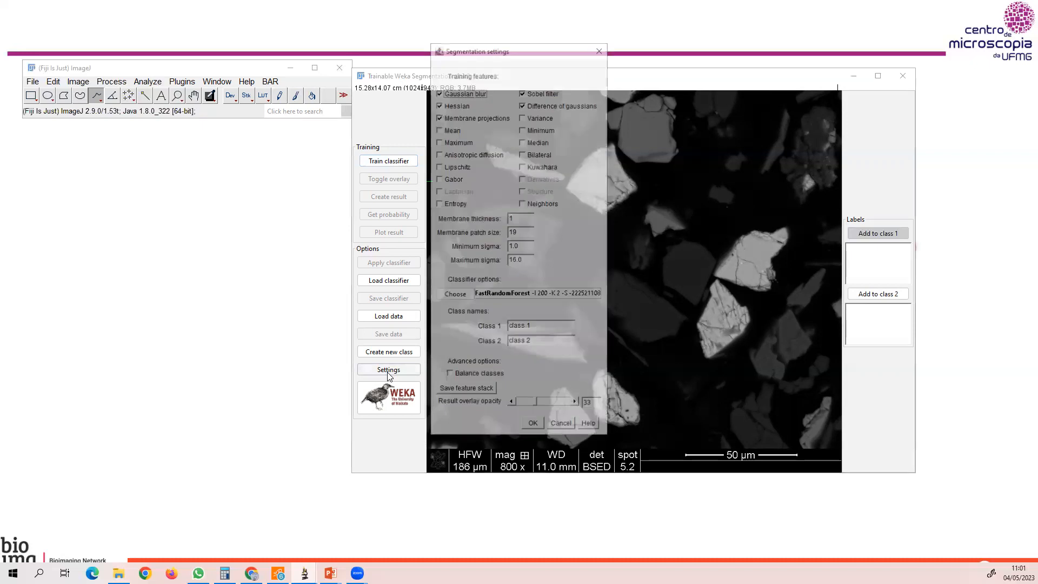
drag(540, 50, 534, 52)
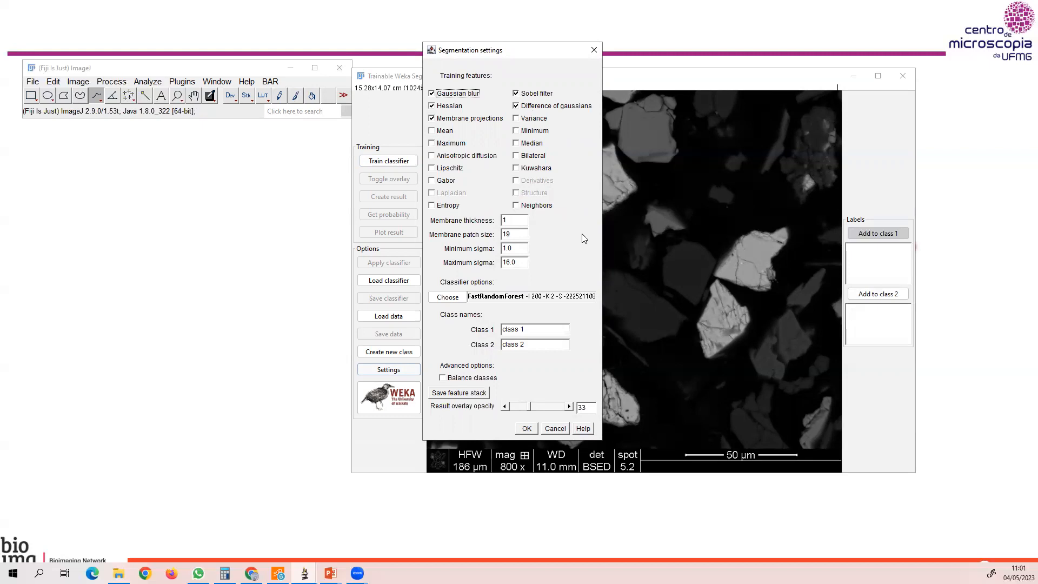
drag(503, 331, 548, 330)
text(mineral1)
drag(520, 346, 498, 349)
text(mineral2)
click(526, 428)
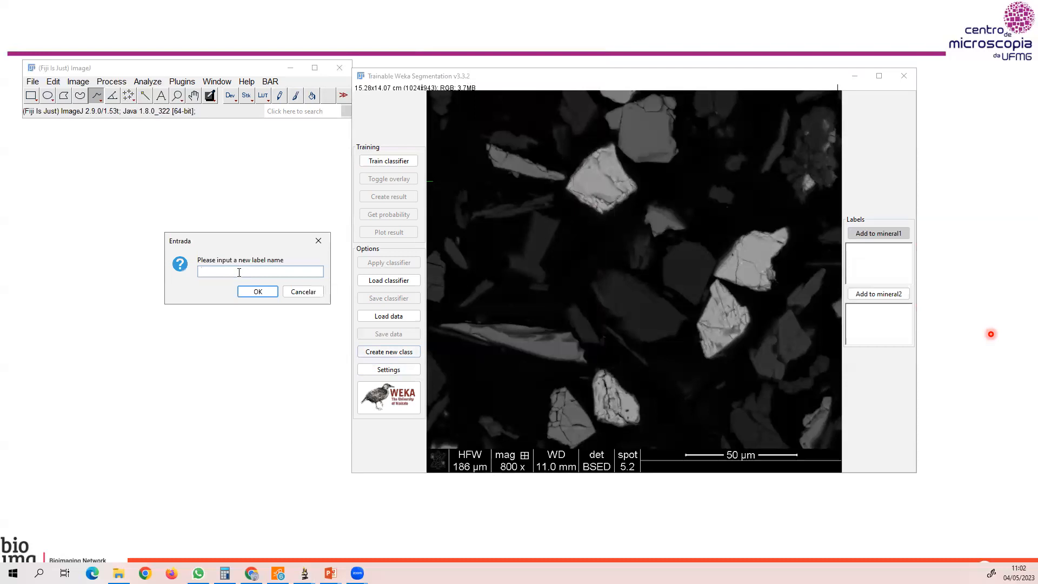
click(258, 291)
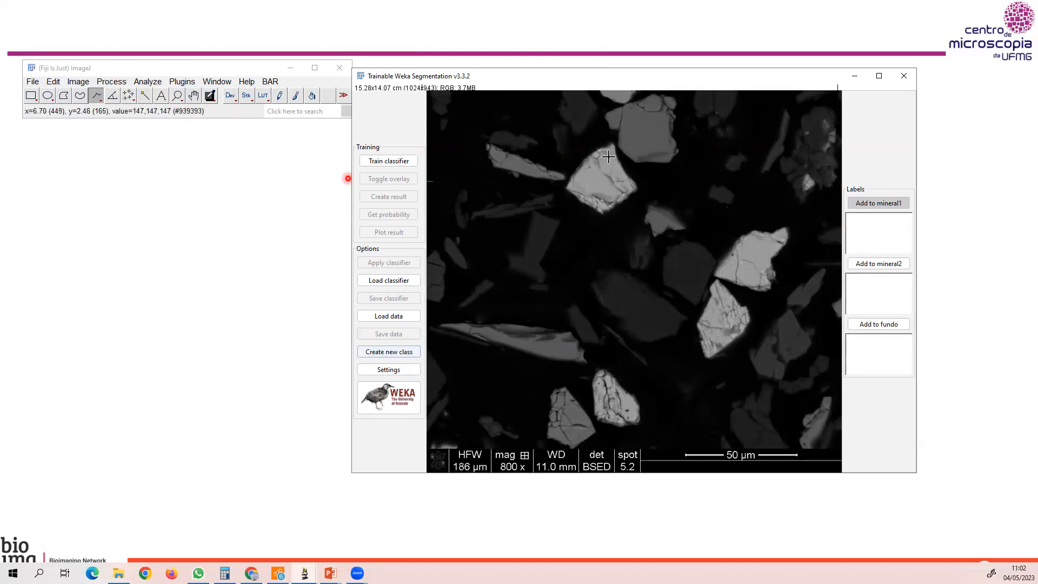
Trace four of the brightest grains freehand and add each trace to the mineral1 class.
mouse_move(609, 152)
mouse_down()
mouse_move(567, 185)
mouse_move(598, 211)
mouse_move(633, 182)
mouse_move(602, 152)
mouse_up()
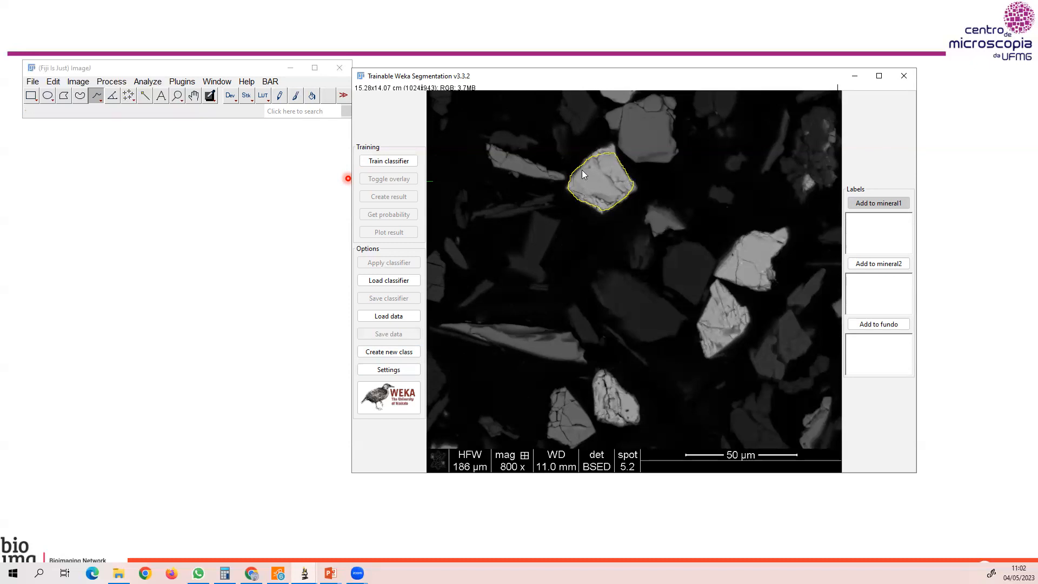
click(867, 204)
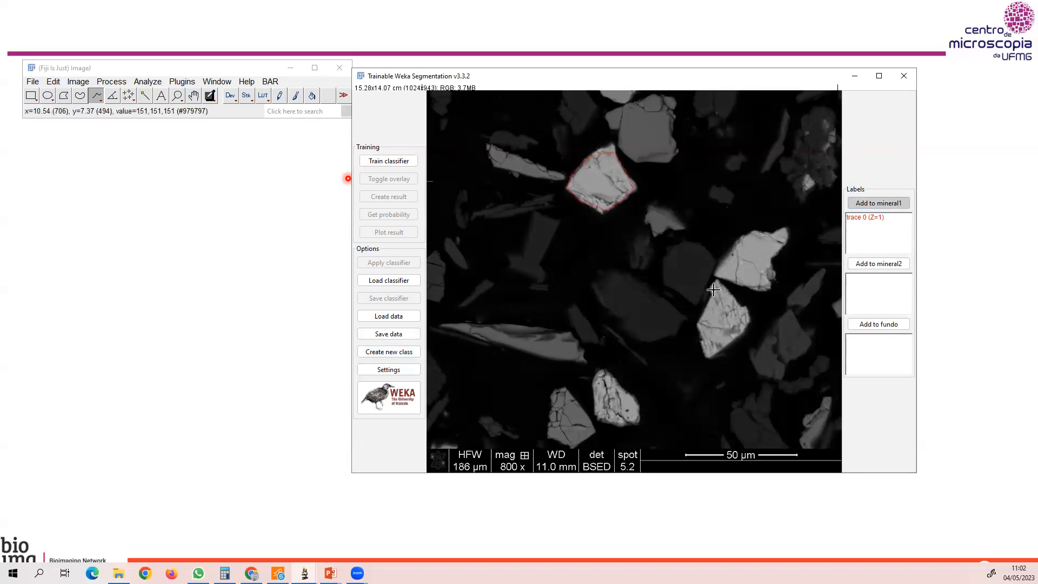
mouse_move(711, 291)
mouse_down()
mouse_move(706, 351)
mouse_move(744, 309)
mouse_move(716, 283)
mouse_up()
click(878, 203)
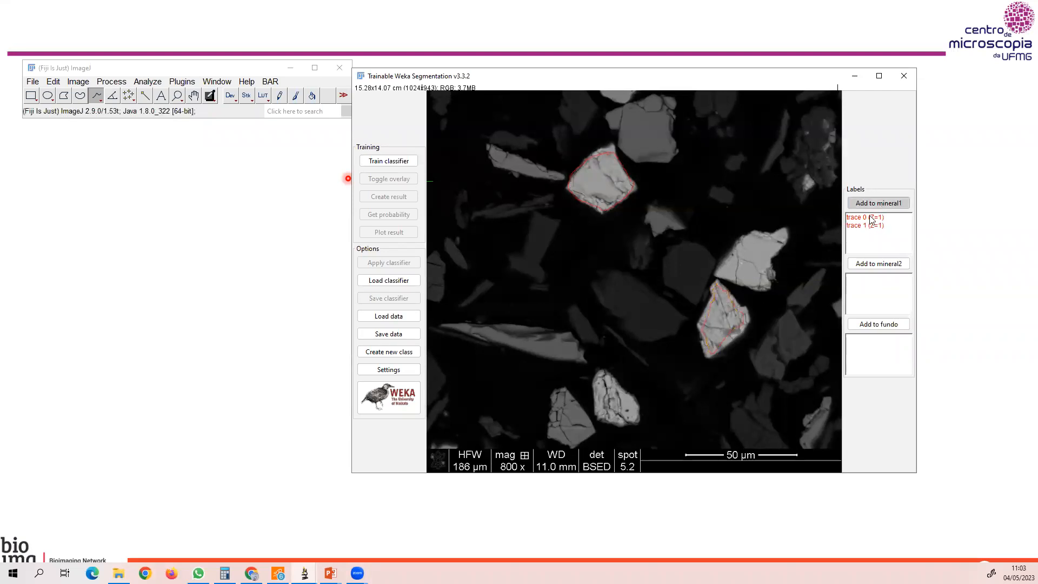
mouse_move(768, 243)
mouse_down()
mouse_move(723, 275)
mouse_move(748, 283)
mouse_move(776, 240)
mouse_move(762, 234)
mouse_move(736, 250)
mouse_up()
click(877, 209)
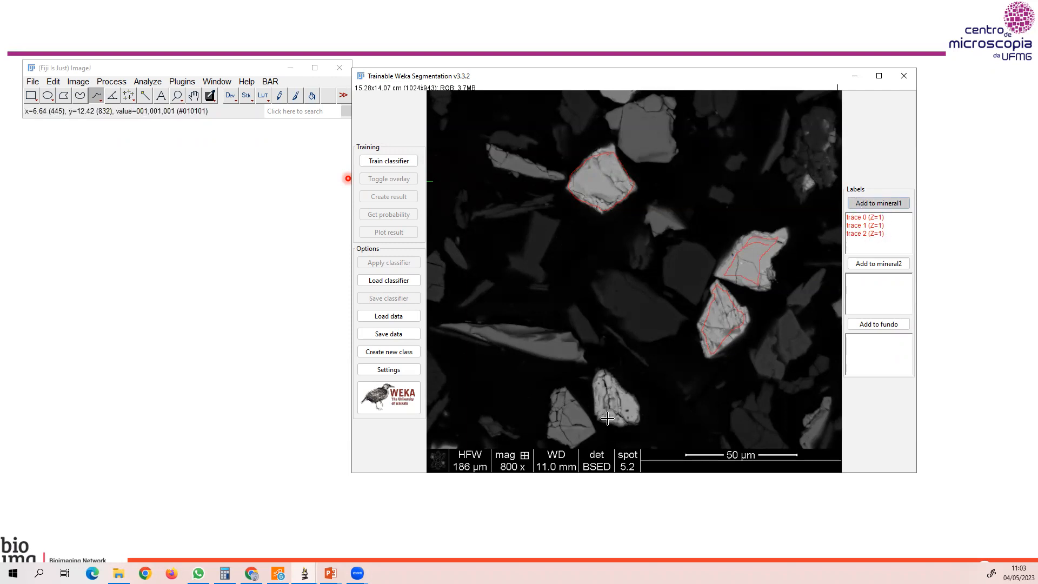
mouse_move(593, 382)
mouse_down()
mouse_move(608, 413)
mouse_move(637, 406)
mouse_move(625, 391)
mouse_move(606, 374)
mouse_move(595, 390)
mouse_move(628, 415)
mouse_up()
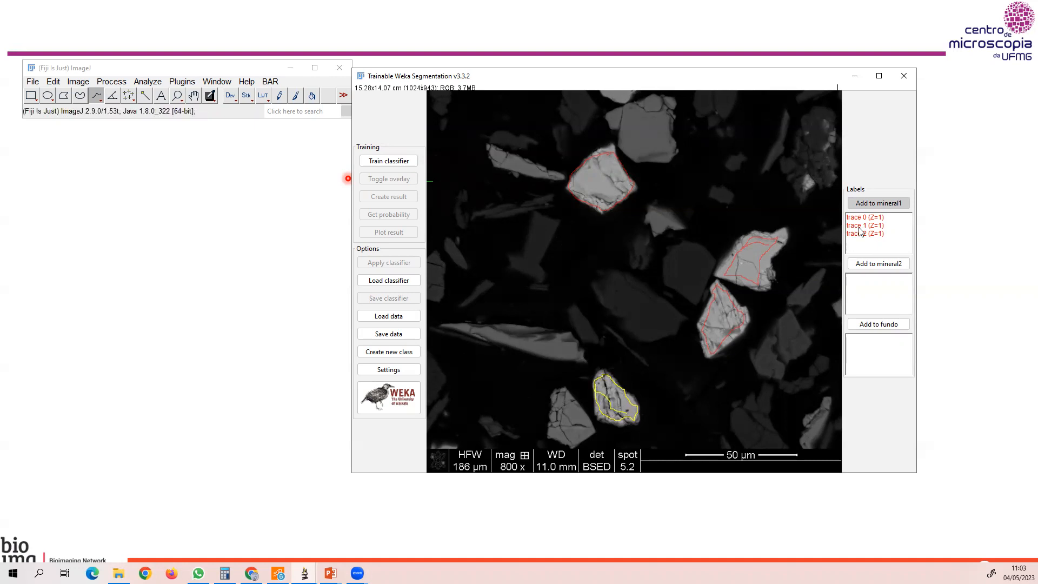
click(876, 205)
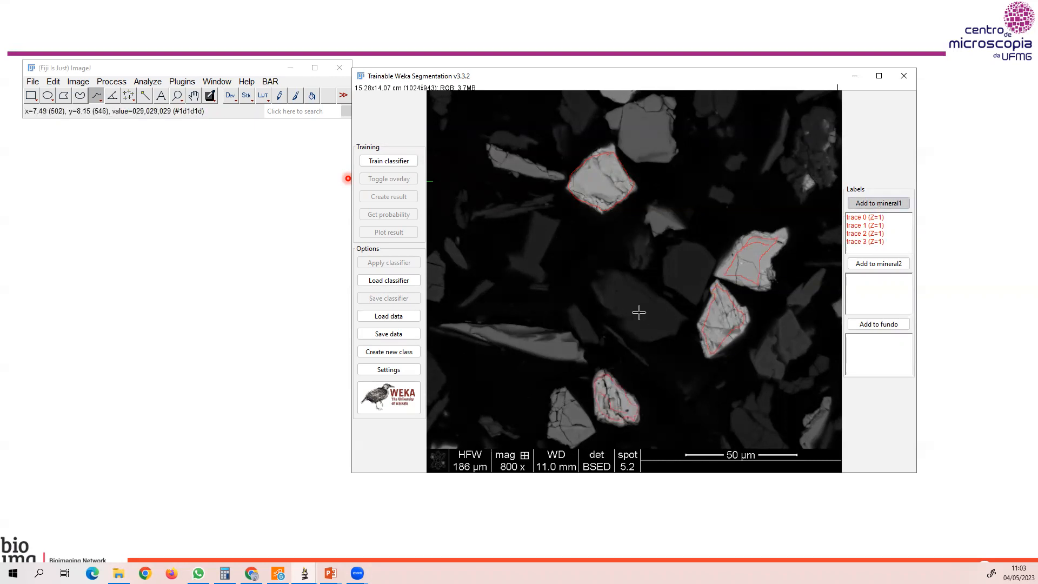
Outline four dark grey grains freehand and add each trace to the mineral2 class.
mouse_move(639, 332)
mouse_down()
mouse_move(671, 327)
mouse_move(668, 311)
mouse_move(604, 272)
mouse_move(596, 288)
mouse_move(636, 329)
mouse_up()
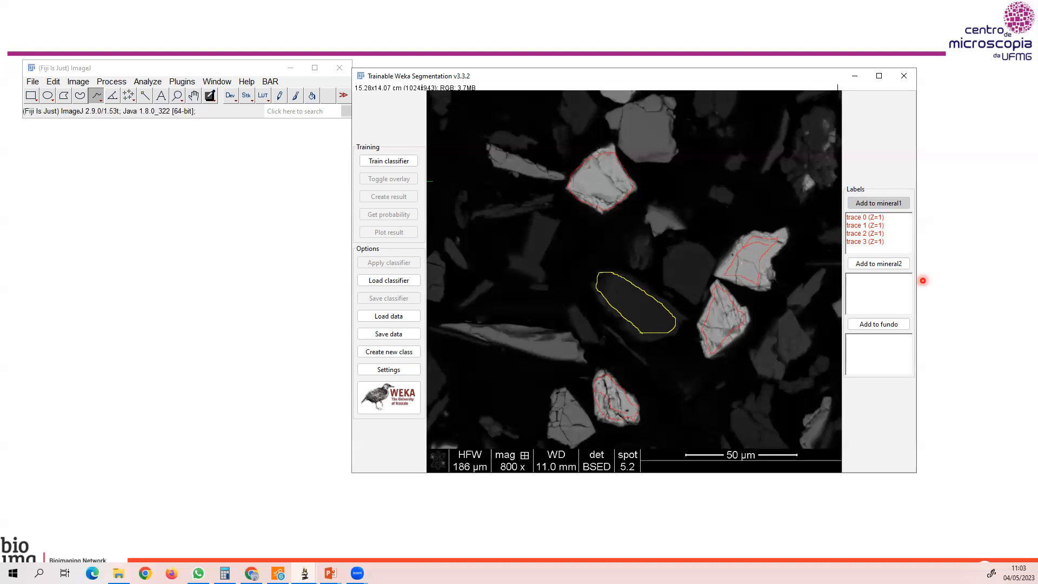
click(894, 265)
mouse_move(709, 266)
mouse_down()
mouse_move(699, 245)
mouse_move(674, 243)
mouse_move(664, 271)
mouse_move(694, 298)
mouse_move(709, 264)
mouse_up()
click(861, 263)
mouse_move(767, 432)
mouse_down()
mouse_move(740, 415)
mouse_move(752, 442)
mouse_move(777, 438)
mouse_move(746, 417)
mouse_up()
click(881, 266)
mouse_move(542, 213)
mouse_down()
mouse_move(510, 257)
mouse_move(541, 276)
mouse_move(554, 219)
mouse_move(539, 213)
mouse_up()
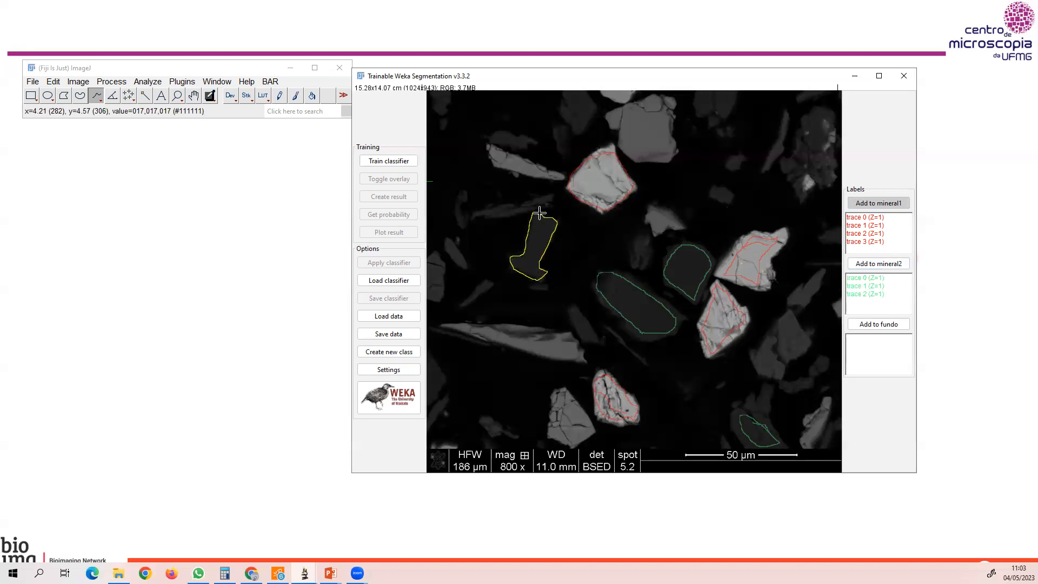
click(879, 263)
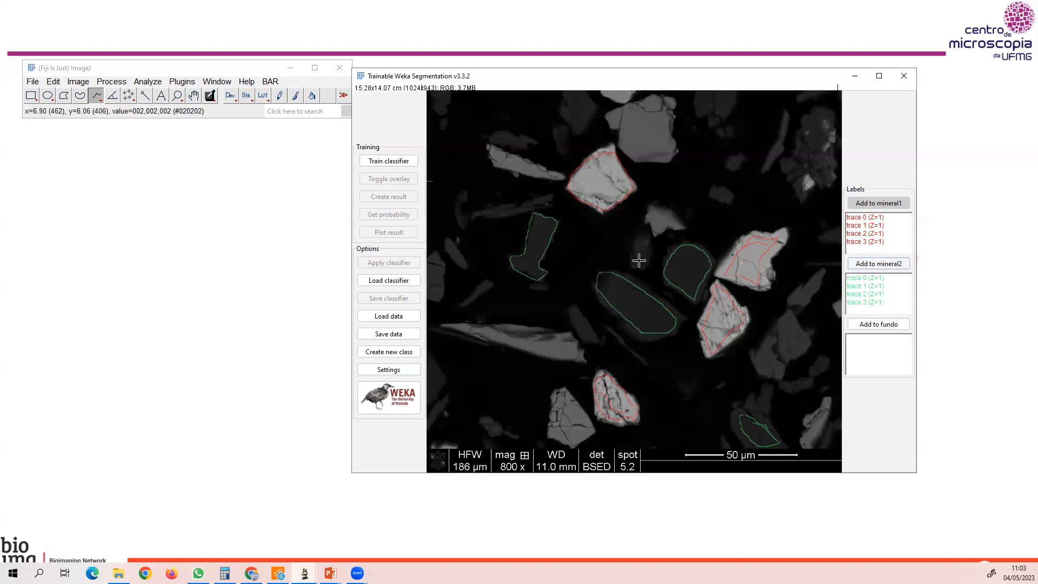
Outline four black background areas between the grains and add each trace to the fundo class.
mouse_move(532, 372)
mouse_down()
mouse_move(450, 352)
mouse_move(464, 417)
mouse_move(488, 405)
mouse_move(532, 442)
mouse_move(542, 373)
mouse_move(532, 373)
mouse_up()
click(894, 324)
mouse_move(784, 208)
mouse_down()
mouse_move(720, 167)
mouse_move(736, 185)
mouse_move(725, 216)
mouse_move(779, 210)
mouse_up()
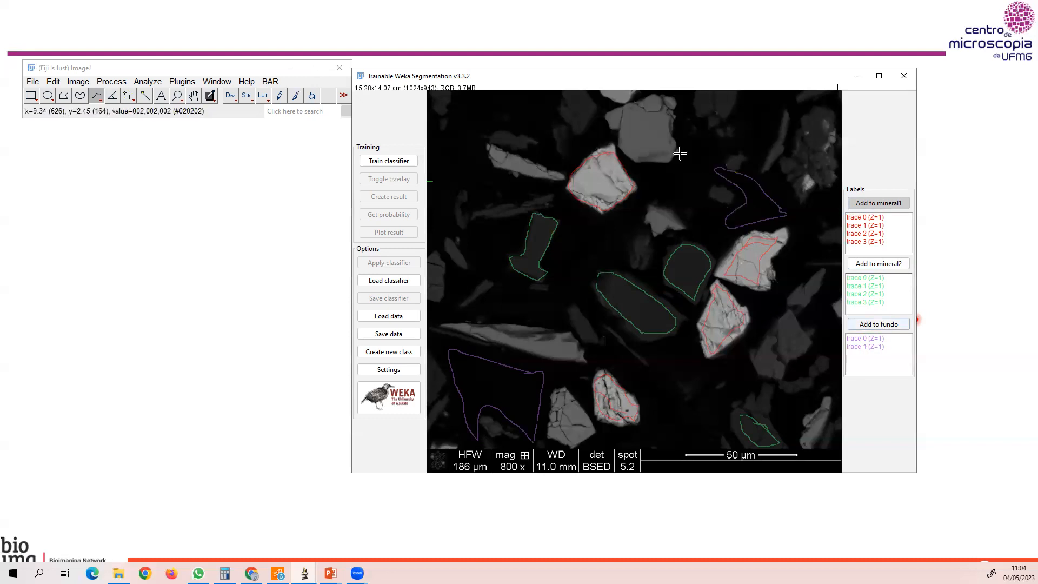
mouse_move(674, 133)
mouse_down()
mouse_move(650, 183)
mouse_move(701, 158)
mouse_move(696, 128)
mouse_move(672, 135)
mouse_up()
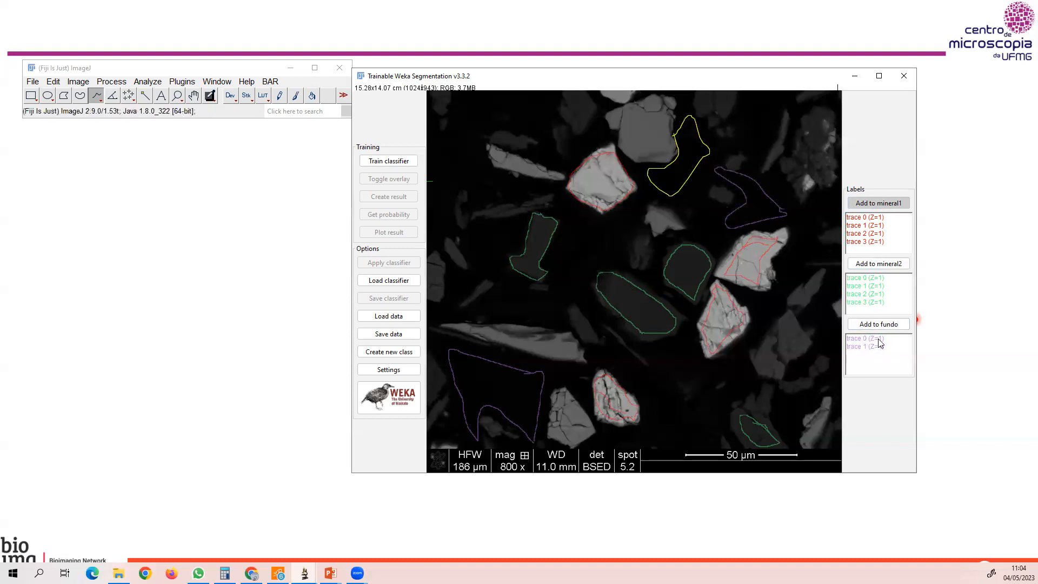
click(878, 324)
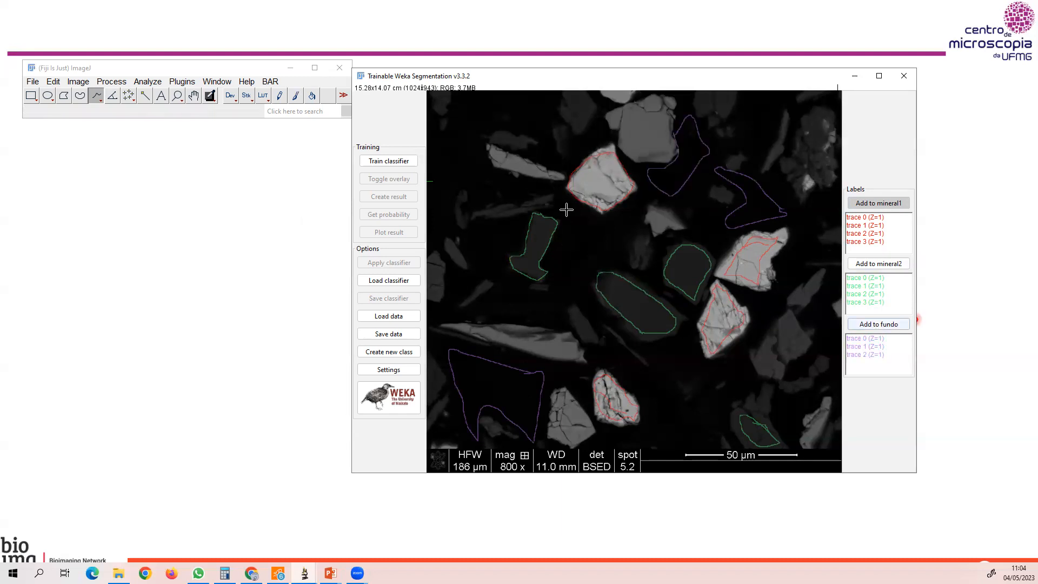
mouse_move(593, 232)
mouse_down()
mouse_move(566, 269)
mouse_move(596, 252)
mouse_move(610, 221)
mouse_move(586, 236)
mouse_up()
click(873, 326)
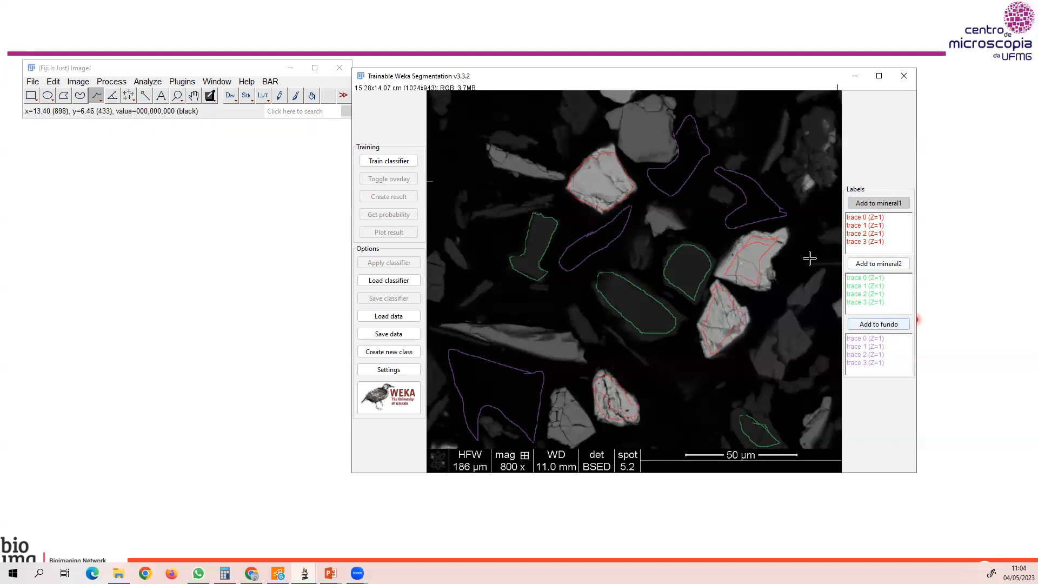
Train the classifier on the three classes and toggle the overlay to compare the segmentation with the original image.
click(385, 161)
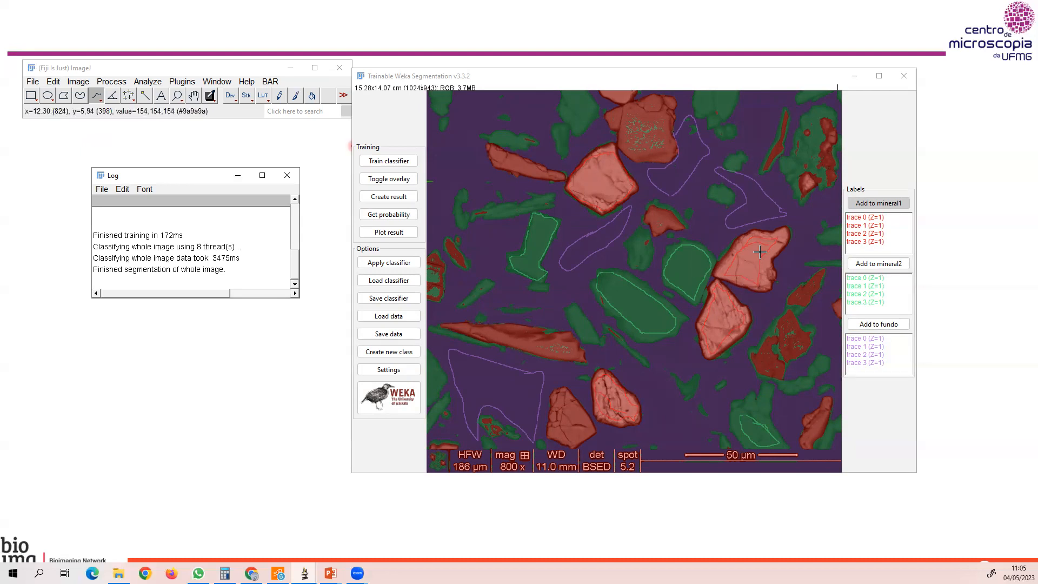
click(393, 182)
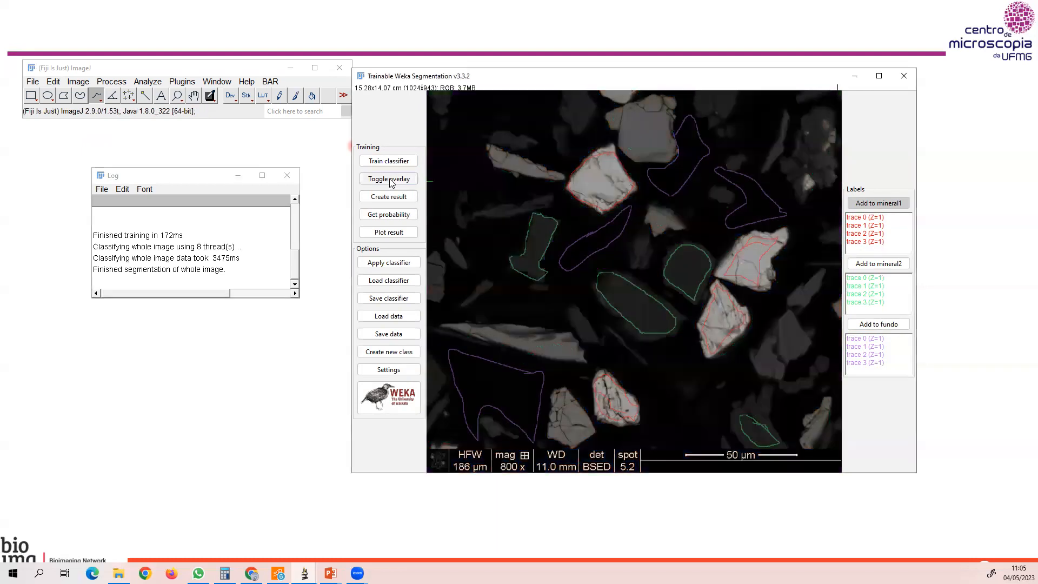
click(392, 182)
click(392, 182)
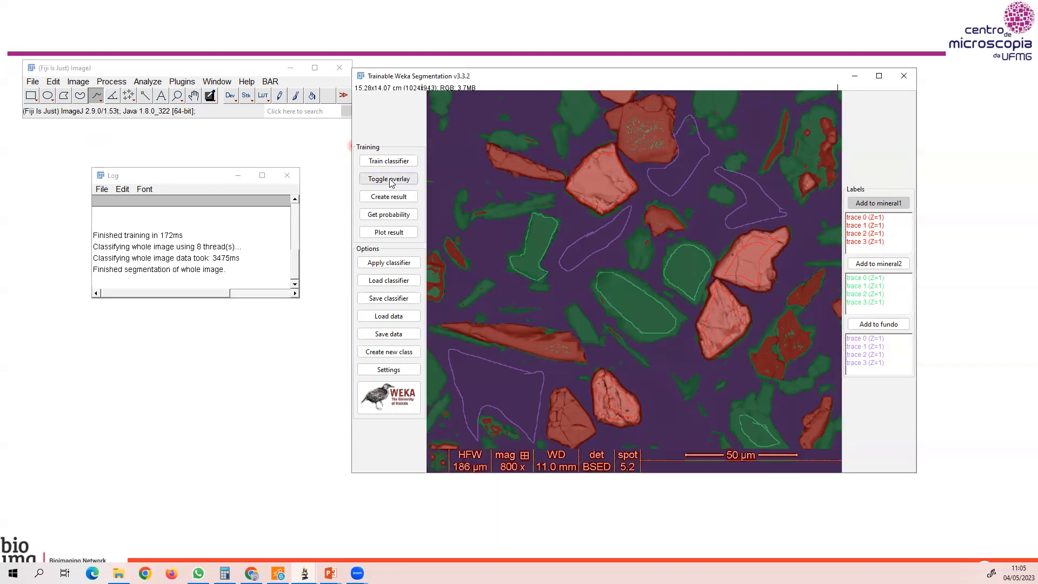
click(392, 182)
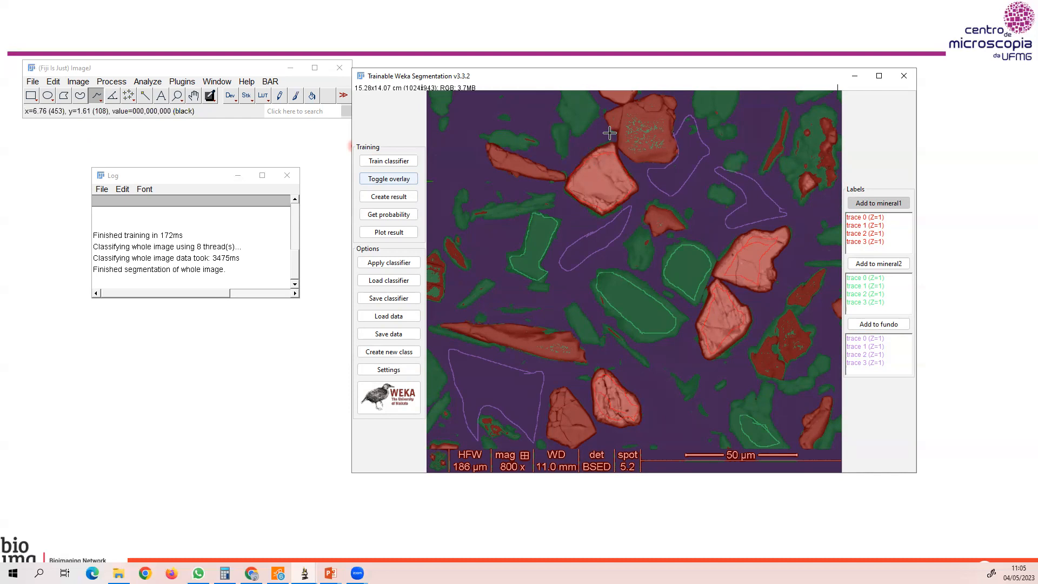
Draw freehand traces beside the upper bright grain and along the elongated grain's upper edge, and retrain the classifier.
mouse_move(605, 124)
mouse_down()
mouse_move(618, 142)
mouse_move(582, 152)
mouse_move(597, 125)
mouse_up()
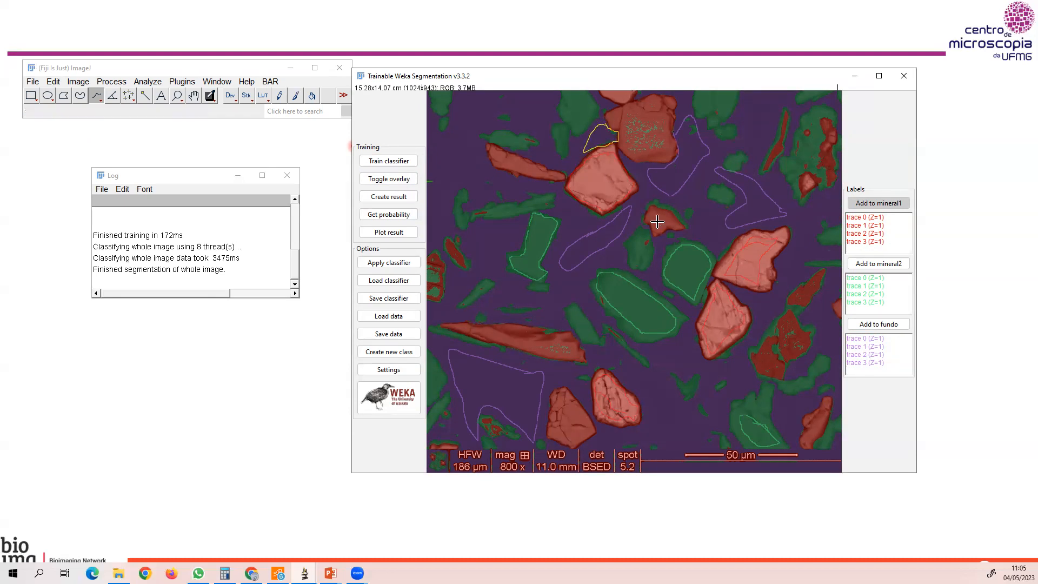
drag(476, 142, 513, 152)
click(409, 165)
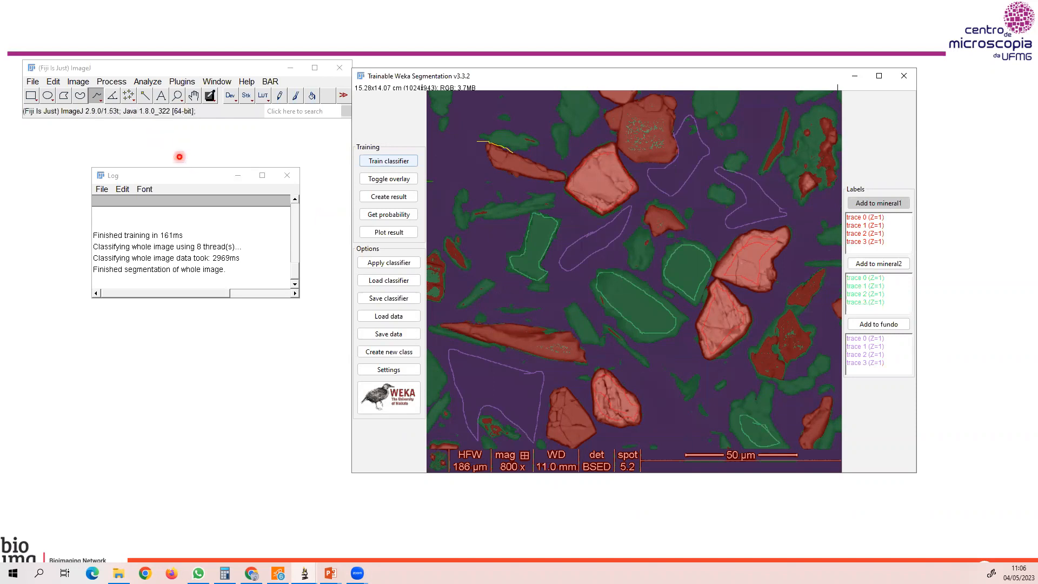
Toggle the overlay off and on to check the retrained segmentation against the grains.
click(200, 177)
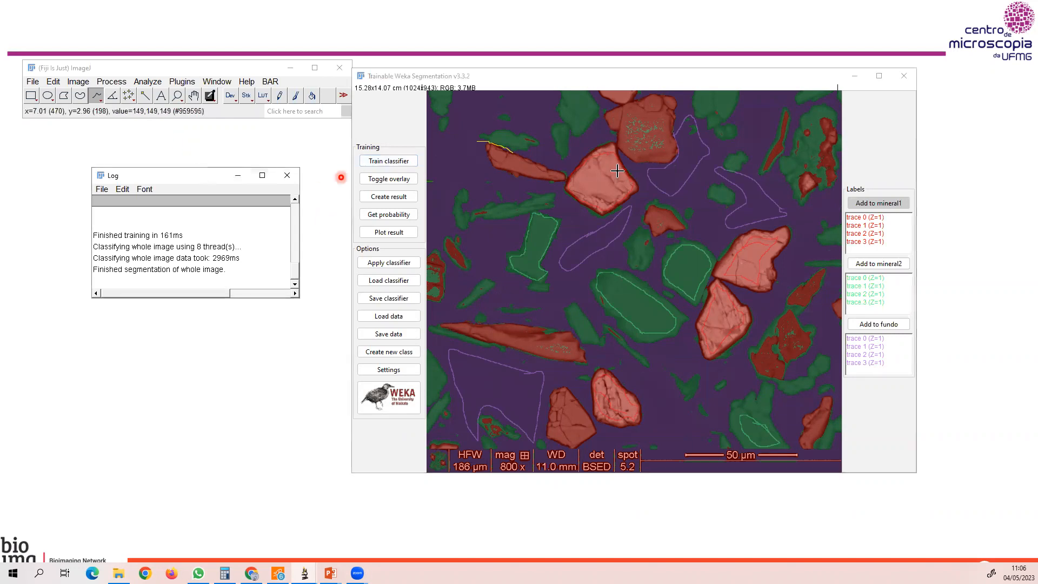
click(387, 184)
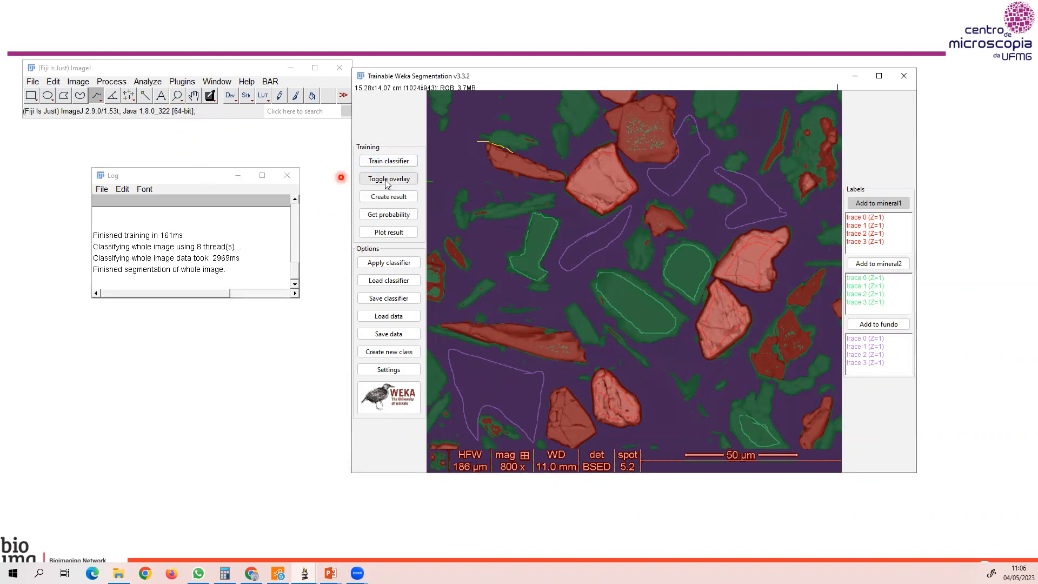
click(386, 181)
click(387, 181)
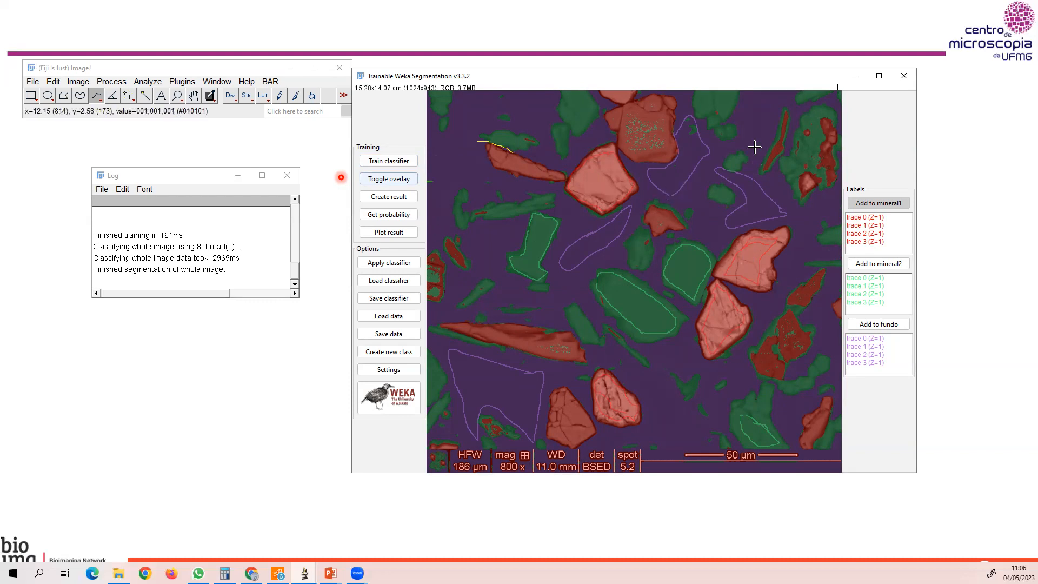
Create the classified result image and place it beside the Weka training controls.
click(387, 198)
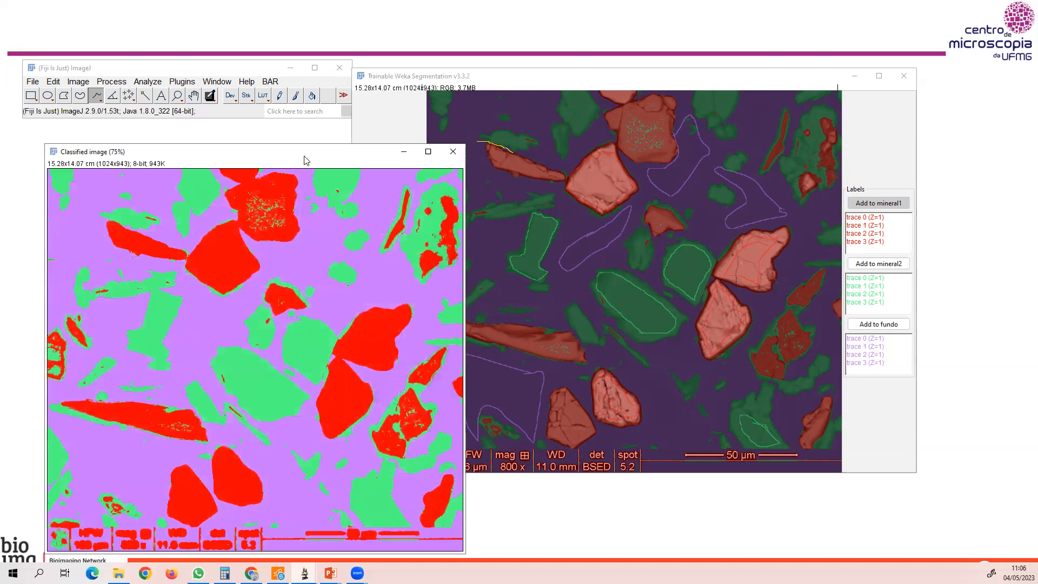
drag(304, 158, 286, 52)
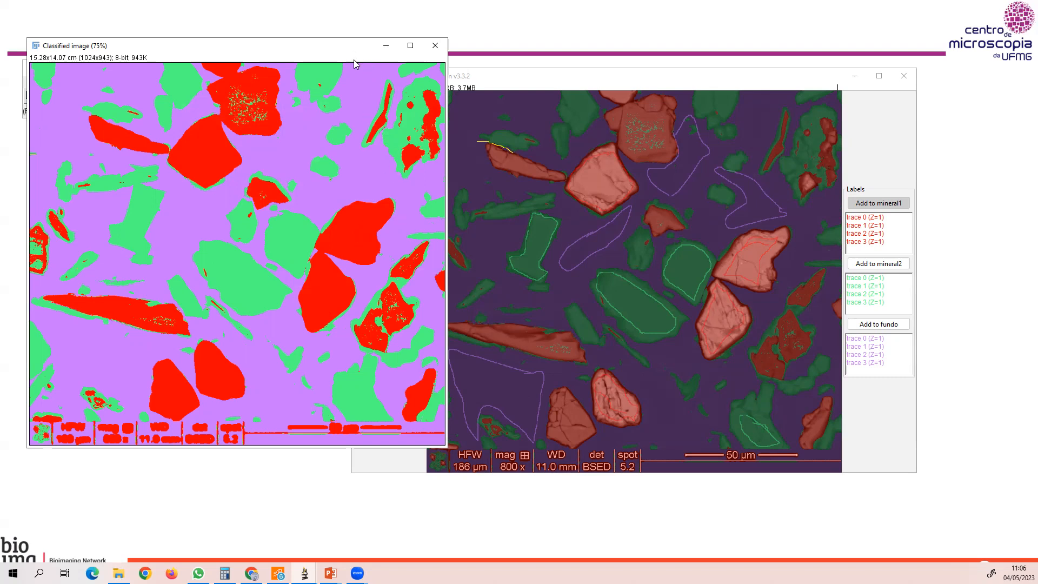
drag(354, 62, 668, 146)
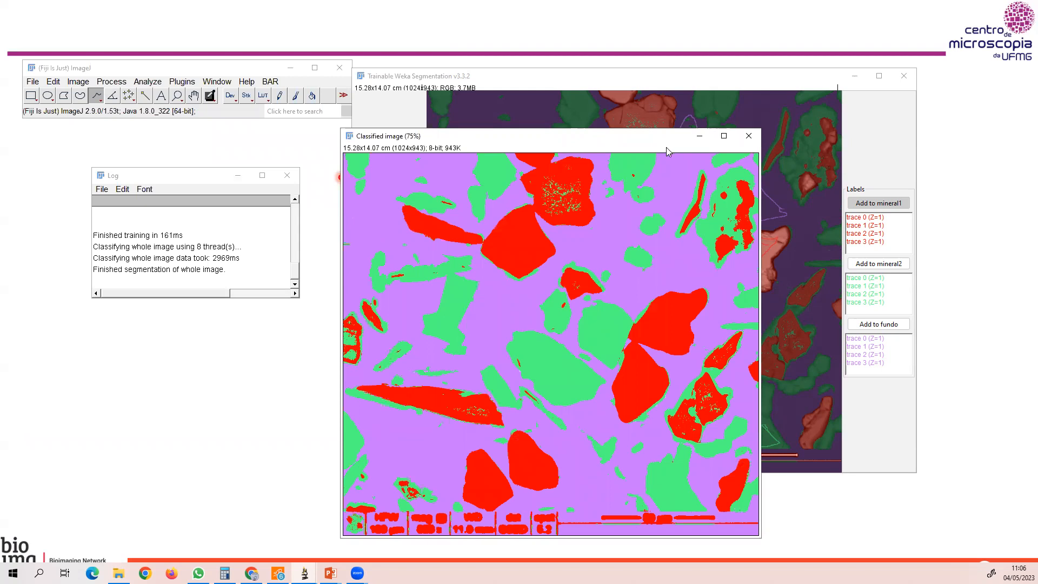
drag(622, 137, 881, 73)
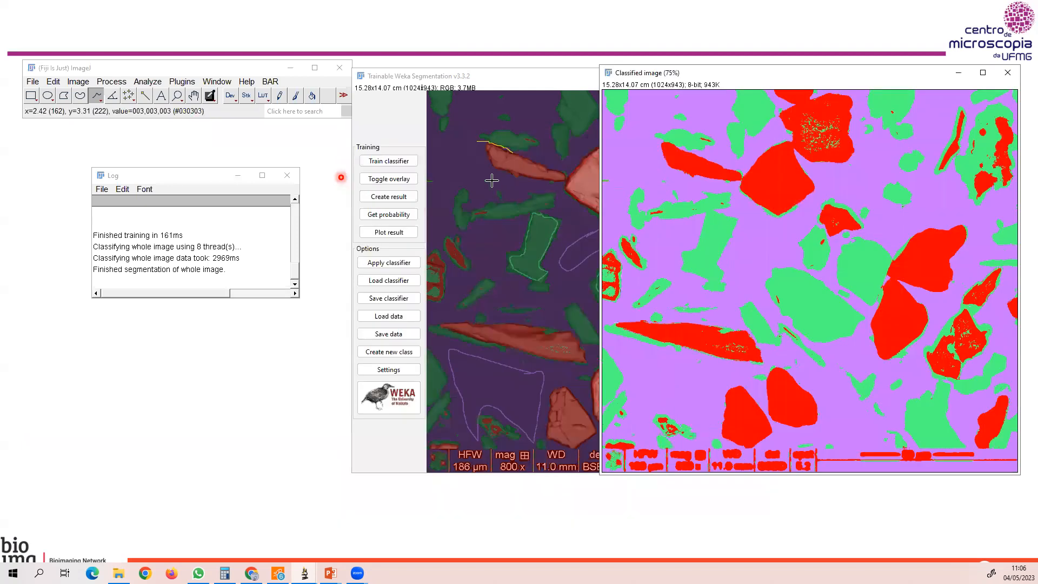
Save the trained classifier as classifier_test2 in the weka folder.
click(398, 298)
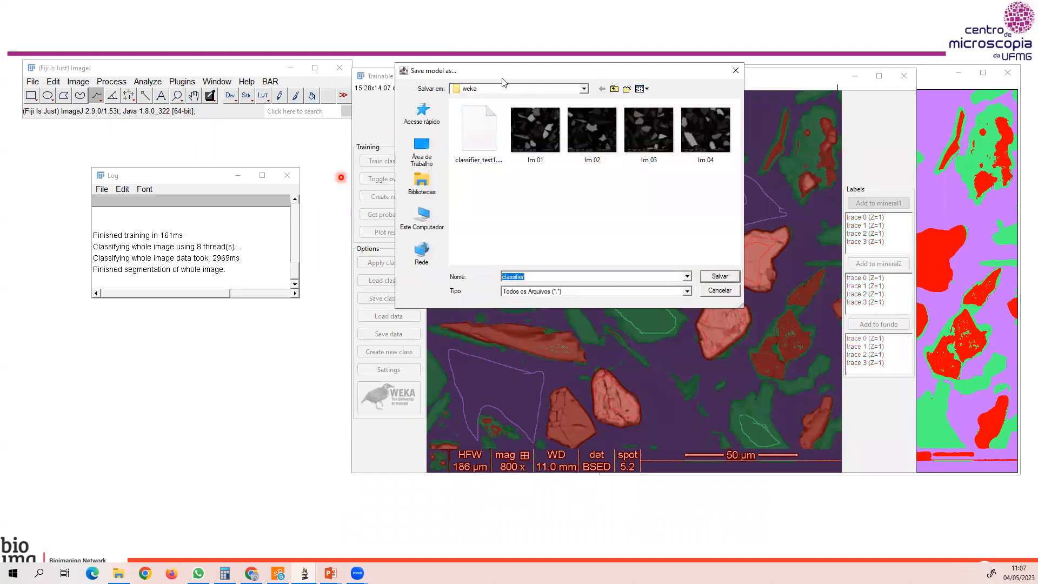
click(530, 275)
text(_)
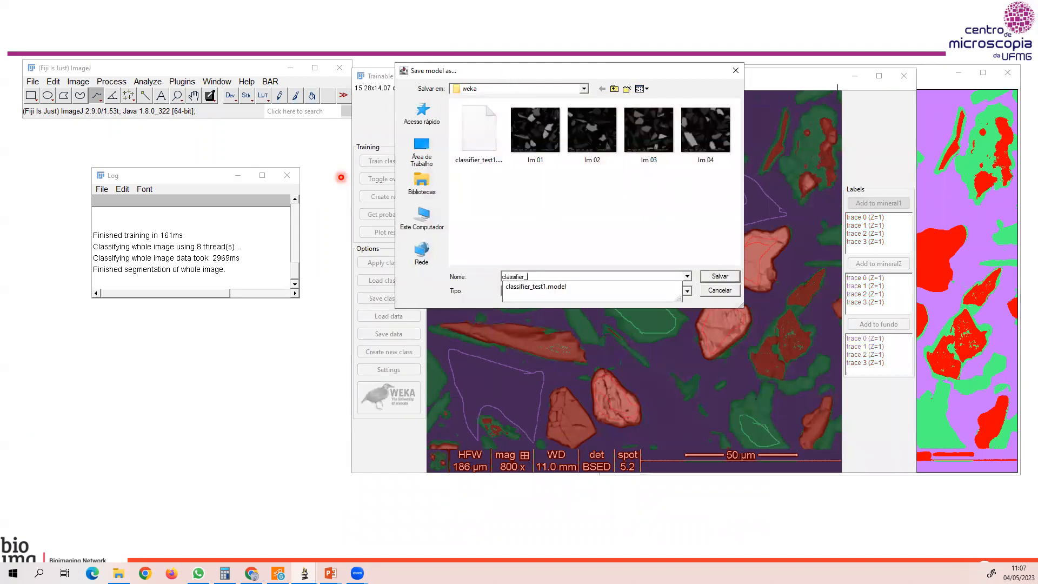
text(test2)
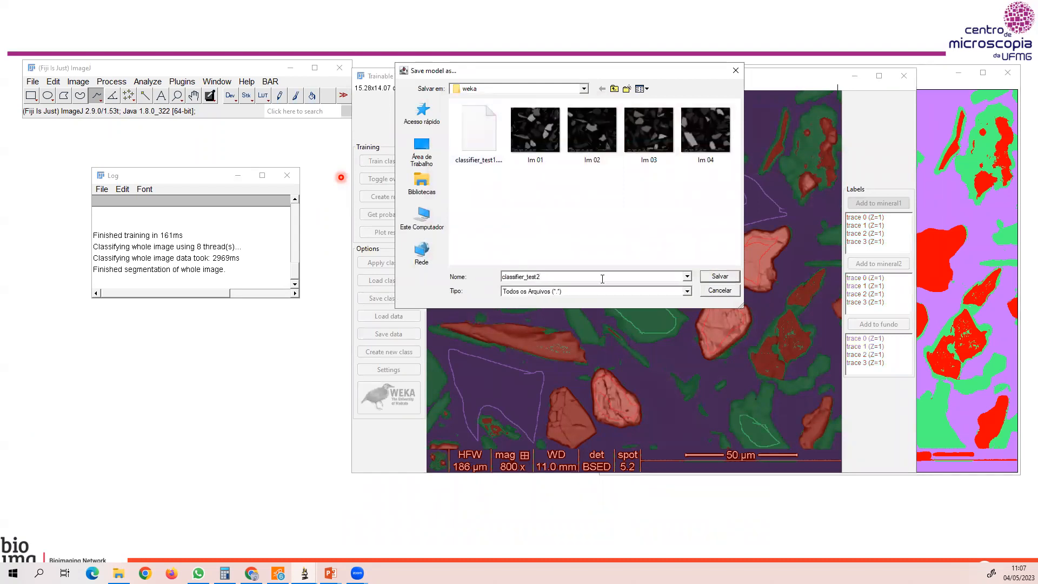
click(722, 274)
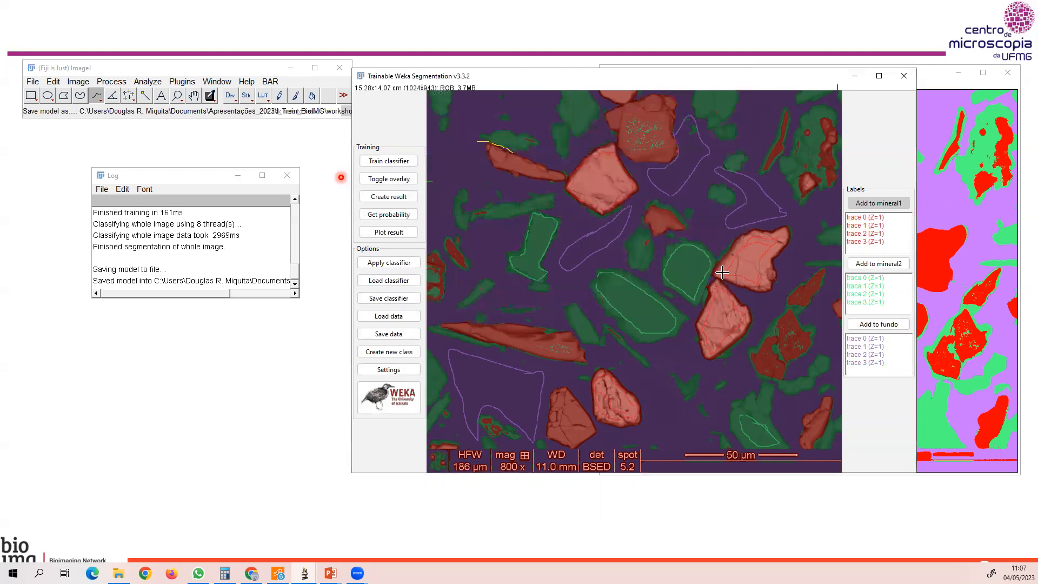
Close the Weka segmentation, the Im 01 image, the classified image and the log.
click(903, 75)
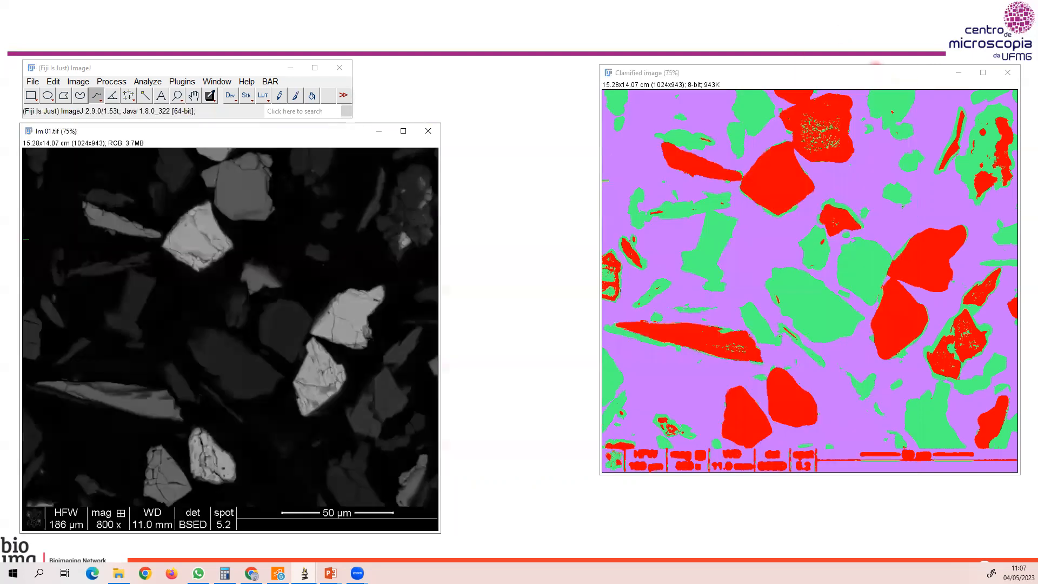
click(428, 131)
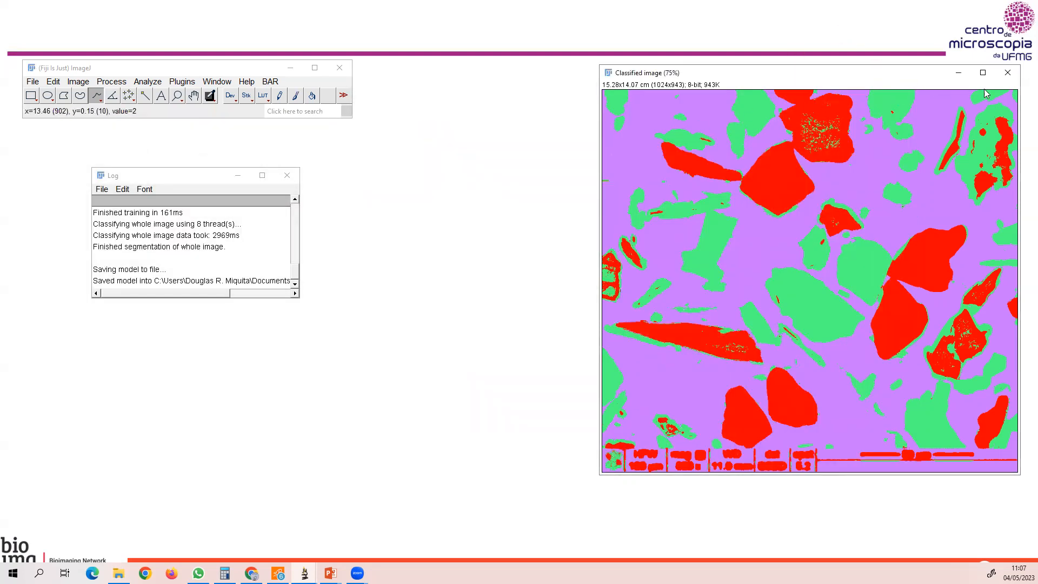
click(1007, 72)
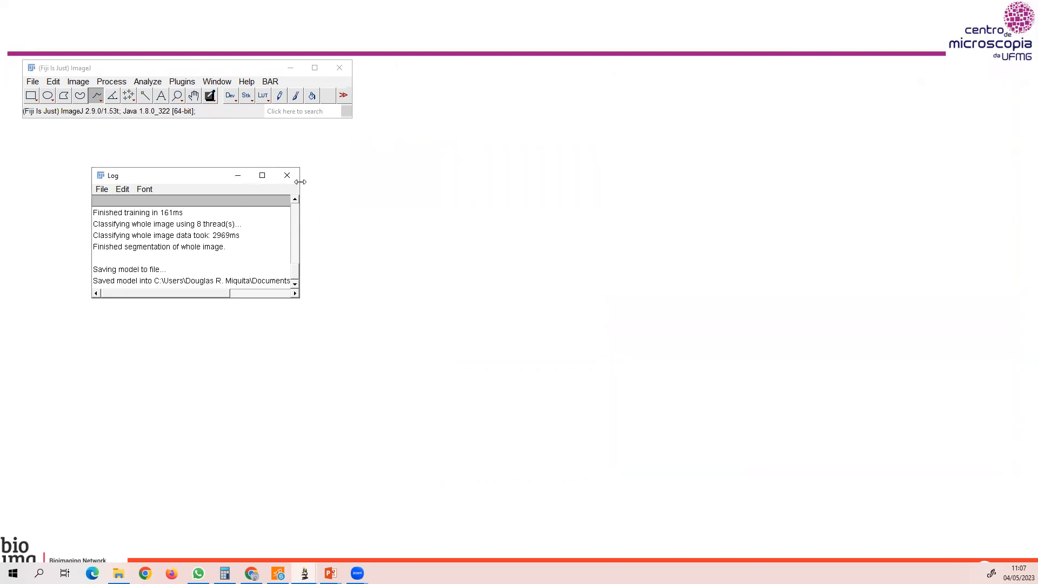
click(288, 176)
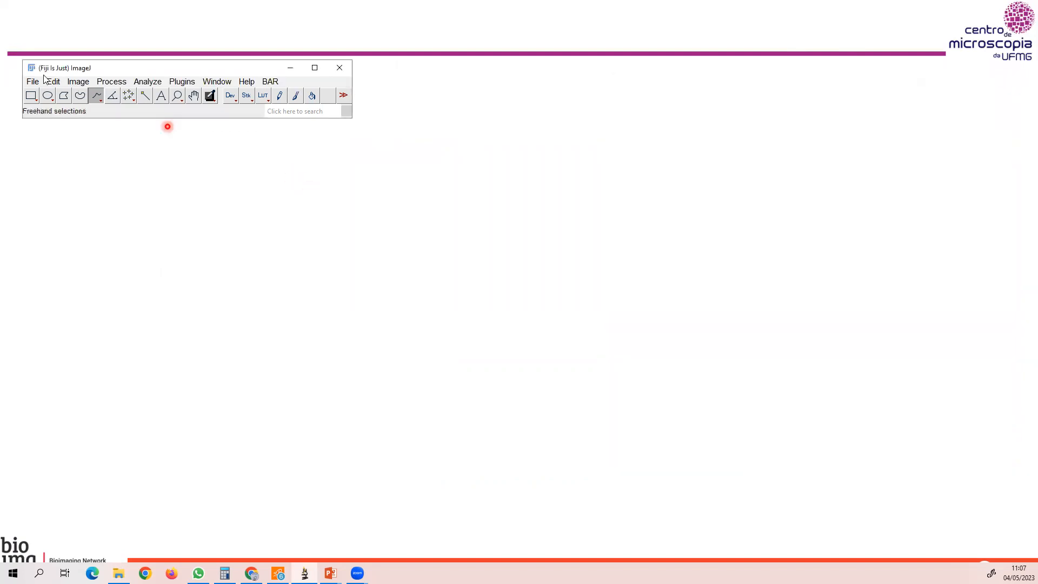
Open the Im 04 image from the weka folder, reduce its view to 50% and place it below the main toolbar.
click(33, 81)
click(51, 110)
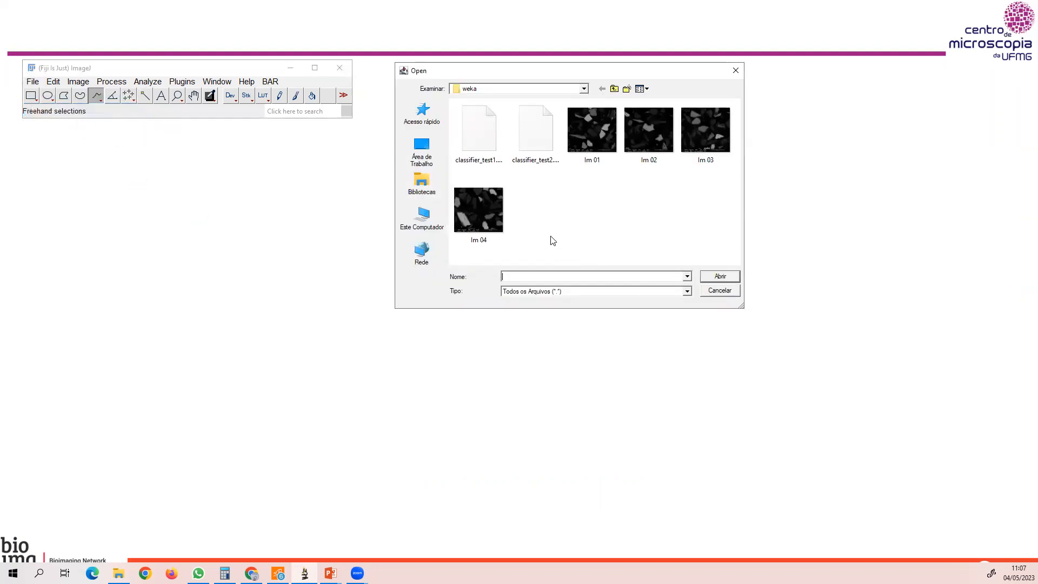
click(481, 206)
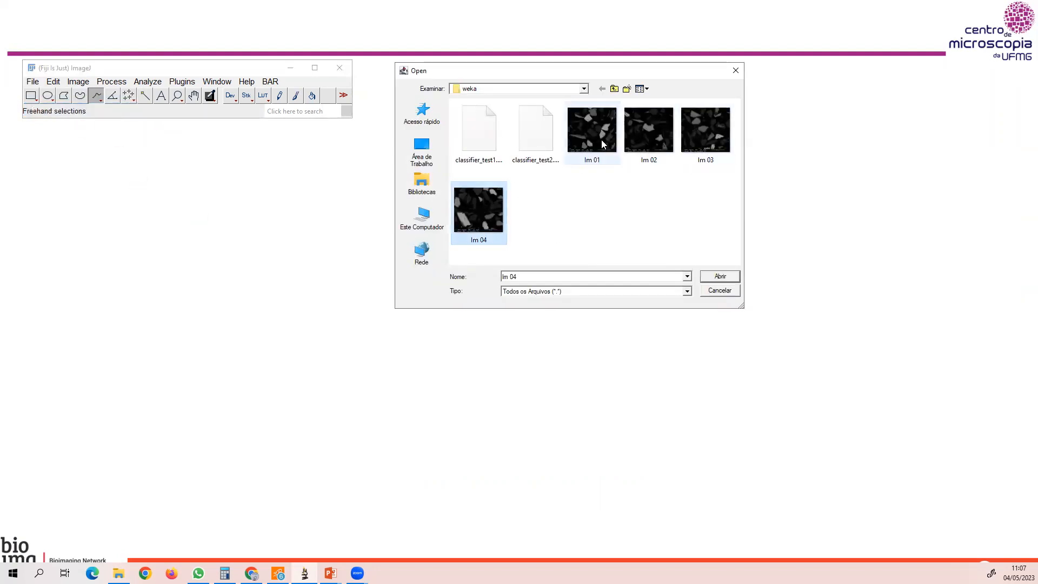
click(727, 277)
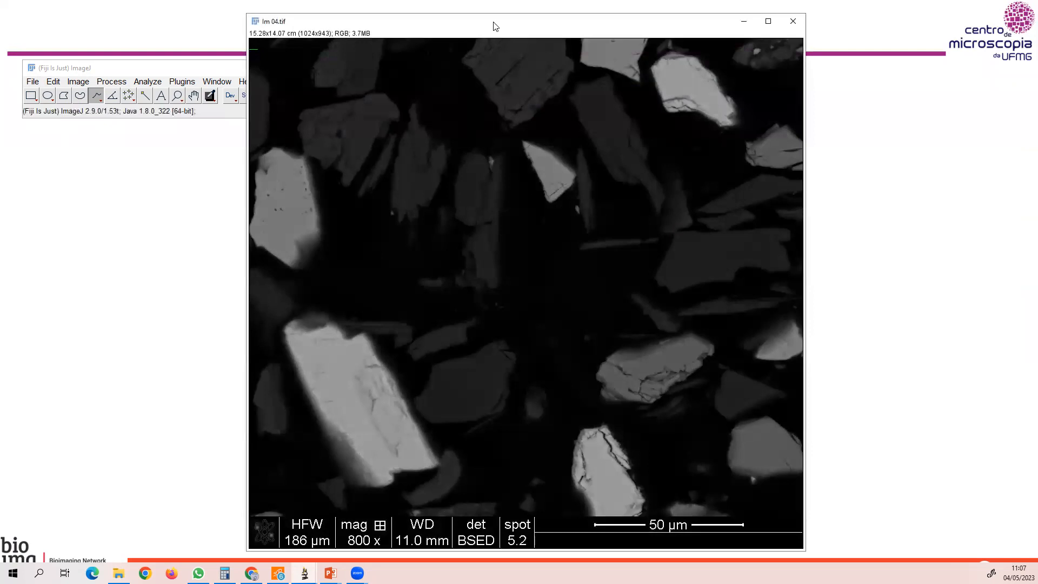
key(minus)
key(minus)
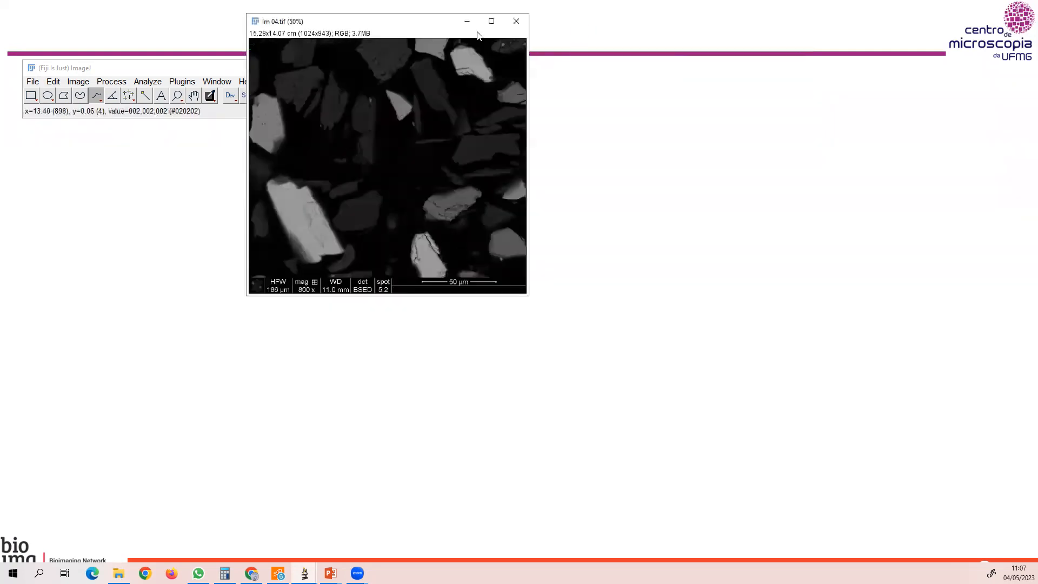
drag(413, 22, 184, 148)
Start Trainable Weka Segmentation on Im 04 and show the whole image at 75% below the main toolbar.
click(181, 81)
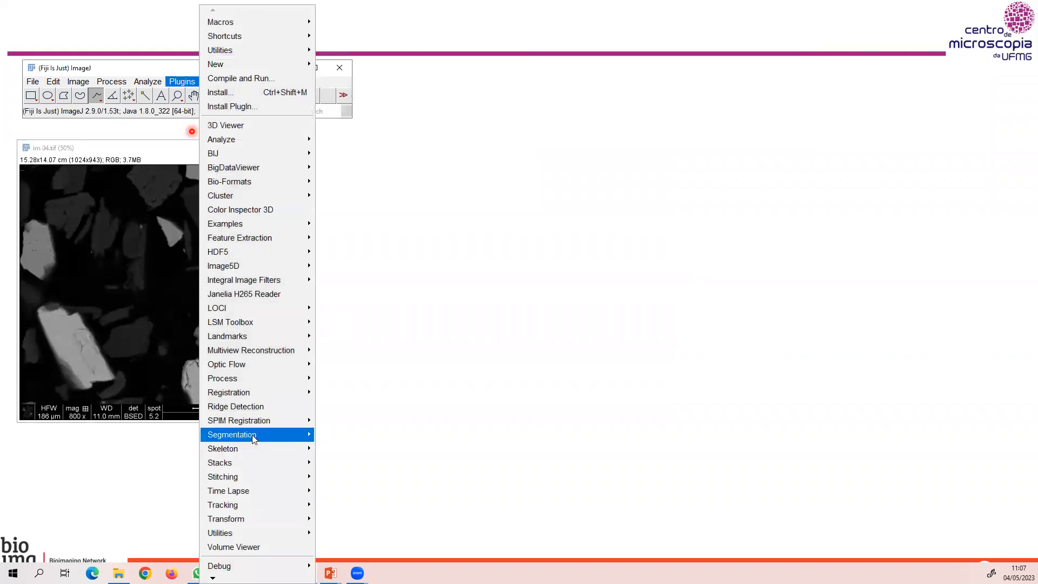
mouse_move(254, 438)
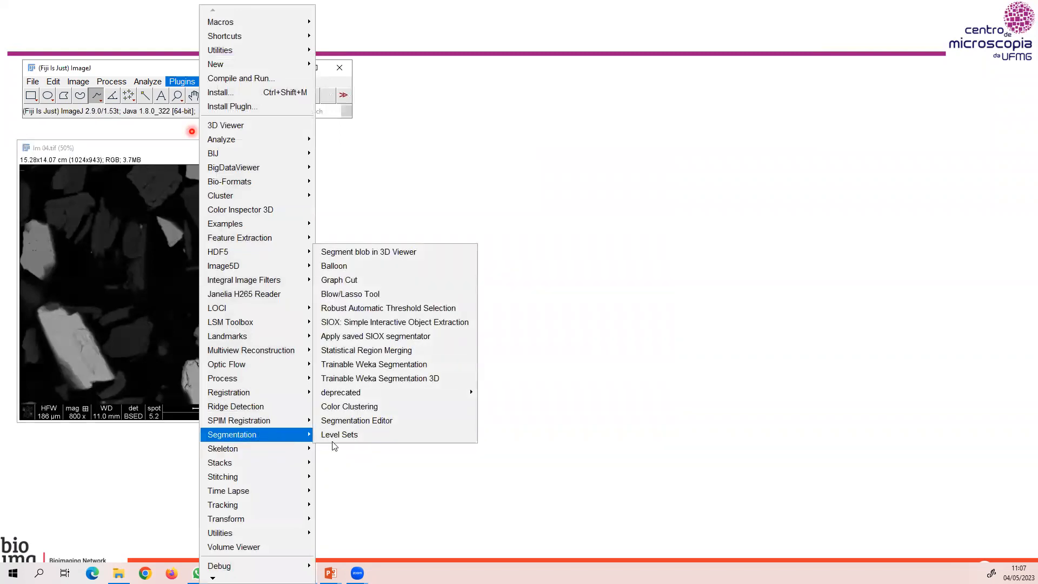
click(370, 366)
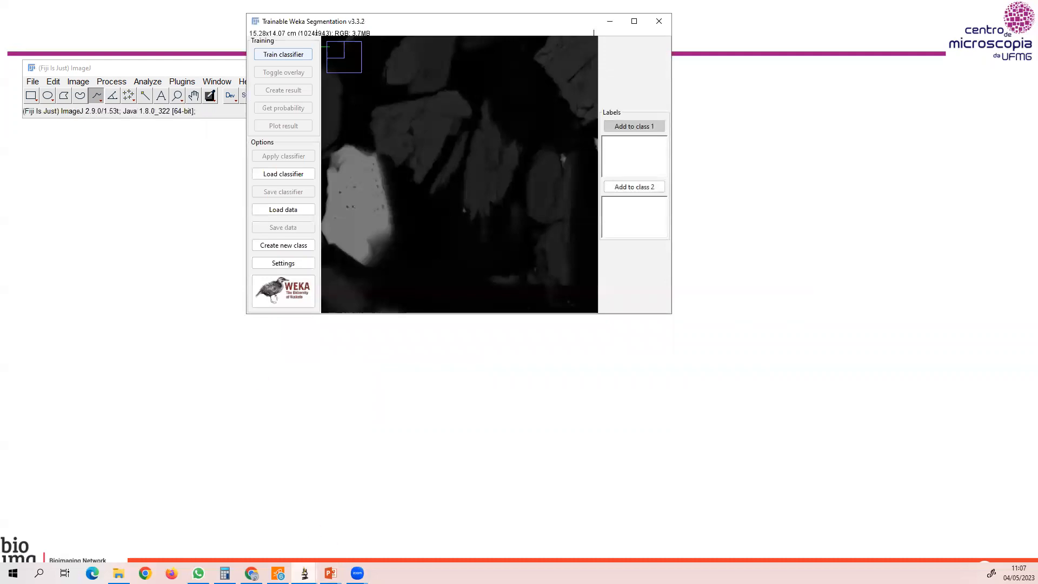
mouse_move(305, 573)
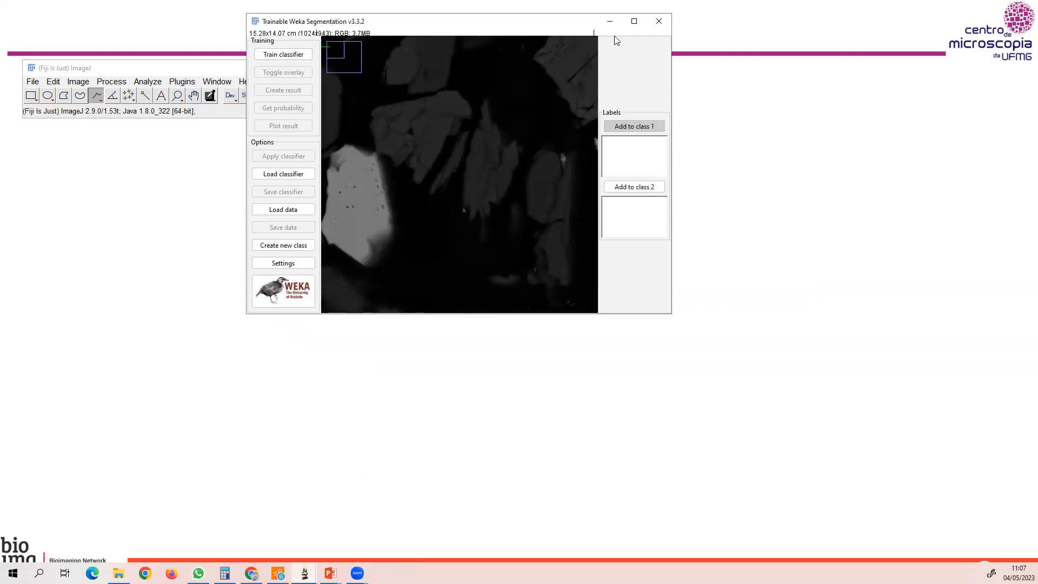
click(633, 23)
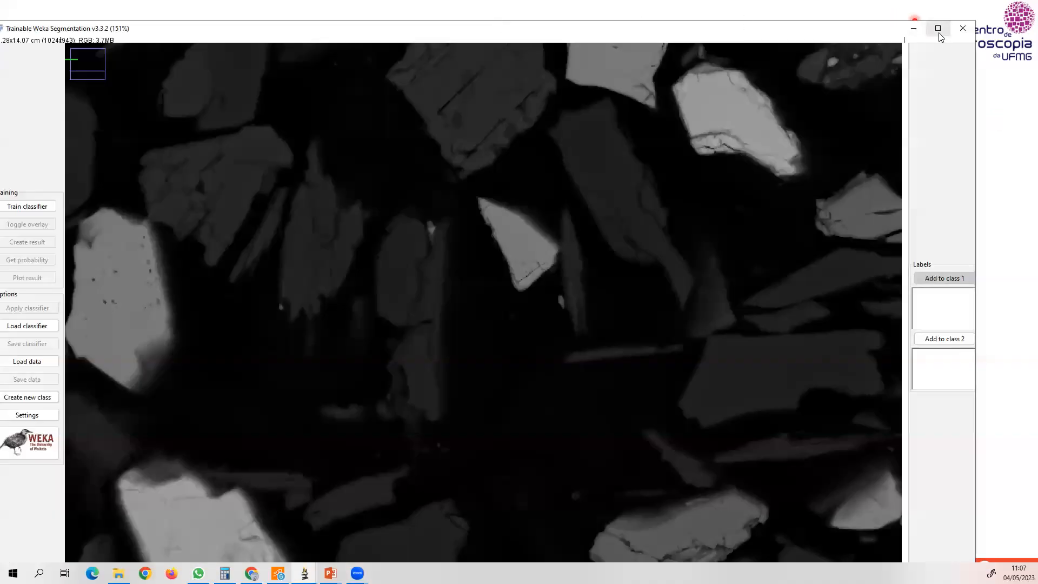
key(minus)
key(minus)
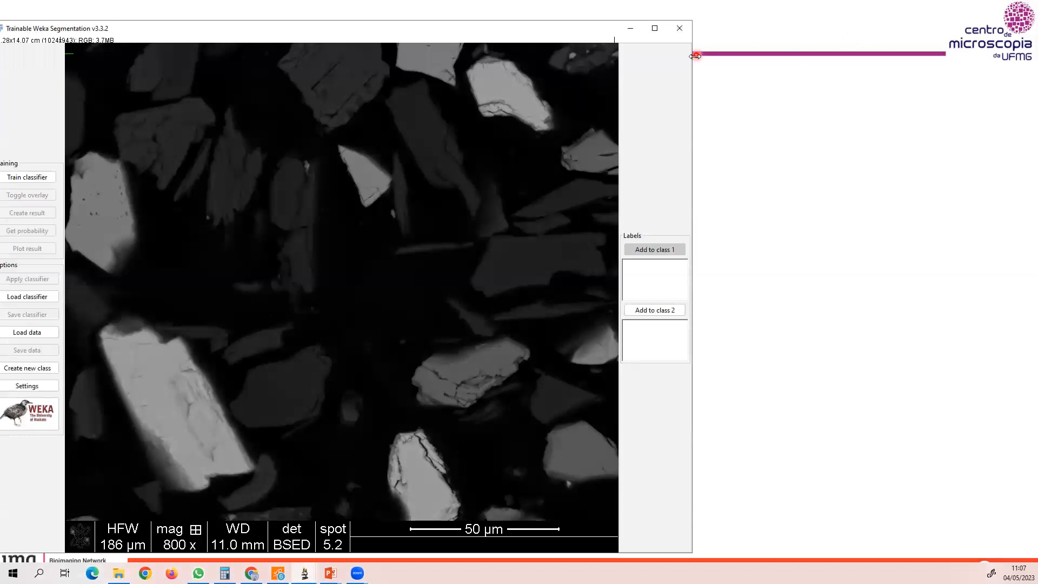
key(minus)
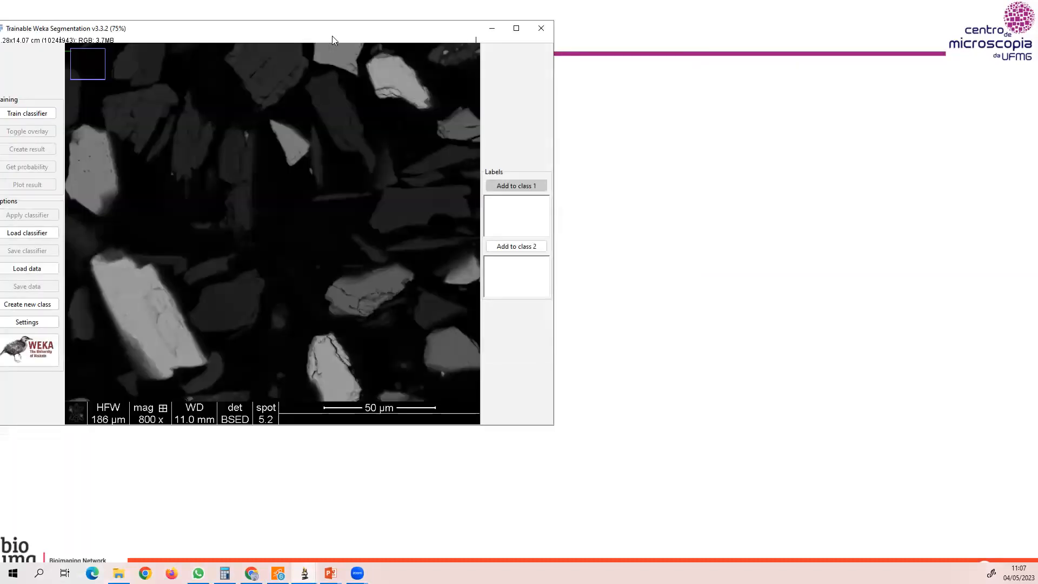
drag(332, 36, 362, 141)
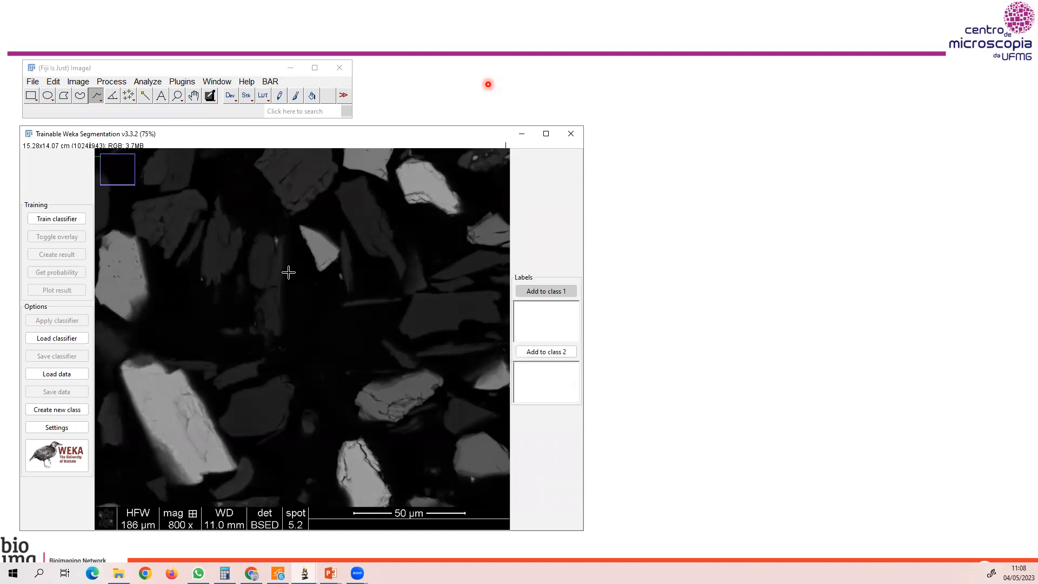
Load the saved classifier_test2 model and move the log clear of the segmentation image.
click(62, 342)
click(543, 149)
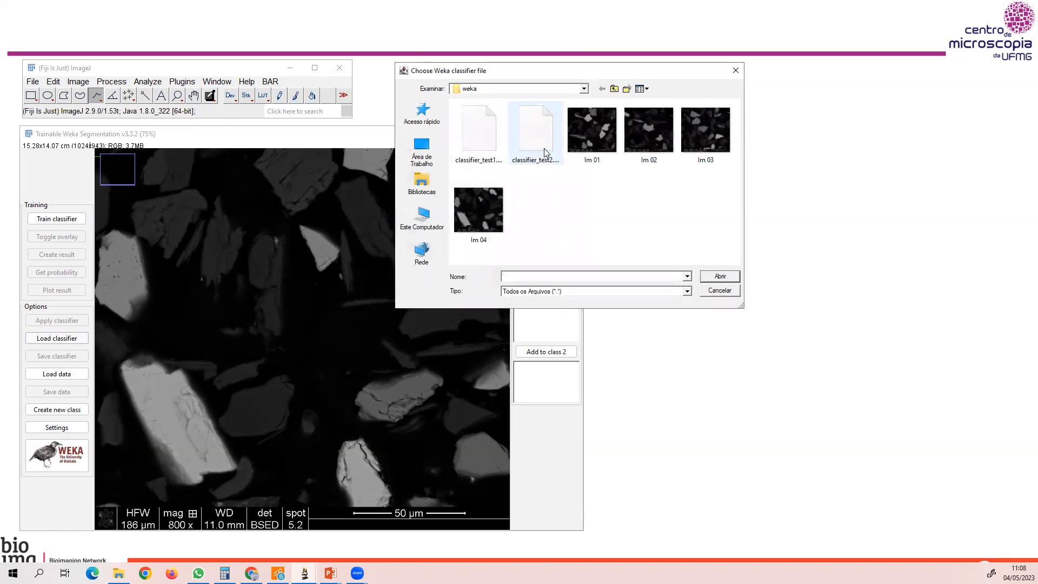
click(718, 276)
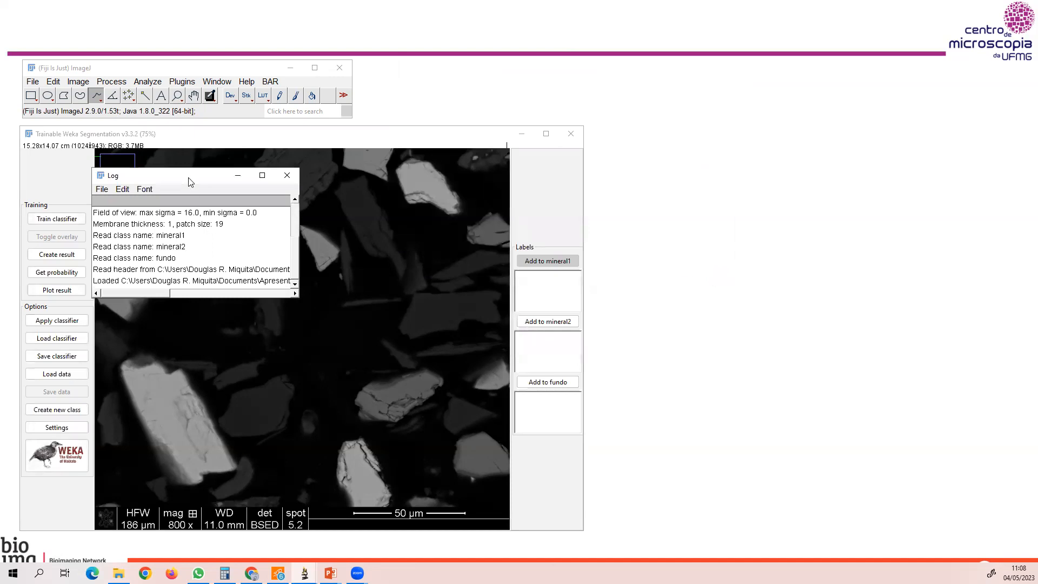
drag(189, 175, 807, 145)
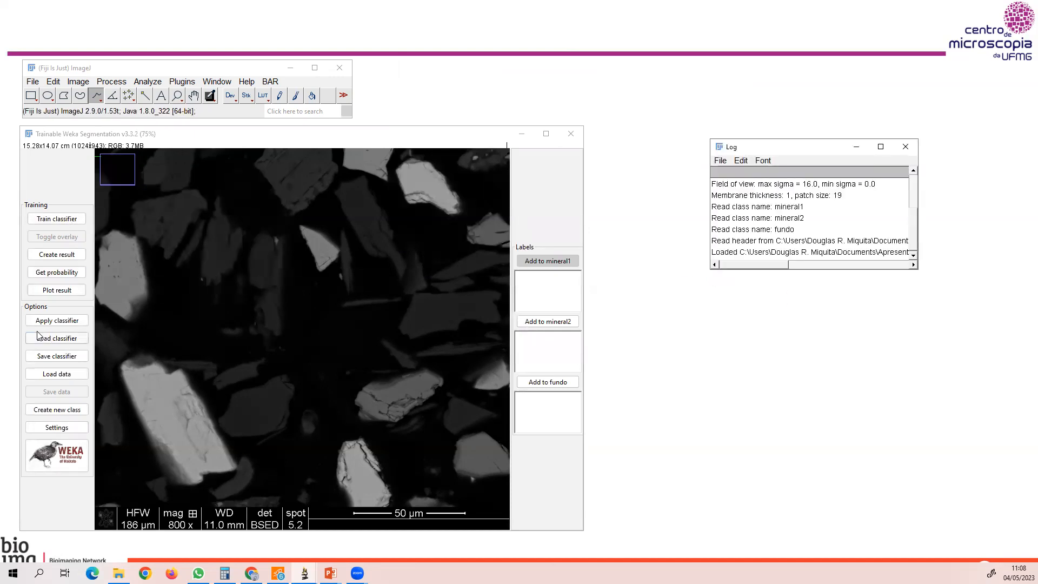
Create the classified result of Im 04 with the loaded classifier and place it at 50% beside the original image.
click(49, 255)
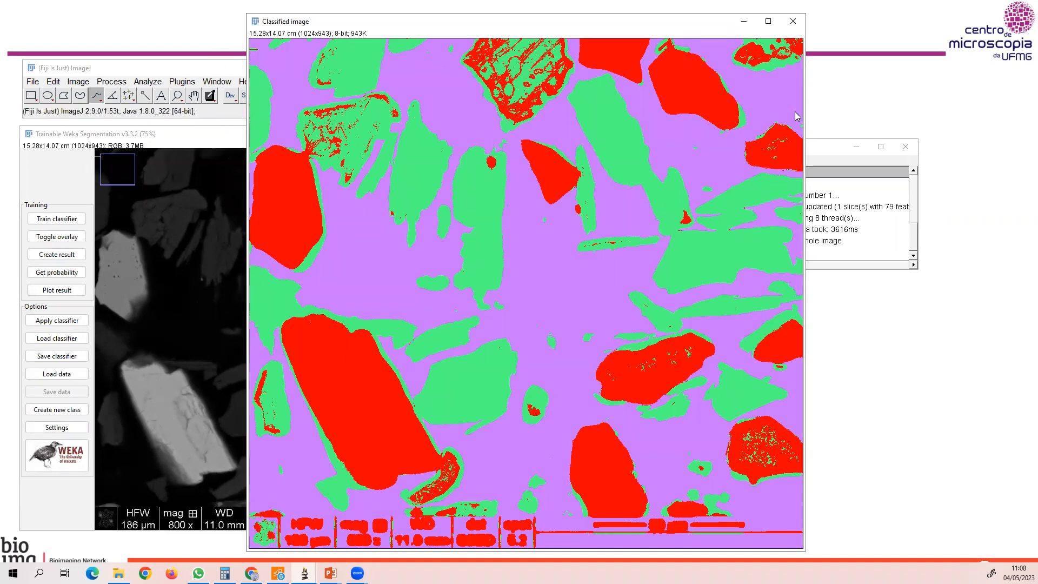
key(minus)
key(minus)
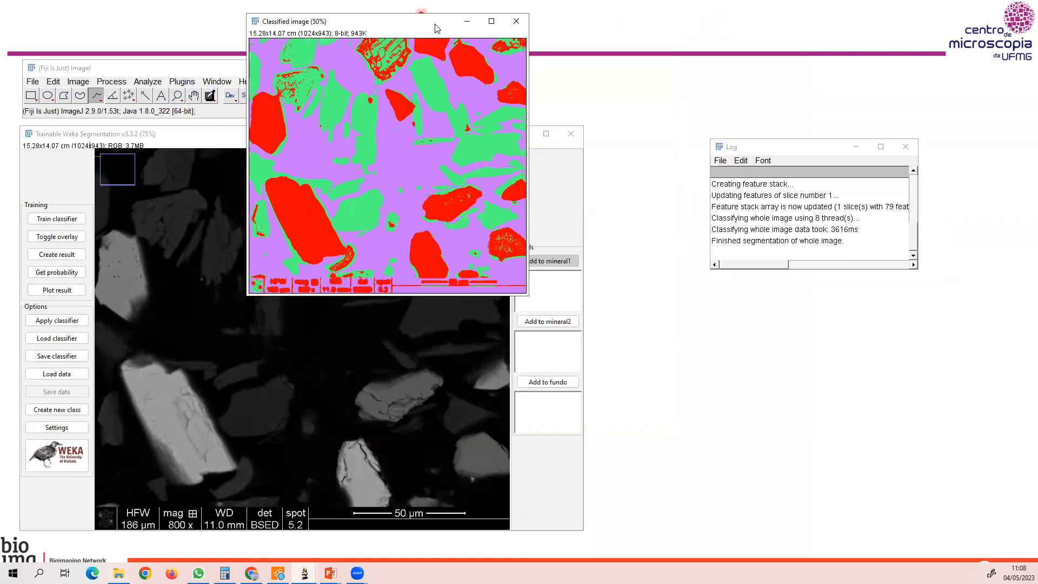
drag(421, 26, 711, 150)
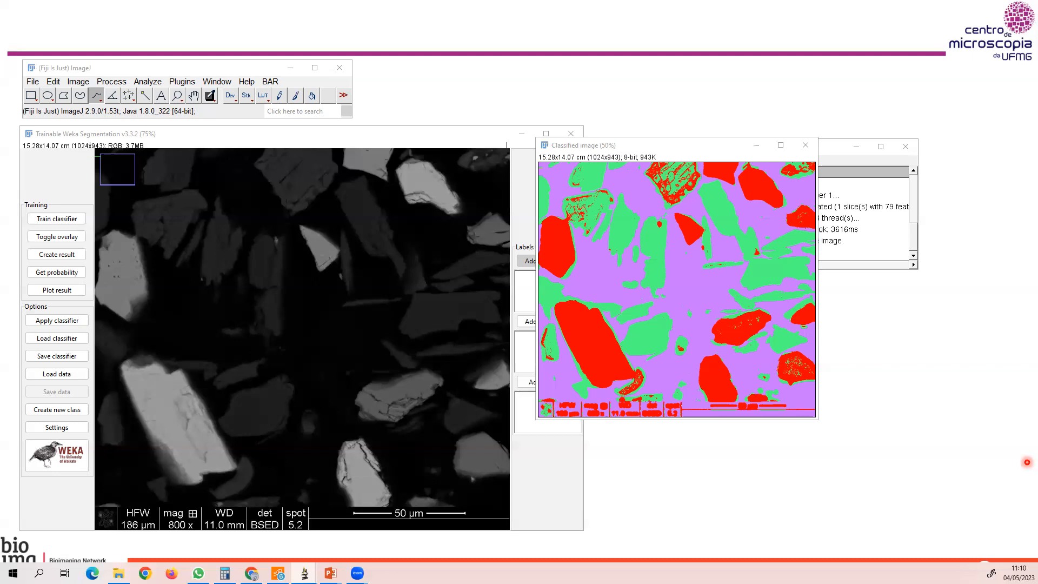
Close the classified result, the log, the Weka segmentation and the Im 04 image.
click(805, 146)
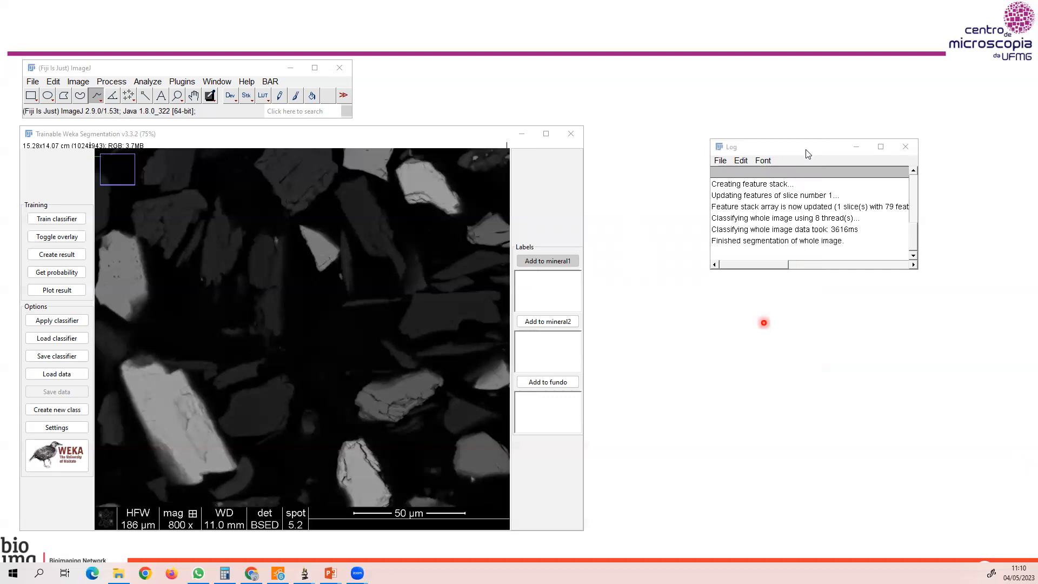
click(903, 147)
click(570, 134)
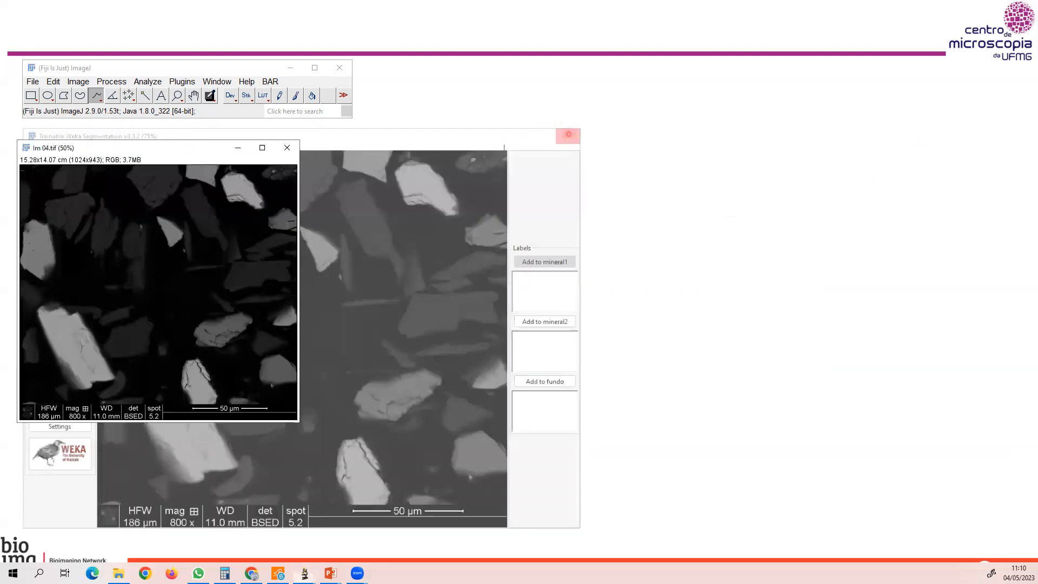
click(286, 149)
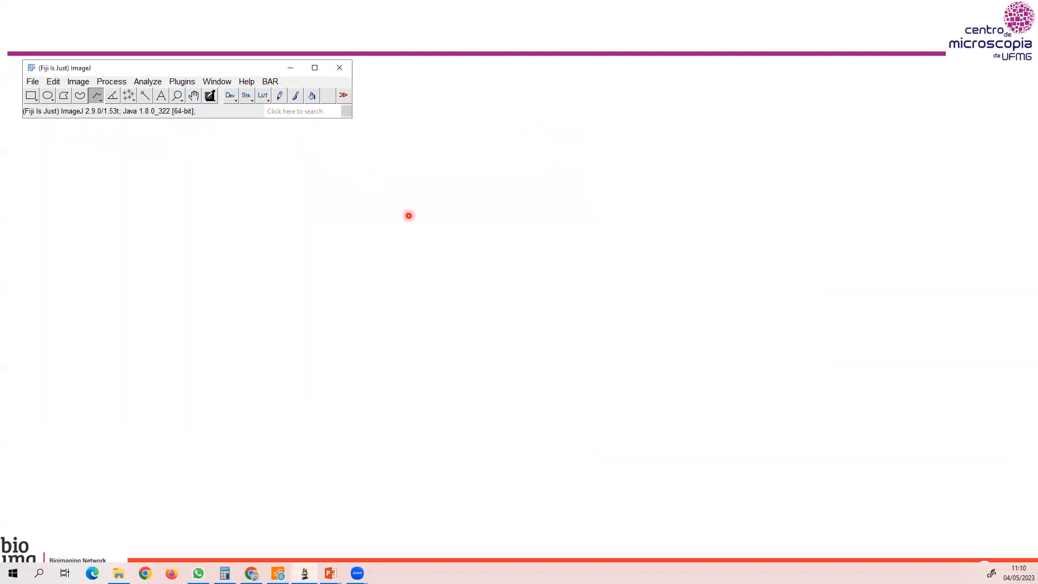
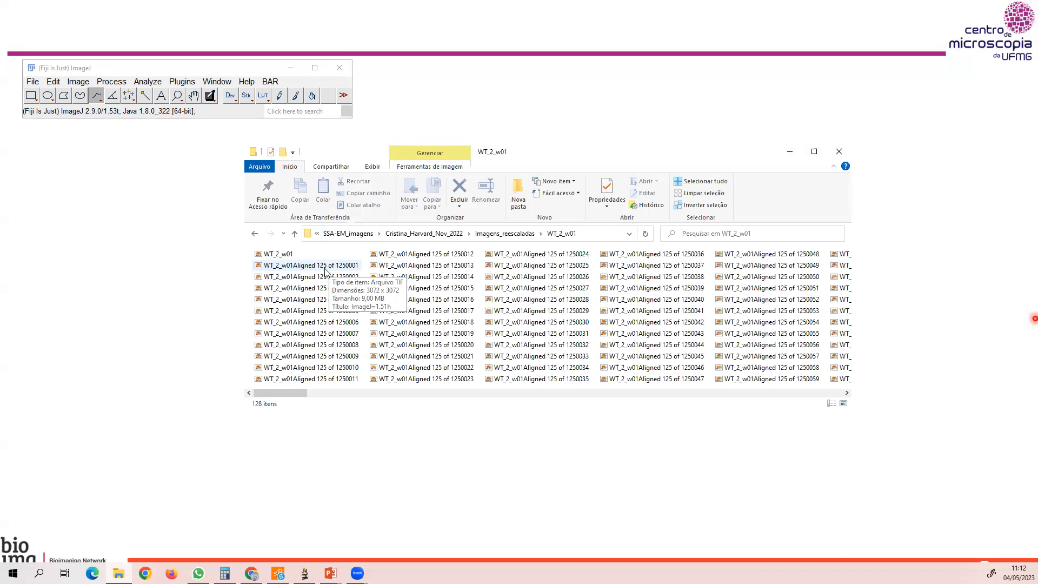
Open the WT_2_w01 stack in ImageJ, place it beside the toolbar and play through its first slices.
drag(279, 253, 184, 75)
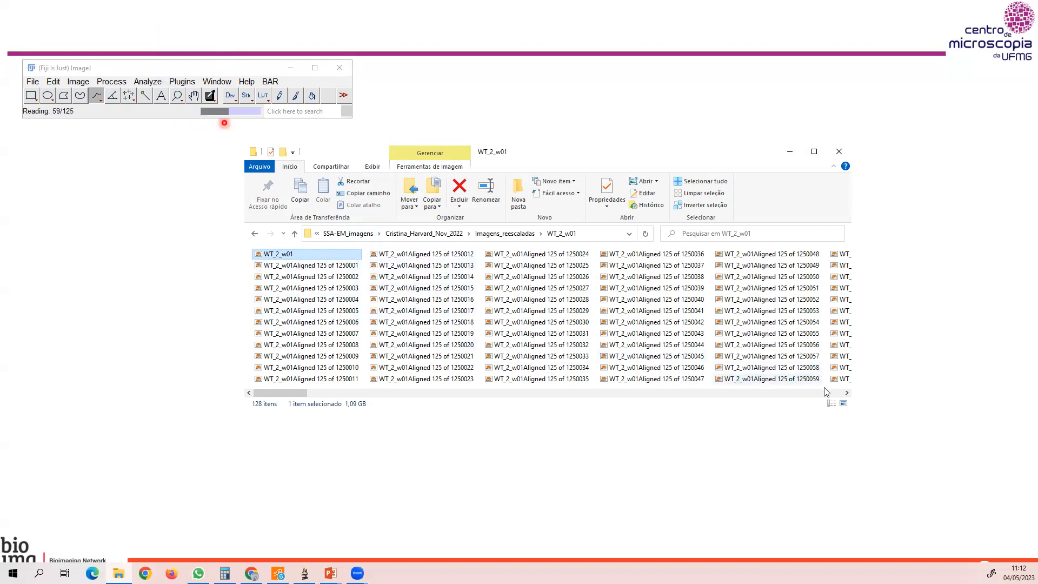
scroll(825, 394, down, 10)
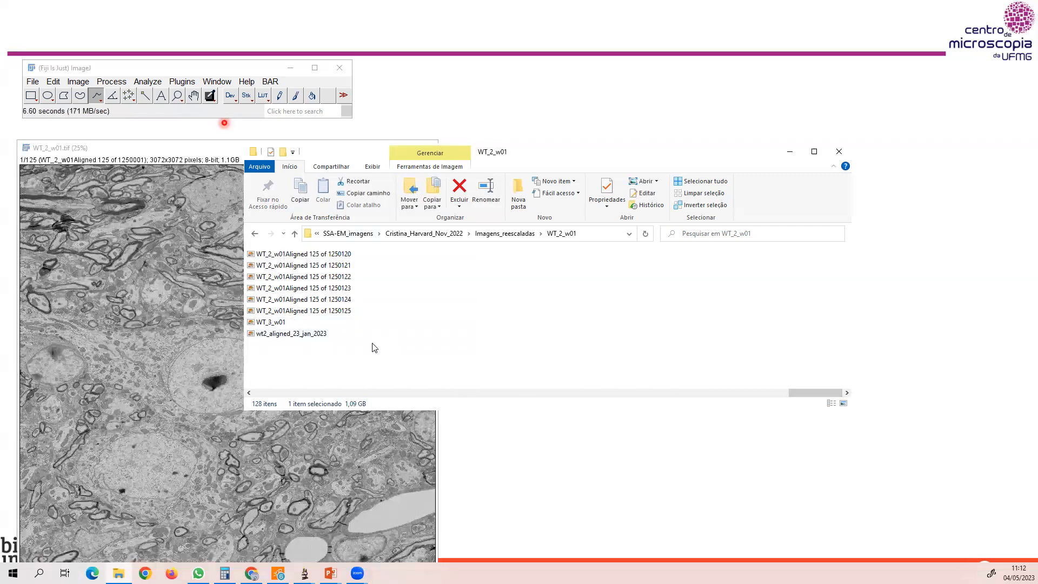
drag(687, 144, 687, 133)
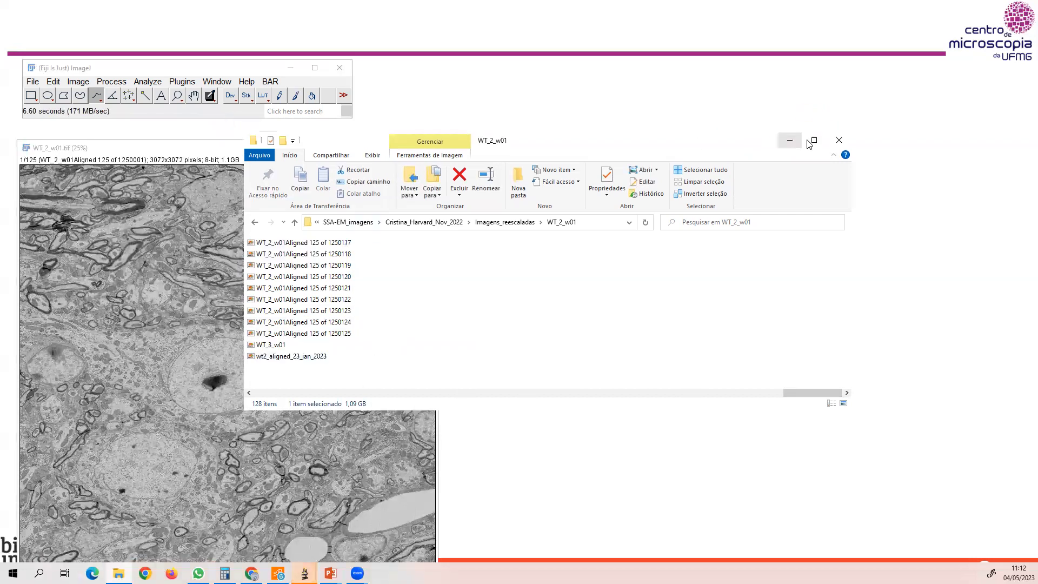
click(789, 144)
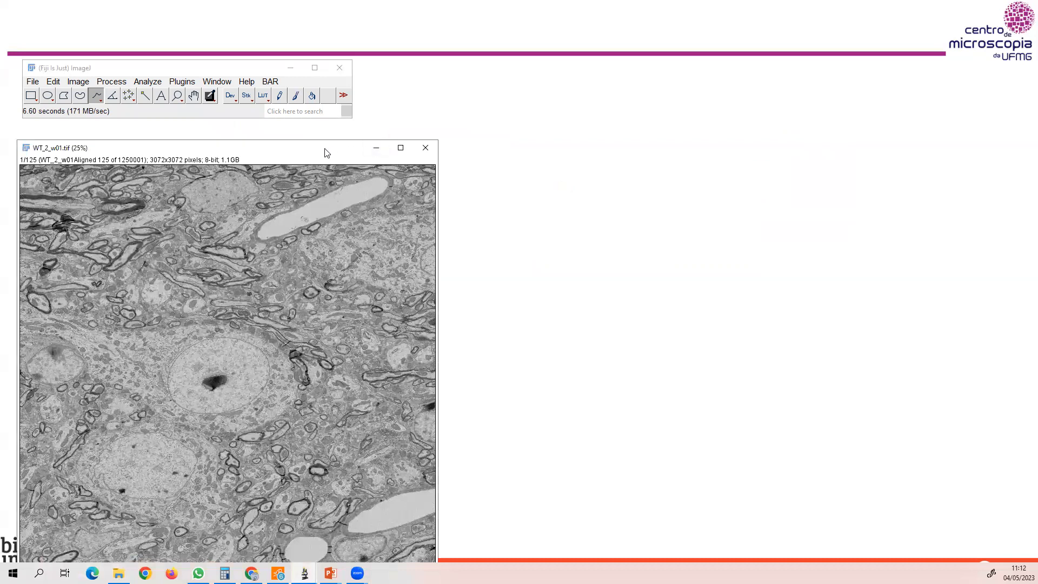
drag(326, 153, 684, 76)
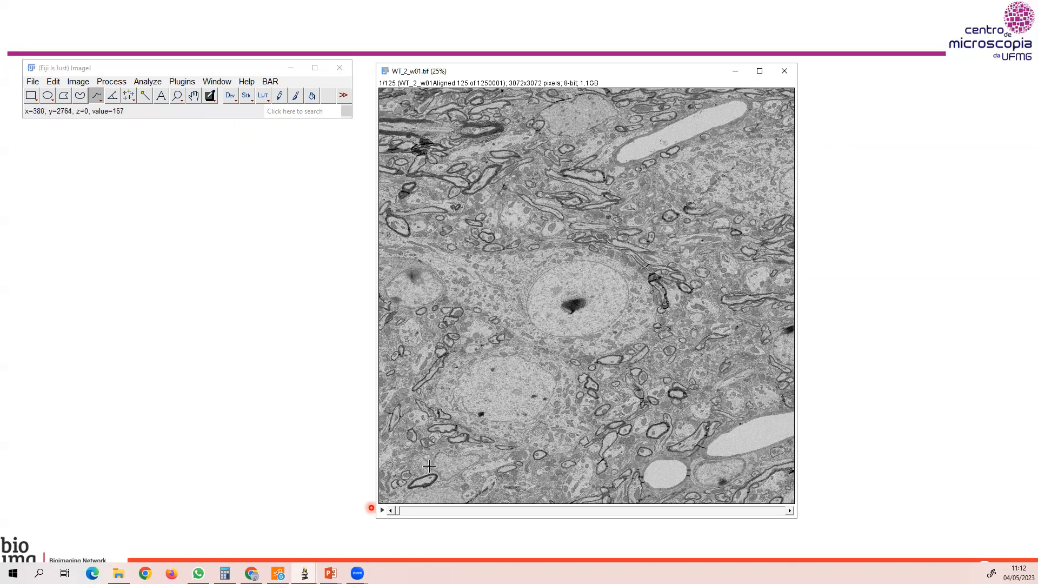
click(382, 510)
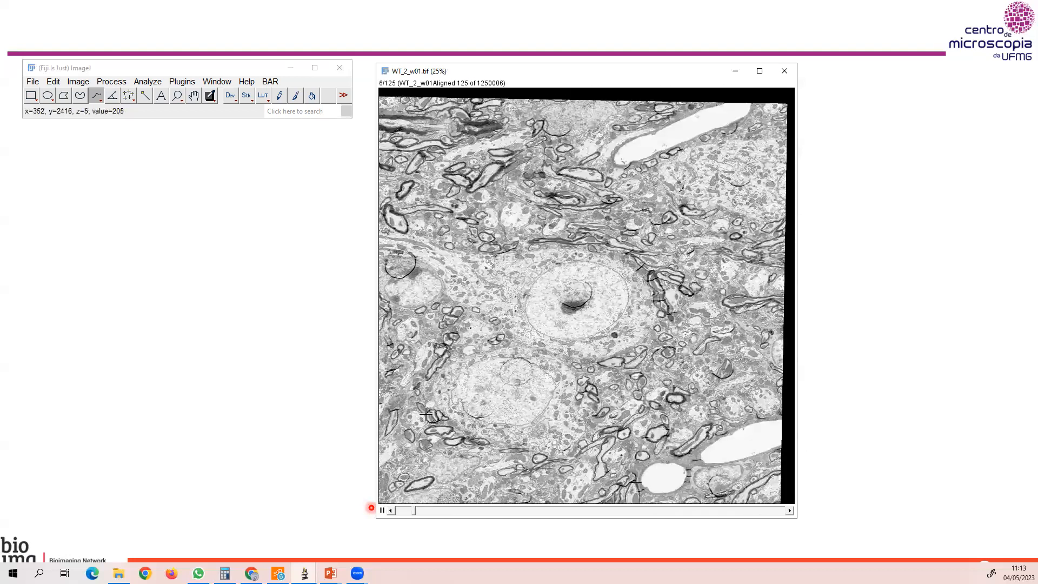
click(382, 510)
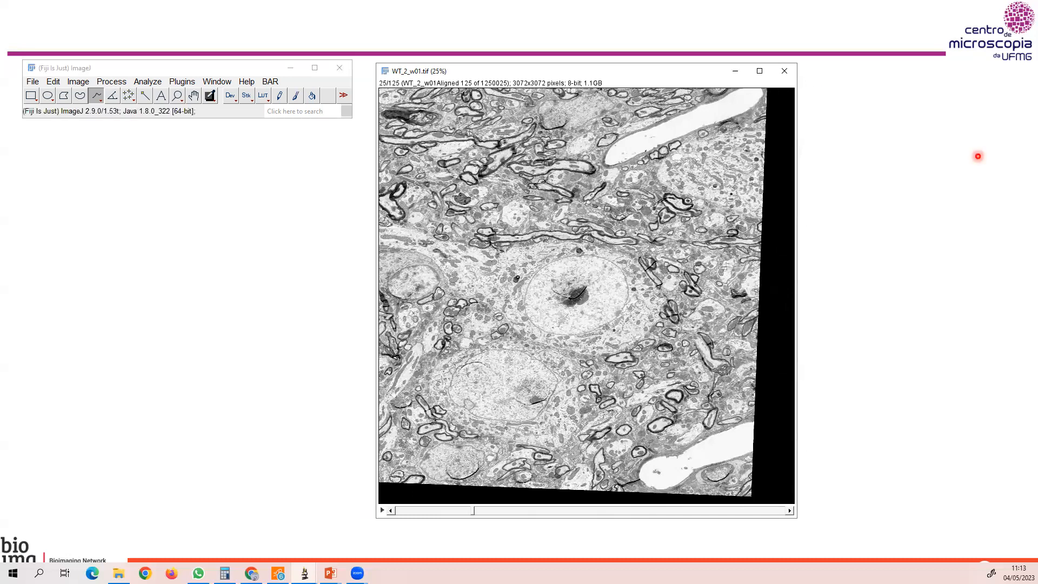
Look through the SSA-EM_imagens folder, and close both the folder window and the WT_2_w01 stack.
key(alt+Tab)
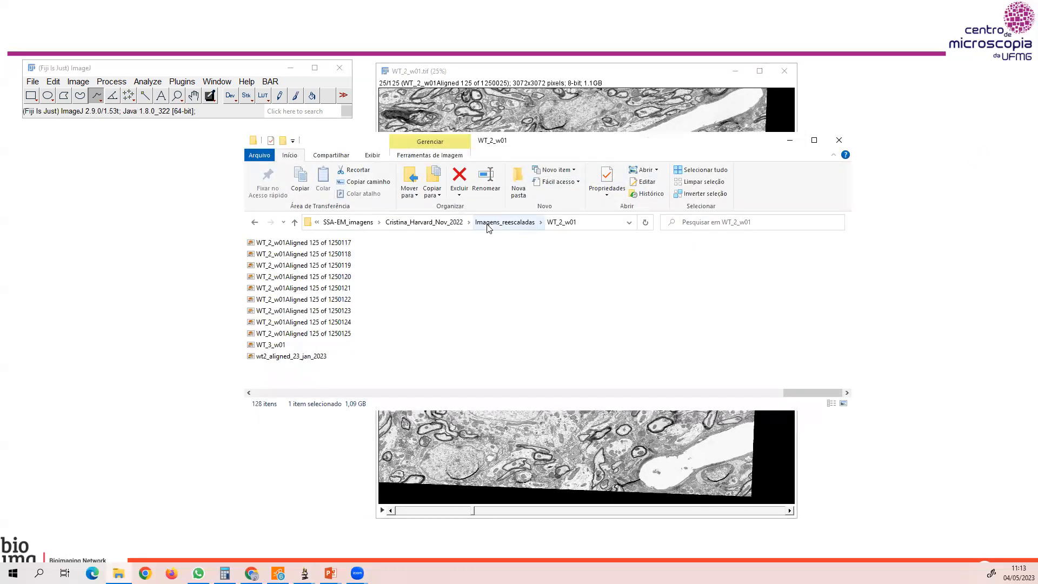
click(488, 223)
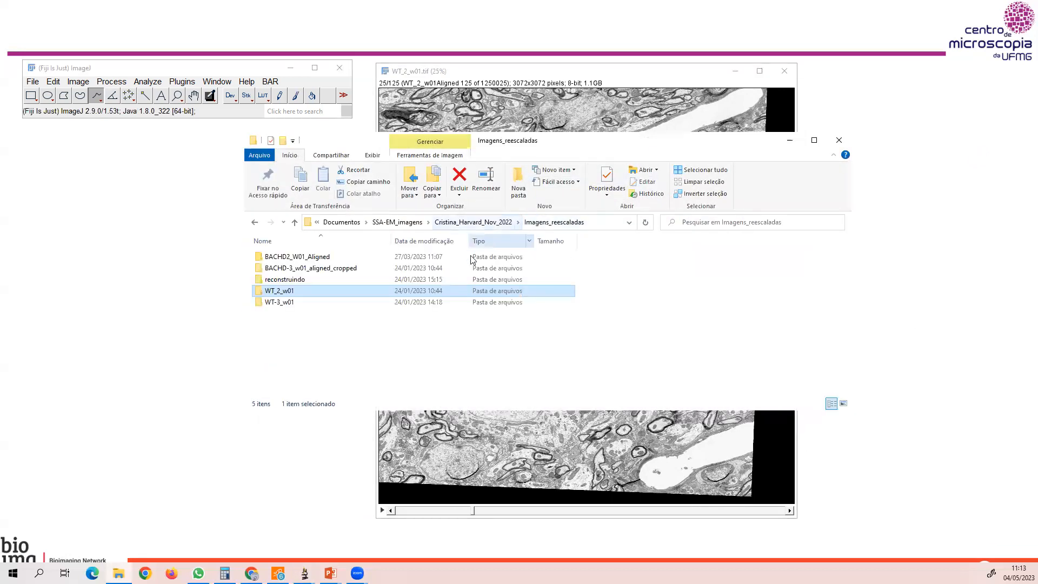
click(414, 224)
scroll(381, 281, down, 1)
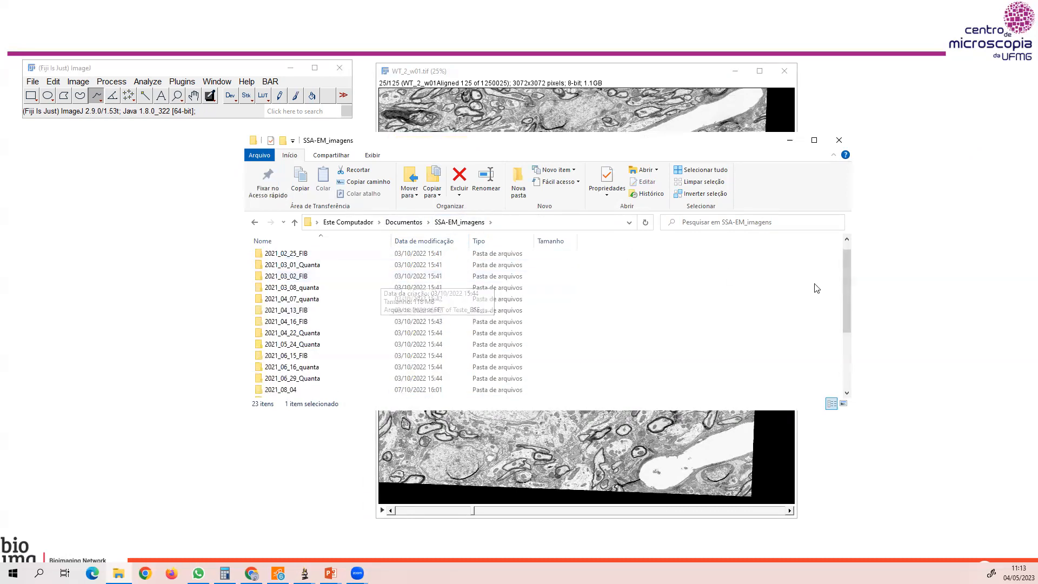
click(847, 280)
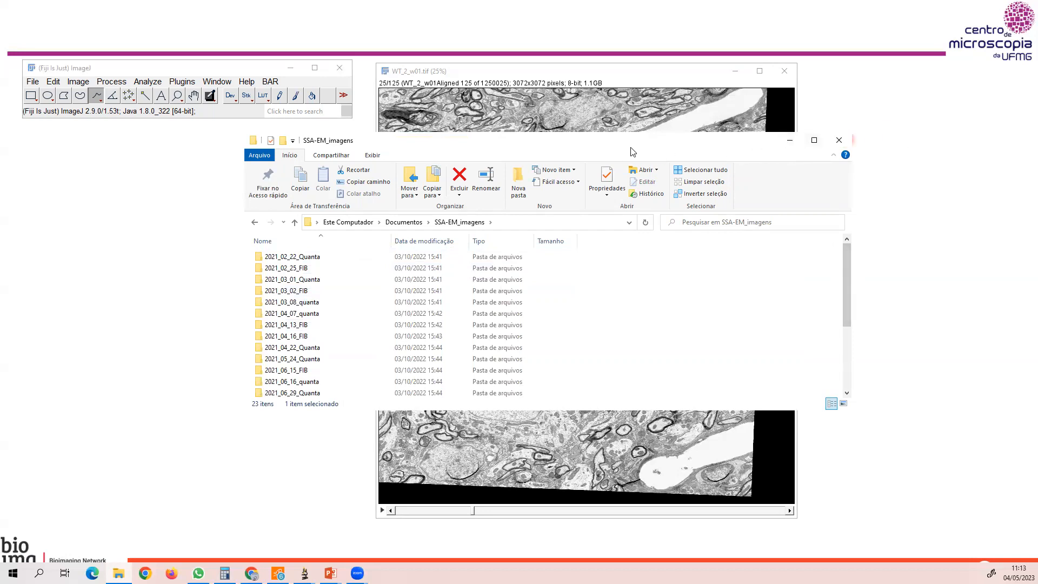
click(848, 140)
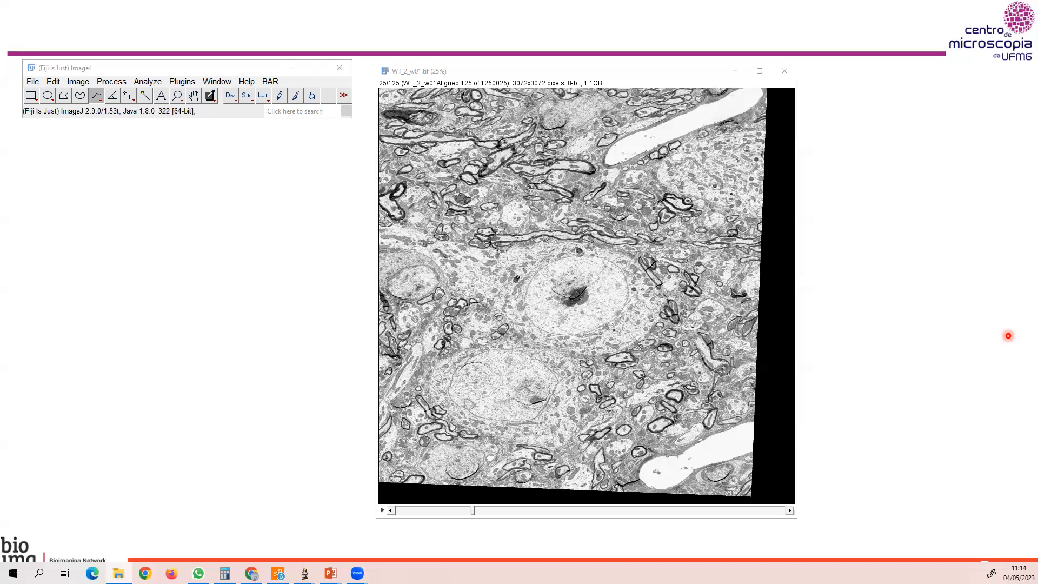
click(784, 71)
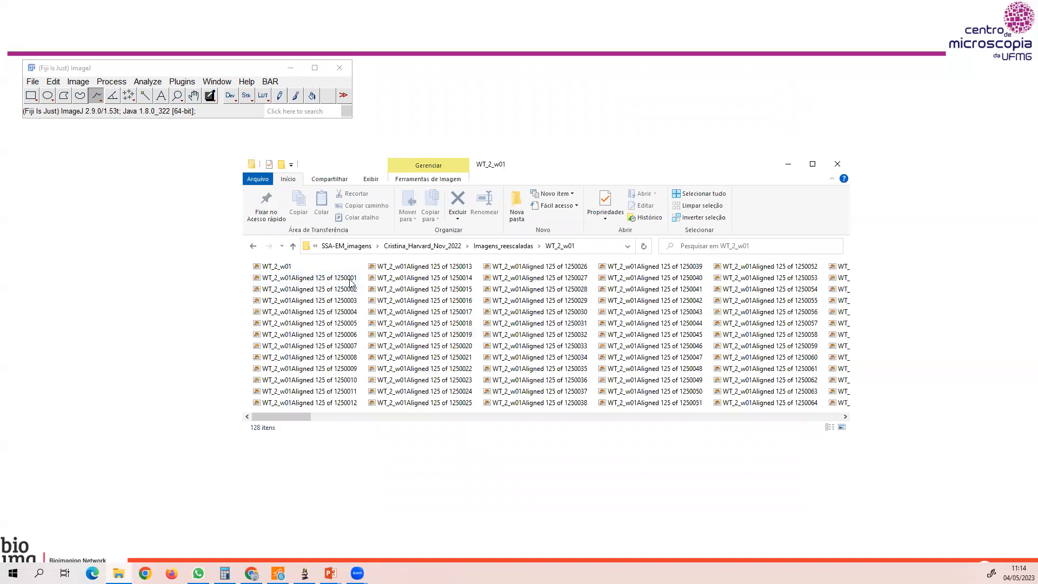
Open the 125 individual WT_2_w01Aligned slices, numbered 1250001 to 1250125, together in ImageJ.
scroll(828, 421, down, 5)
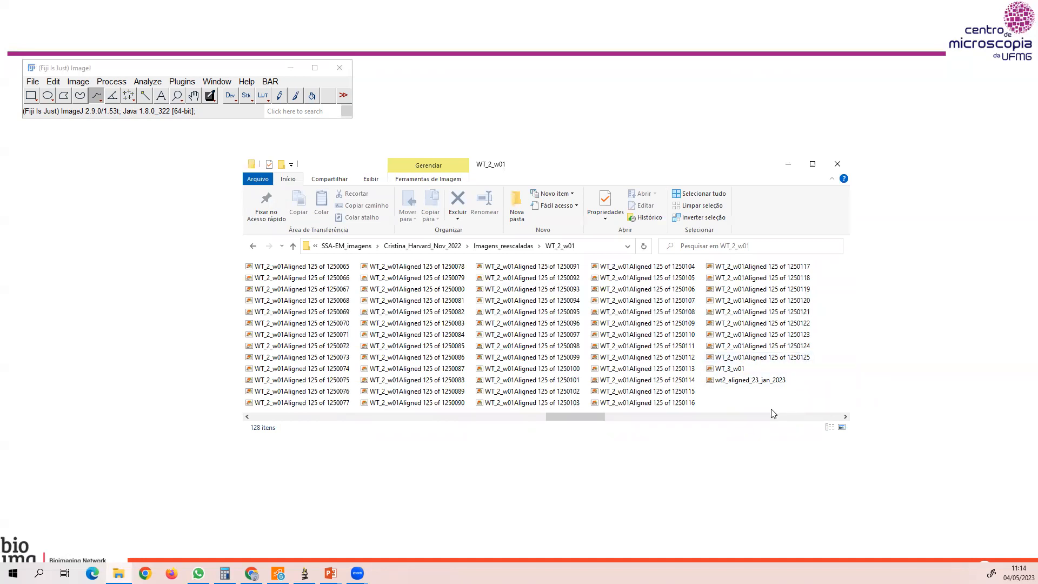
drag(595, 417, 296, 435)
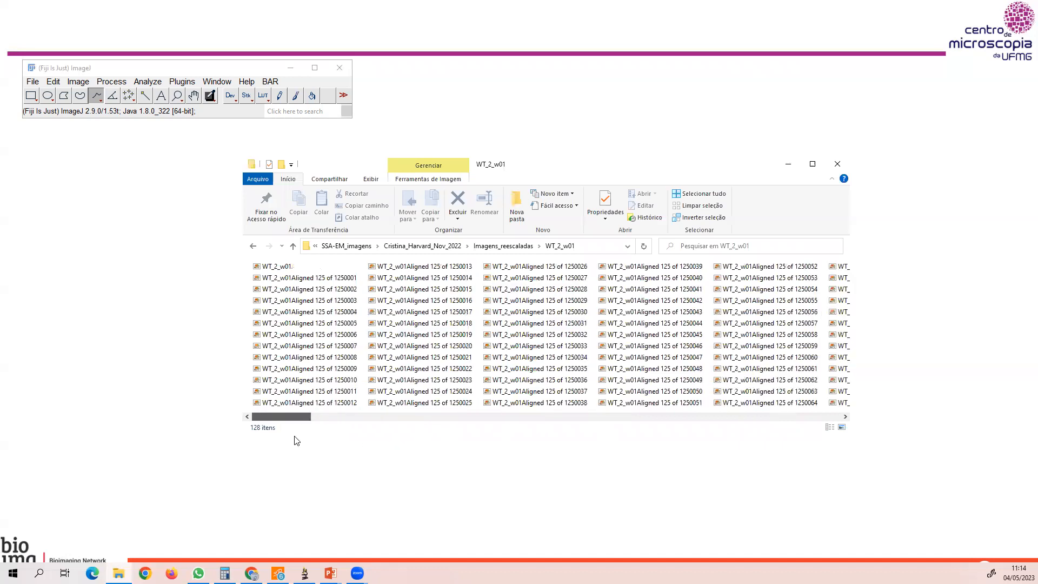
click(260, 281)
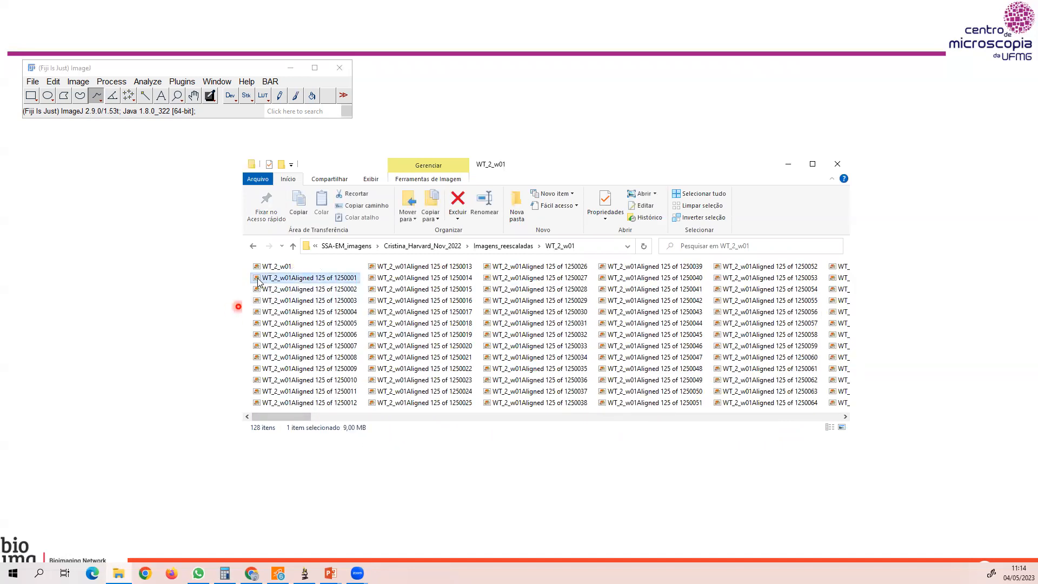
drag(846, 416, 845, 417)
shift+click(305, 360)
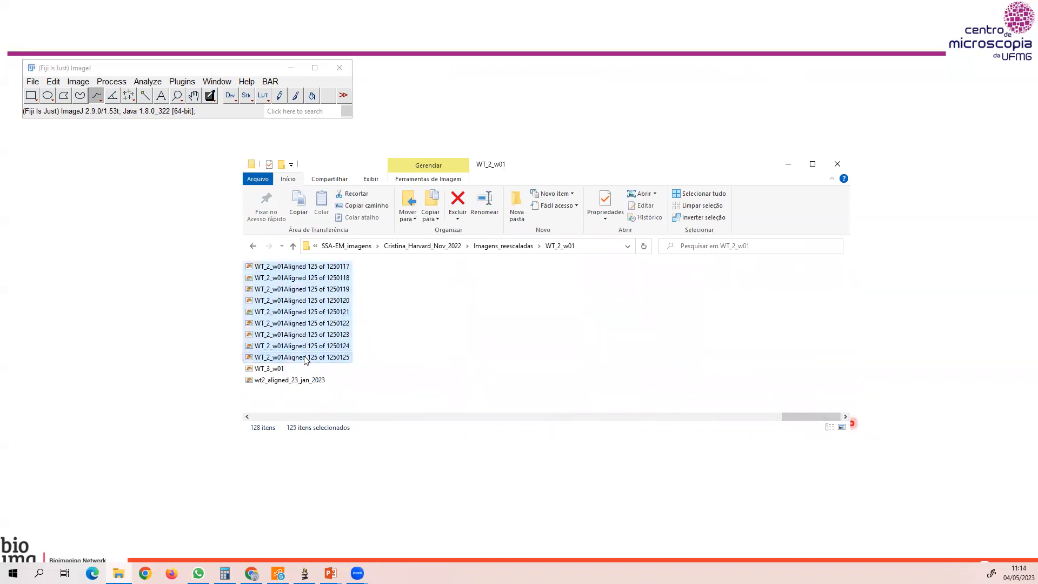
drag(262, 317, 173, 75)
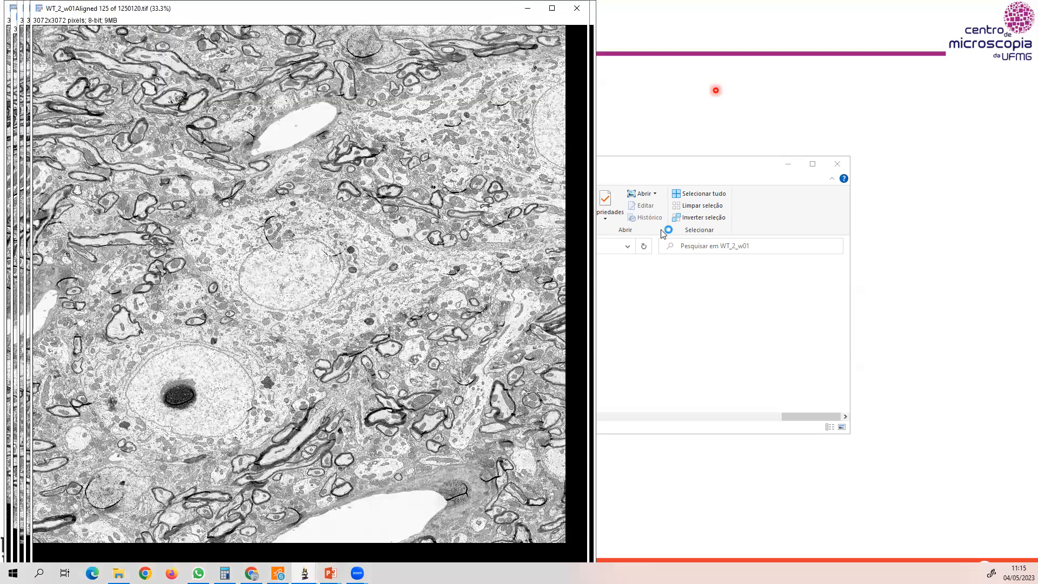
Bring the main ImageJ toolbar to the front and move it clear of the opened images.
mouse_move(304, 573)
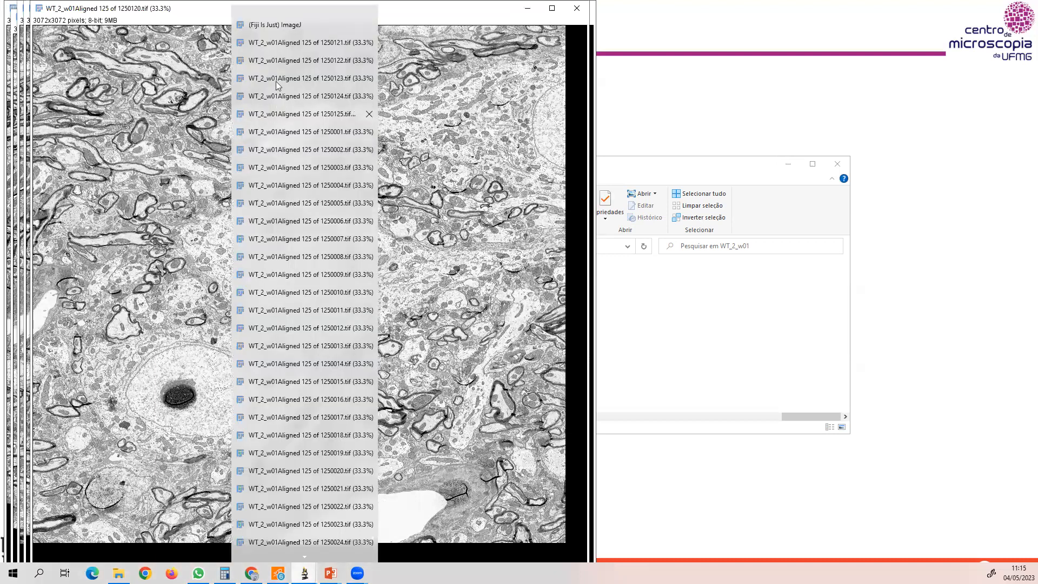
click(296, 25)
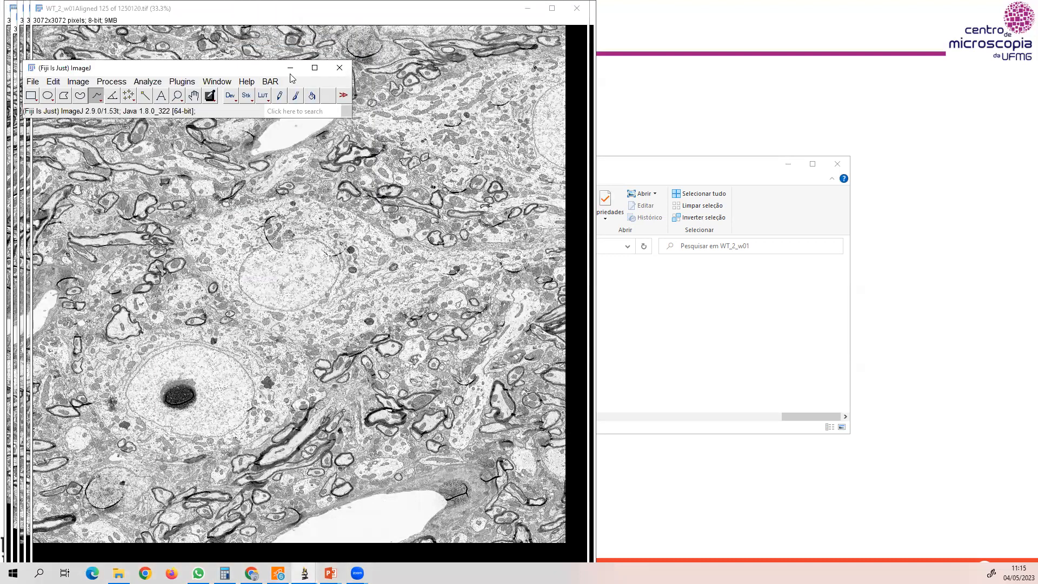
drag(291, 75, 905, 90)
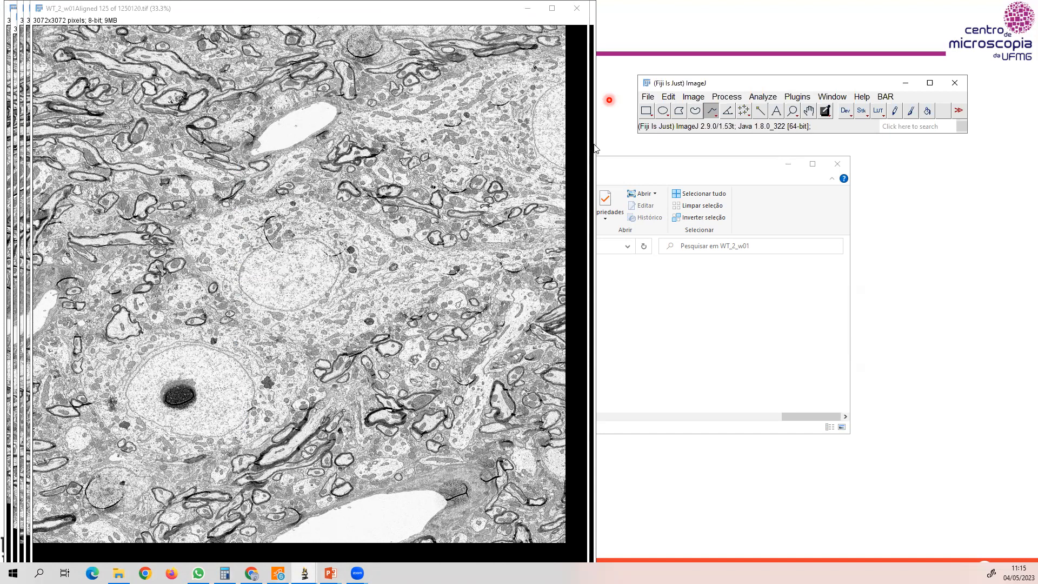
Combine all the open slice images into a single stack named pilha.
click(689, 100)
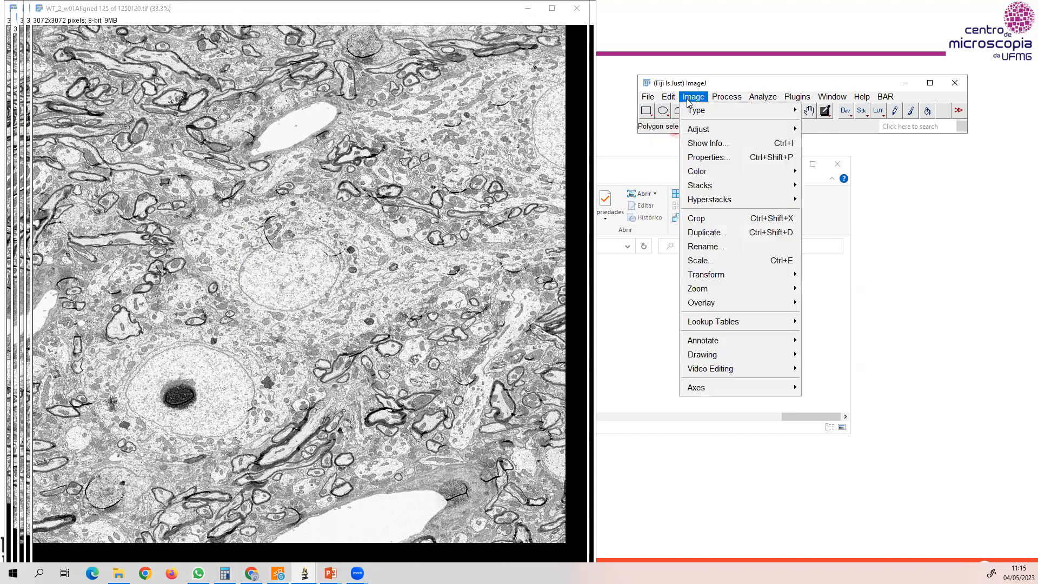
mouse_move(702, 192)
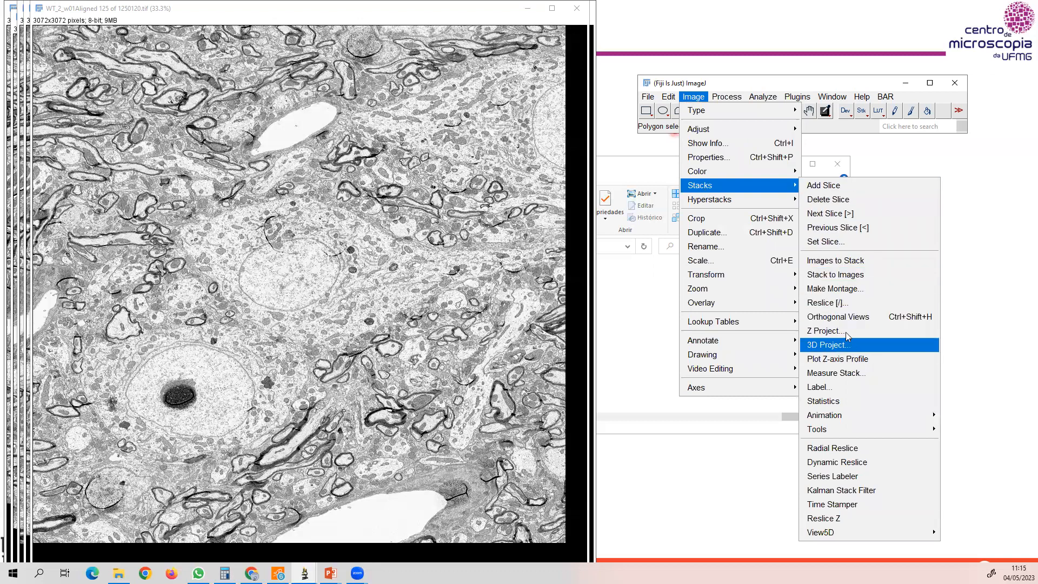
click(850, 263)
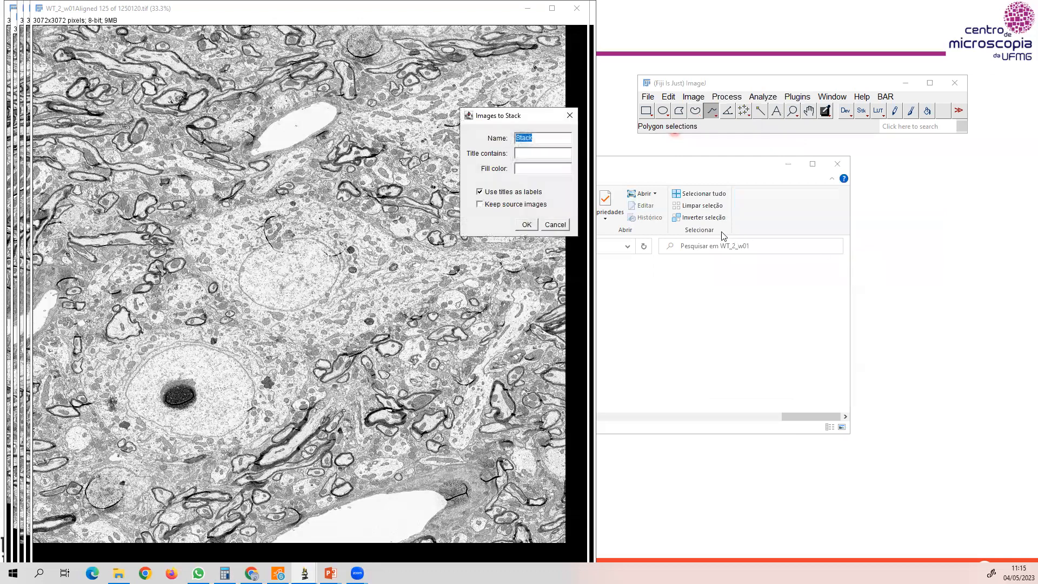
text(pilha)
click(520, 225)
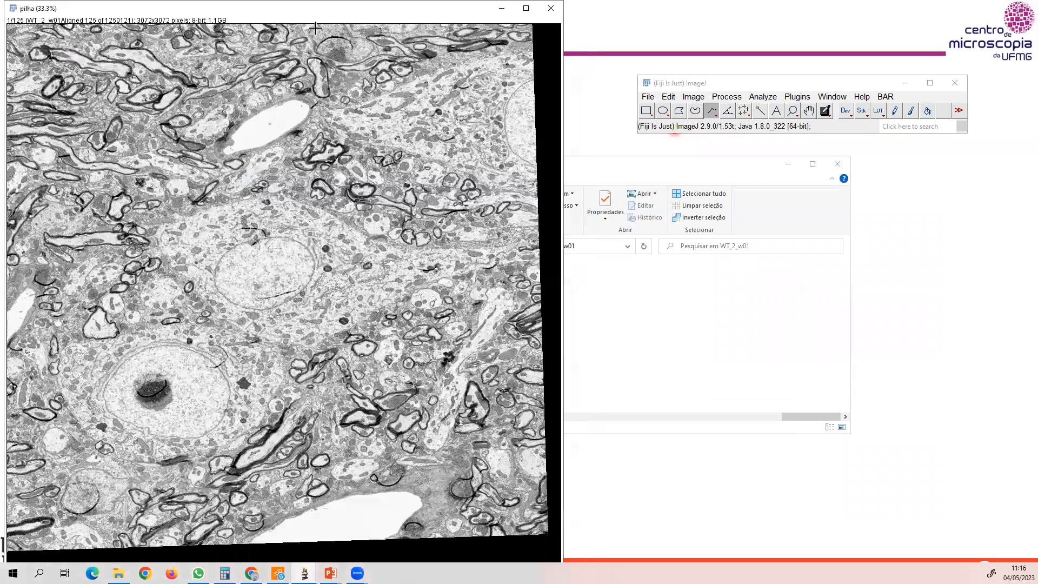
Show the pilha stack at 25% beside the toolbar and scroll through its slices and back to the first.
key(minus)
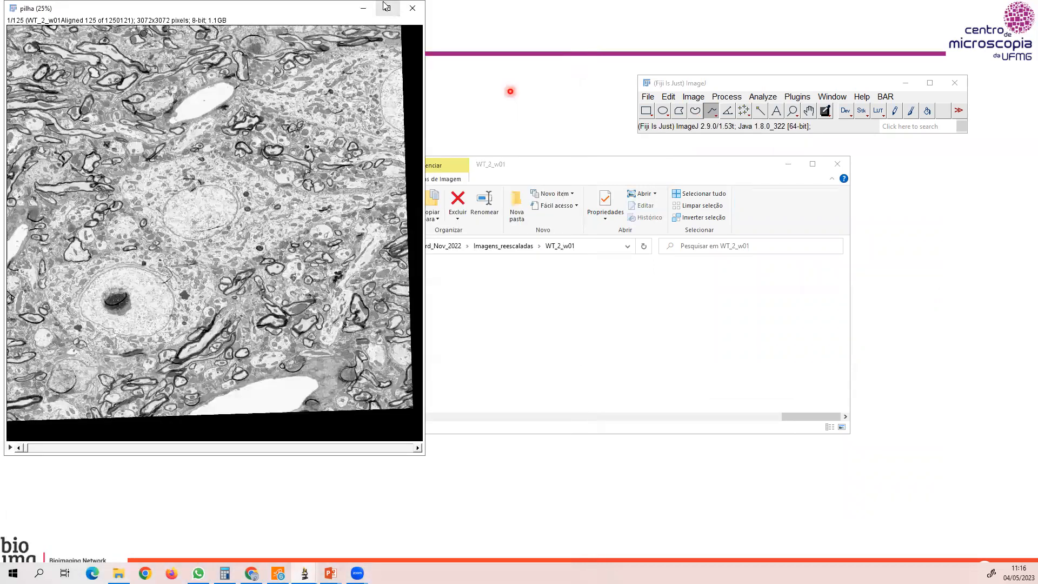
drag(297, 15, 498, 59)
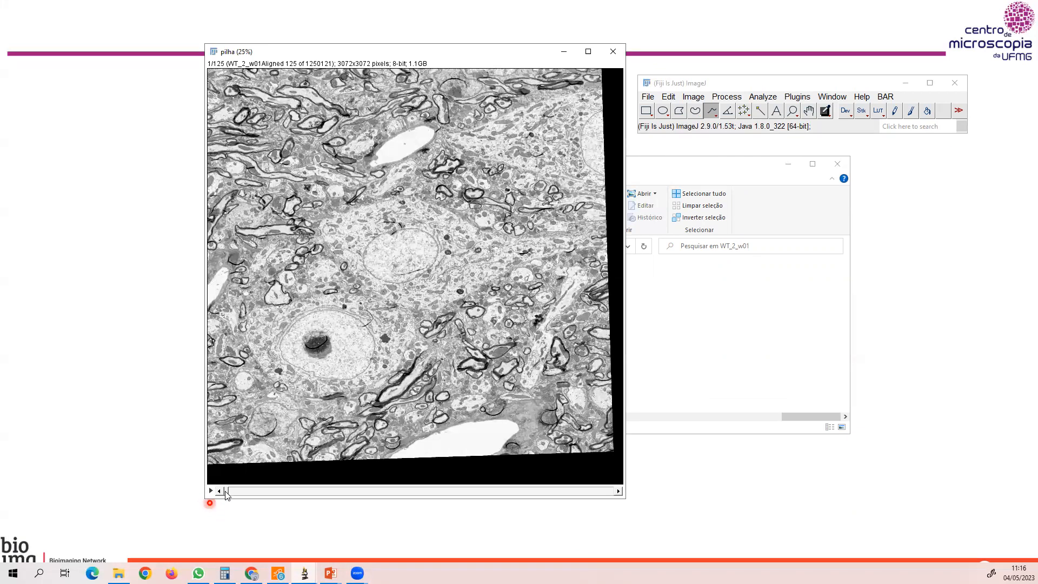
drag(226, 494, 576, 506)
drag(387, 518, 223, 515)
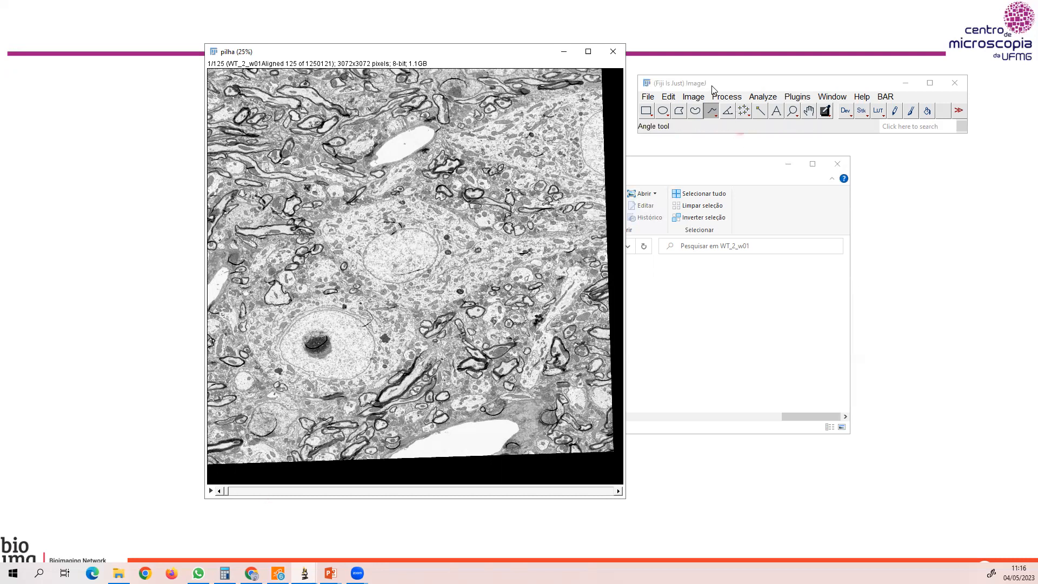
Play the pilha stack's slices as an animation and stop the playback.
click(693, 97)
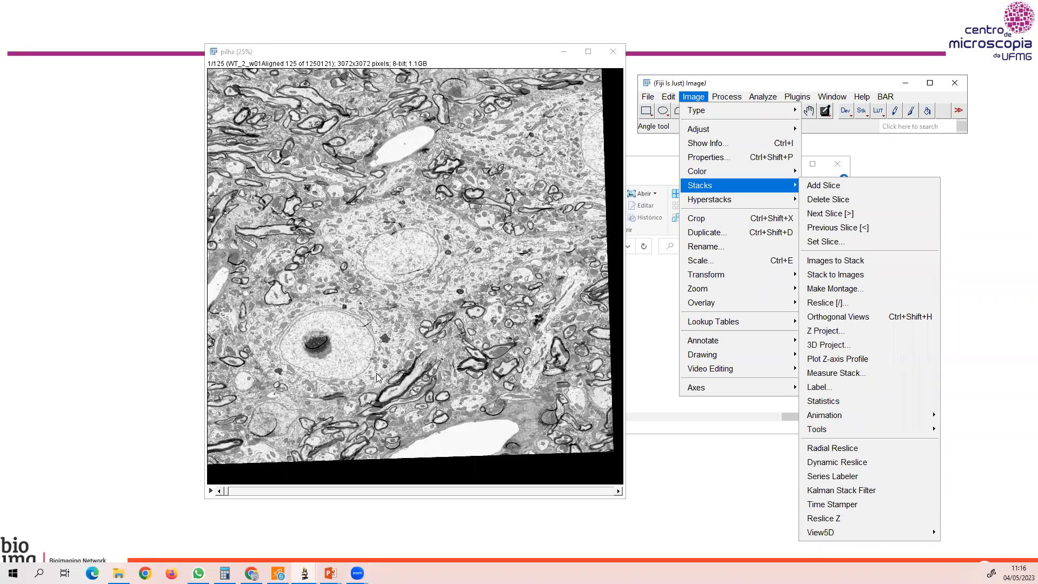
click(219, 490)
click(210, 491)
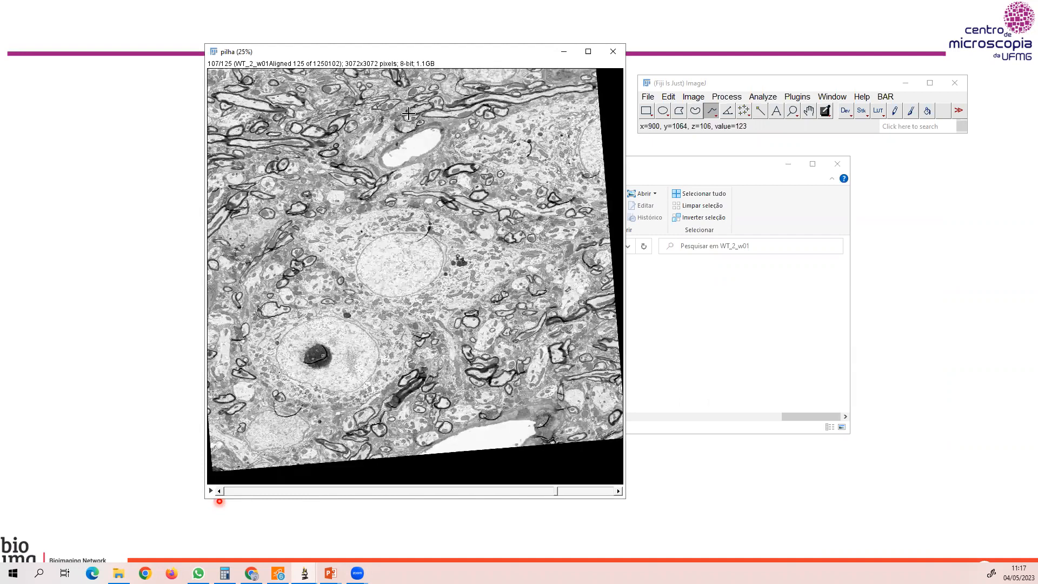
Move the pilha stack away from the toolbar and open the Make Montage settings for it.
drag(423, 56, 389, 63)
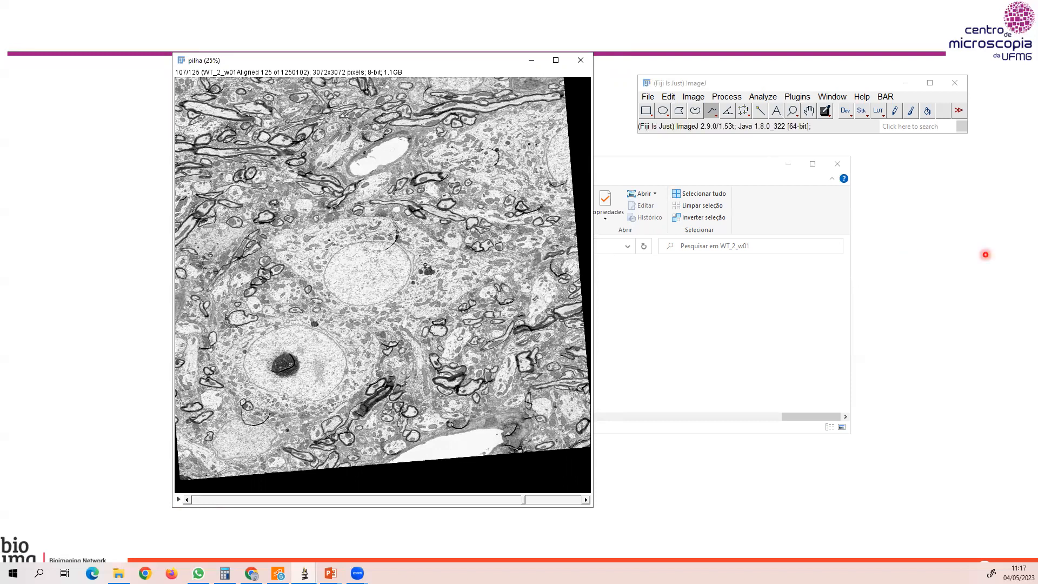
click(694, 98)
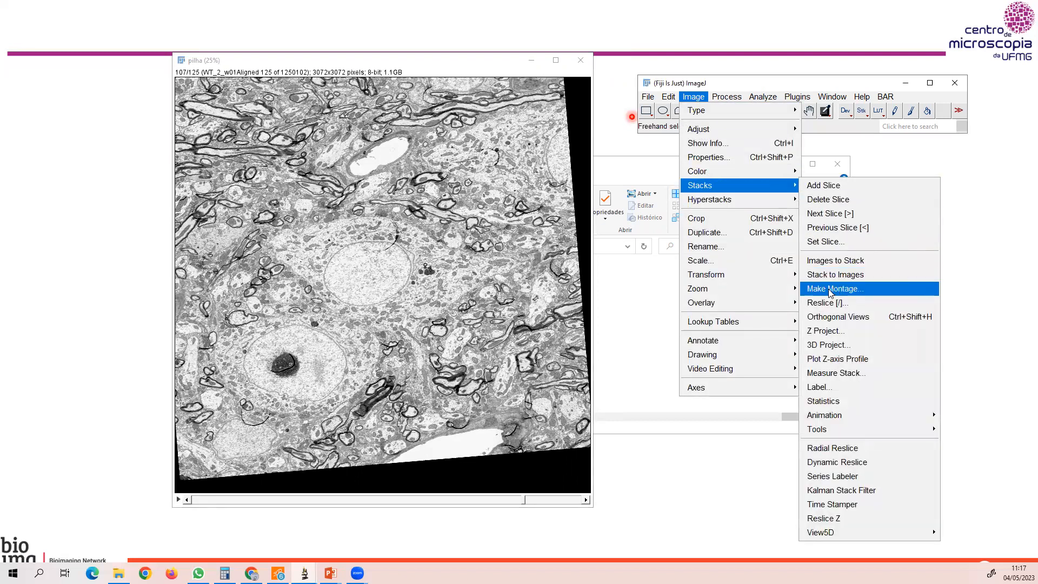
click(828, 289)
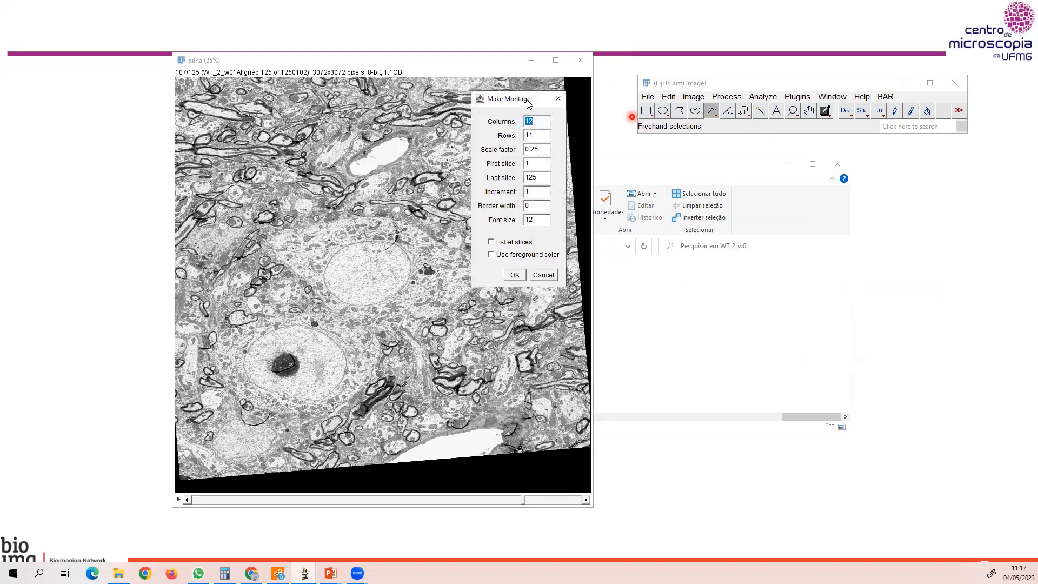
drag(527, 100, 497, 101)
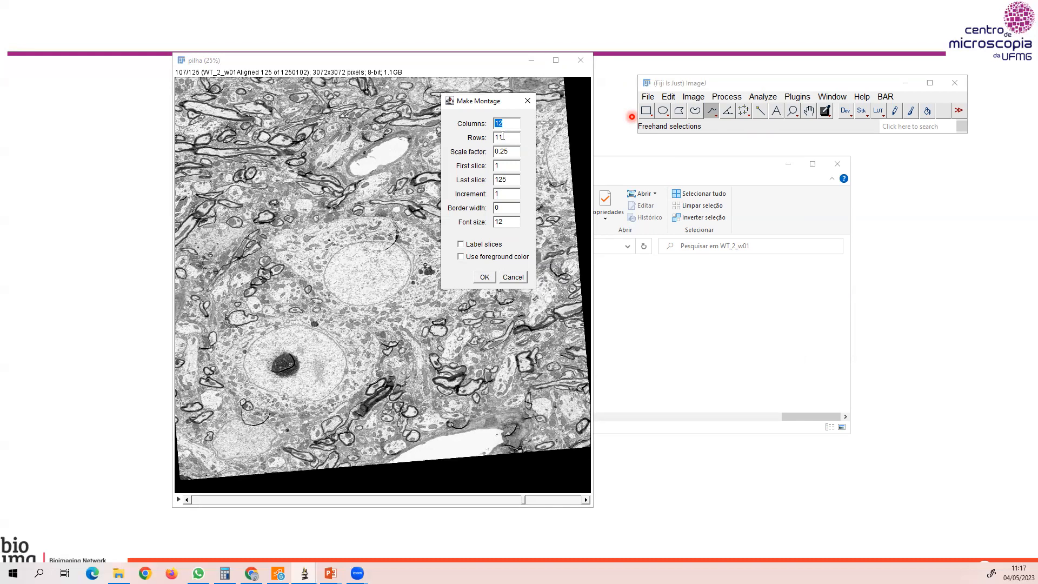
Try a montage layout of 15 columns and 15 rows.
text(15)
key(Tab)
text(15)
Create the montage of the pilha stack with 3 columns, 3 rows and 9 as the last slice.
double_click(508, 121)
text(3)
double_click(506, 136)
text(3)
drag(508, 179, 482, 180)
text(9)
click(485, 277)
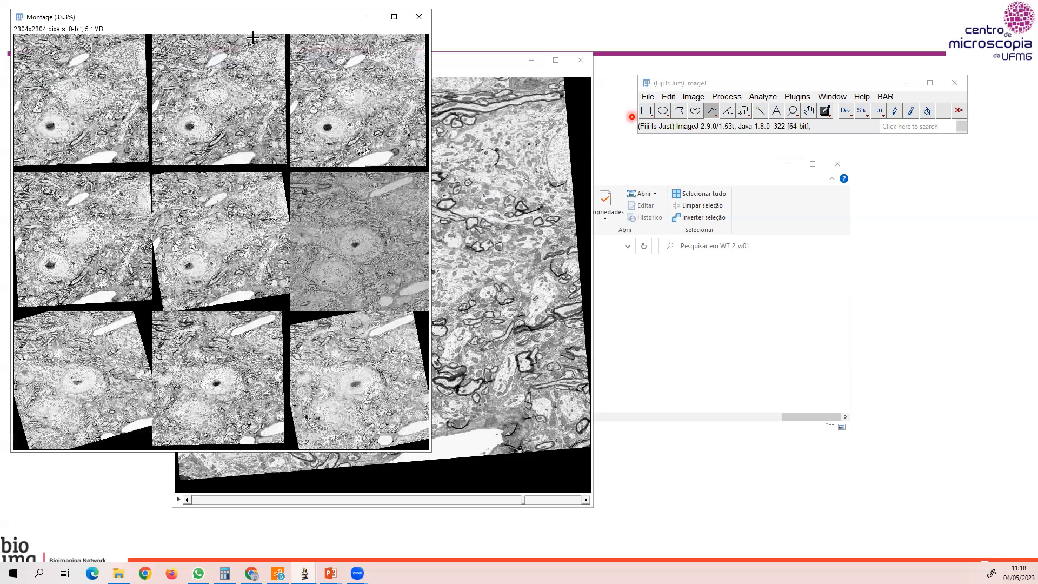
Move the 3 by 3 montage over the pilha stack to examine it and close the montage.
drag(287, 24, 443, 110)
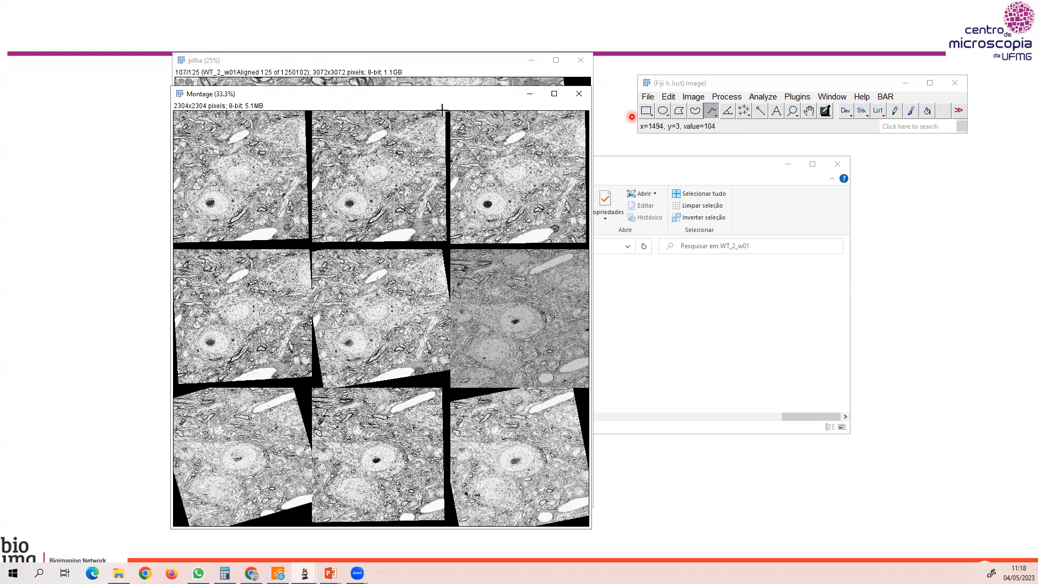
click(579, 98)
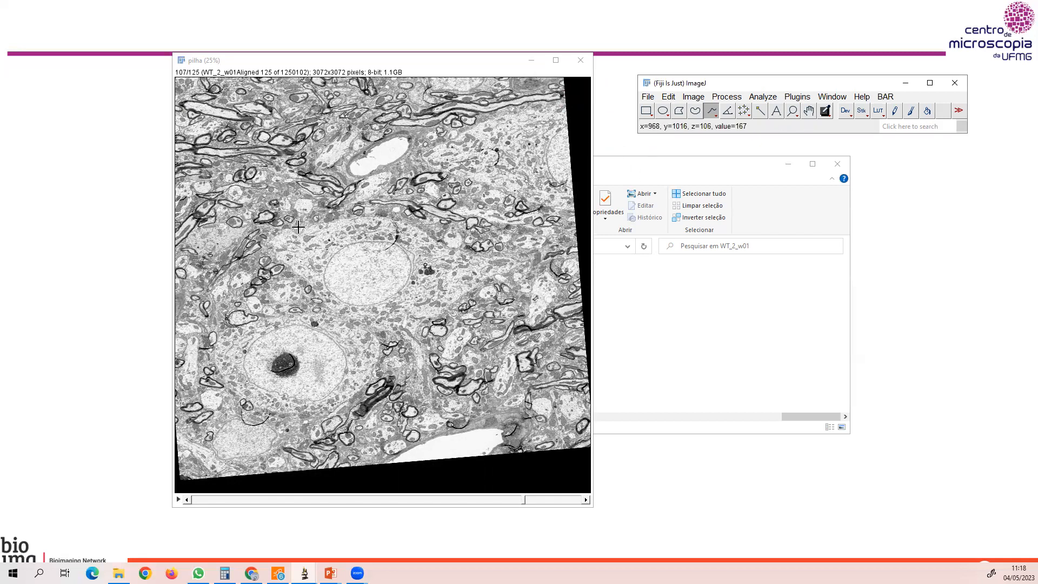
click(954, 269)
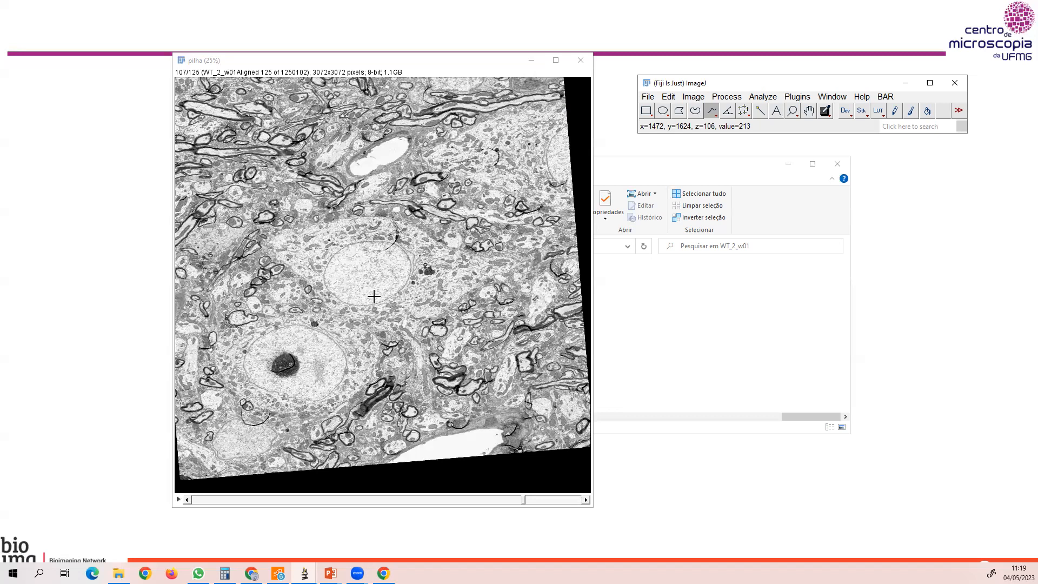
Examine fine detail of the pilha stack at 200% on the current and next slice, and close the stack.
click(333, 216)
scroll(333, 217, up, 6)
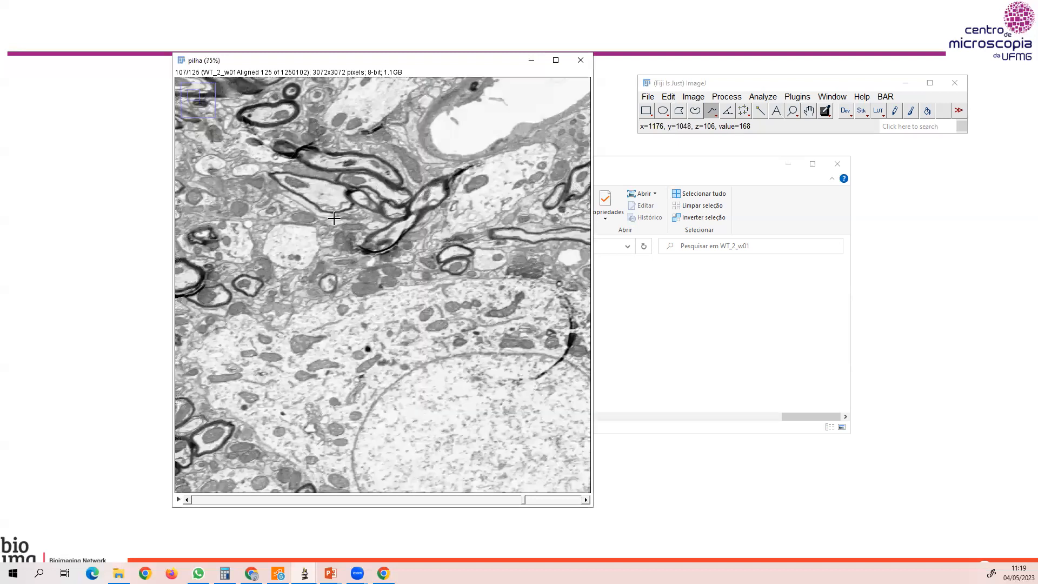
scroll(346, 216, up, 1)
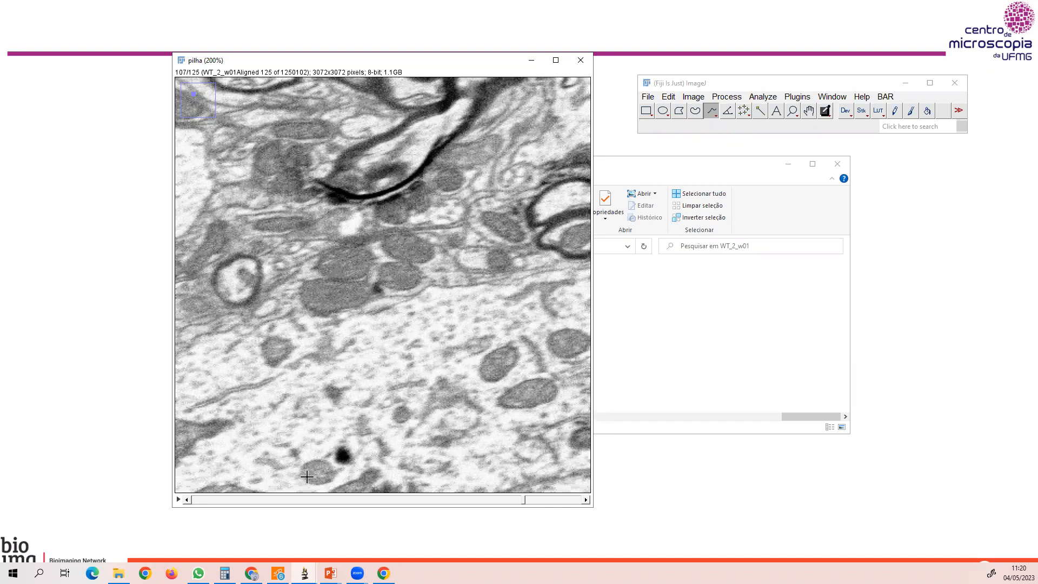
click(586, 500)
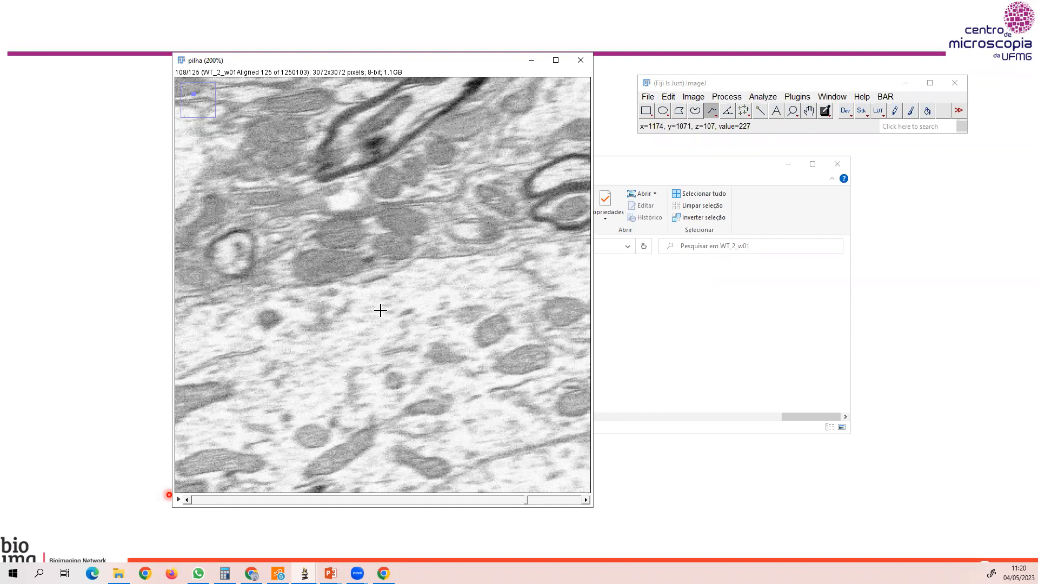
click(580, 61)
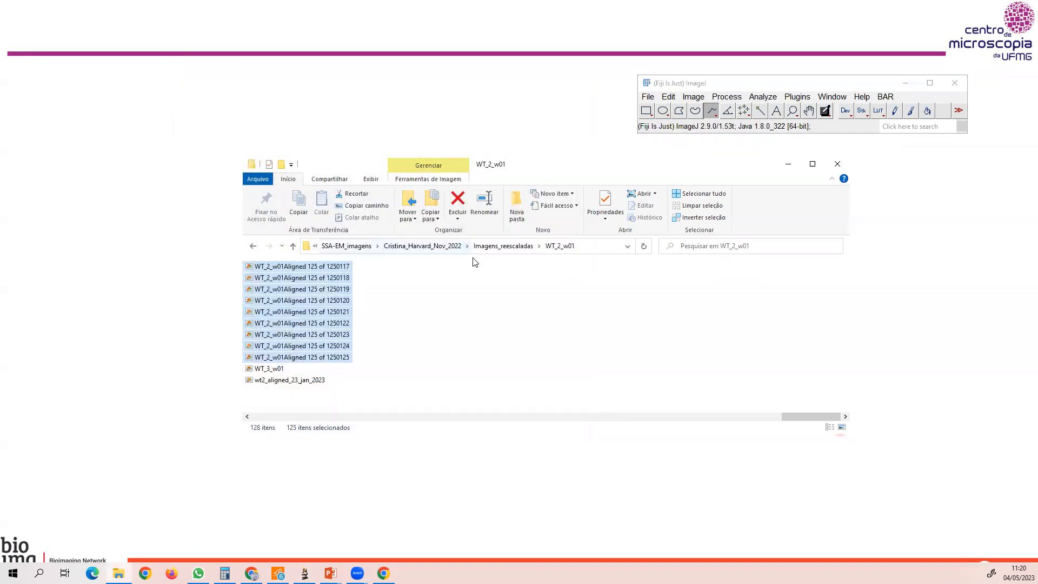
Look for an image stack in the 2021_06_15_FIB and 2021_03_02_FIB folders of SSA-EM_imagens, including the latter's tratadas subfolder.
click(346, 246)
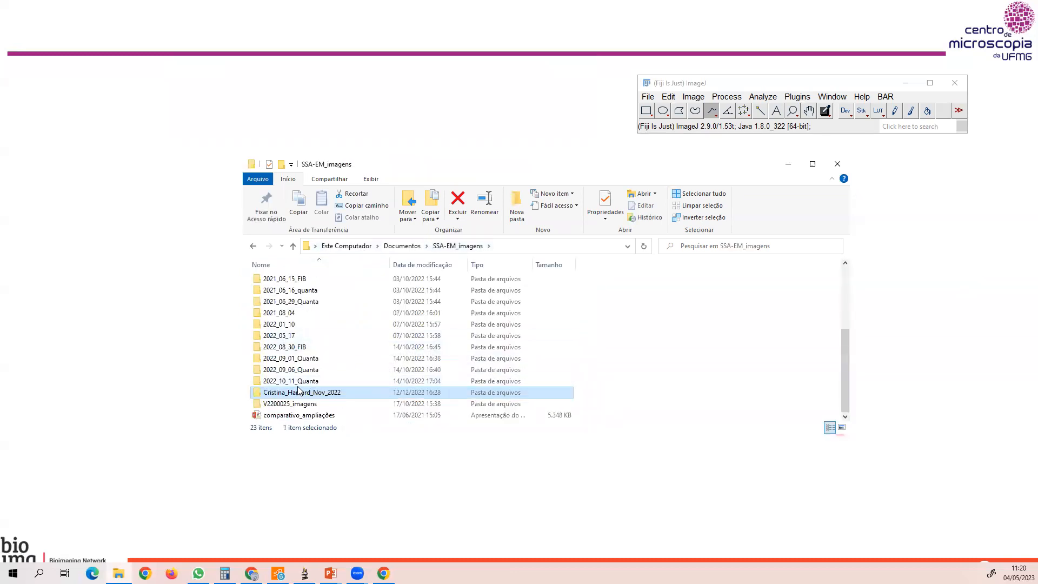
scroll(387, 356, up, 2)
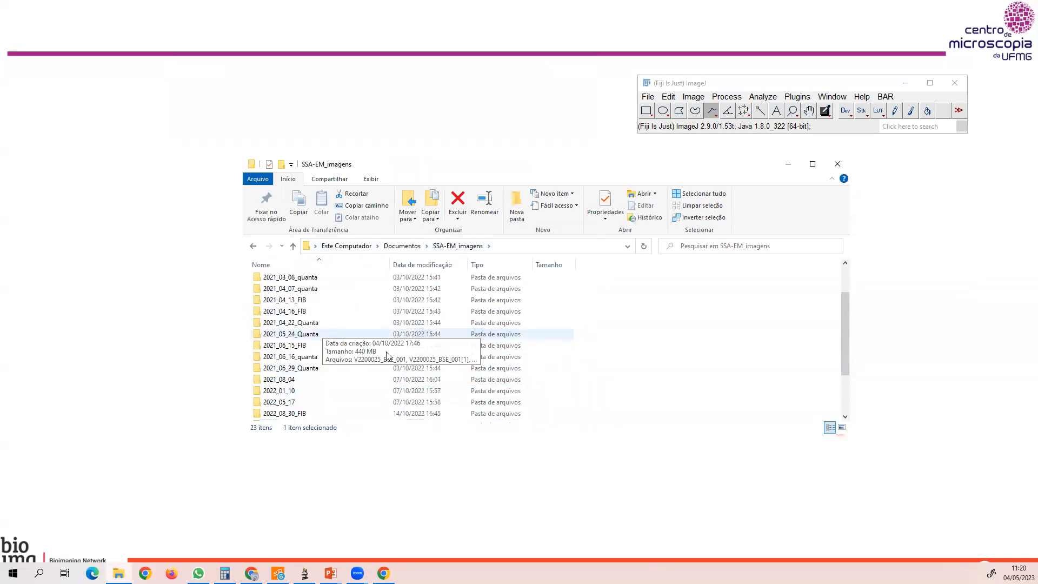
double_click(298, 346)
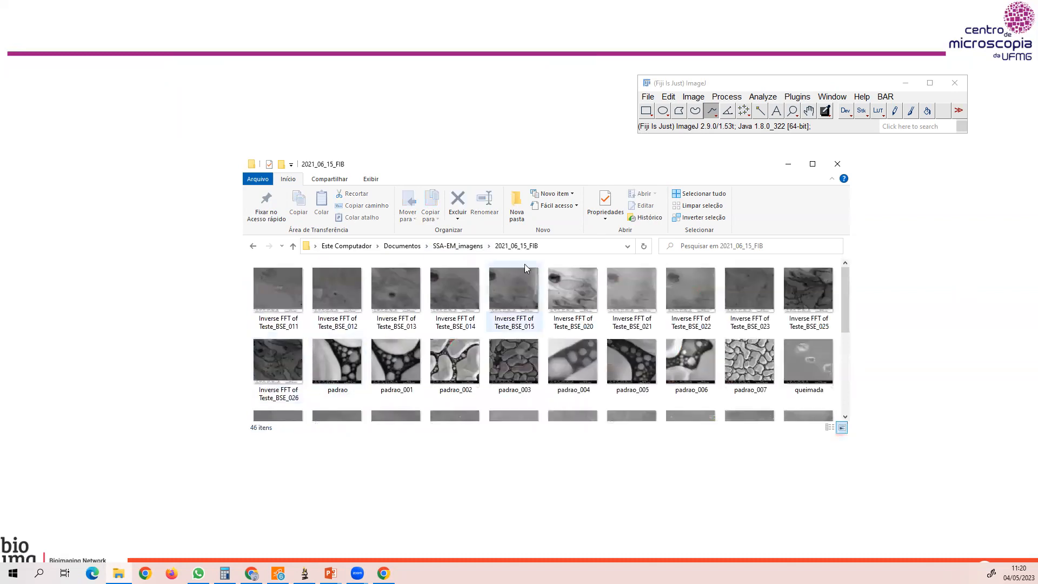
click(458, 246)
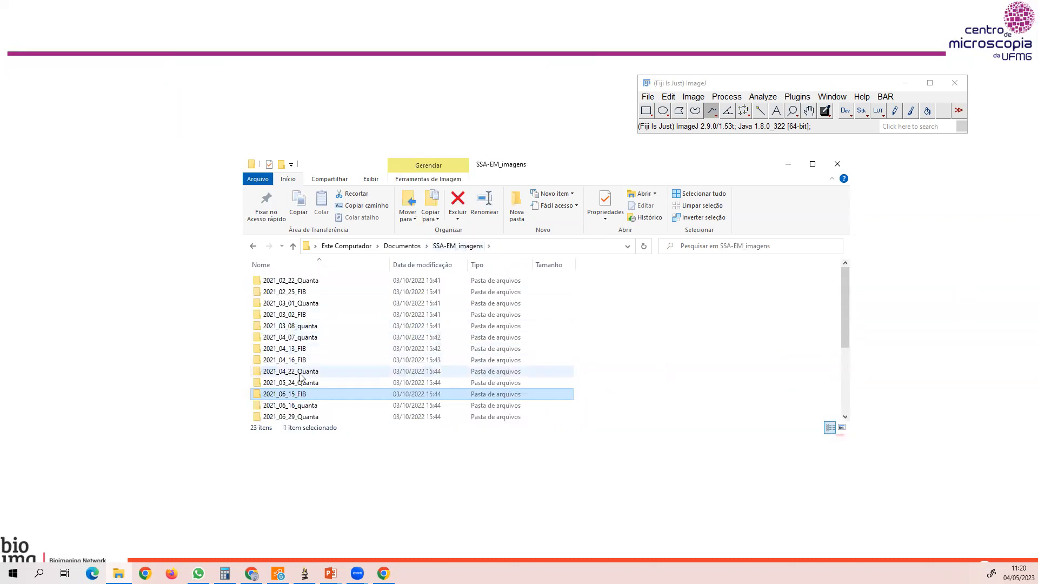
double_click(297, 314)
double_click(297, 314)
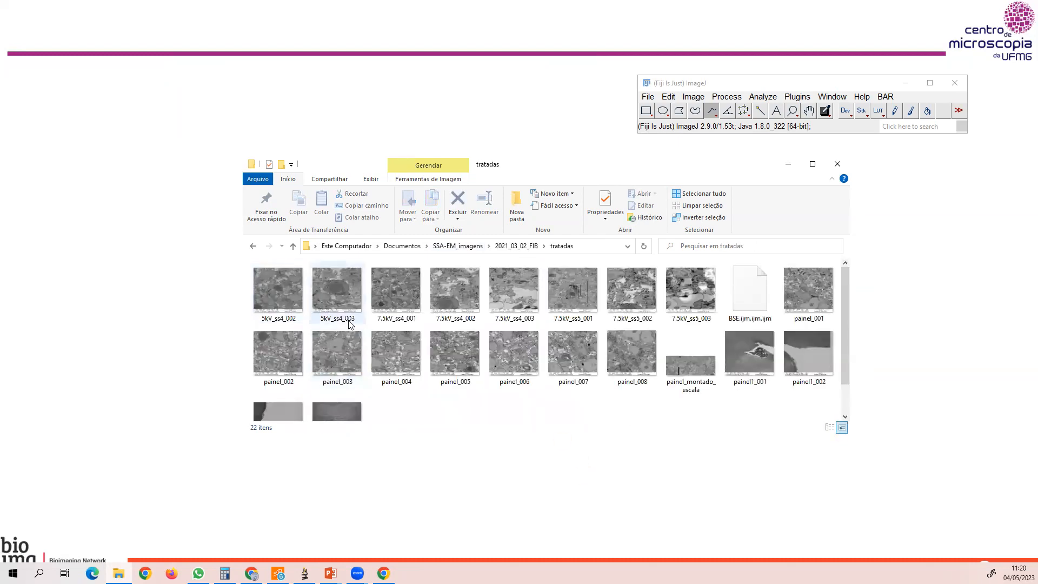
click(516, 246)
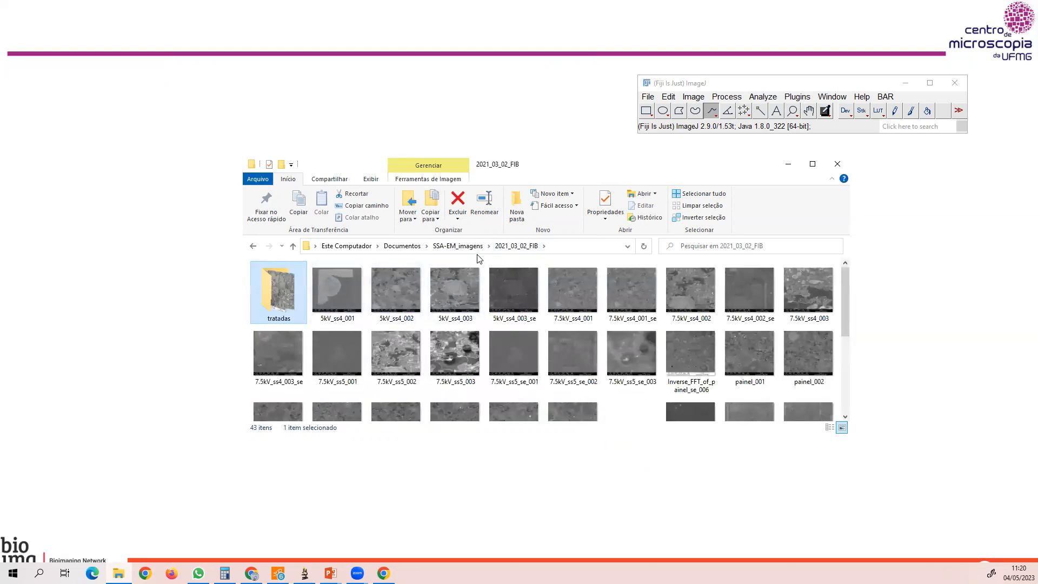
click(458, 246)
Look through the images in the tratadas subfolder of 2021_03_08_quanta and return to SSA-EM_imagens.
double_click(309, 330)
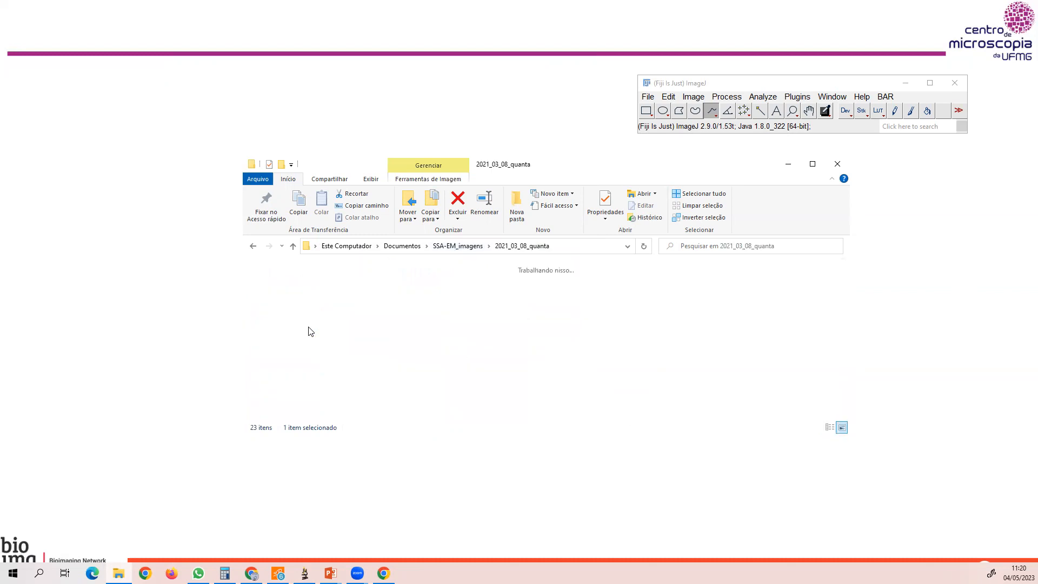
double_click(288, 305)
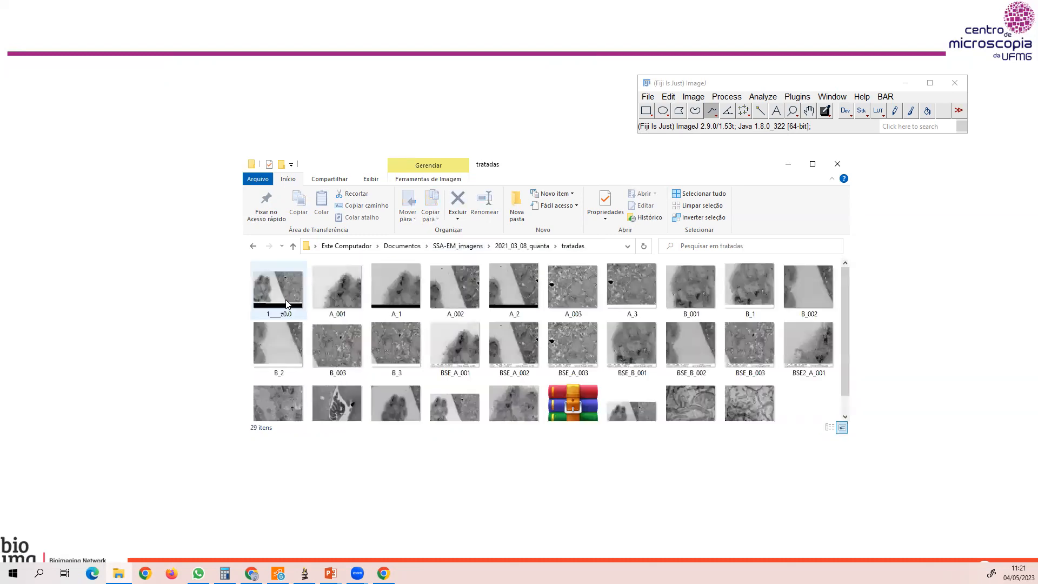
scroll(548, 337, down, 1)
scroll(548, 336, up, 1)
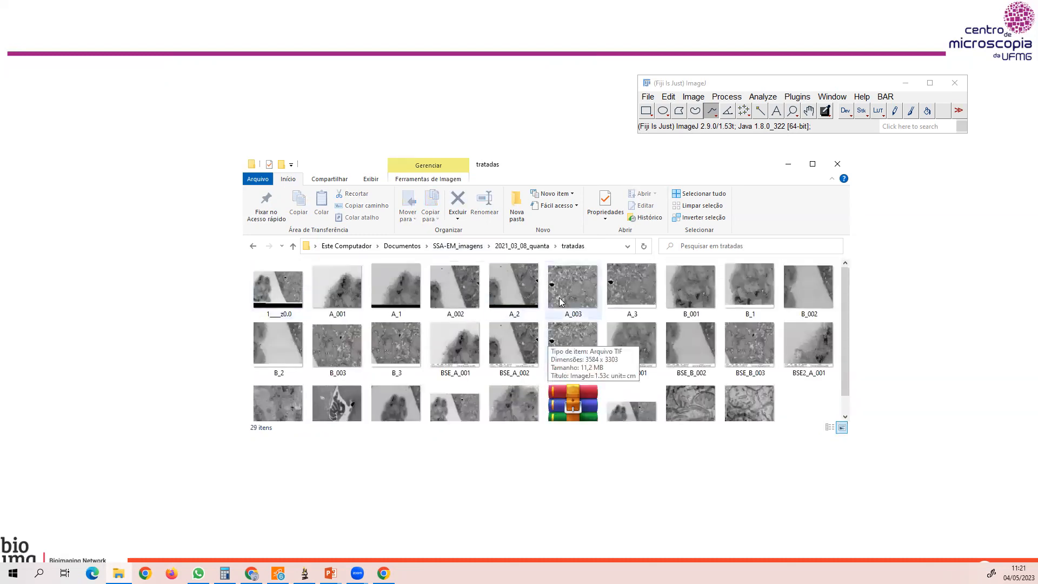
click(520, 246)
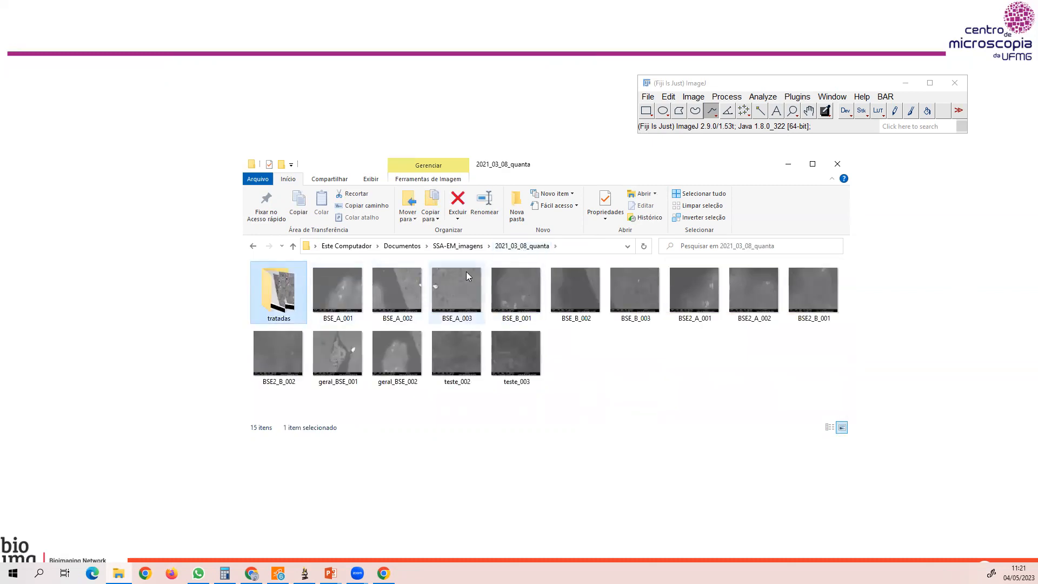
click(458, 246)
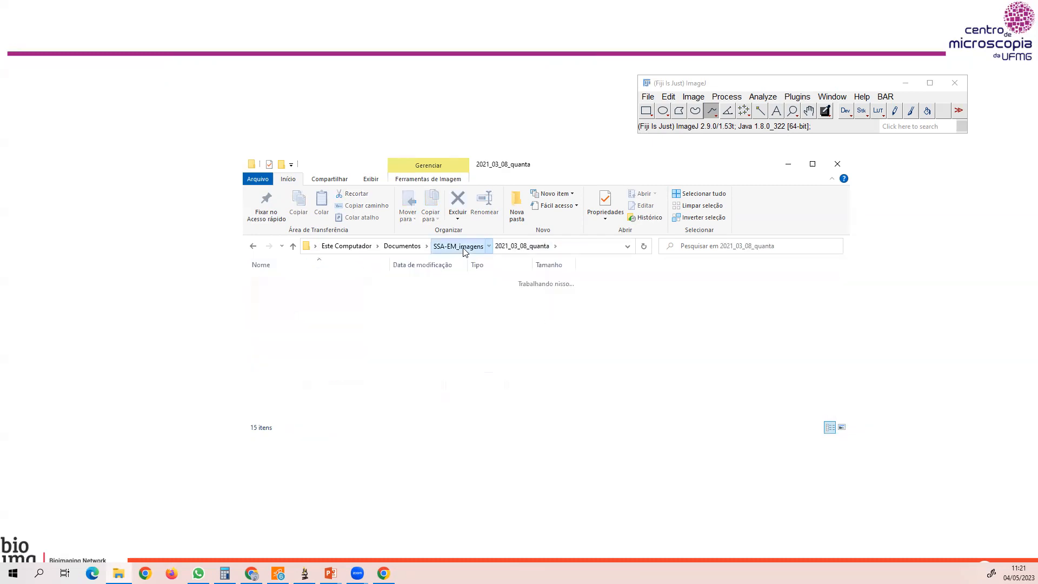
Open teste2 from the alinhamento subfolder of 2021_04_07_quanta in Fiji, and play and stop its slice animation.
double_click(320, 340)
double_click(280, 296)
scroll(405, 409, down, 1)
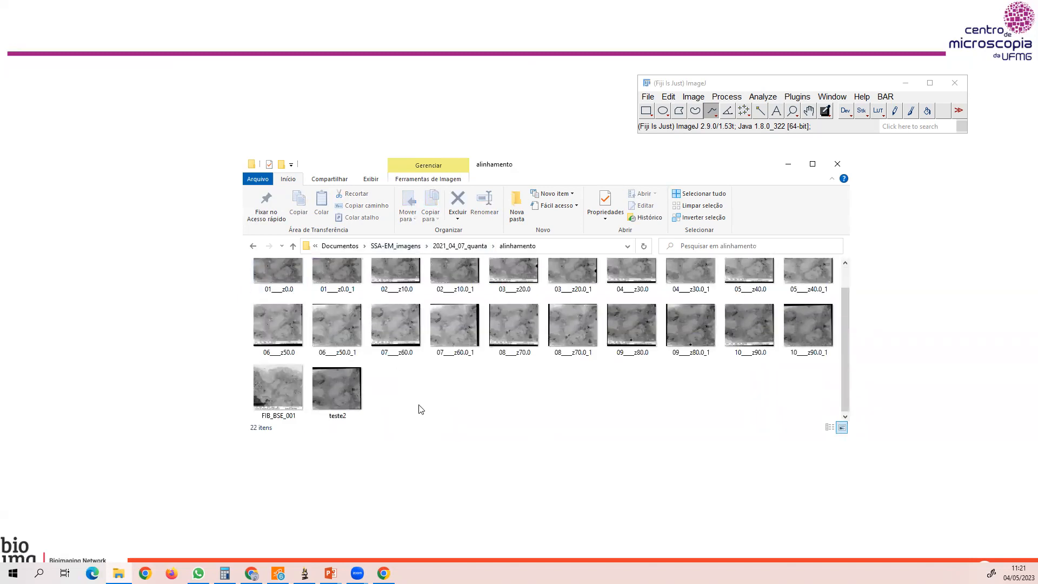
click(330, 394)
drag(648, 134, 686, 85)
key(minus)
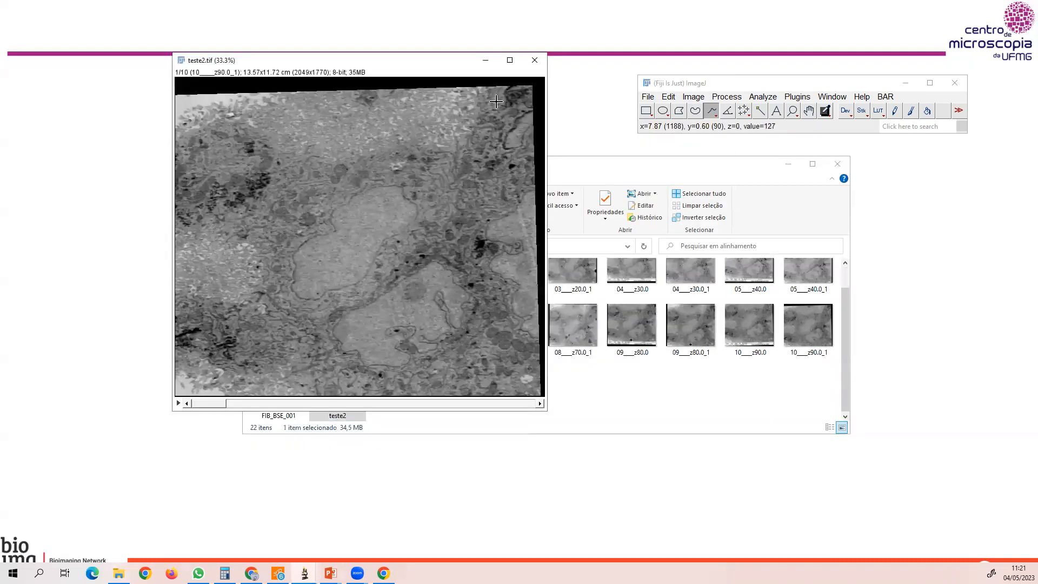
click(179, 403)
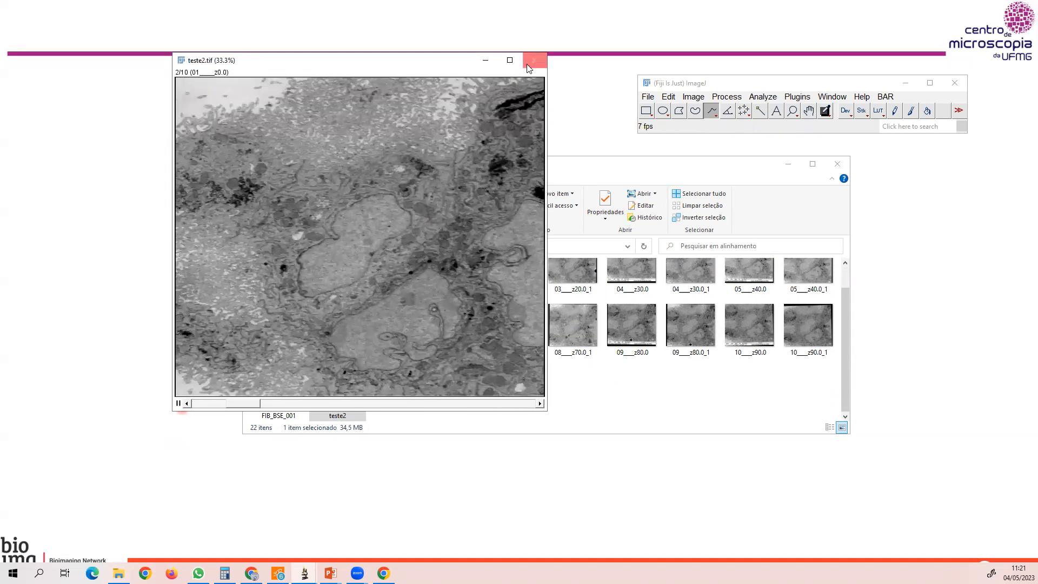
click(178, 403)
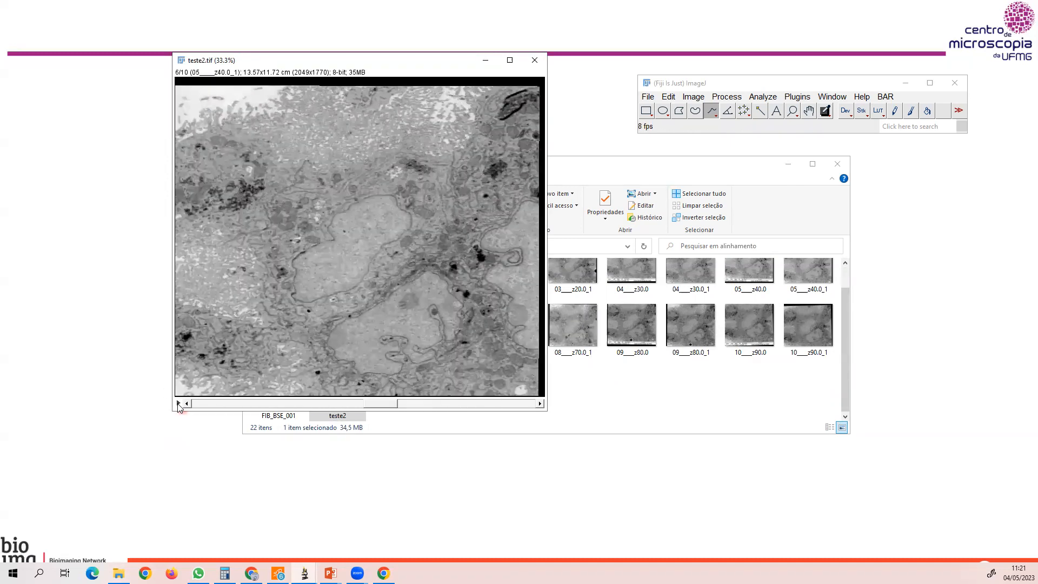
Look through the improve1 folder inside the alinhadas subfolder of 2021_04_13_FIB and check the segmentation file's details.
click(778, 225)
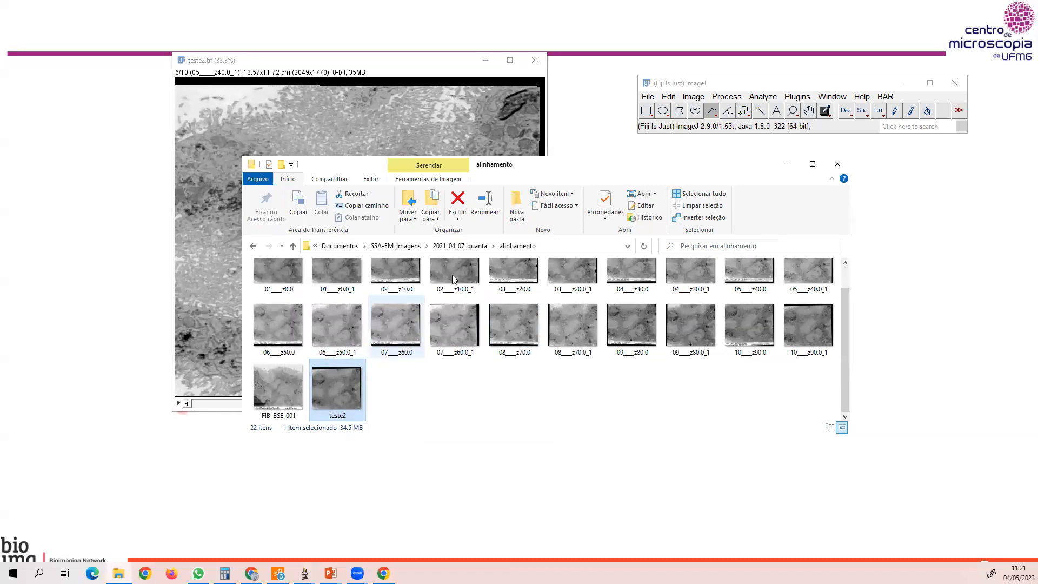
click(465, 248)
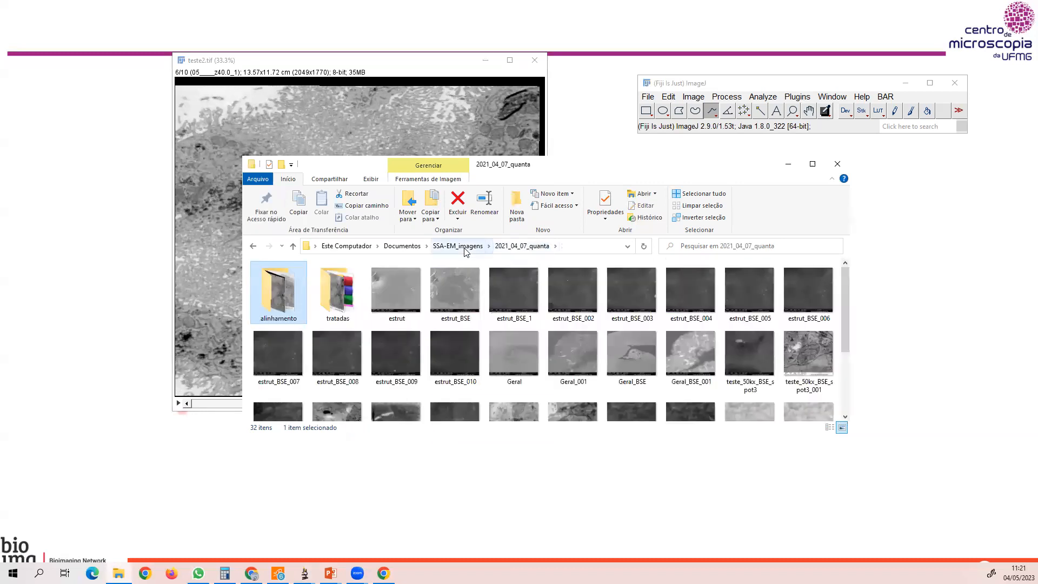
click(437, 247)
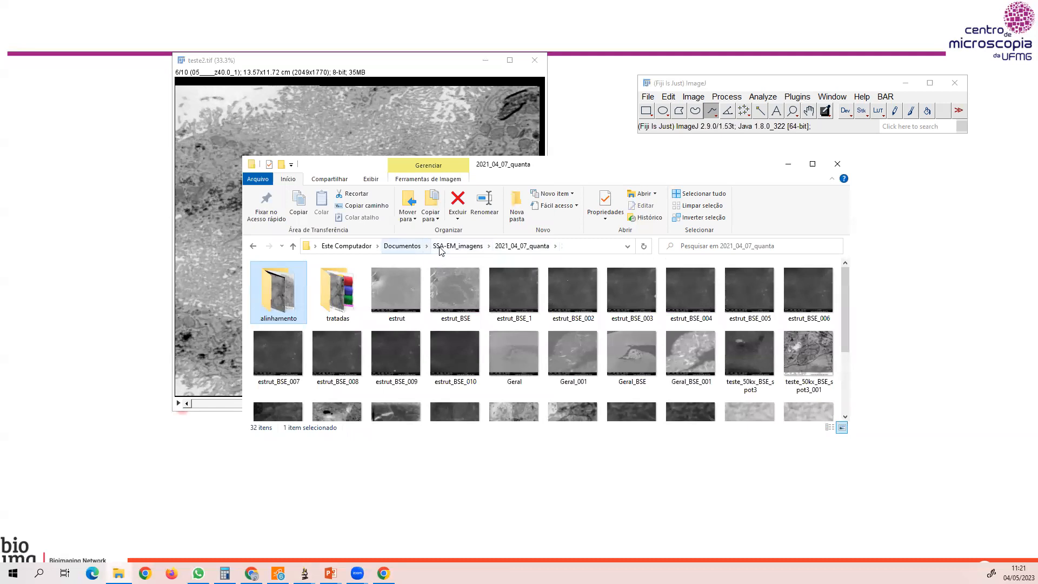
double_click(285, 348)
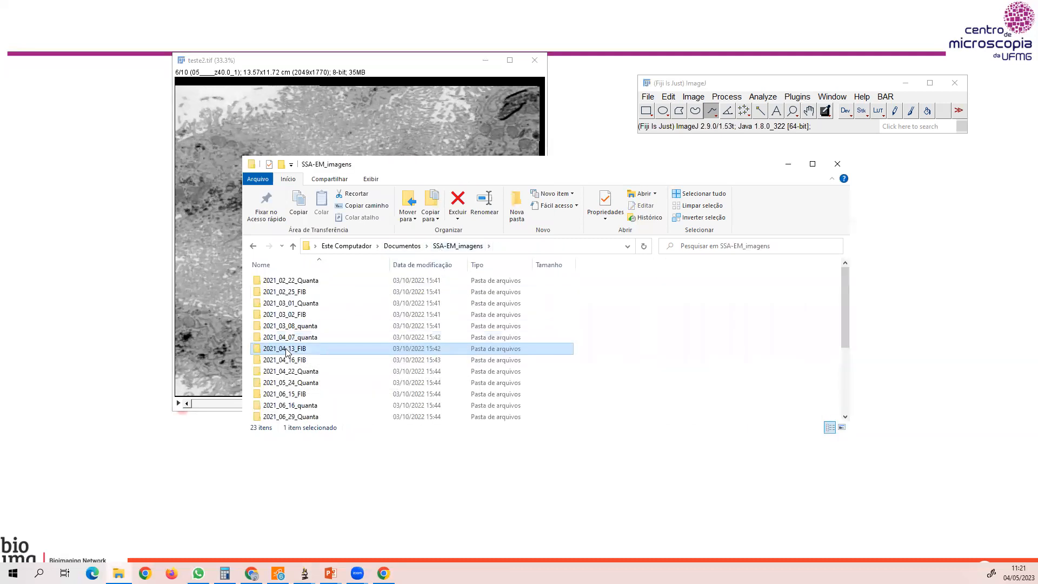
double_click(280, 304)
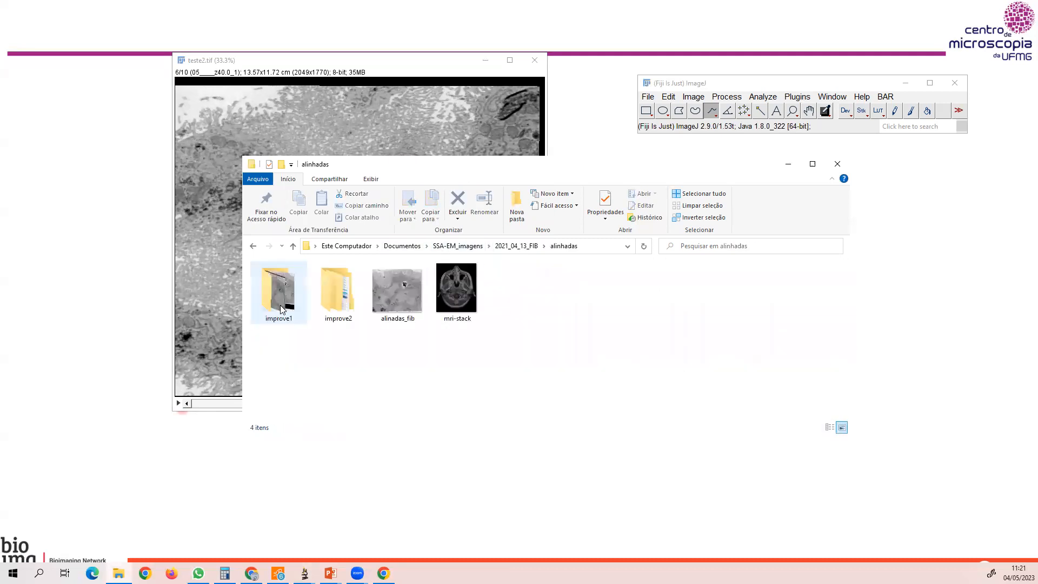
double_click(280, 305)
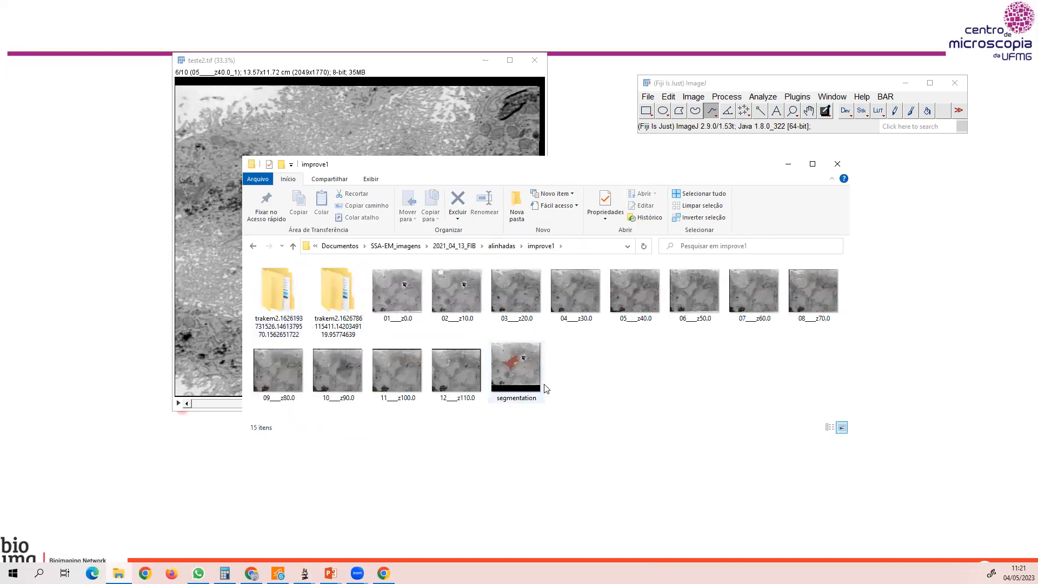
mouse_move(545, 388)
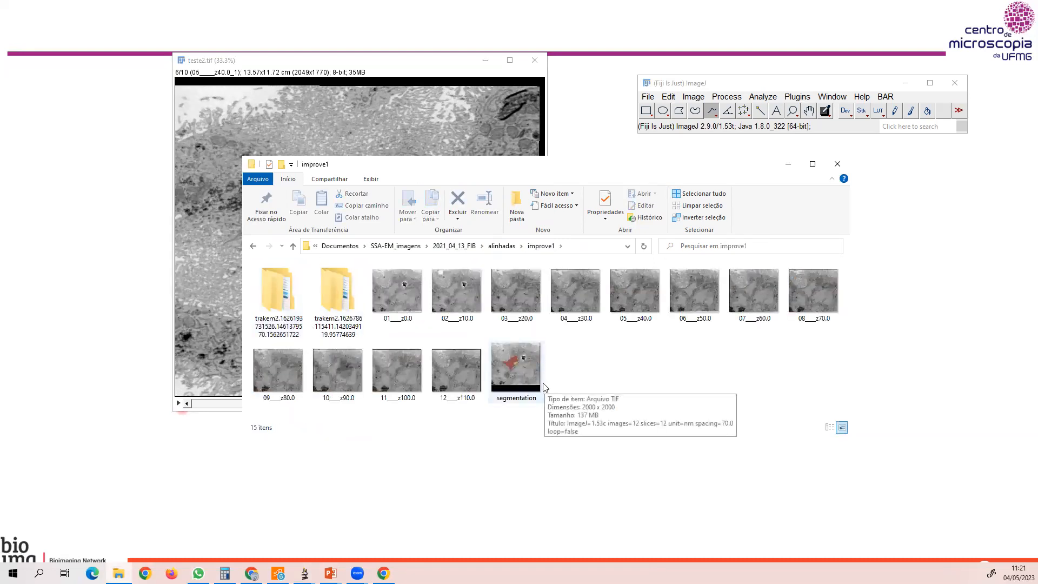
Open alinadas_fib from the alinhadas folder in Fiji and place its window beside the teste2 stack.
click(508, 250)
drag(384, 293, 661, 88)
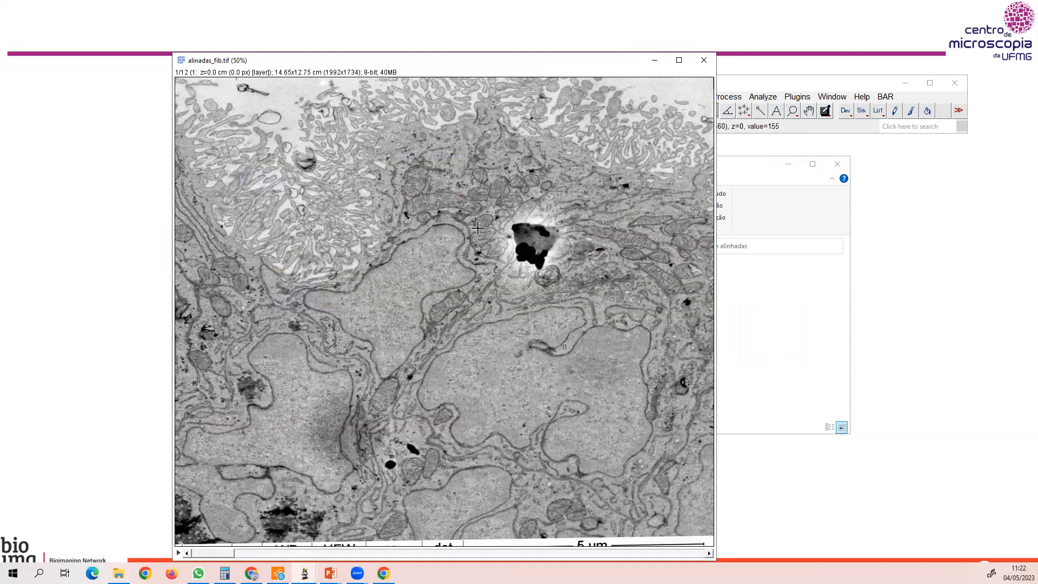
key(minus)
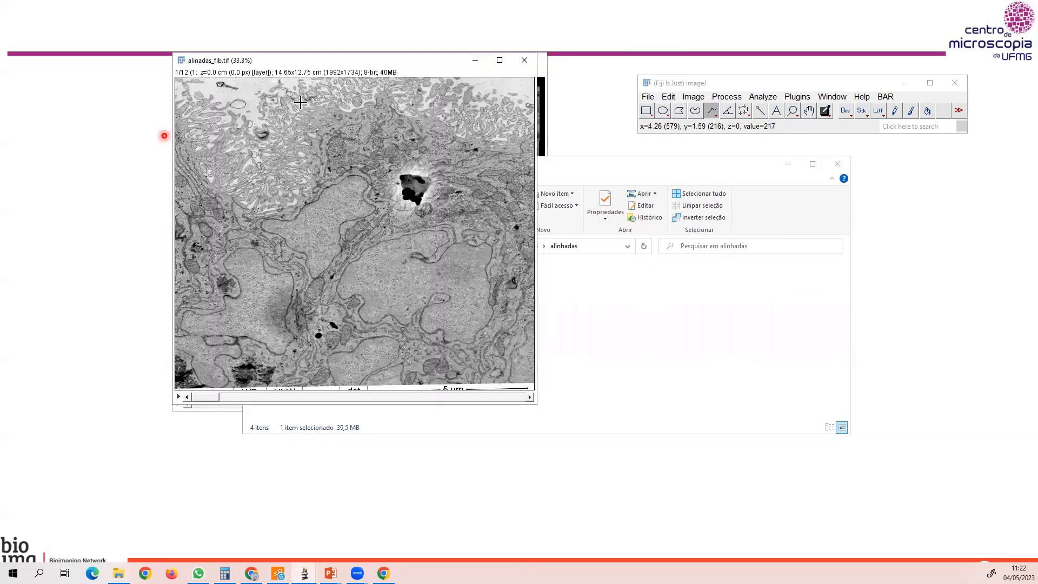
drag(309, 63, 685, 82)
Compare the two stacks in motion by playing and stopping teste2 and starting the alinadas_fib animation.
click(393, 71)
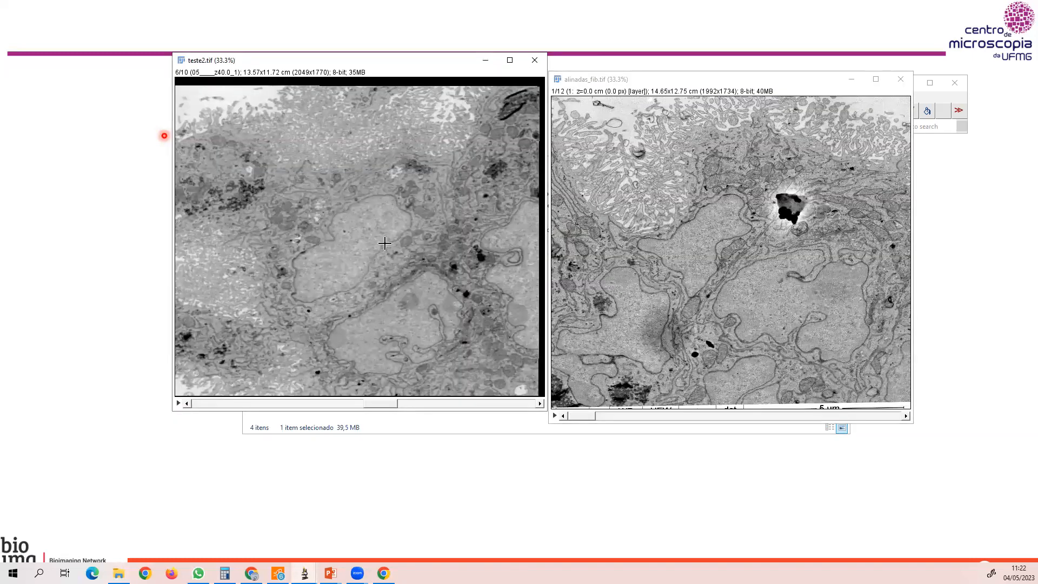
click(178, 402)
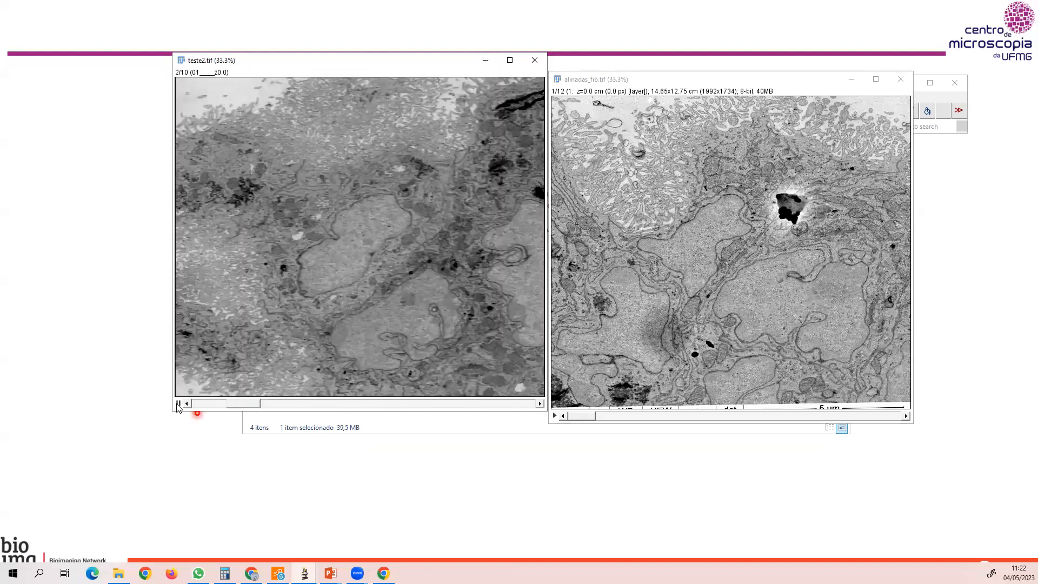
click(177, 403)
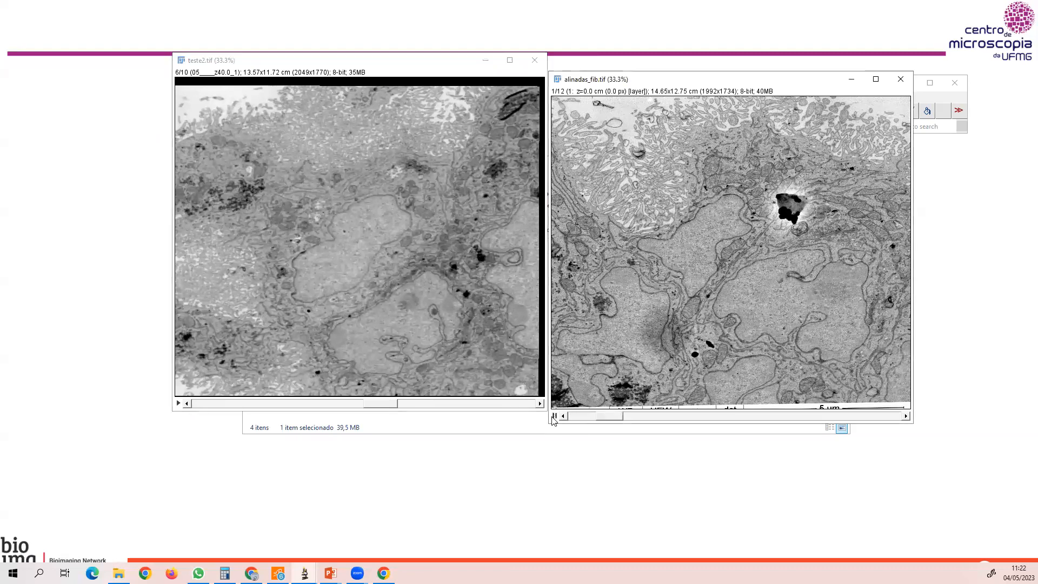
click(553, 418)
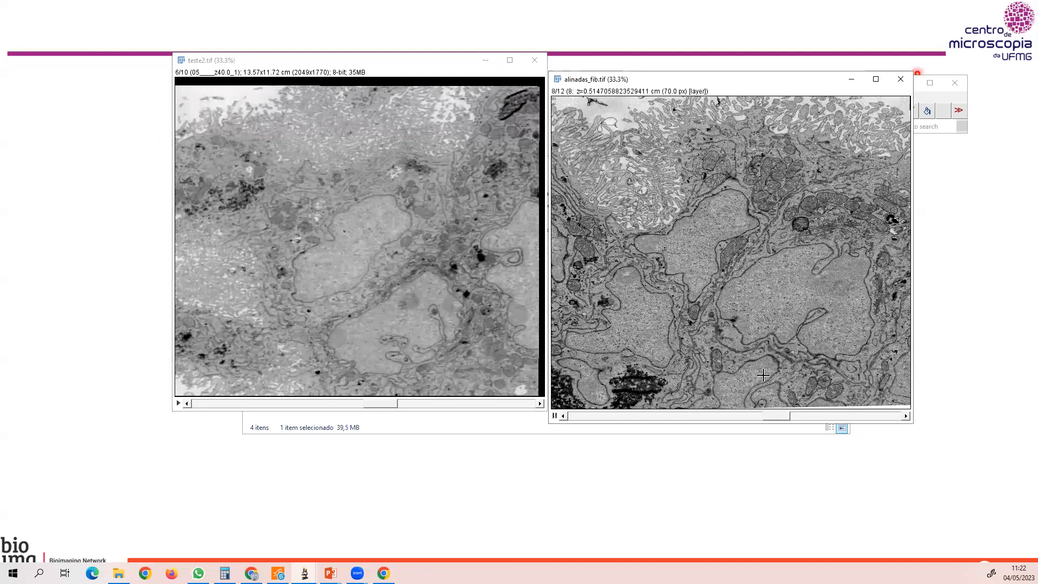
Close the alinadas_fib stack and open the segmentation file from the improve1 folder in Fiji.
click(903, 84)
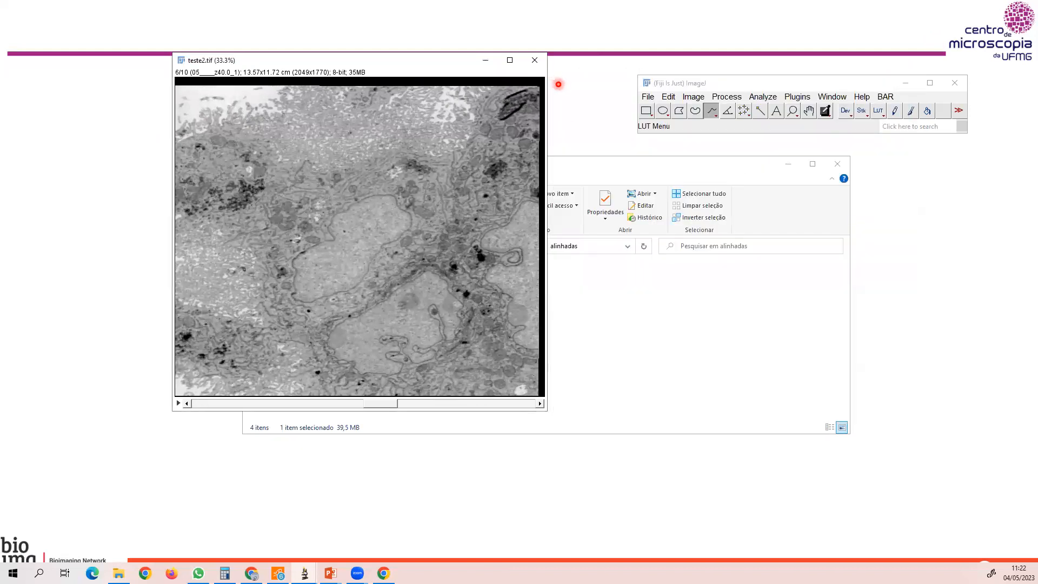
click(603, 183)
double_click(278, 295)
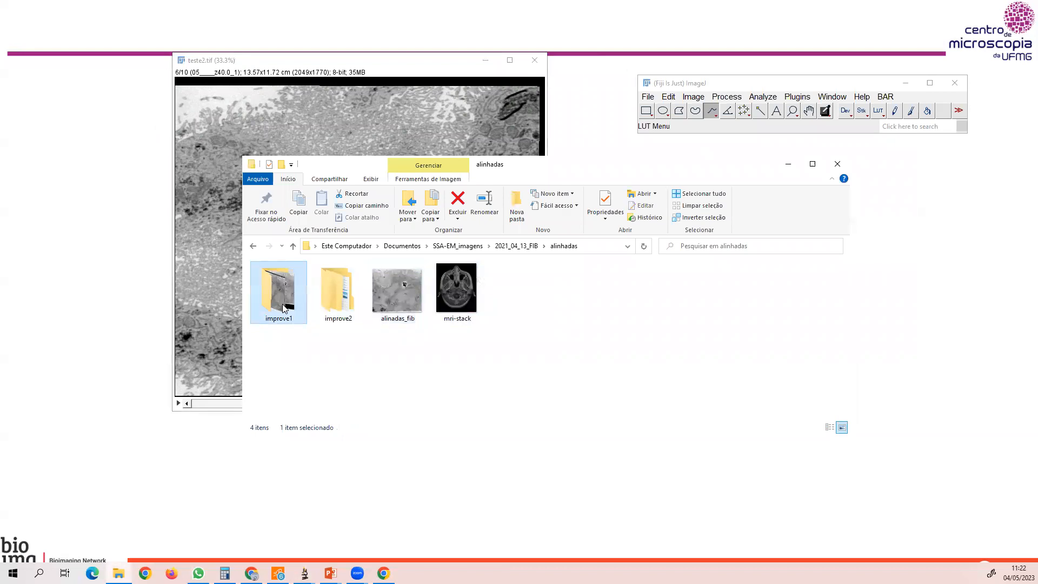
drag(501, 367, 674, 89)
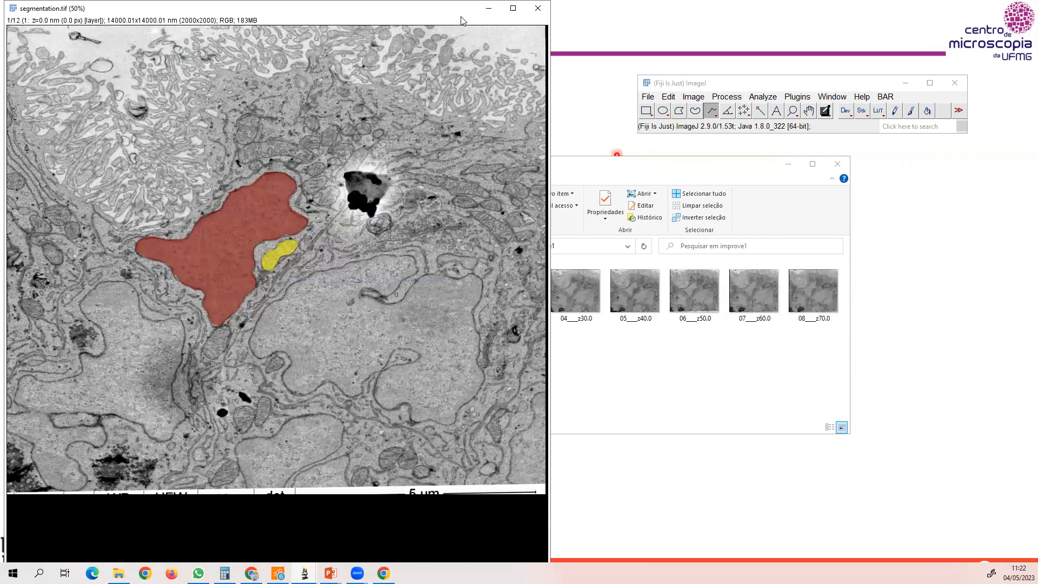
Reduce the segmentation stack's display to 33.3%, start its slice animation, and move its window toward the middle of the desktop.
key(minus)
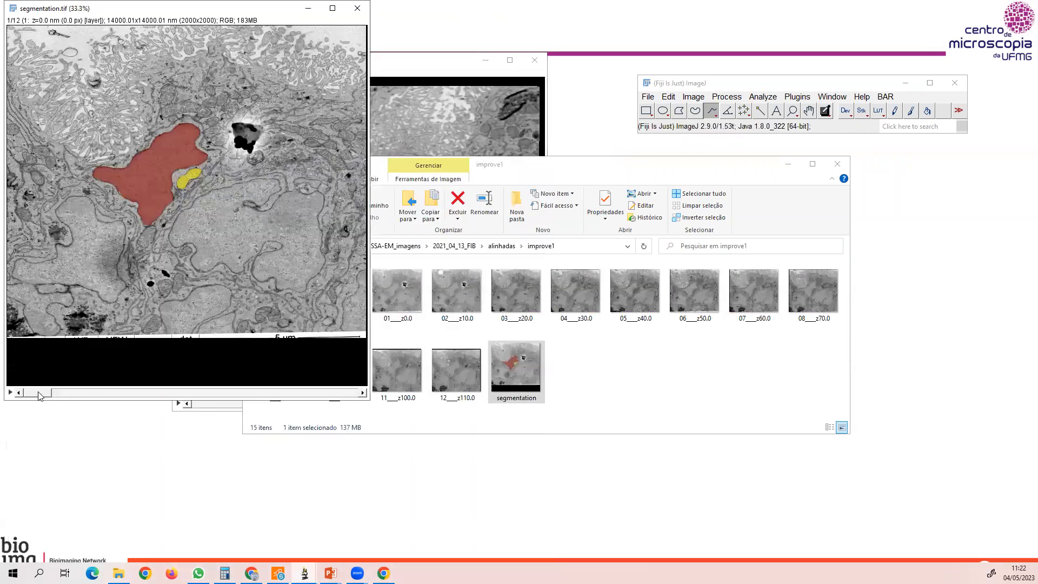
click(10, 393)
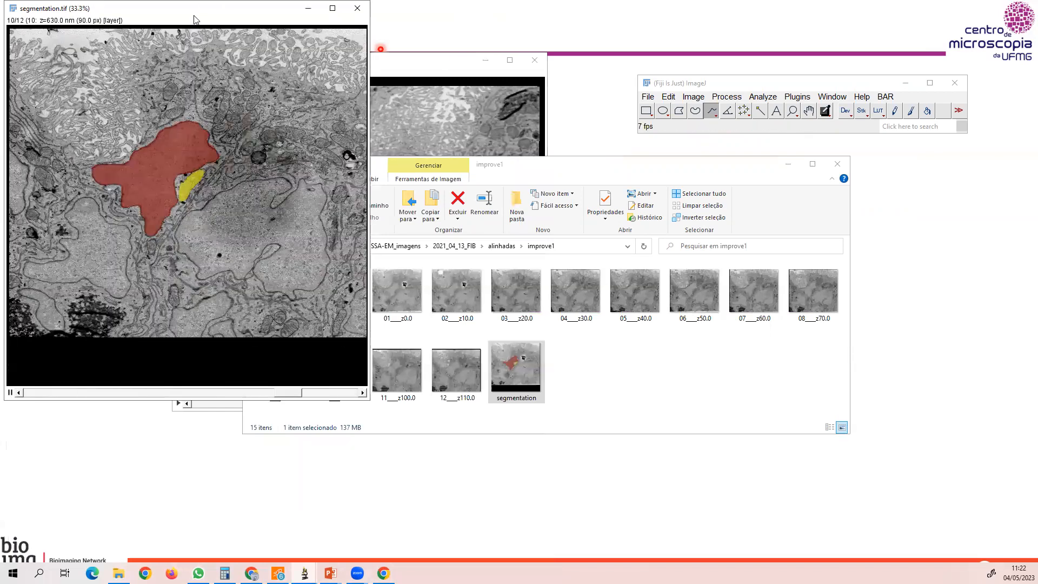
drag(215, 20, 638, 104)
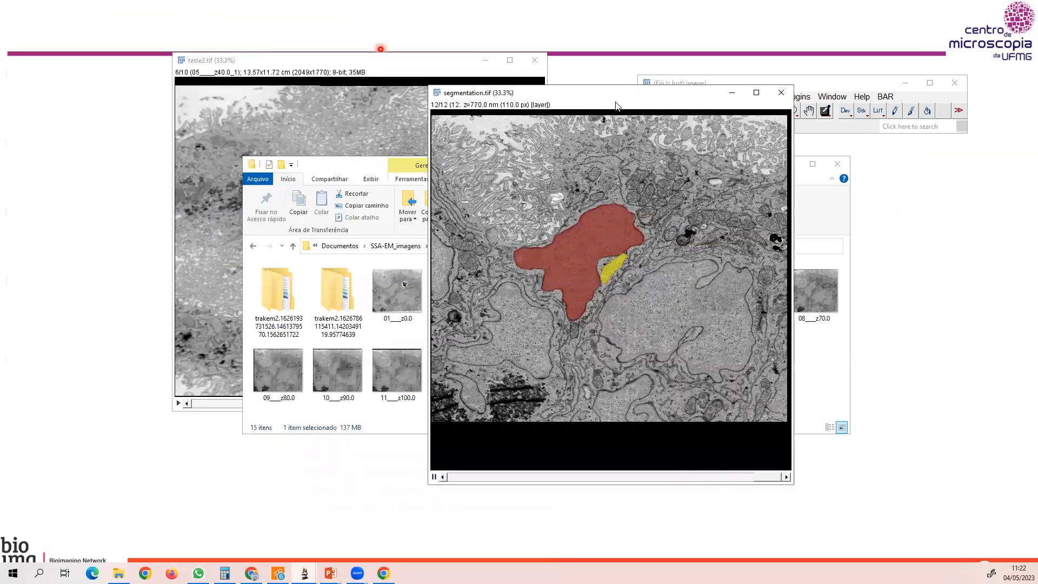